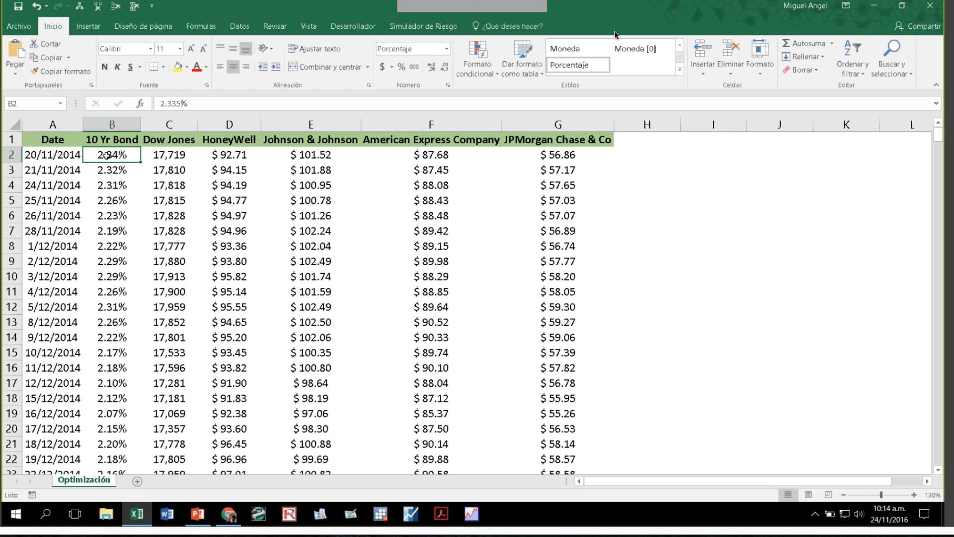
Examine the 10 Yr Bond and Dow Jones columns alongside the dates and column headers of the data table.
key(Right)
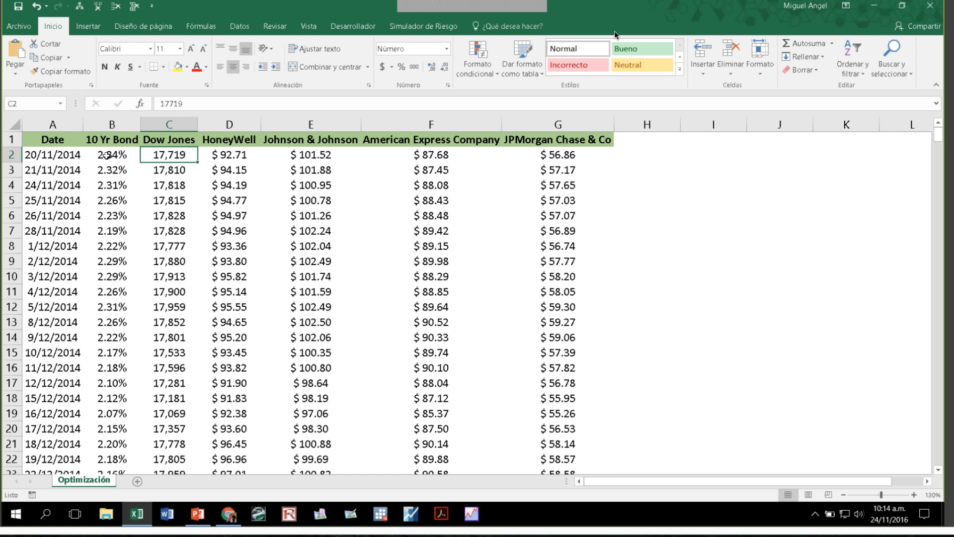
click(104, 144)
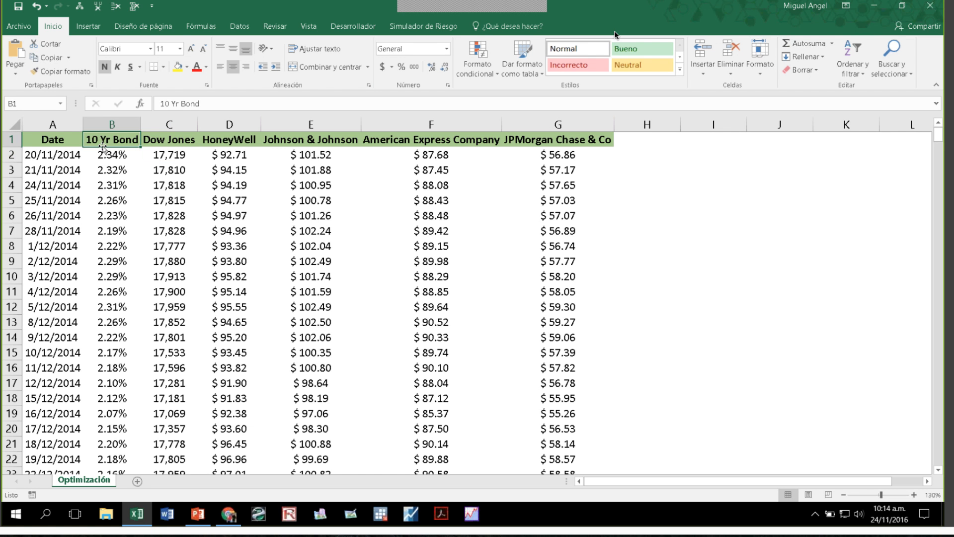
click(117, 156)
drag(112, 184, 112, 201)
drag(169, 154, 172, 189)
click(45, 154)
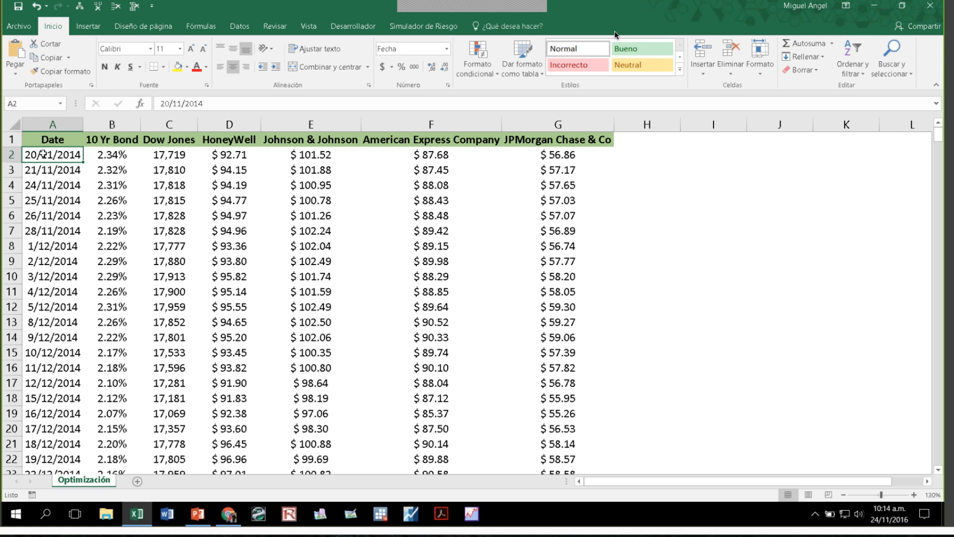
drag(116, 139, 432, 139)
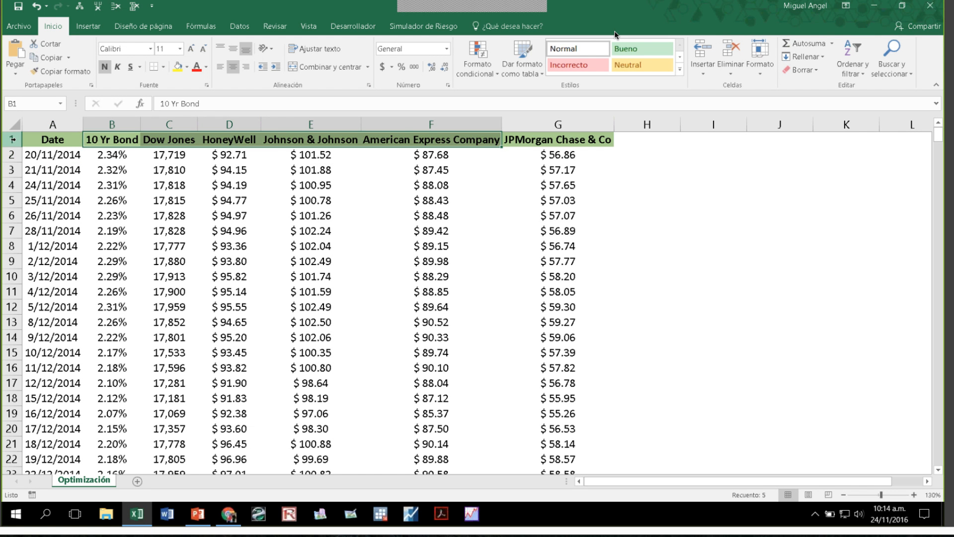
click(114, 153)
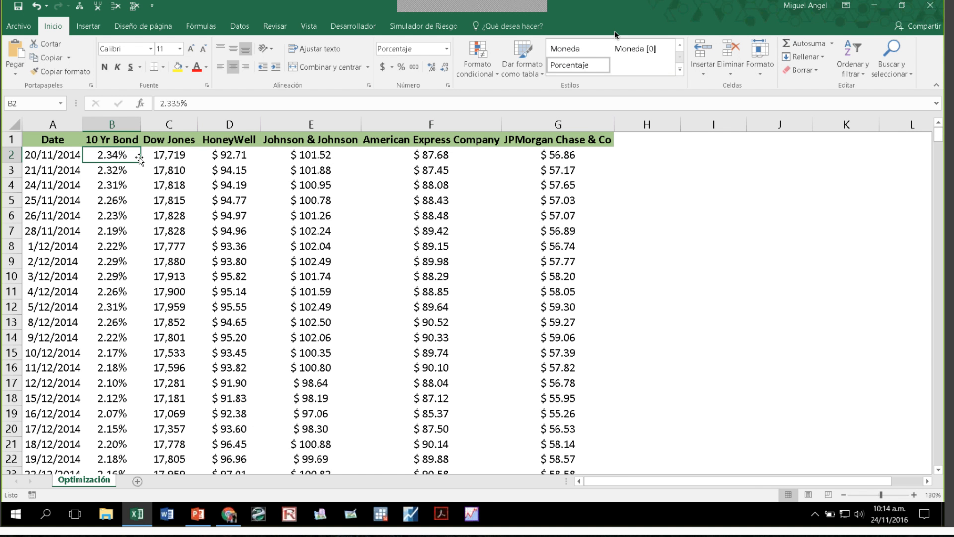
click(175, 155)
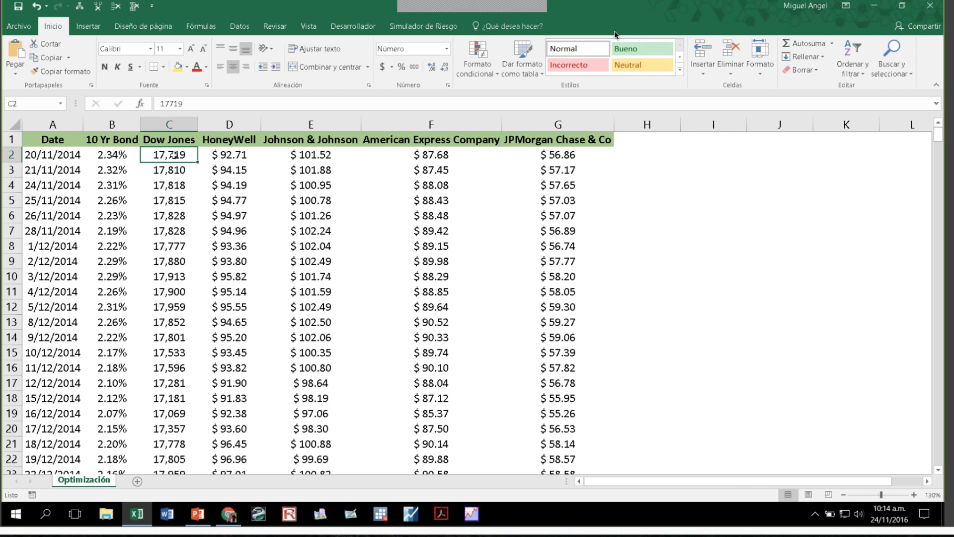
Review the four stock columns HoneyWell, Johnson & Johnson, American Express Company and JPMorgan Chase & Co, closing the stray browser window.
drag(231, 139, 556, 140)
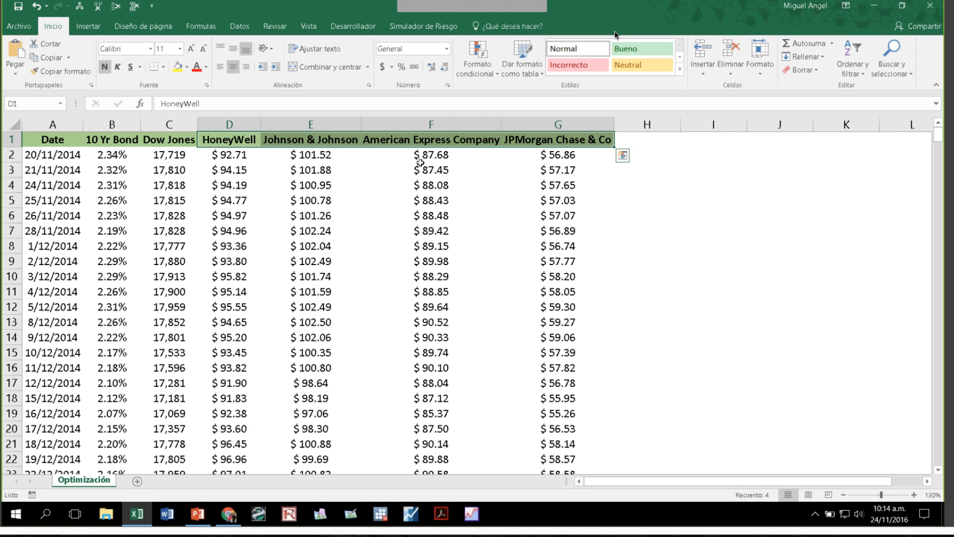
key(Down)
key(Down)
key(Down)
click(239, 140)
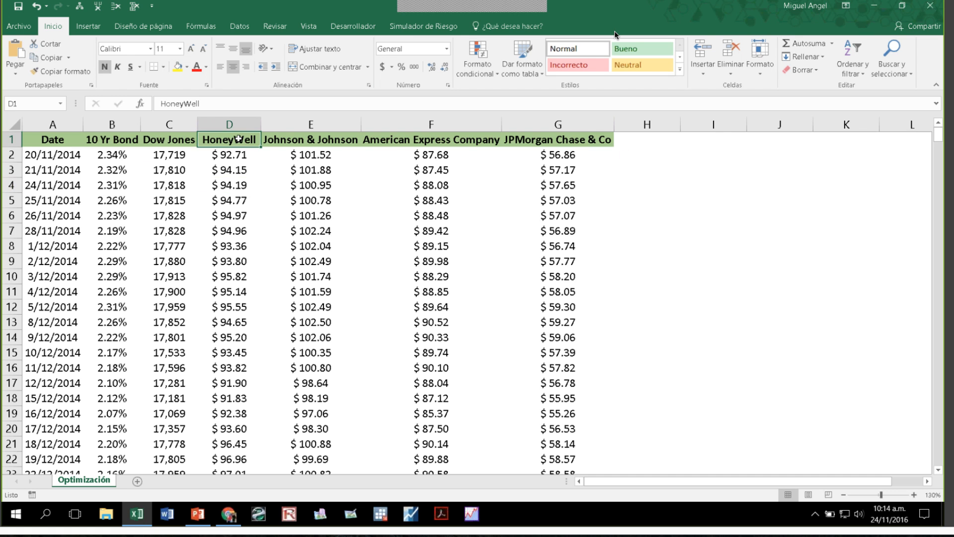
click(308, 143)
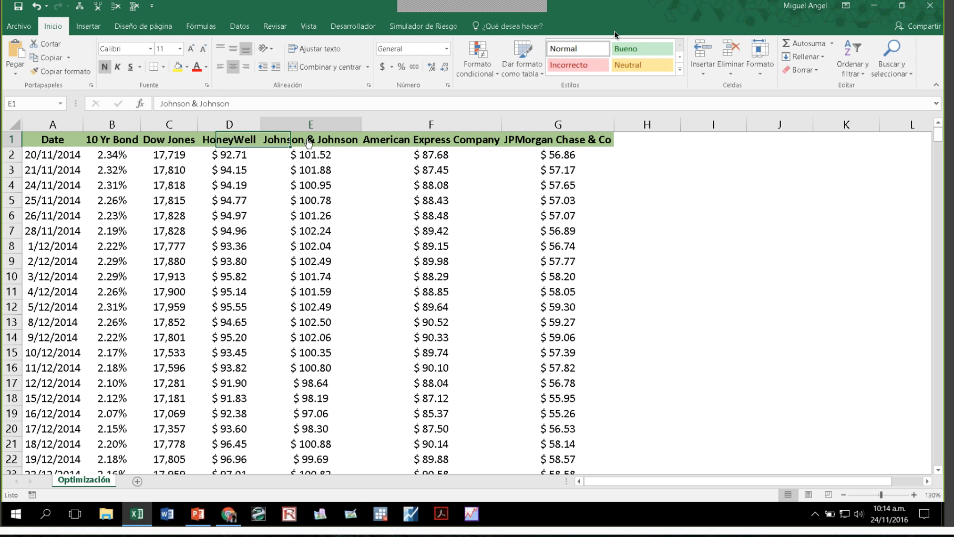
click(414, 140)
click(554, 145)
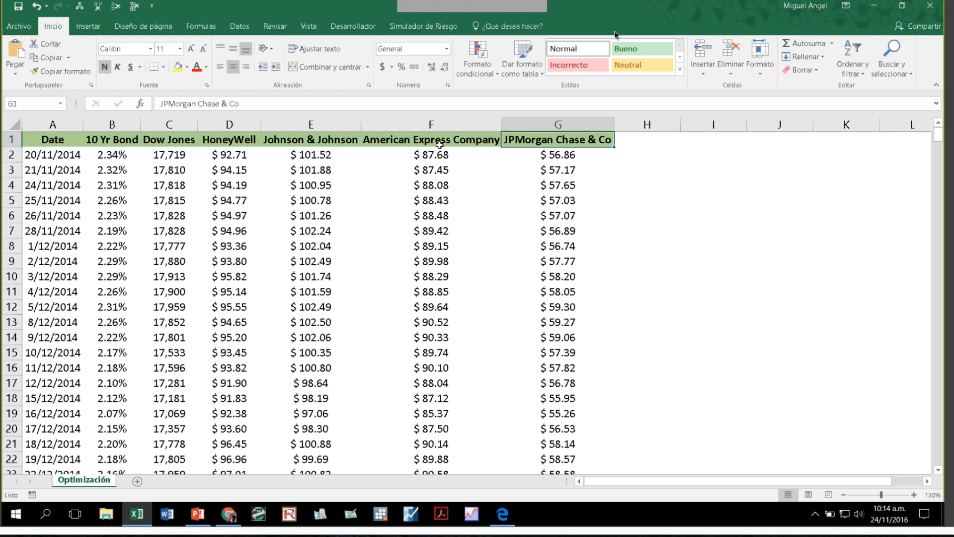
drag(440, 144, 557, 142)
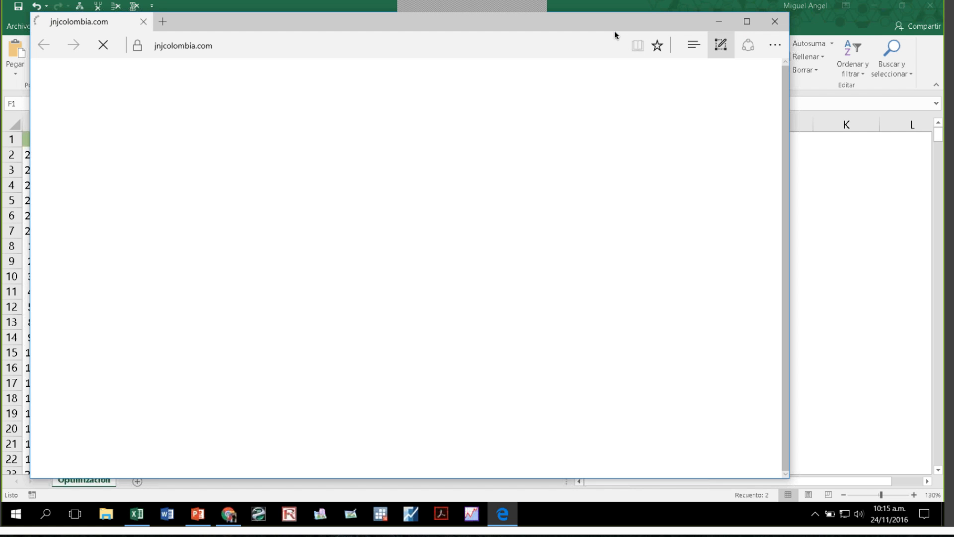
click(775, 21)
Examine the date series from A2 down to its last row and the row 2 entries across the table.
click(60, 157)
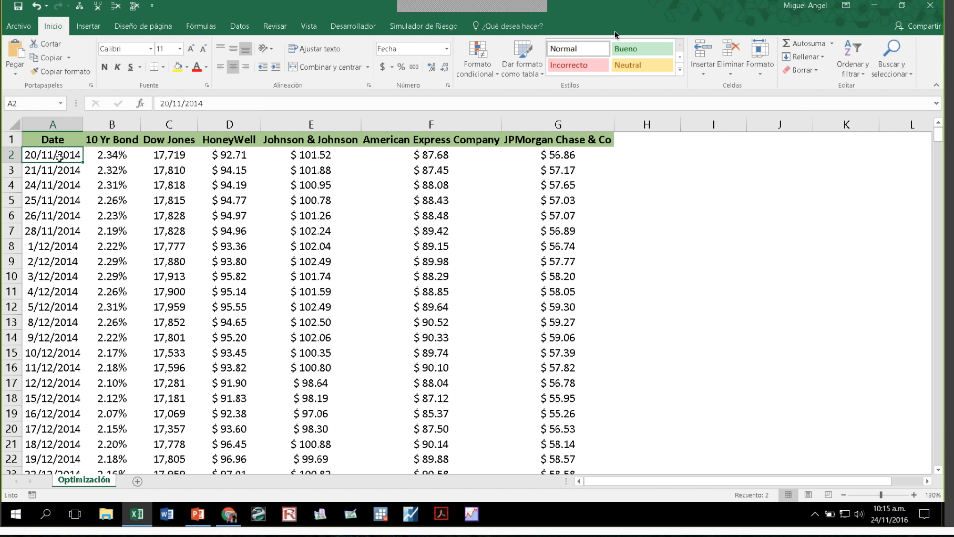
key(ctrl+shift+Down)
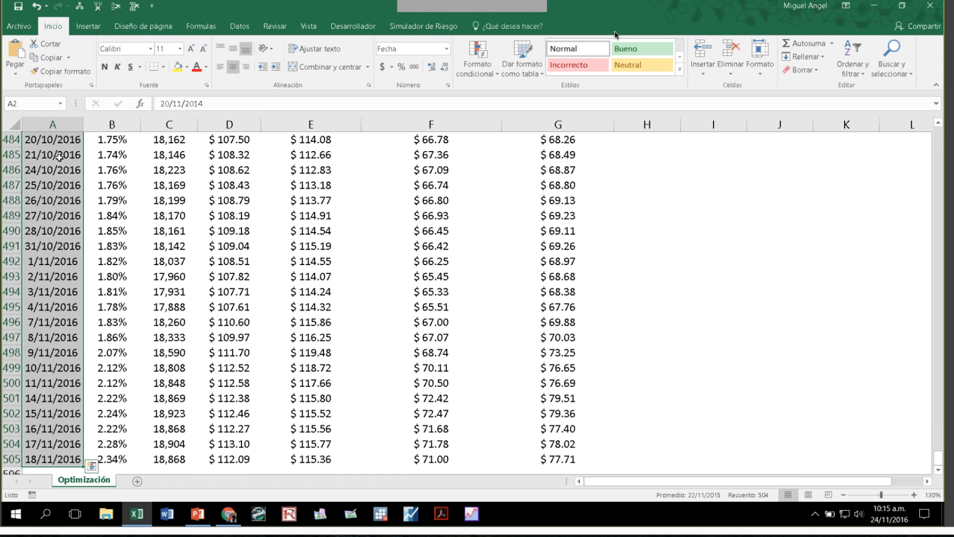
key(ctrl+shift+Up)
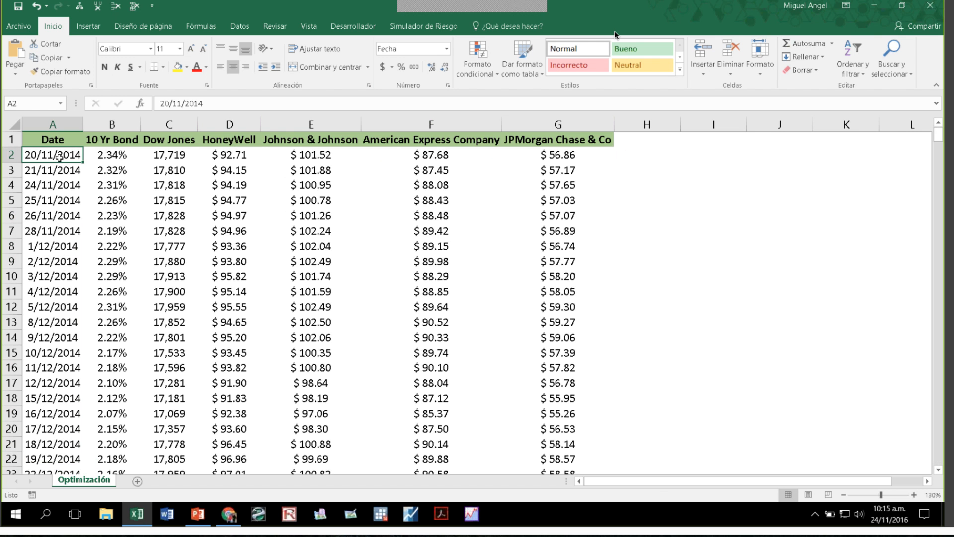
key(Right)
key(Right)
key(Right)
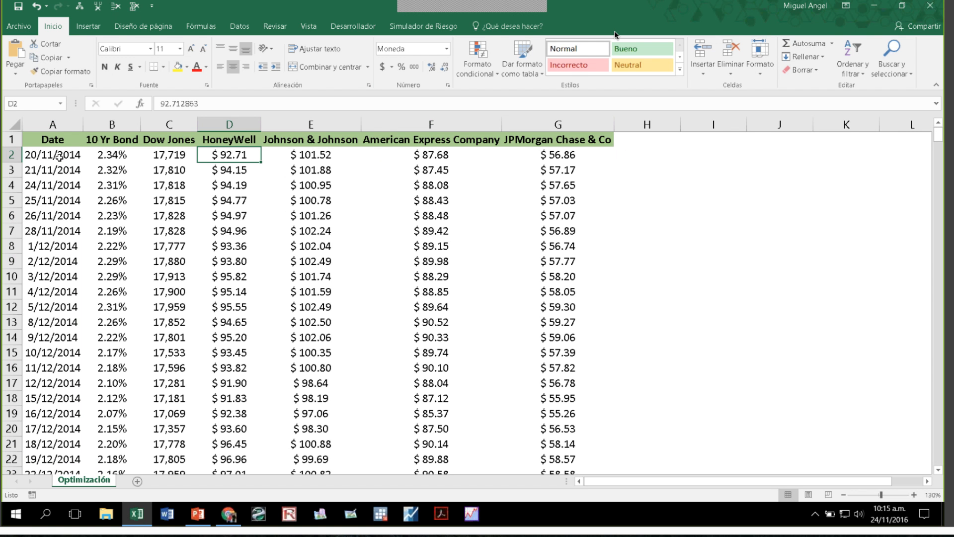
key(Right)
key(Right)
key(Right)
key(Right)
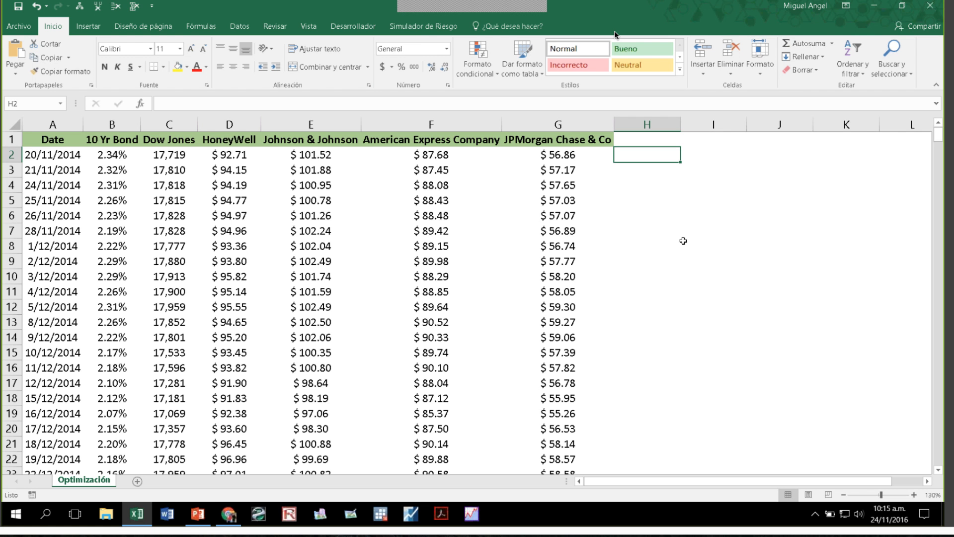
Merge and center cells H1:K1 beside the price table.
key(Up)
key(shift+Right)
key(shift+Right)
key(shift+Right)
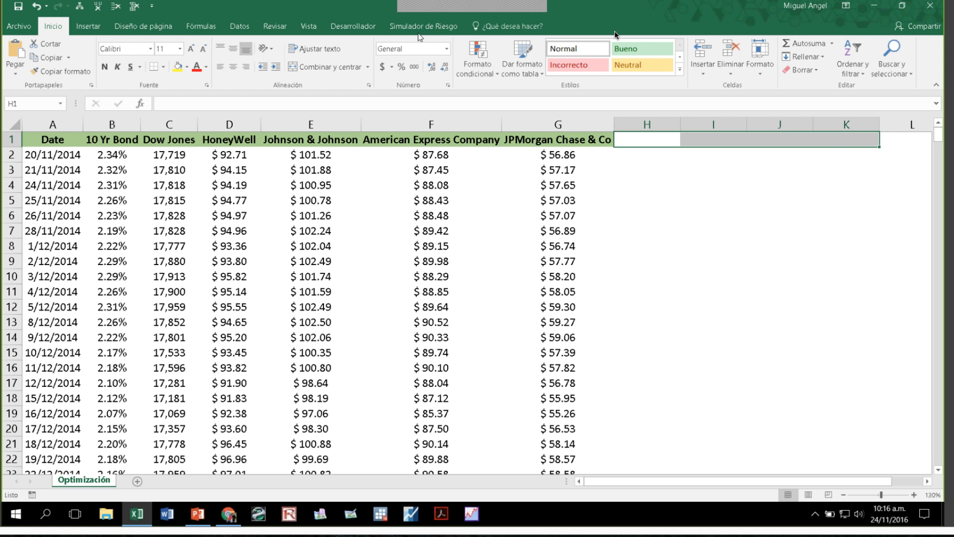
click(322, 67)
Enter the title "RENTABILIDADES CONTINUAS" in the merged cell H1:K1.
text(r)
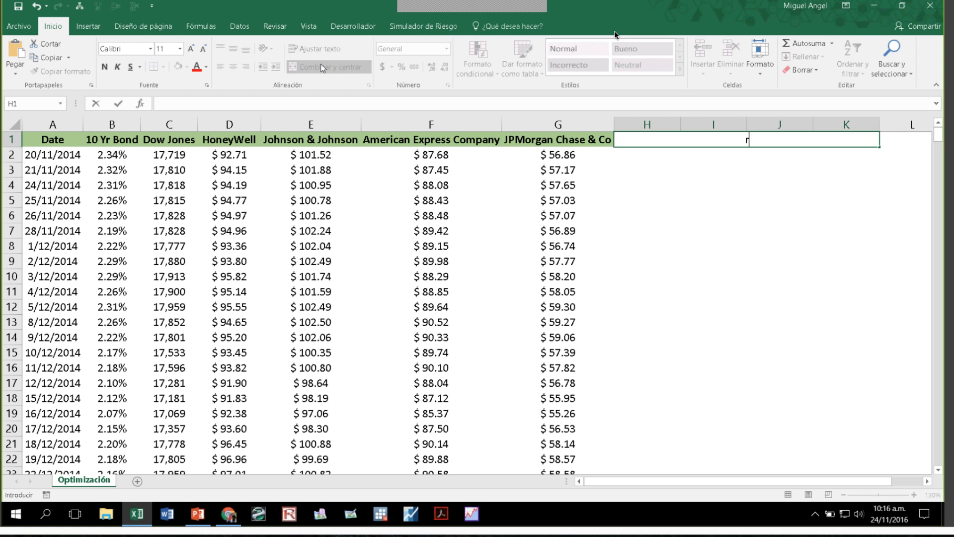
text(ENTABILIDADES D)
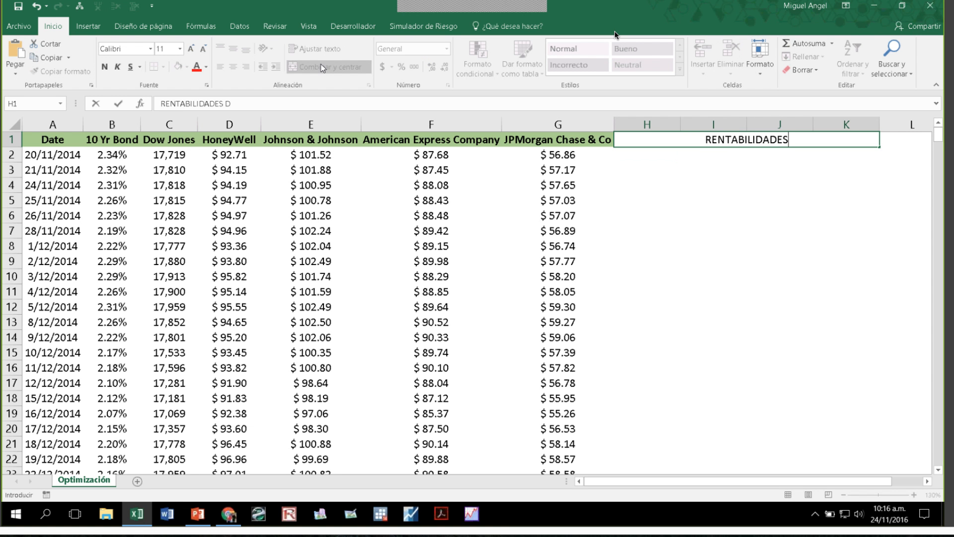
text(E)
key(BackSpace)
key(BackSpace)
key(BackSpace)
text(CO)
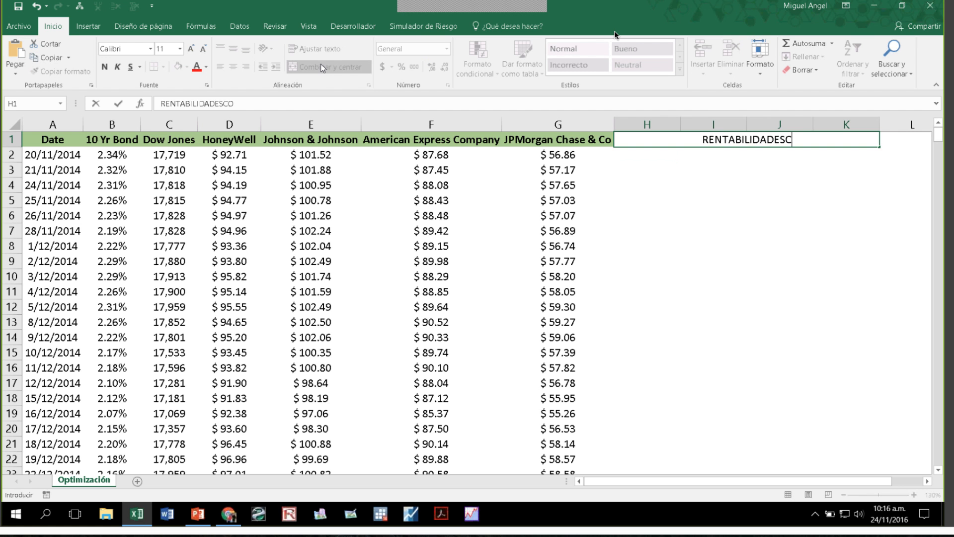
key(BackSpace)
key(BackSpace)
text(CONTINU)
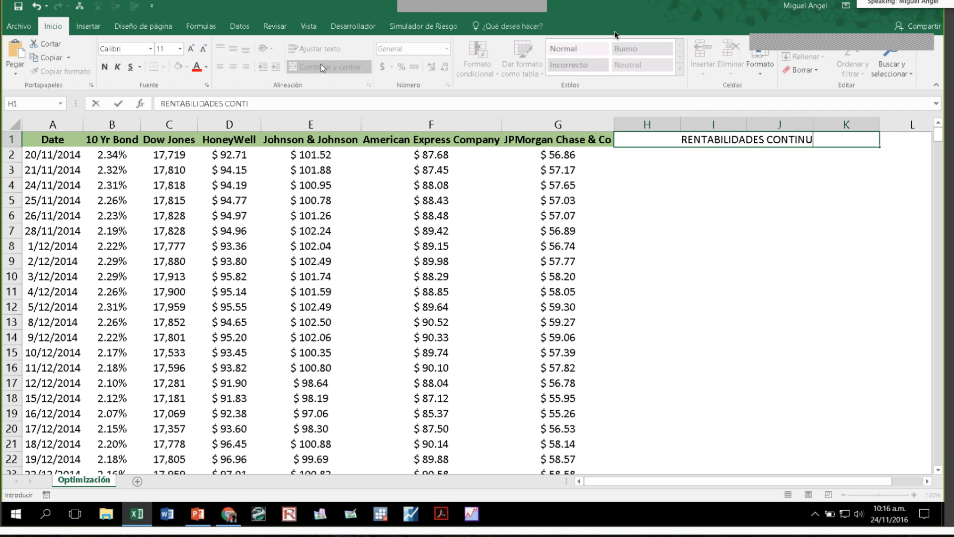
text(AS)
key(Return)
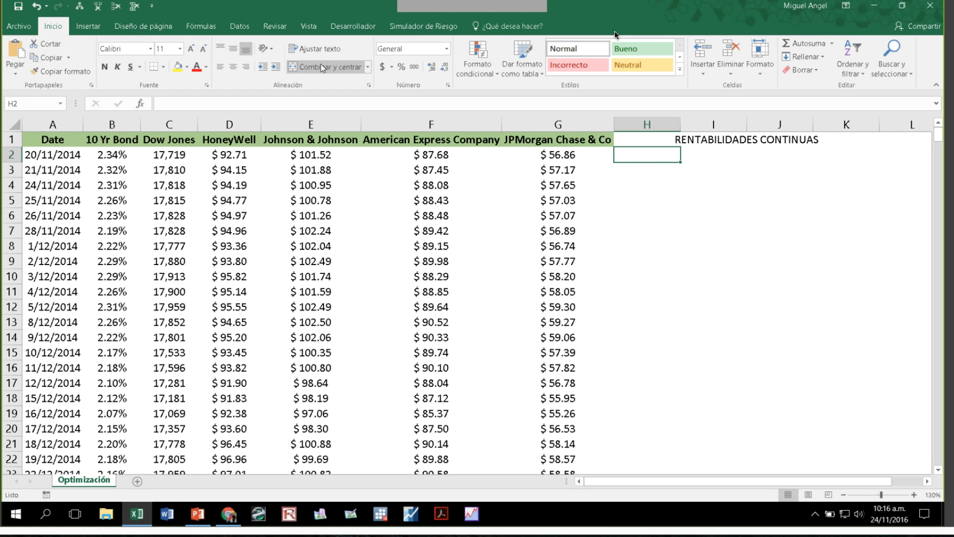
Copy the four stock name headers in D1:G1 into H2:K2 under the RENTABILIDADES CONTINUAS title.
click(679, 141)
drag(229, 141, 547, 135)
key(ctrl+c)
click(547, 136)
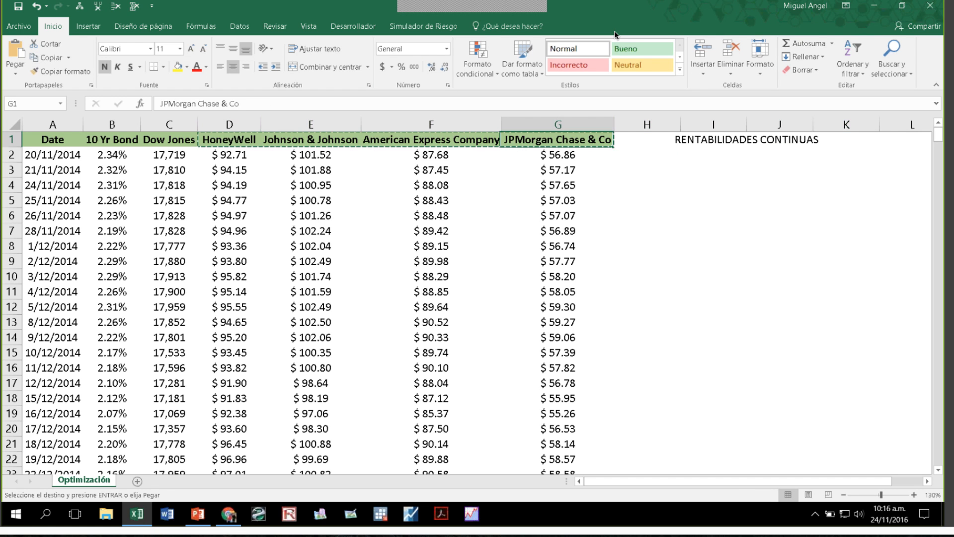
key(Right)
key(Right)
key(Down)
key(Left)
key(Left)
key(Left)
key(Left)
key(ctrl+v)
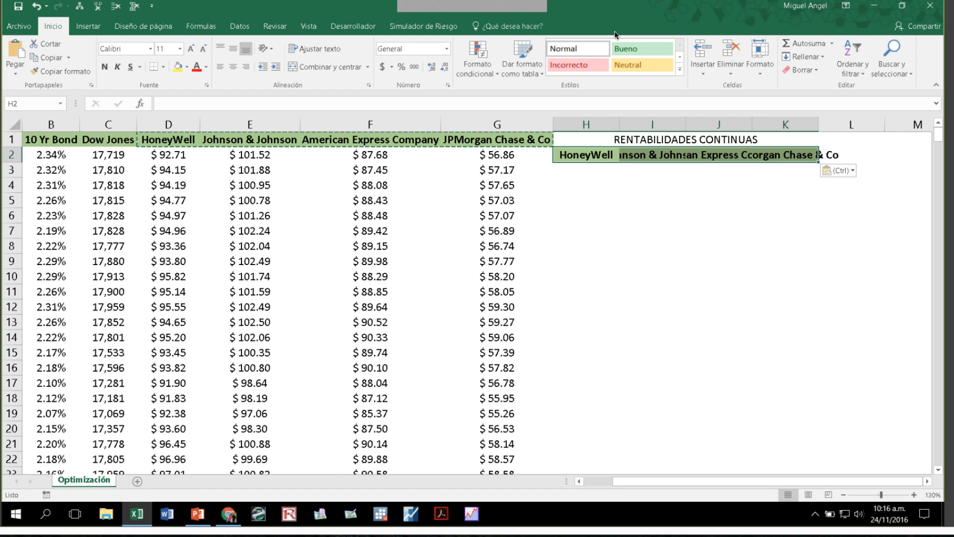
Autofit the widths of columns H through K to the pasted stock names.
key(Right)
double_click(620, 125)
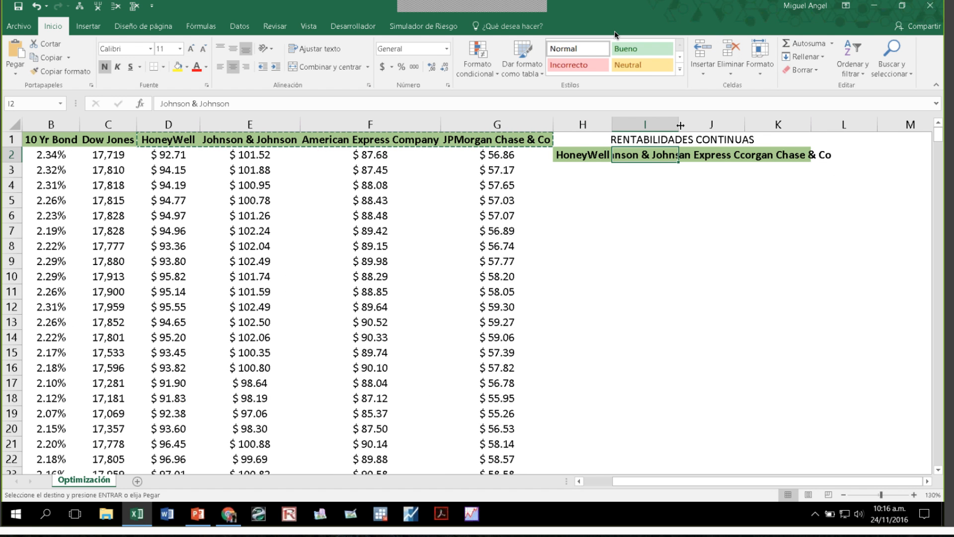
double_click(680, 125)
double_click(778, 125)
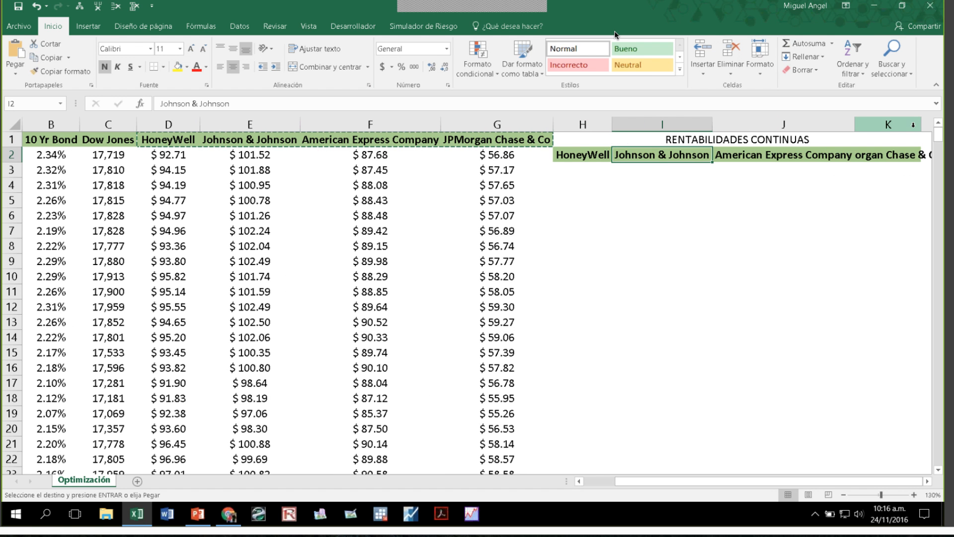
double_click(922, 125)
Fill the merged RENTABILIDADES CONTINUAS title cell with a dark green theme colour.
key(Up)
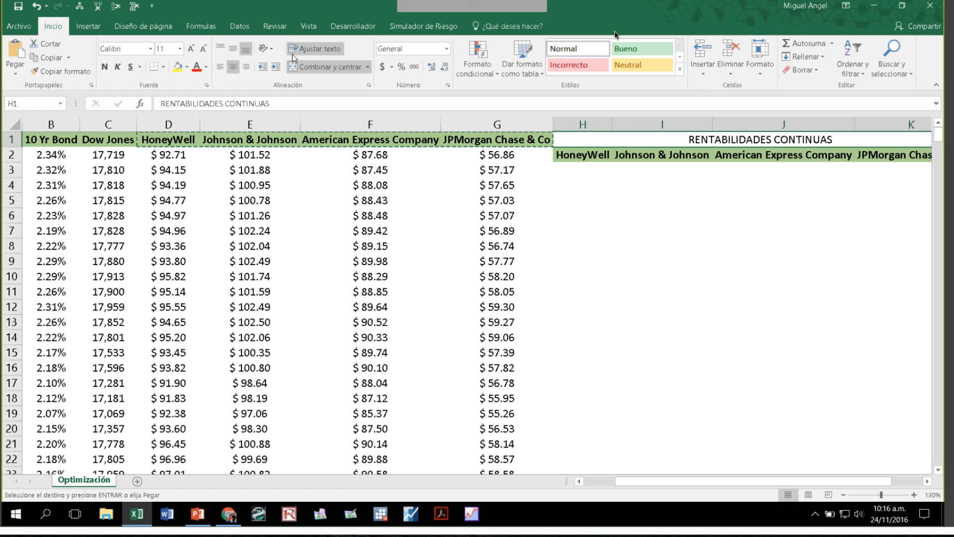
click(207, 71)
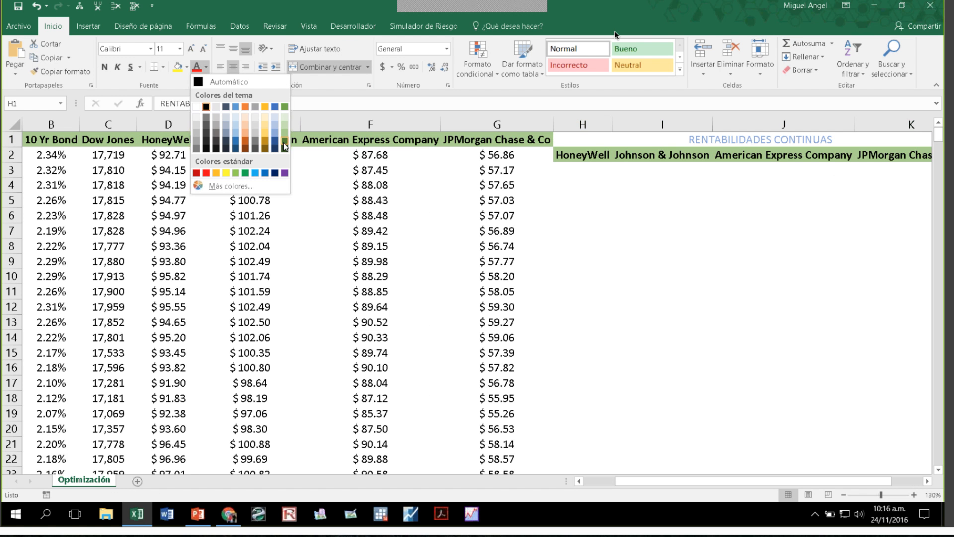
click(611, 141)
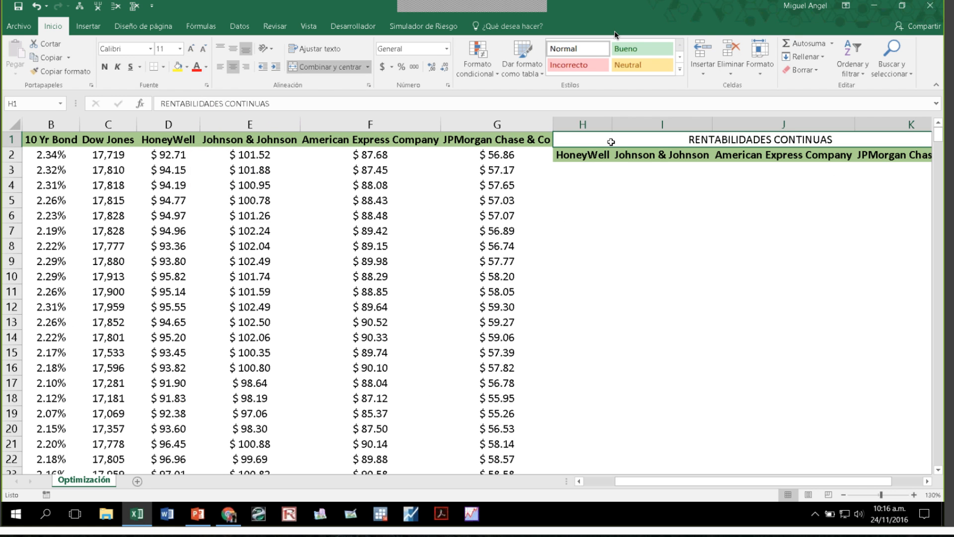
click(186, 71)
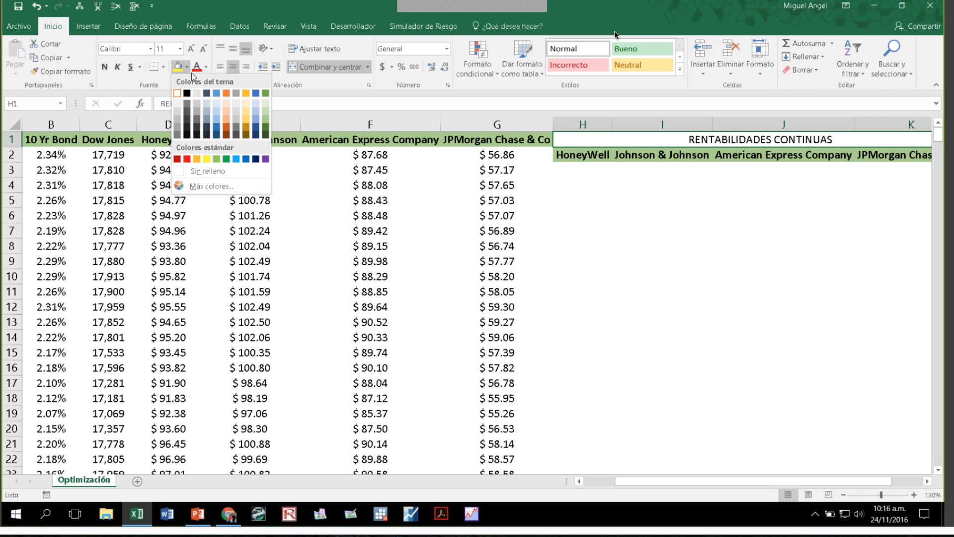
click(266, 131)
click(687, 209)
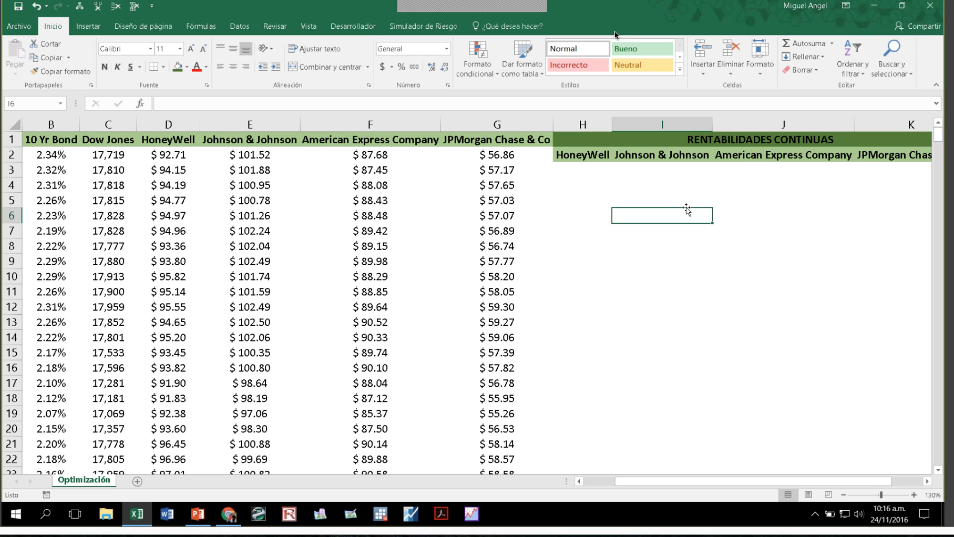
Enter the HoneyWell continuous return formula +LN(D3/D2) in cell H3.
click(582, 171)
key(Home)
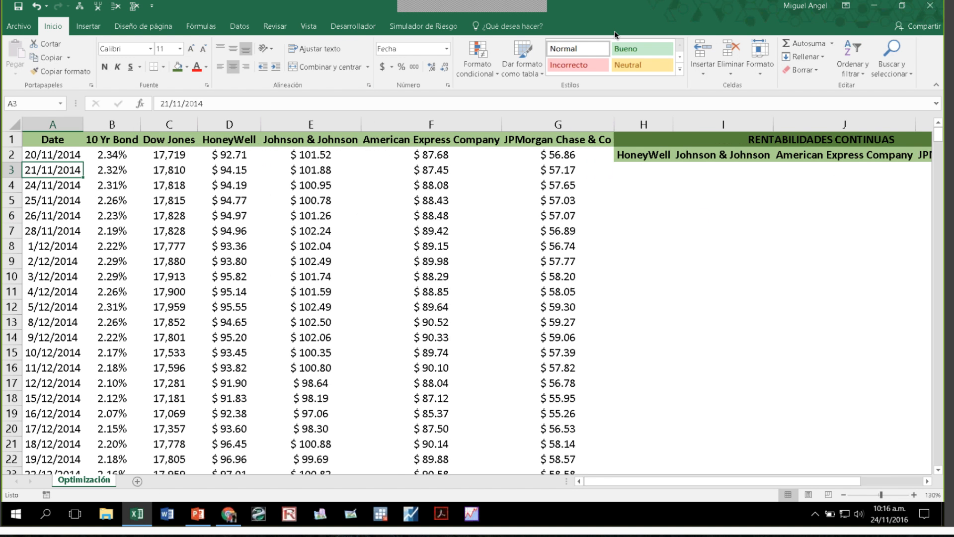
key(Right)
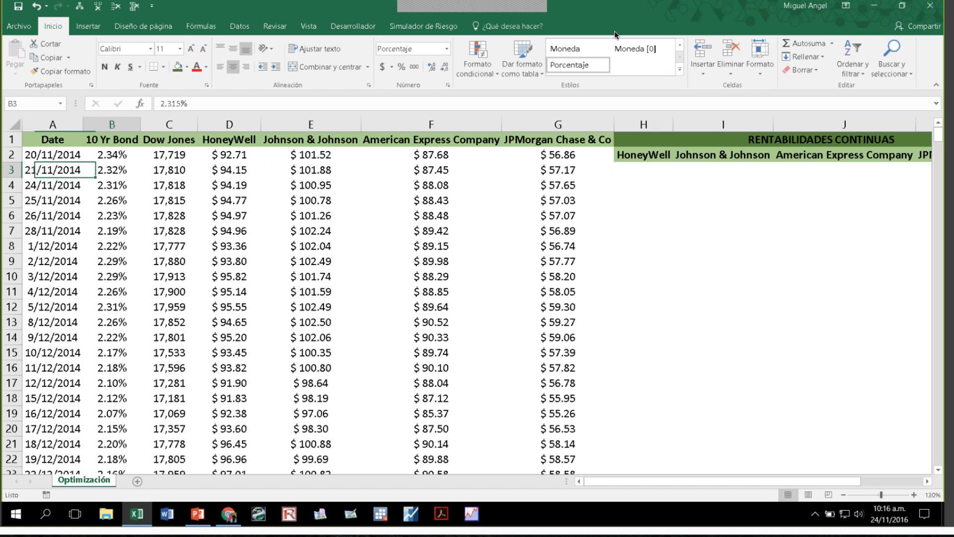
key(ctrl+Right)
key(Right)
text(+L)
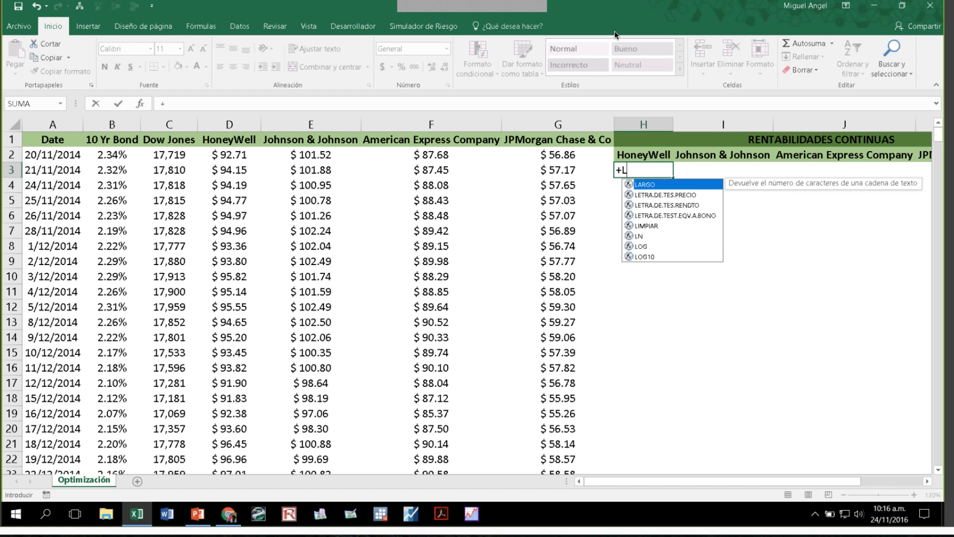
text(N()
key(Left)
key(Left)
key(Left)
key(Left)
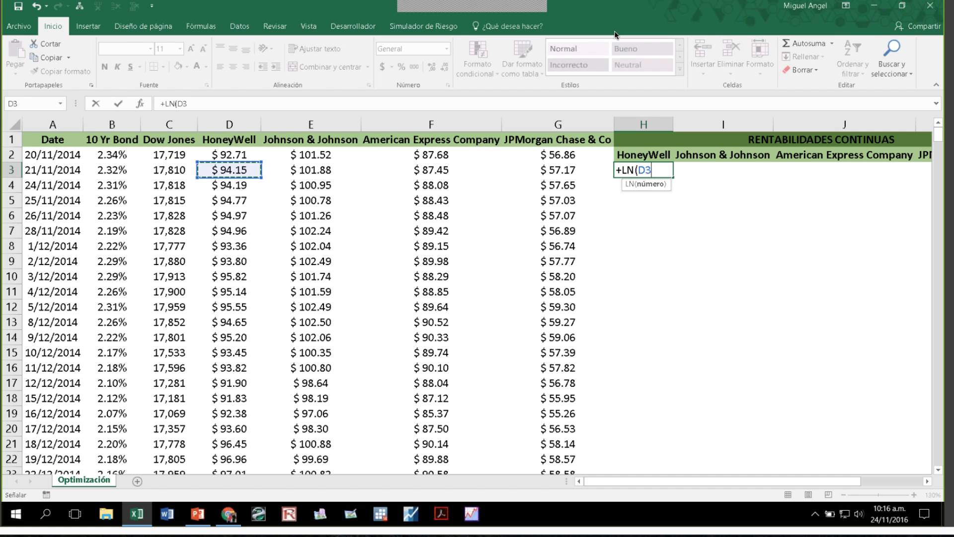
text(/)
key(Left)
key(Left)
key(Left)
key(Left)
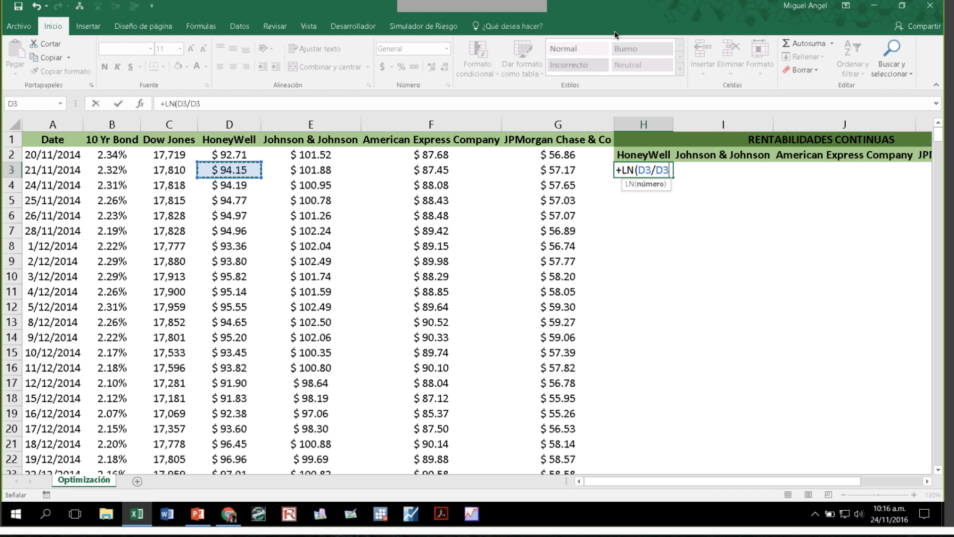
key(Up)
text())
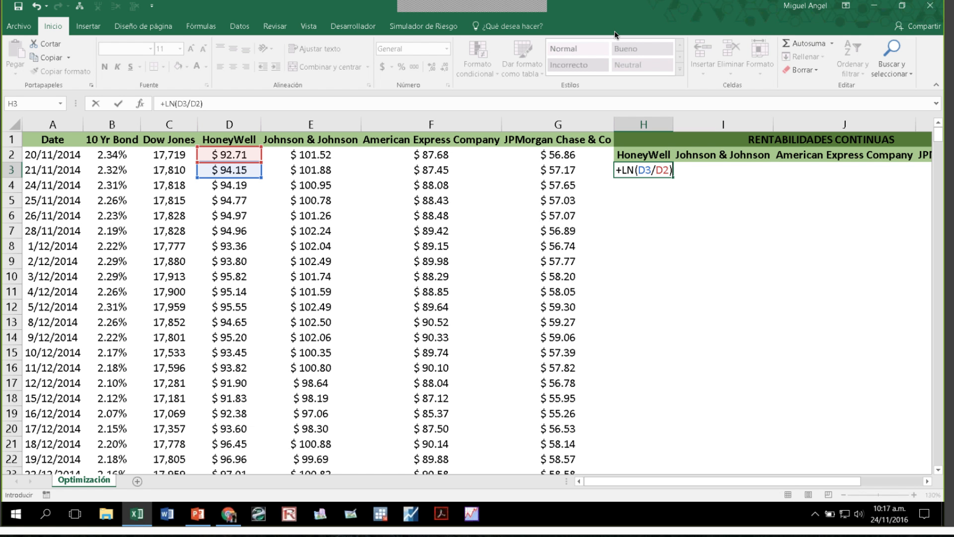
key(Return)
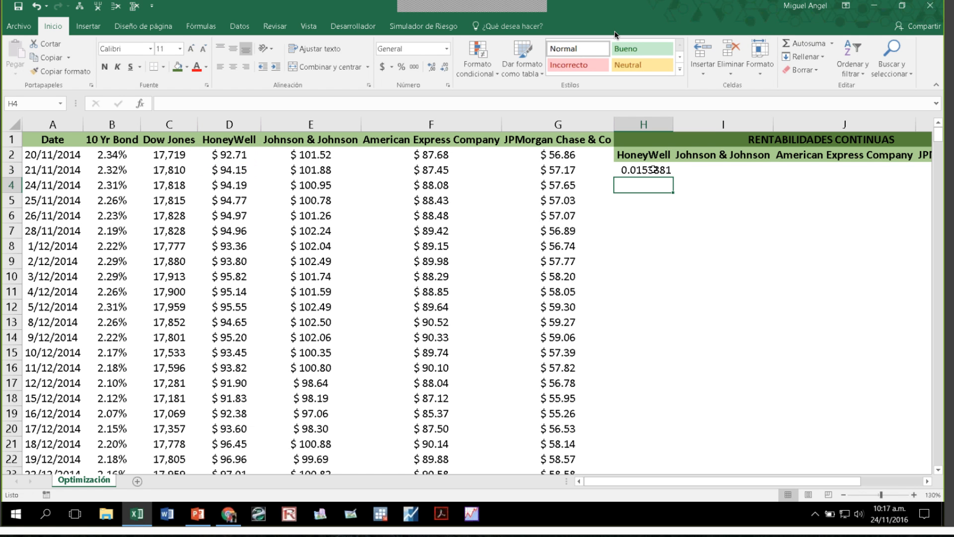
Fill the H3 return formula across to K3 and down all four columns to the last price row.
click(654, 169)
drag(674, 177, 838, 181)
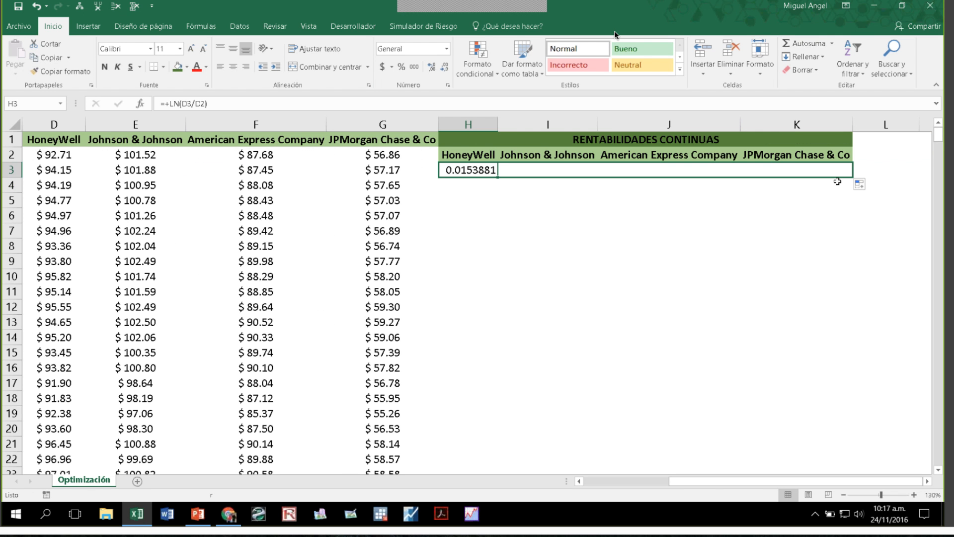
double_click(850, 176)
Format the filled returns in columns H to K as centred percentages with two decimals.
click(401, 66)
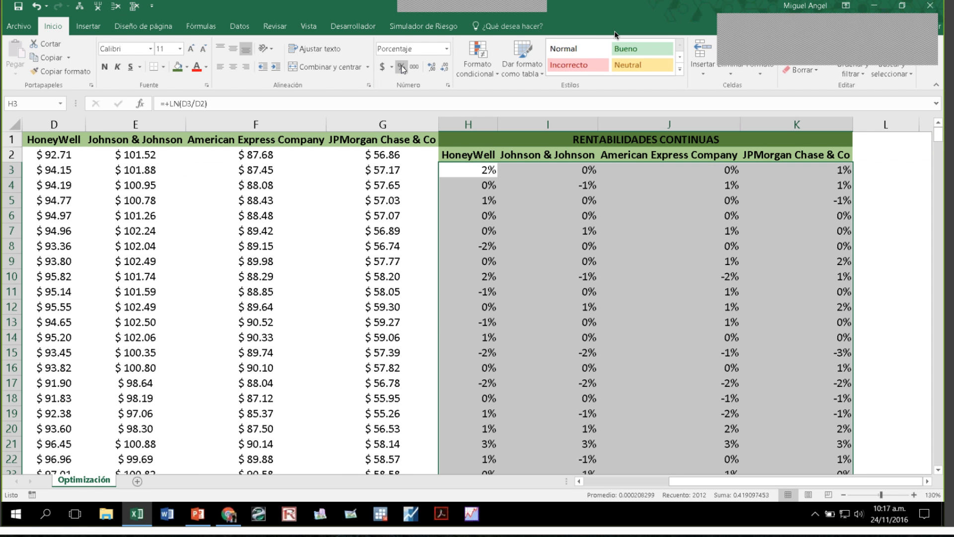
click(431, 71)
click(431, 70)
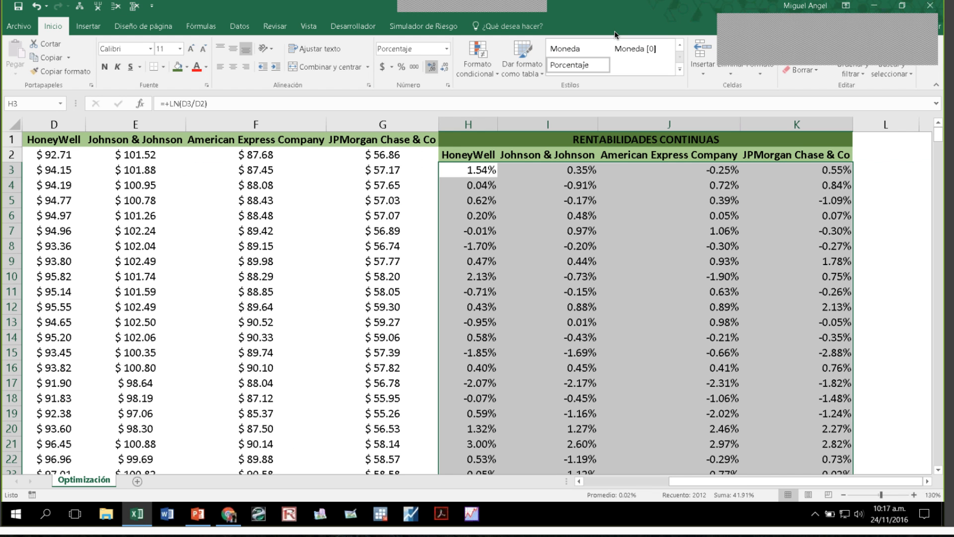
click(233, 67)
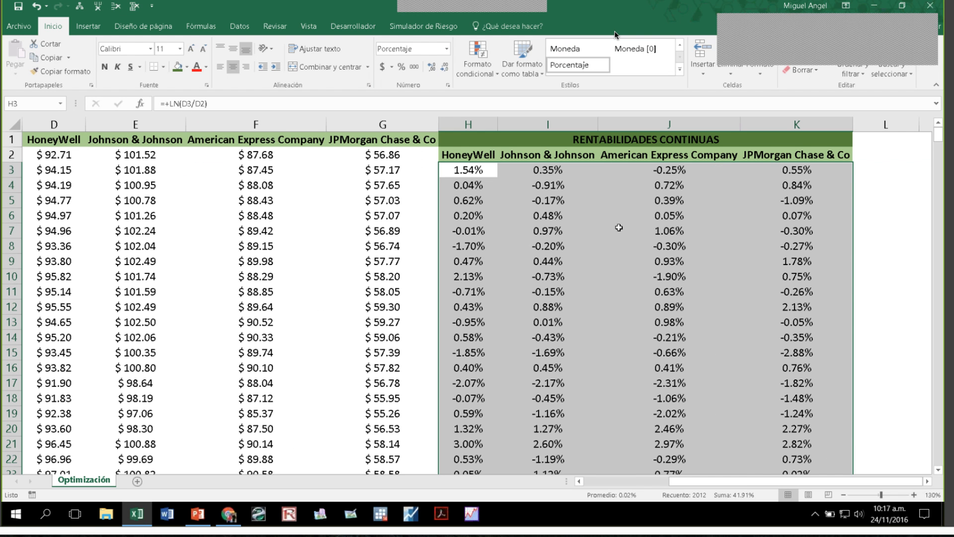
click(601, 215)
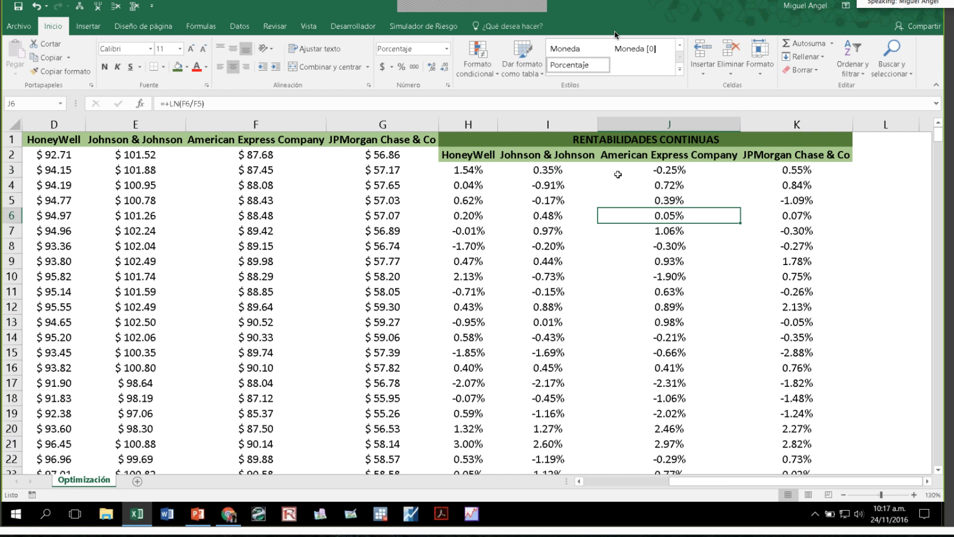
Copy the four stock name headers in H2:K2 into N3:Q3.
click(462, 175)
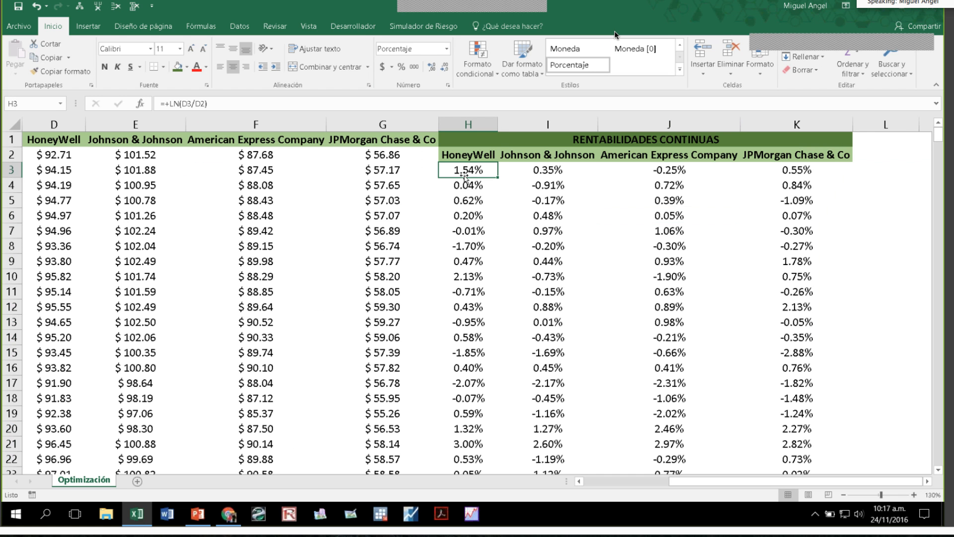
drag(467, 156, 852, 158)
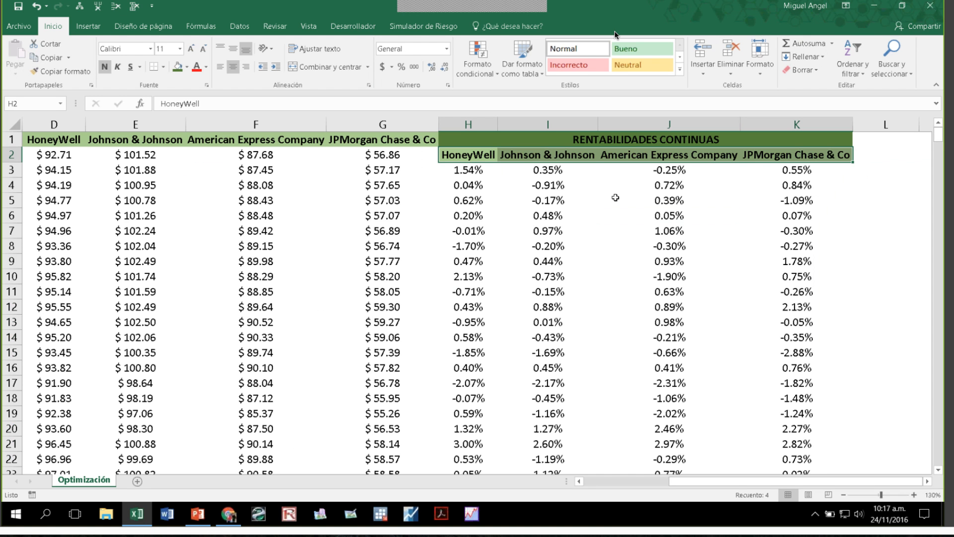
key(Down)
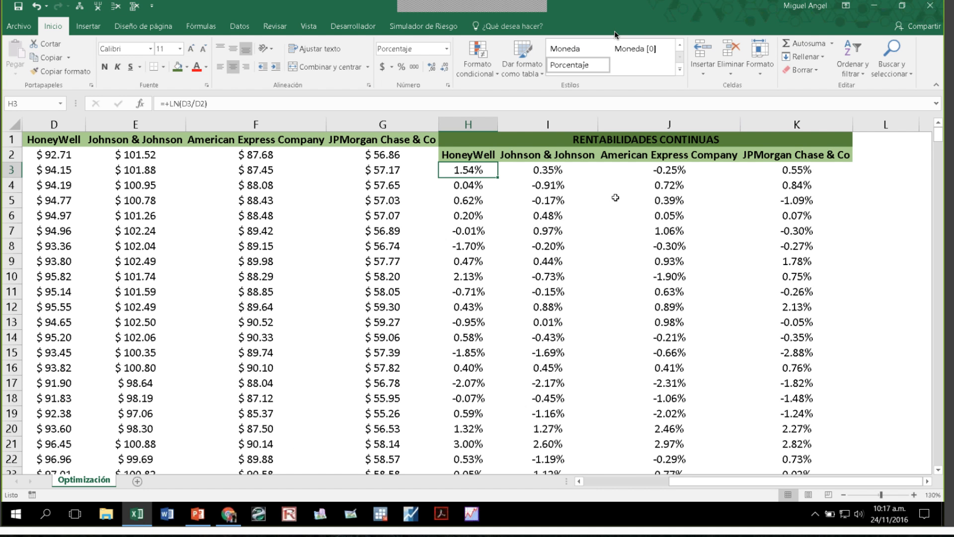
key(Up)
key(Right)
key(Left)
key(shift+Right)
key(shift+Right)
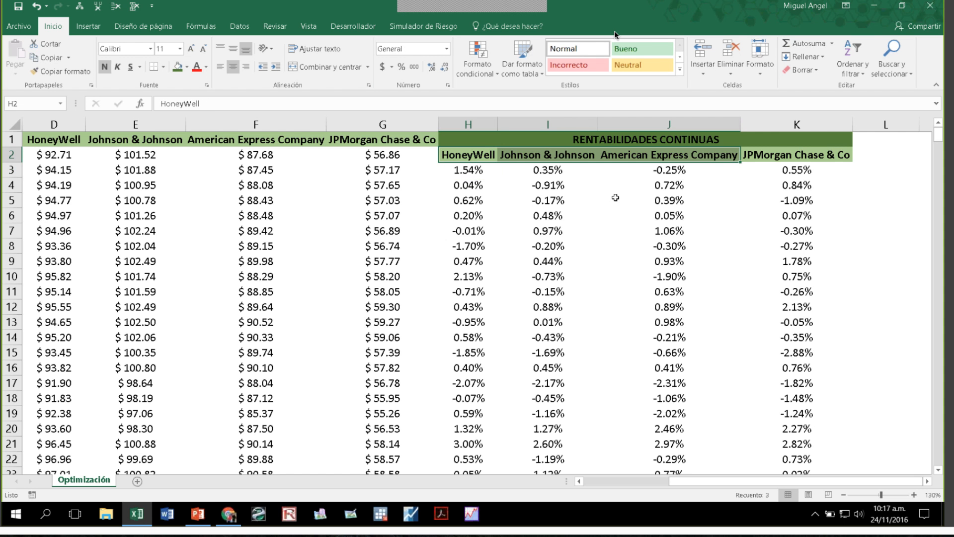
key(shift+Right)
key(ctrl+c)
key(Right)
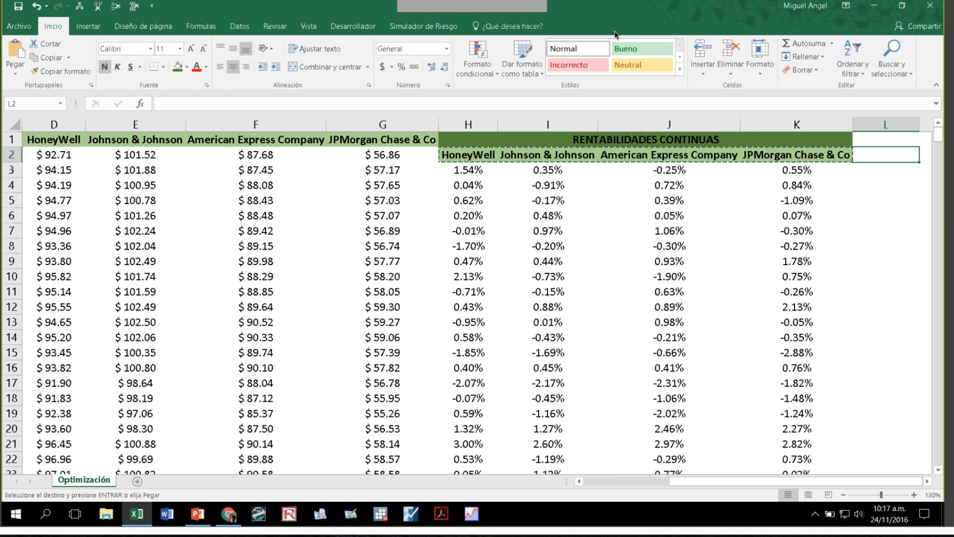
key(Right)
key(Right)
key(Right)
key(Right)
key(Down)
key(Left)
key(Left)
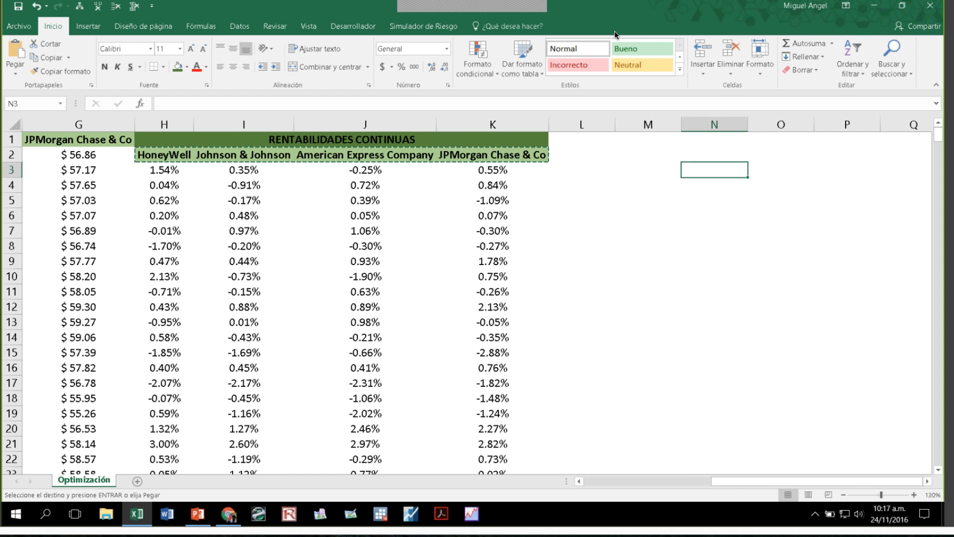
key(ctrl+v)
Enter a PROMEDIO formula in N4 averaging the HoneyWell returns in H3:H505.
key(Down)
key(Left)
key(Right)
text(+)
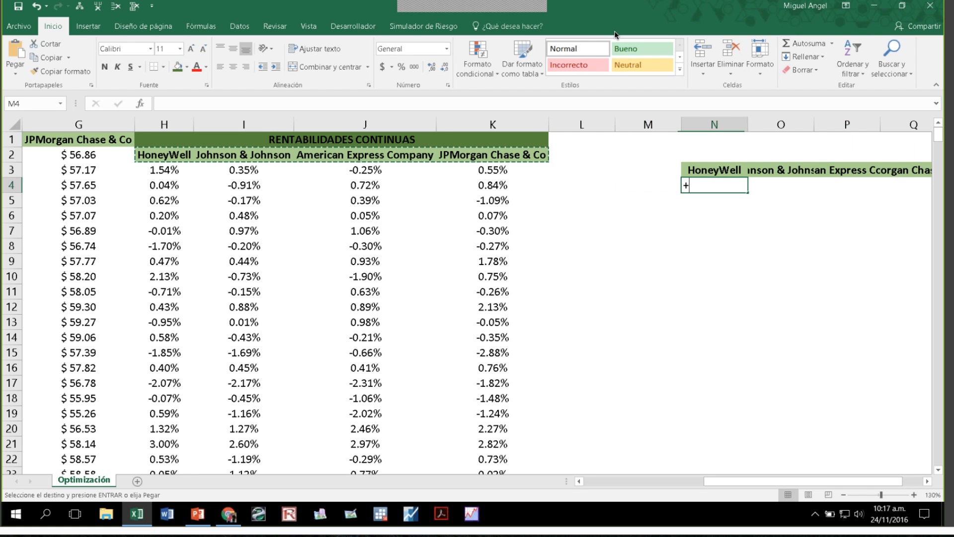
text(prome)
key(Tab)
key(Left)
key(Left)
key(Left)
key(Left)
key(Left)
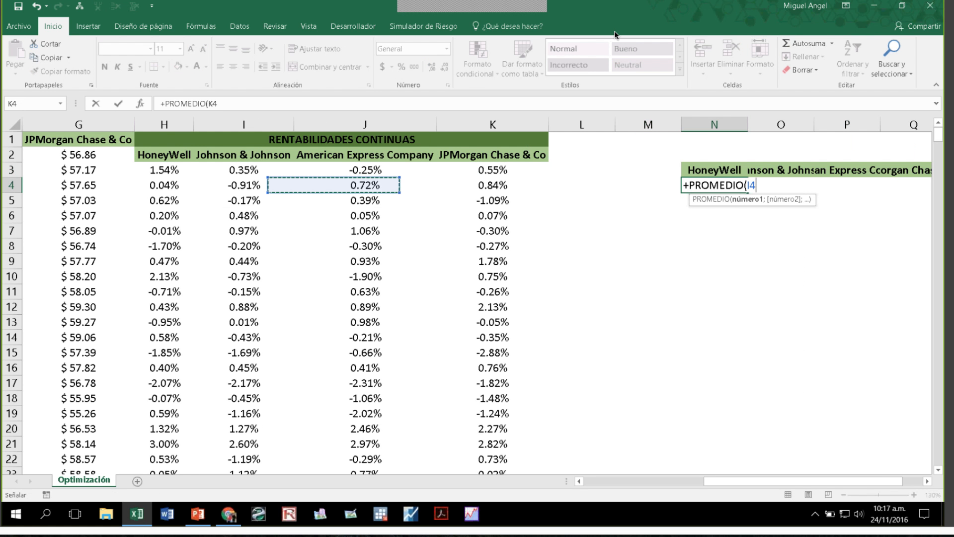
key(Left)
key(Up)
key(ctrl+shift+Down)
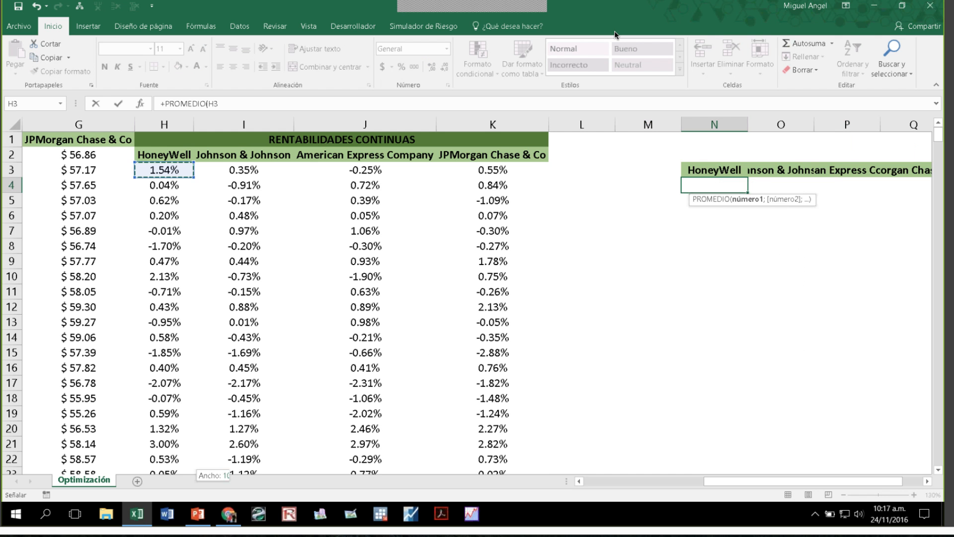
key(Return)
Fill the average formula from N4 across to Q4 for the other three stocks.
key(Up)
key(Up)
key(Up)
key(Up)
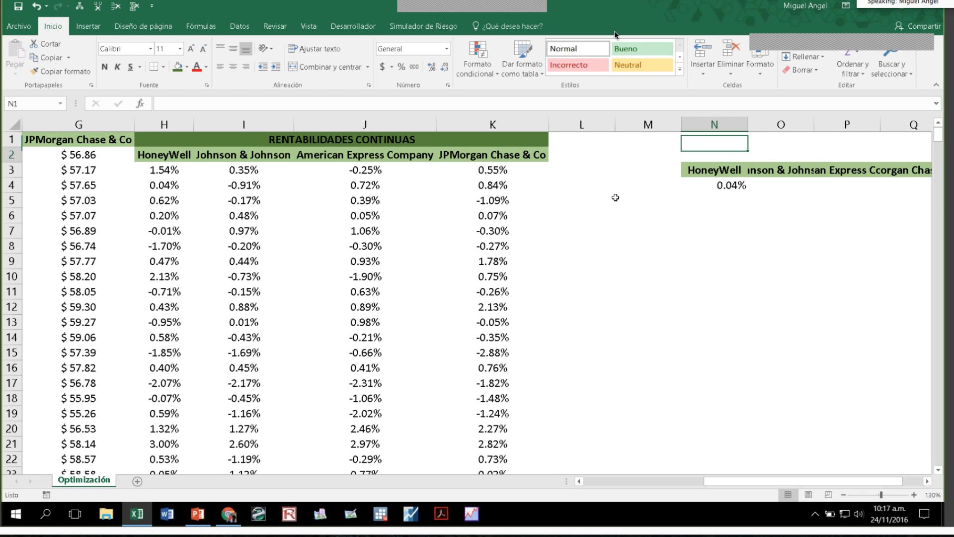
click(741, 188)
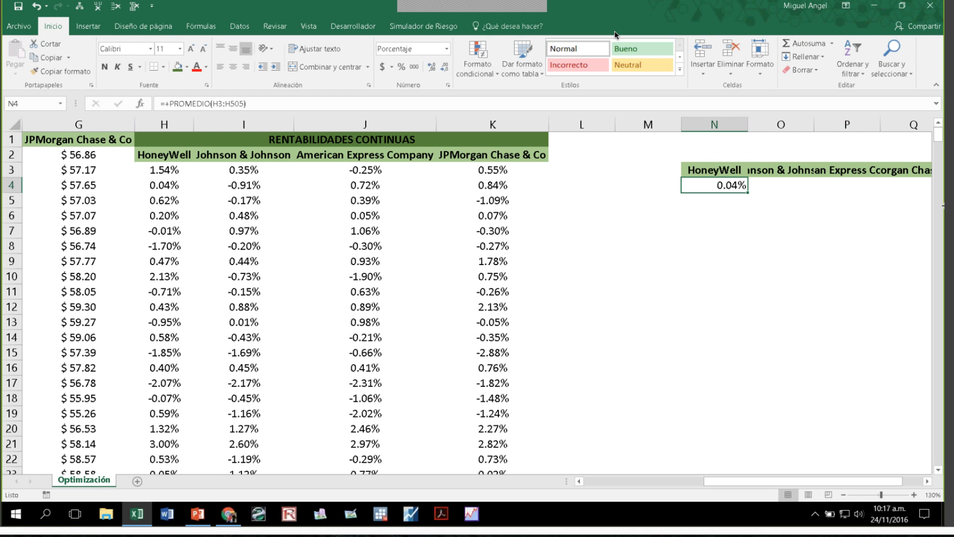
drag(747, 193, 834, 189)
Autofit the widths of the columns up to Q that hold the copied stock names.
double_click(635, 125)
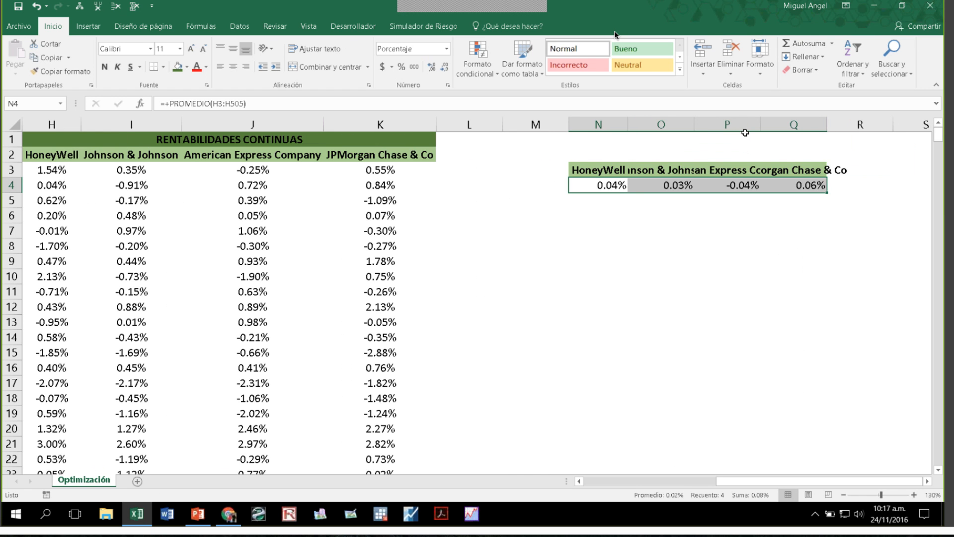
double_click(694, 124)
double_click(794, 124)
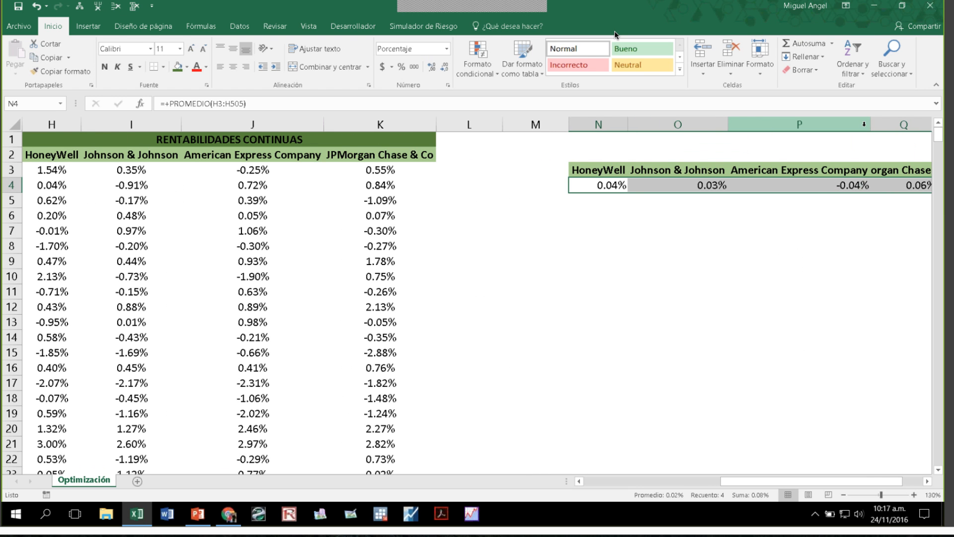
drag(774, 482, 795, 481)
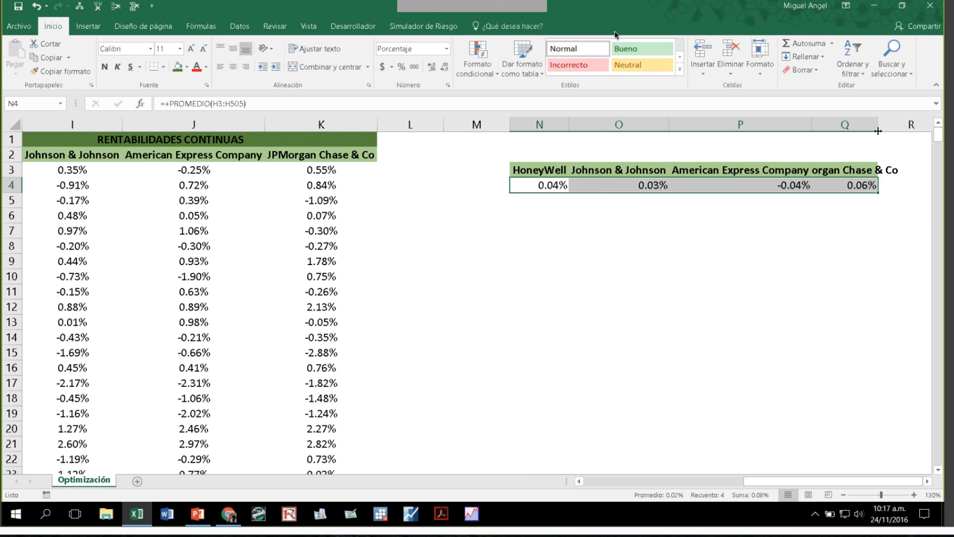
double_click(878, 131)
Label the averages row "Rentabilidad Esperada" in M4 and autofit column M to the label.
click(494, 188)
text(R)
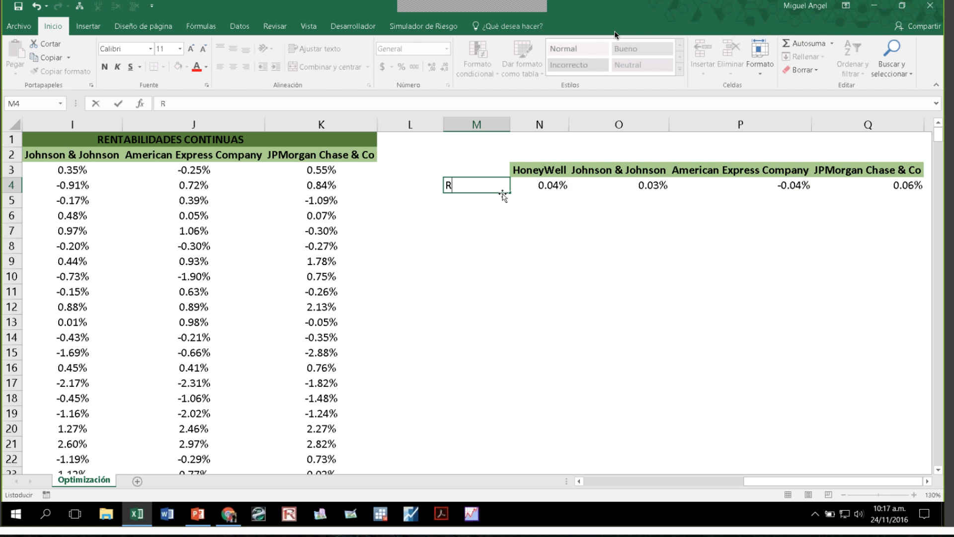
text(entabilidad)
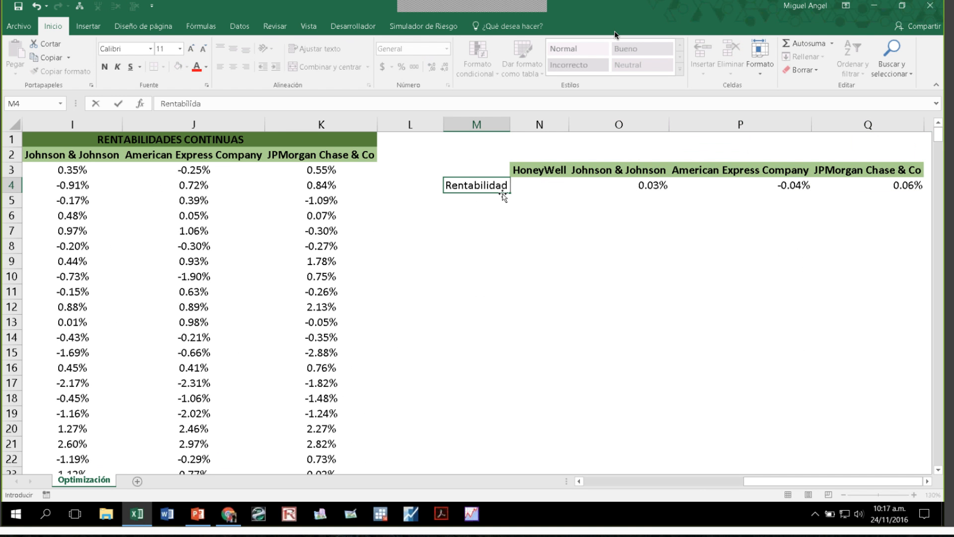
text( Esperada)
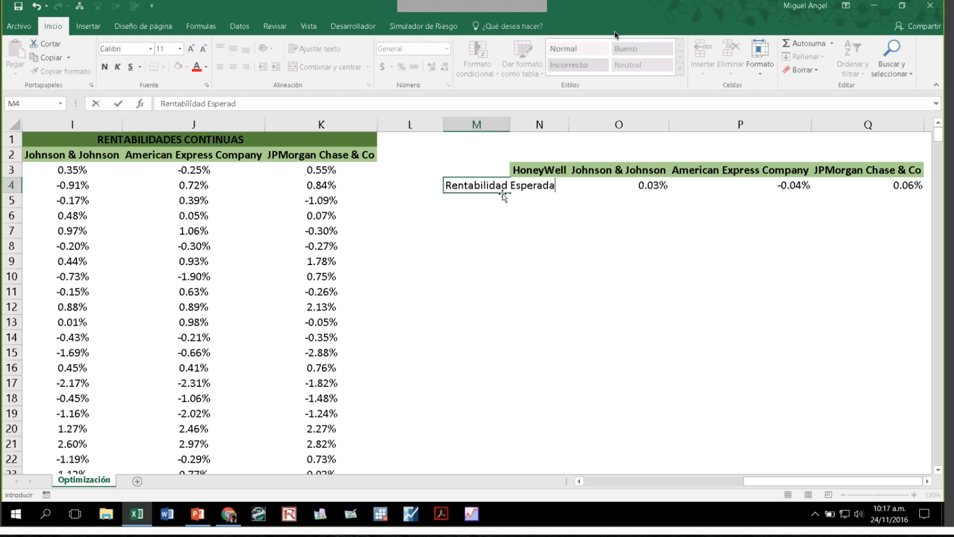
key(Return)
double_click(511, 129)
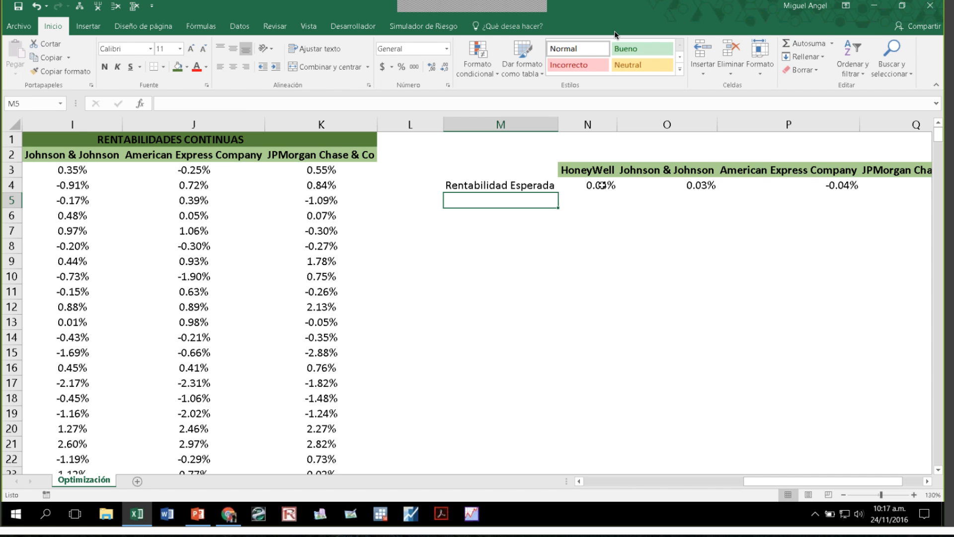
Centre the average return values in N4:Q4.
drag(602, 185, 706, 185)
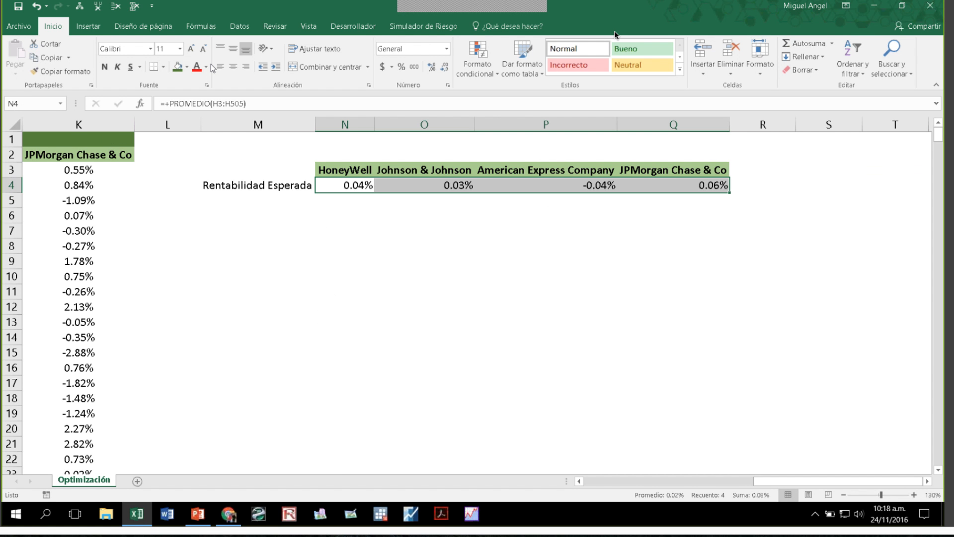
click(232, 67)
click(424, 230)
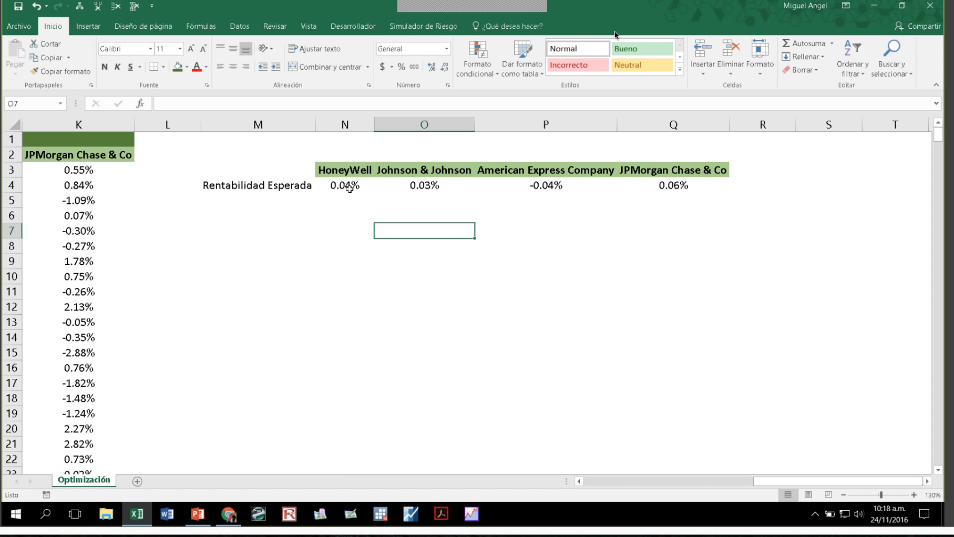
click(350, 187)
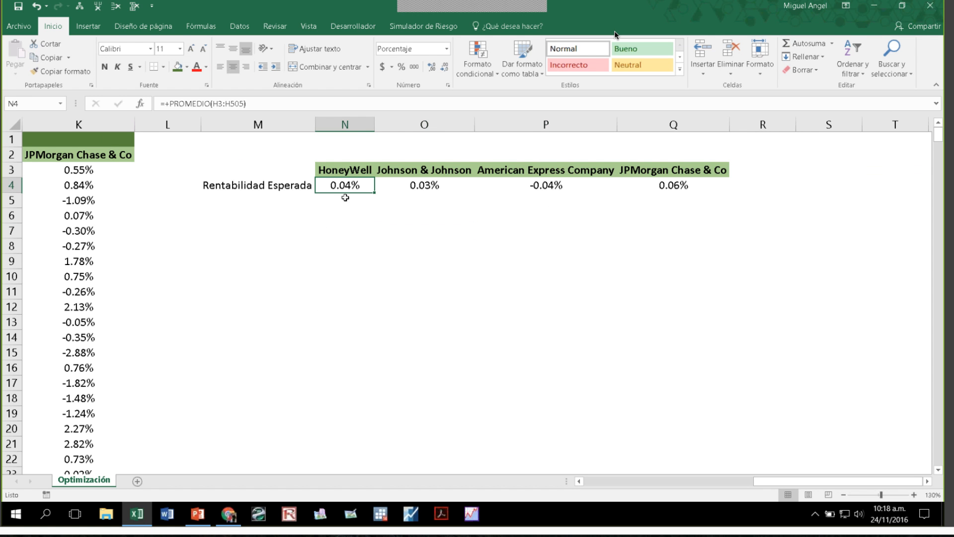
click(425, 186)
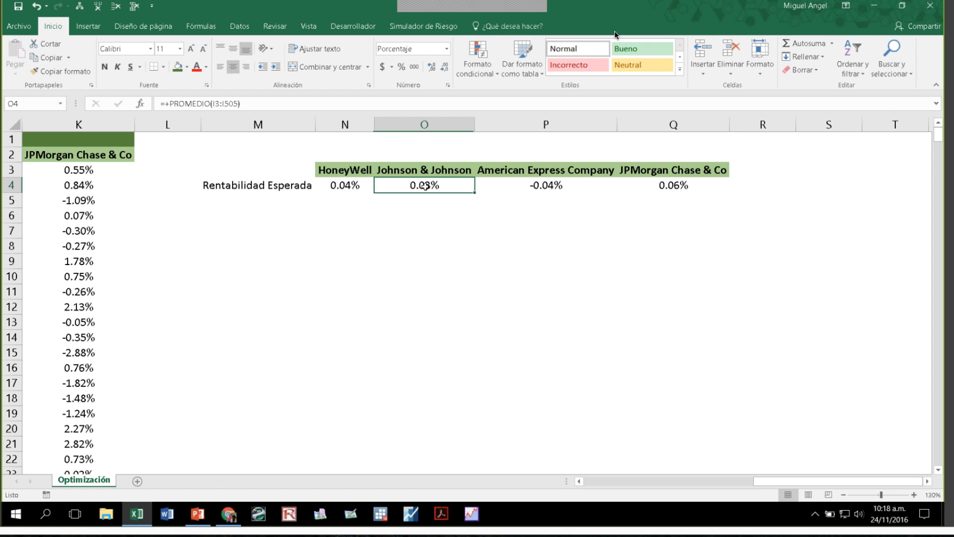
click(548, 185)
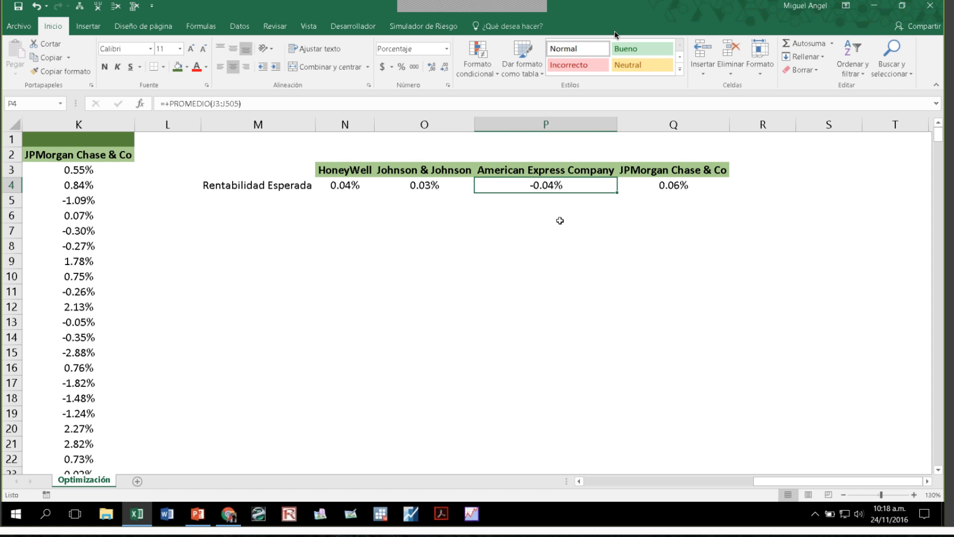
click(679, 185)
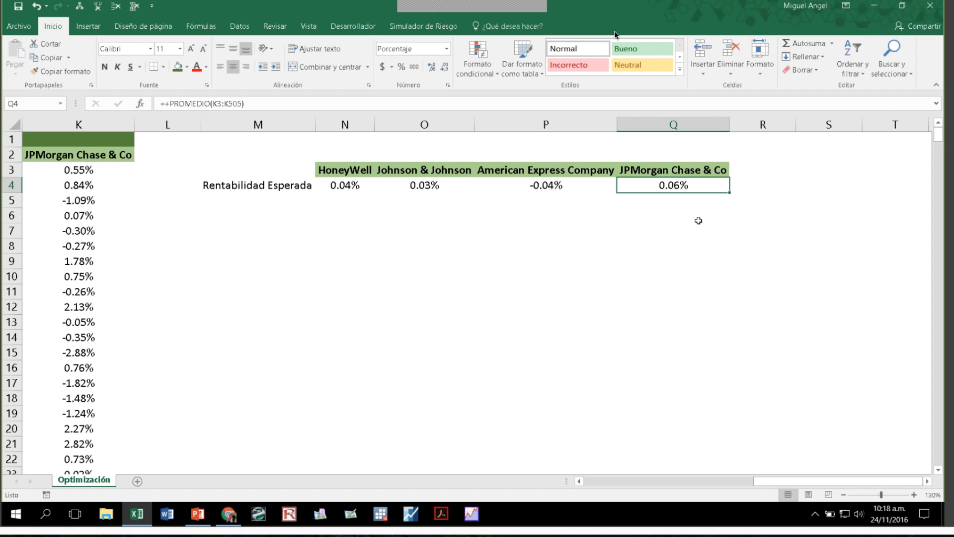
click(248, 202)
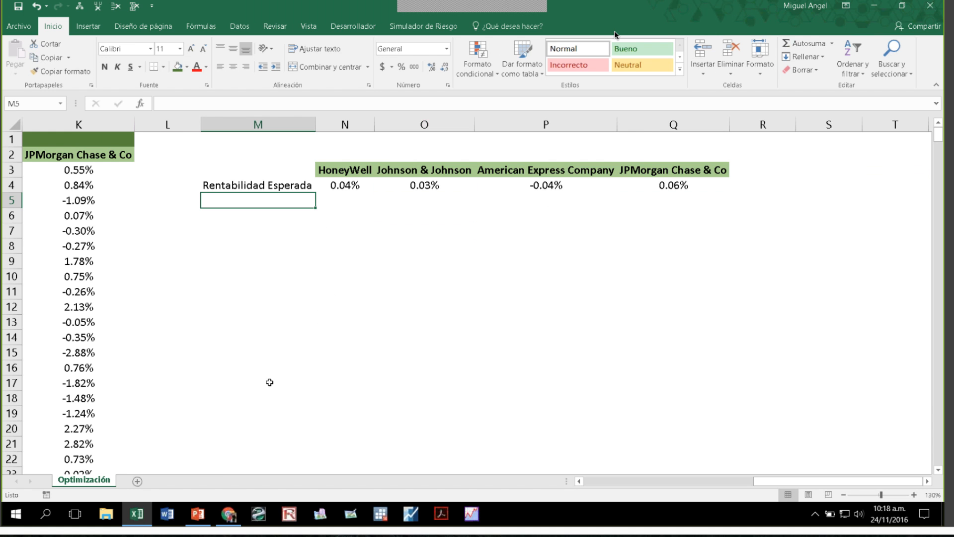
Add a new worksheet and fill all of its cells with white.
click(138, 481)
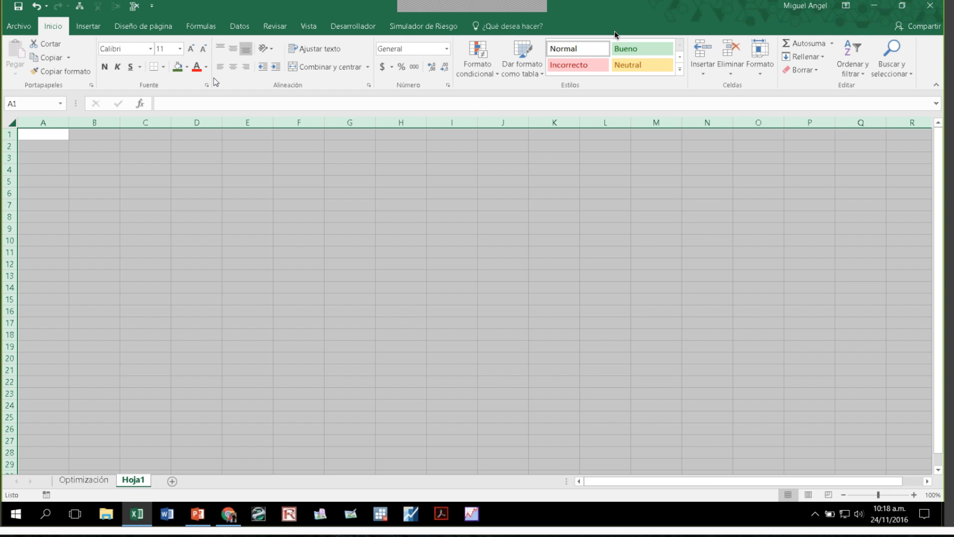
click(187, 67)
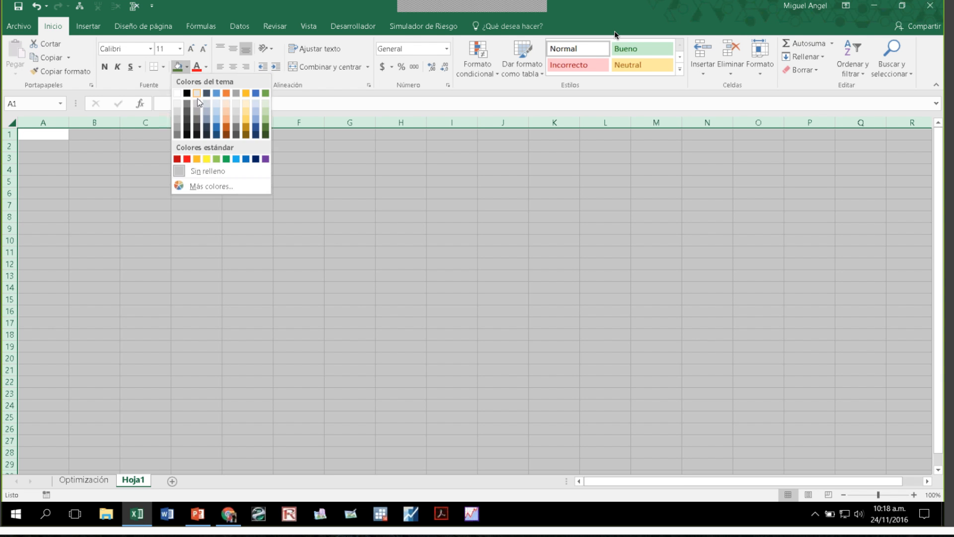
click(177, 94)
click(200, 214)
scroll(201, 214, up, 2)
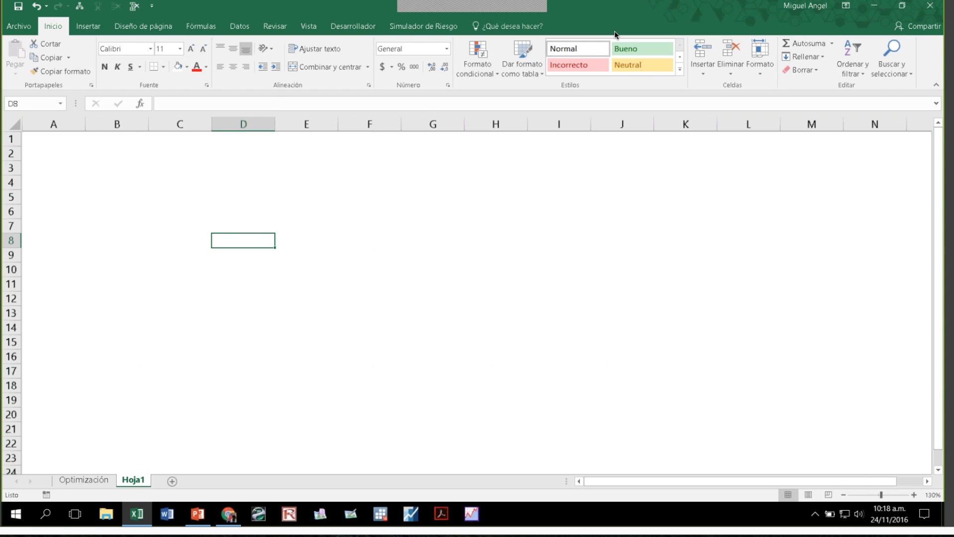
scroll(242, 187, up, 3)
Enter the heading "Tiempo" in C3 of the new sheet.
click(242, 188)
text(Tiemp)
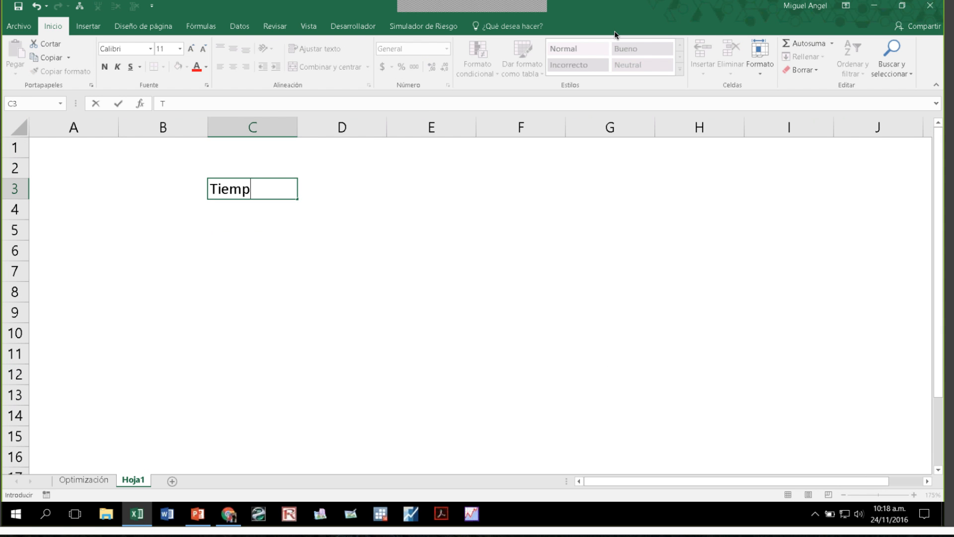
text(o)
key(Tab)
Enter the provisional headings "v%" in D3 and "Indide" in E3.
text(V)
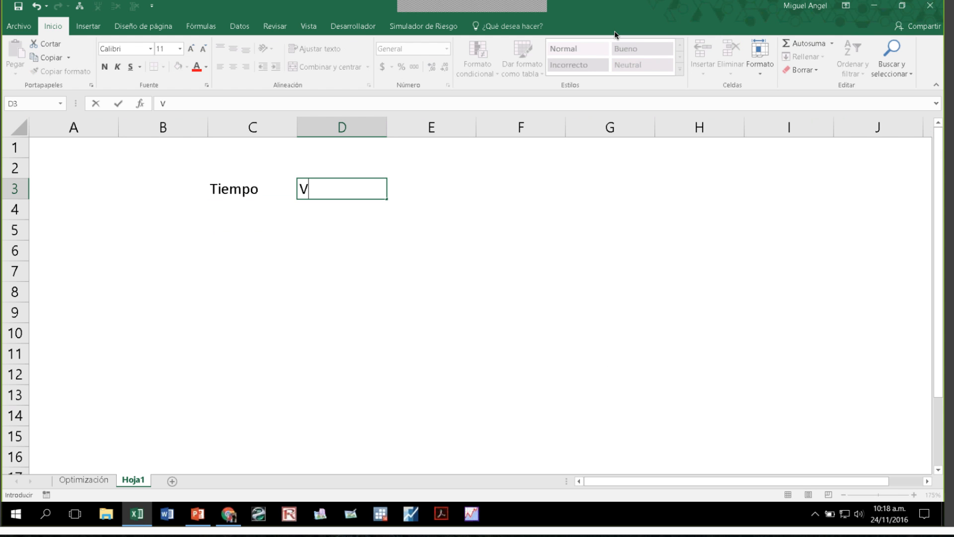
key(BackSpace)
text(v%)
key(Tab)
text(Ind)
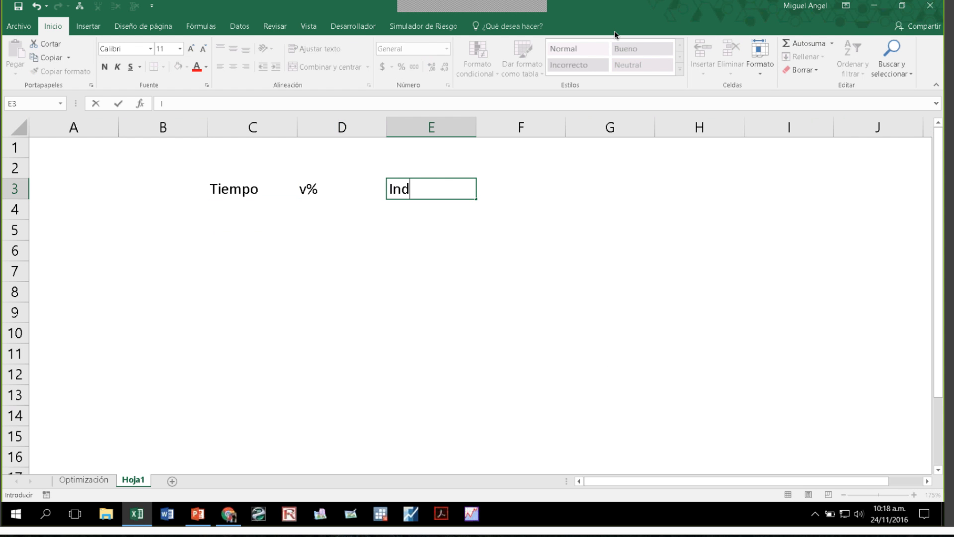
text(ide)
key(ctrl+Return)
key(Tab)
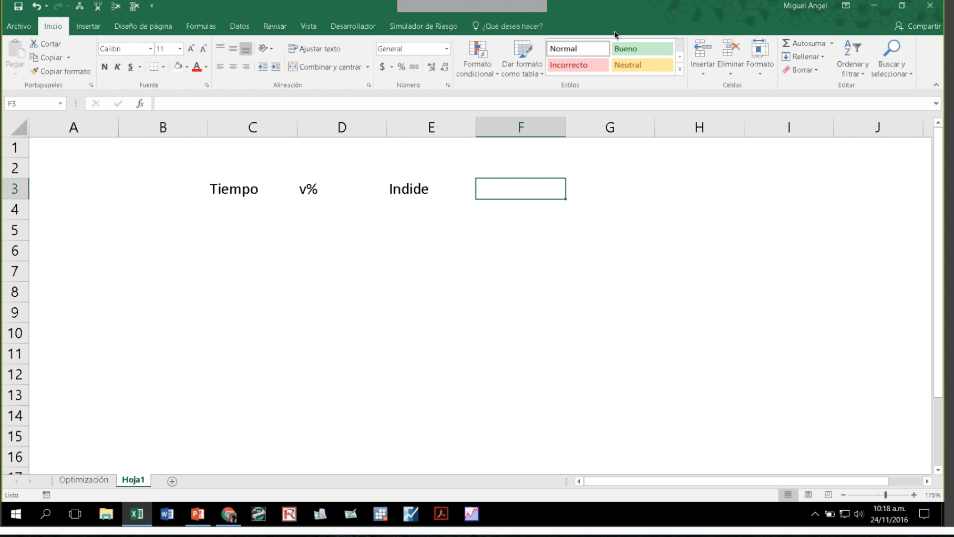
text(Ret)
key(Return)
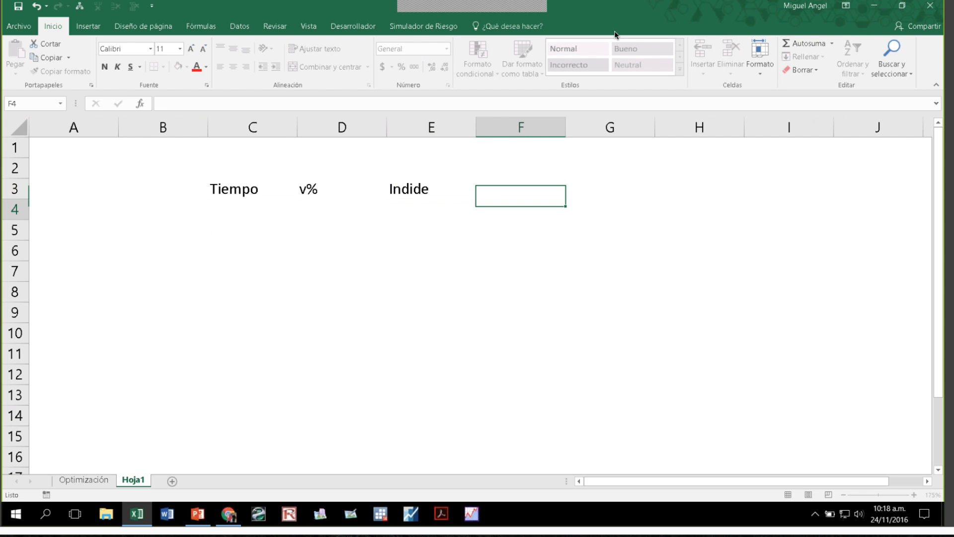
Change the heading in D3 to "Retorno Simple".
key(Up)
key(Left)
key(Left)
text(Reto)
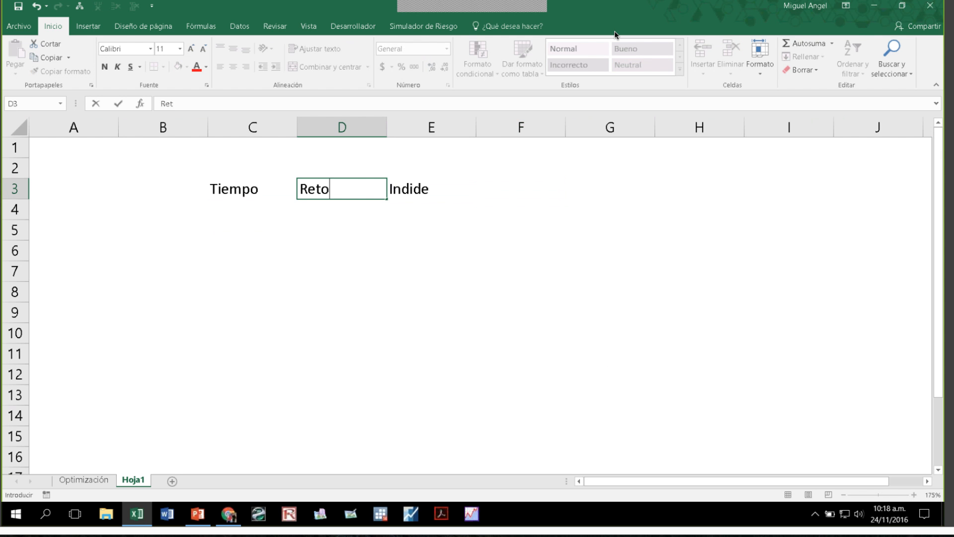
text(rno Simpl)
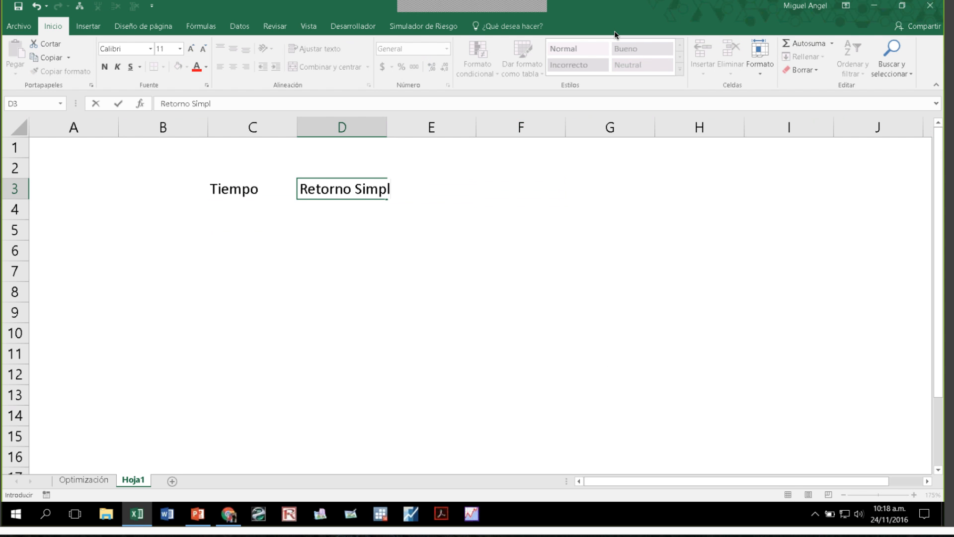
key(Return)
text(+)
key(Up)
key(Right)
key(Tab)
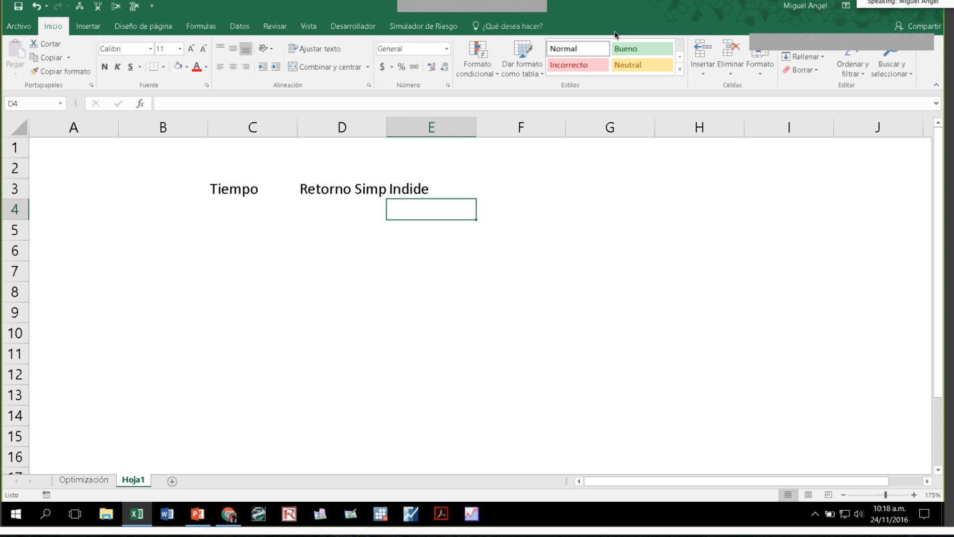
Change the heading in E3 to "Índice" and enter "Retorno Continuo" in F3.
key(Up)
text(+)
key(BackSpace)
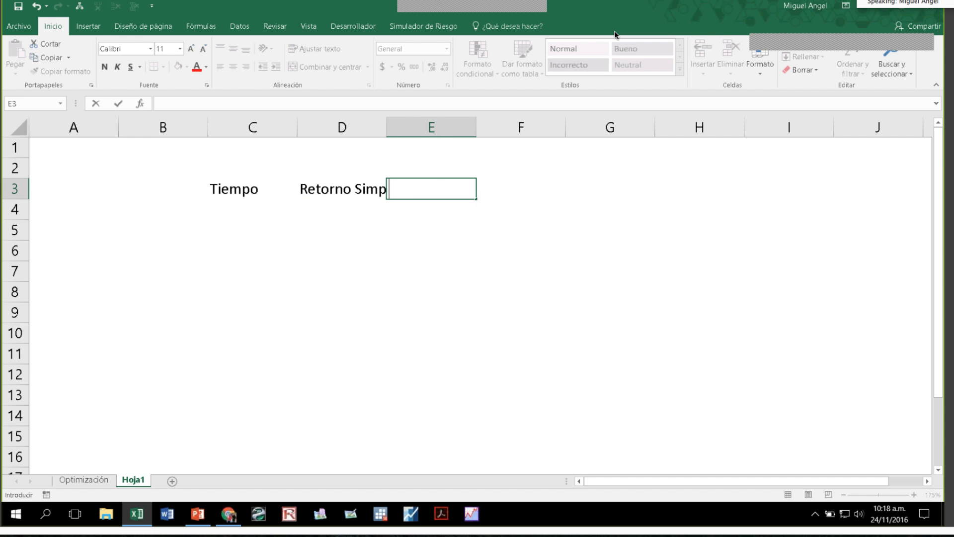
text(+)
key(BackSpace)
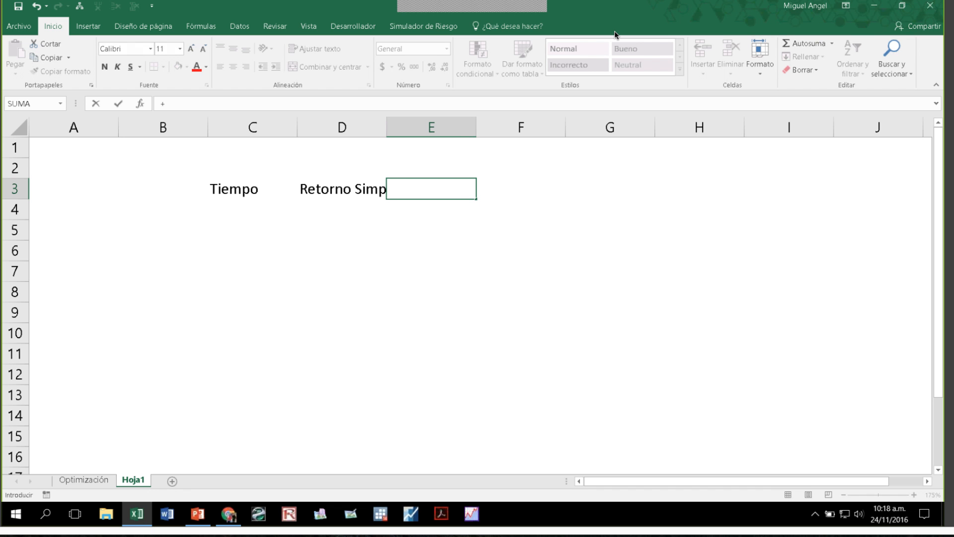
text(Índice)
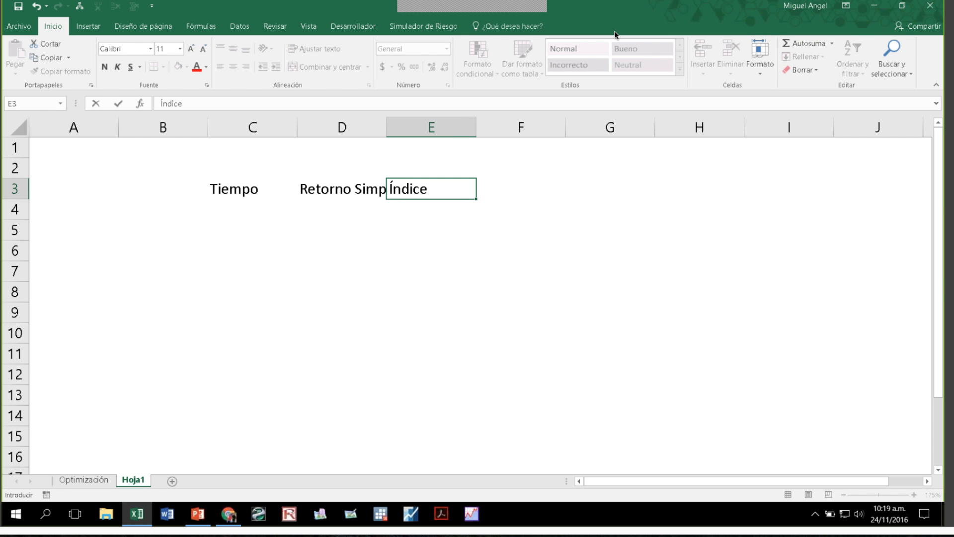
key(Tab)
text(Reto)
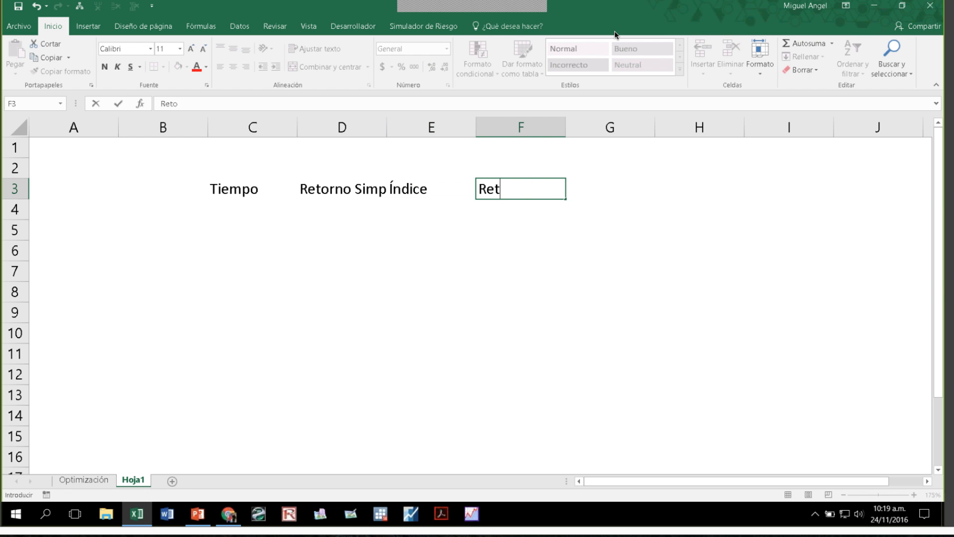
text(rno Continu)
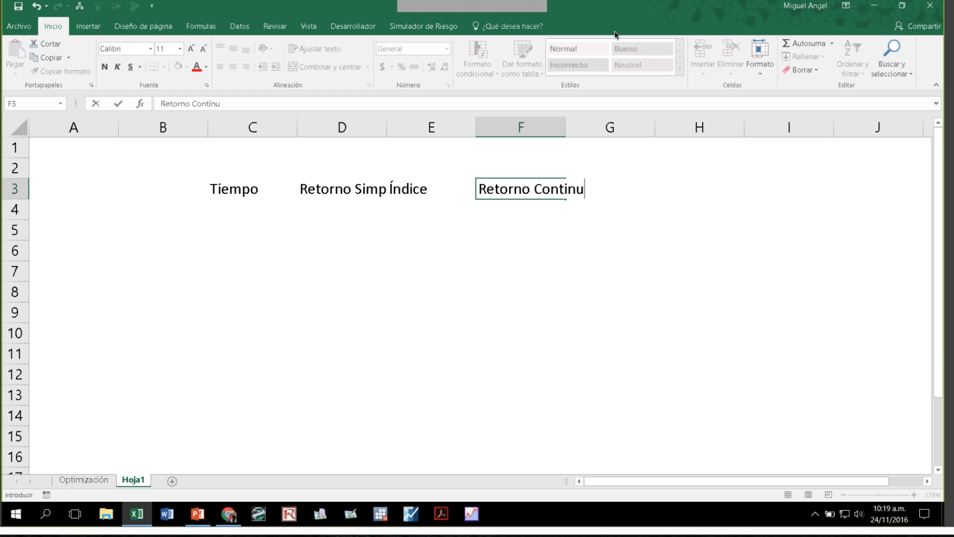
text(o)
click(246, 229)
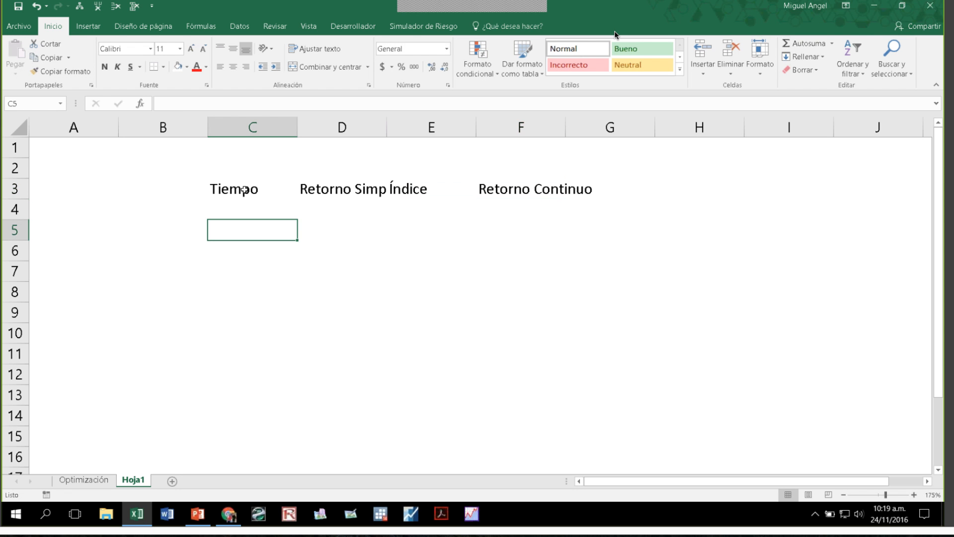
Centre the headings in C3:F3 and autofit the widths of columns C, E and F.
drag(244, 189, 557, 190)
click(232, 66)
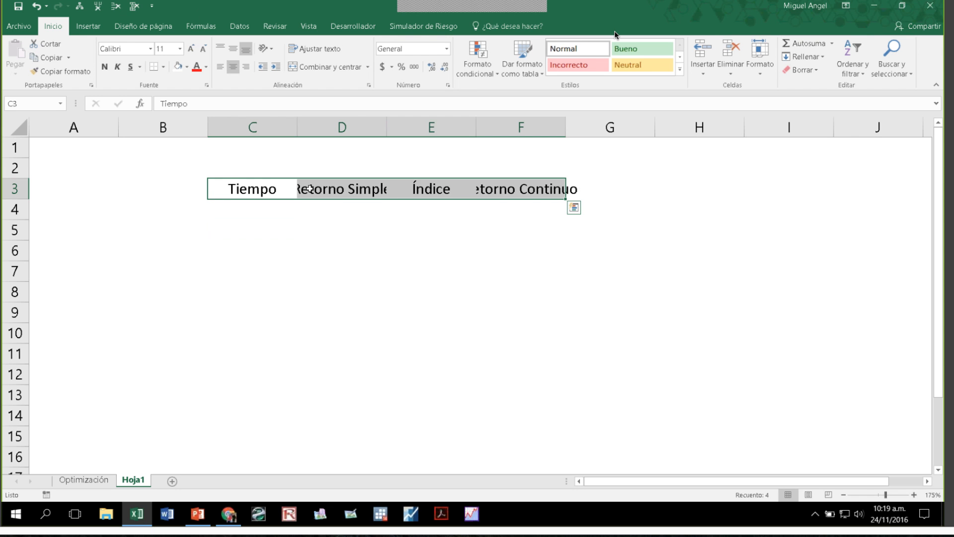
click(342, 250)
double_click(477, 129)
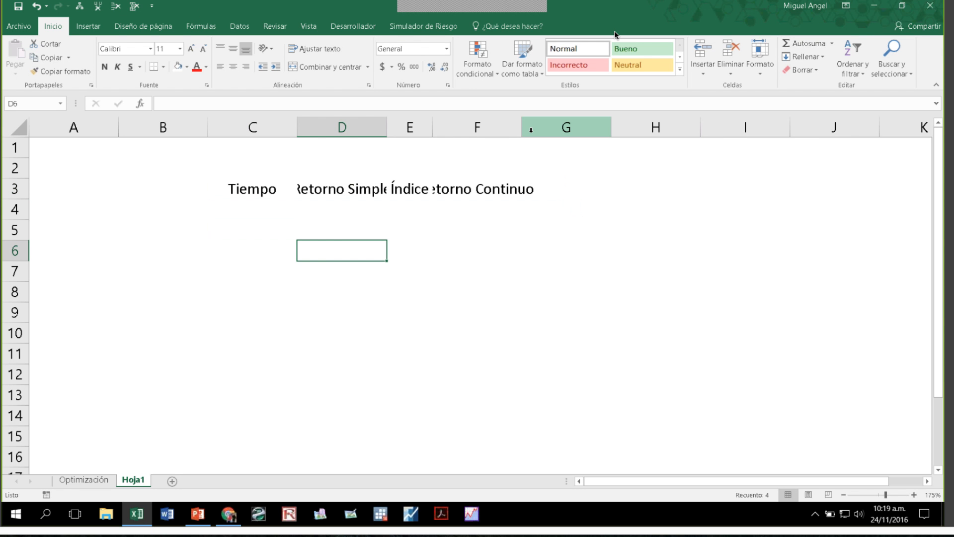
double_click(522, 128)
double_click(297, 128)
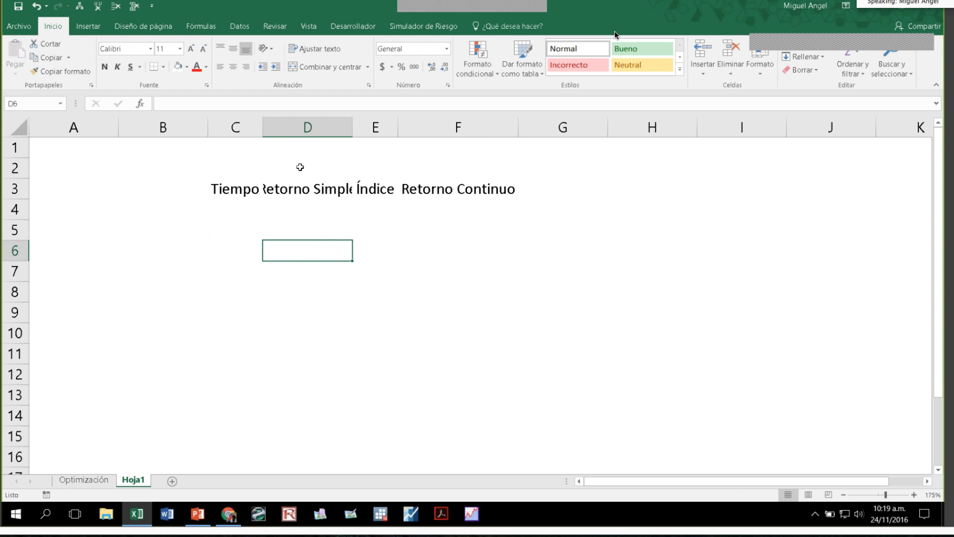
Number the periods 1 to 5 under "Tiempo" in C4:C8.
click(221, 194)
text(1)
key(Return)
text(2)
key(Return)
text(3)
key(Return)
text(4)
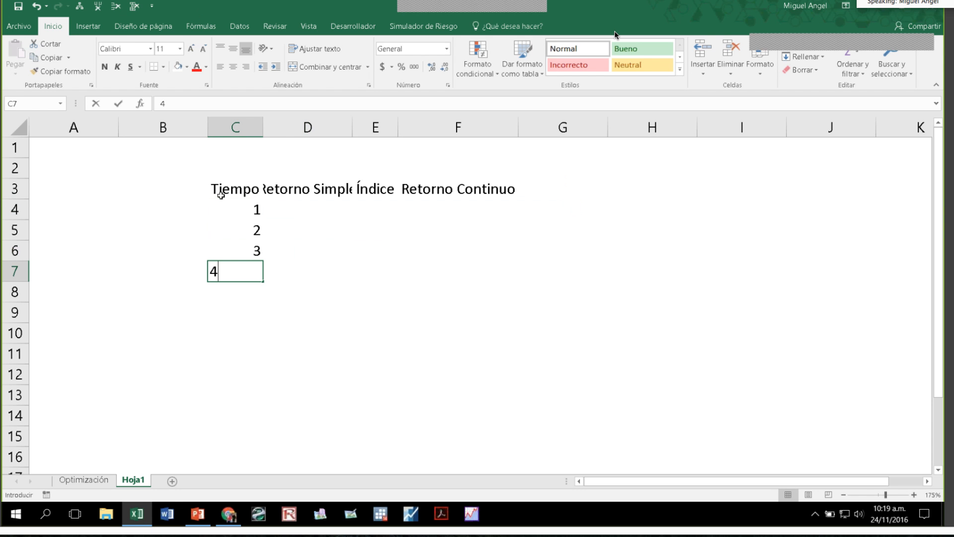
key(Return)
text(5)
key(Return)
Move the three headings in D3:F3 one column to the right, into E3:G3, to free D3.
key(Up)
key(Up)
key(Up)
key(Up)
key(Up)
key(Up)
key(Right)
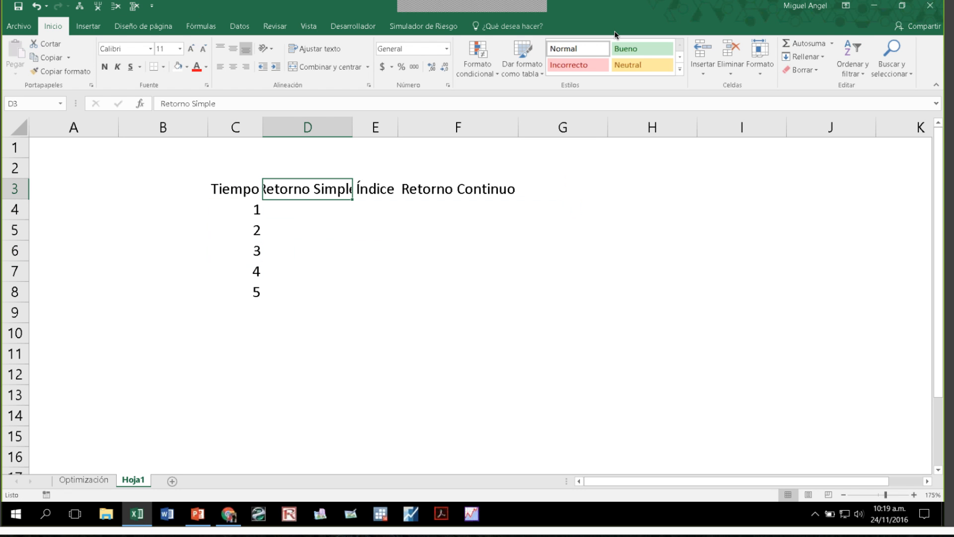
key(shift+Right)
key(shift+Right)
key(ctrl+c)
key(Right)
key(ctrl+v)
key(Left)
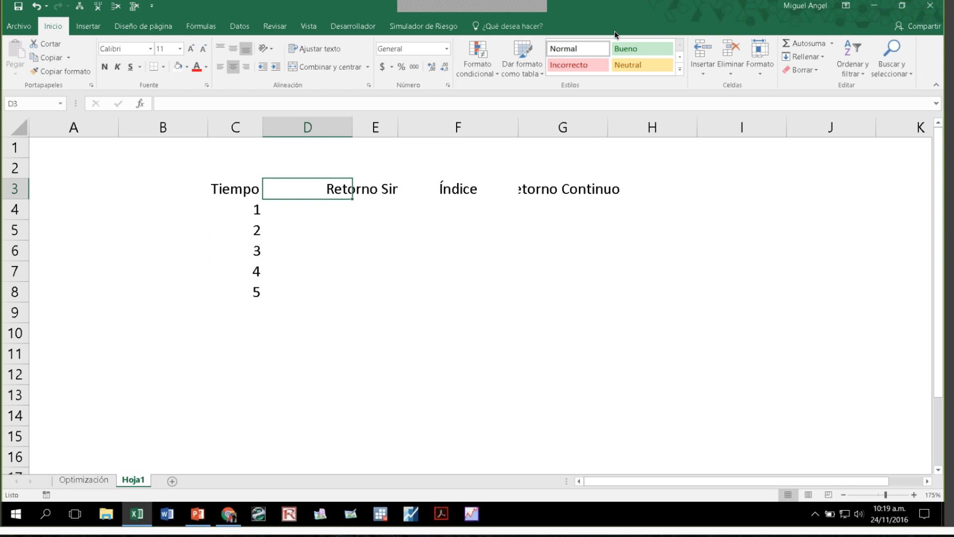
Enter the heading "Precio" in D3 and the prices 100, 120, 110, 120 and 100 in D4:D8.
text(Precio)
key(Return)
text(100)
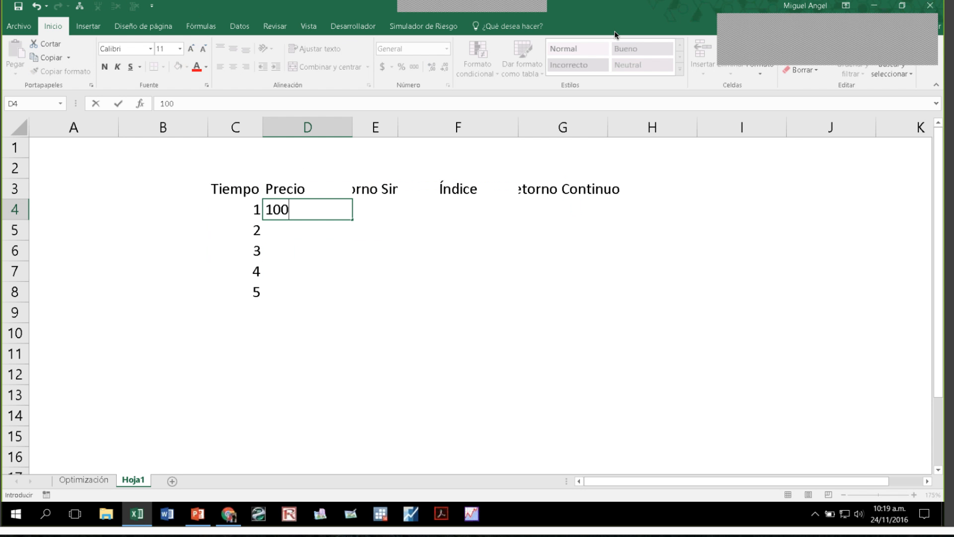
key(Return)
text(120)
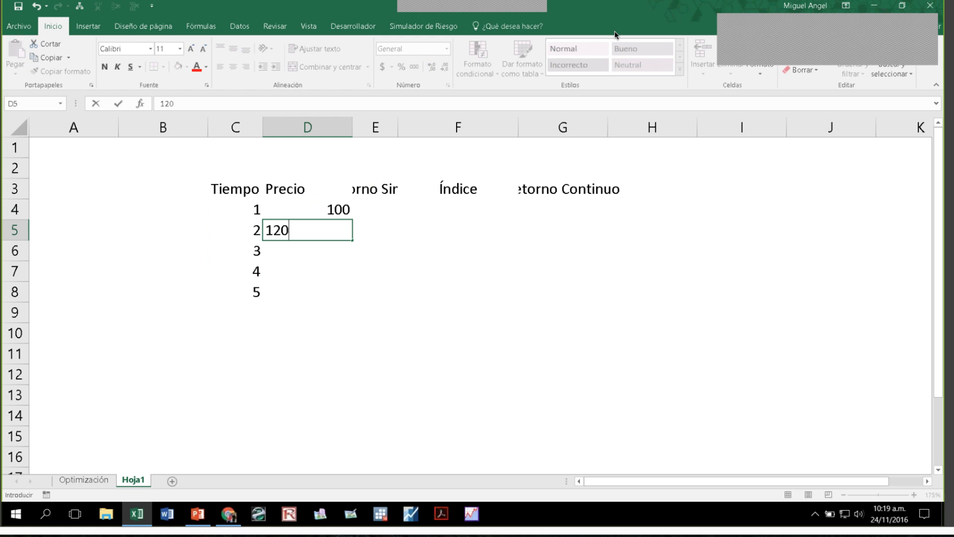
key(Return)
text(110)
key(Return)
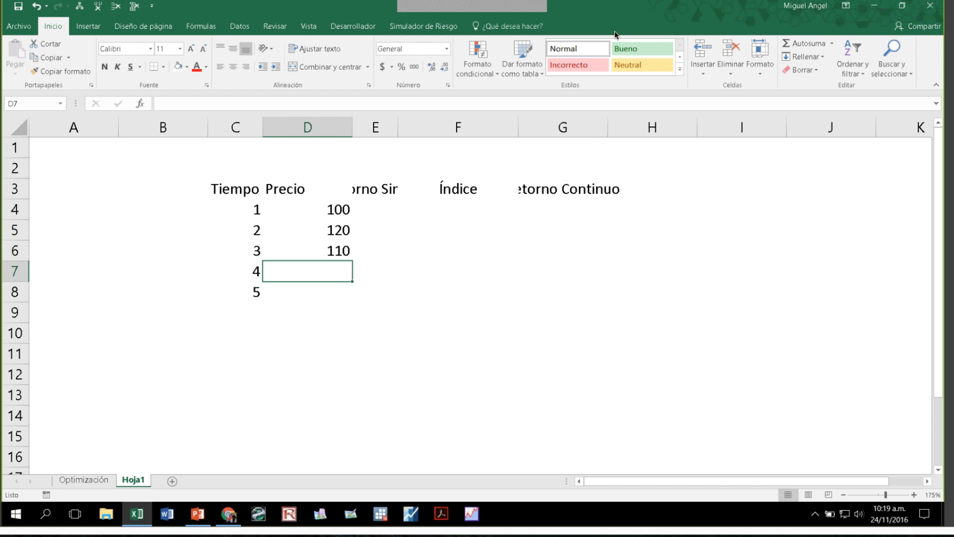
text(120)
key(Return)
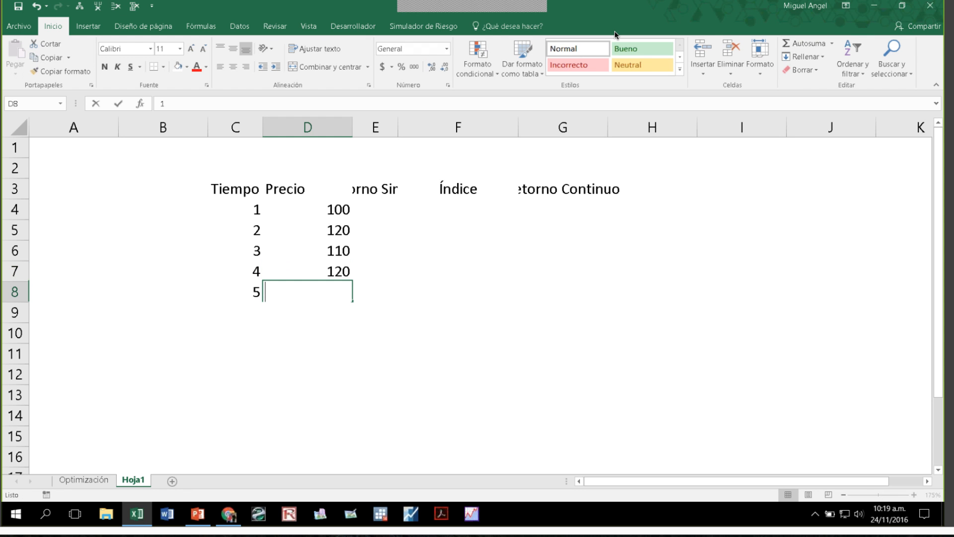
text(100)
key(Up)
Centre the header row C3:G3 and autofit column E to the "Retorno Simple" heading.
key(Up)
key(Up)
key(Up)
key(Up)
key(Right)
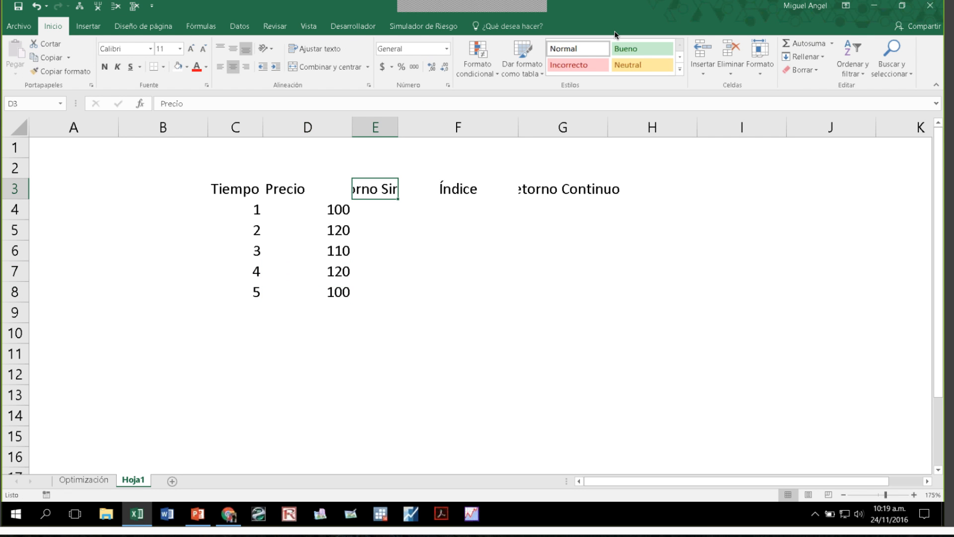
key(ctrl+Left)
key(ctrl+shift+Right)
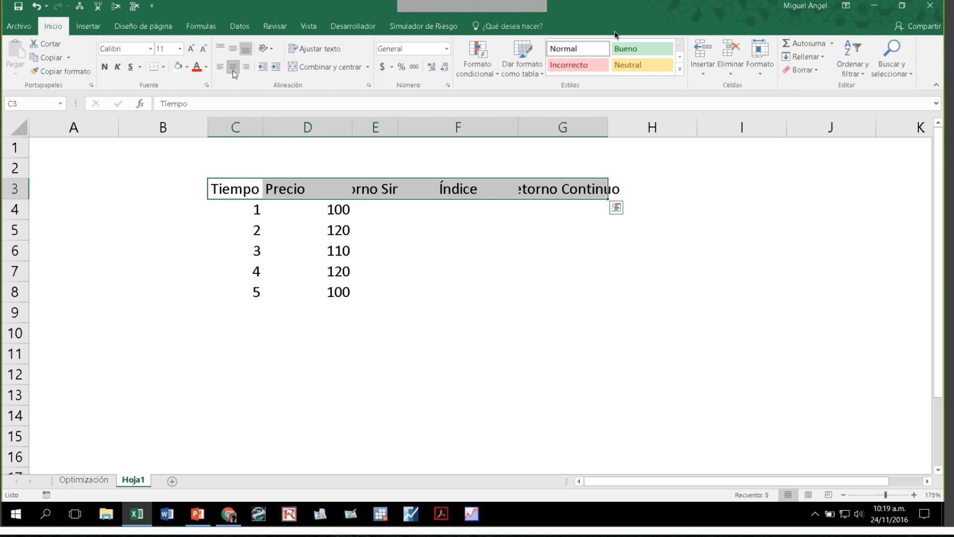
click(233, 70)
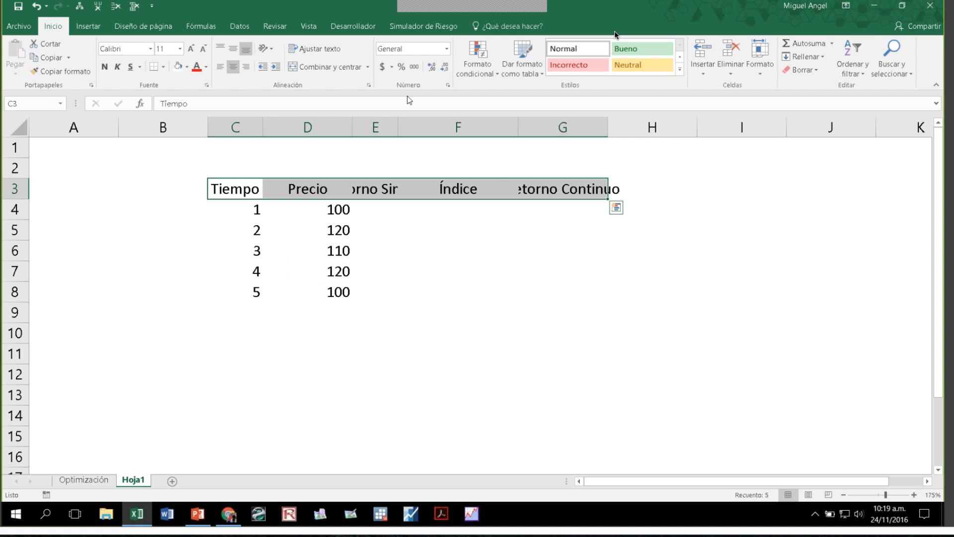
double_click(397, 127)
Calculate the simple return in E5 with the formula +D5/D4-1 and fill it down through E8.
click(428, 211)
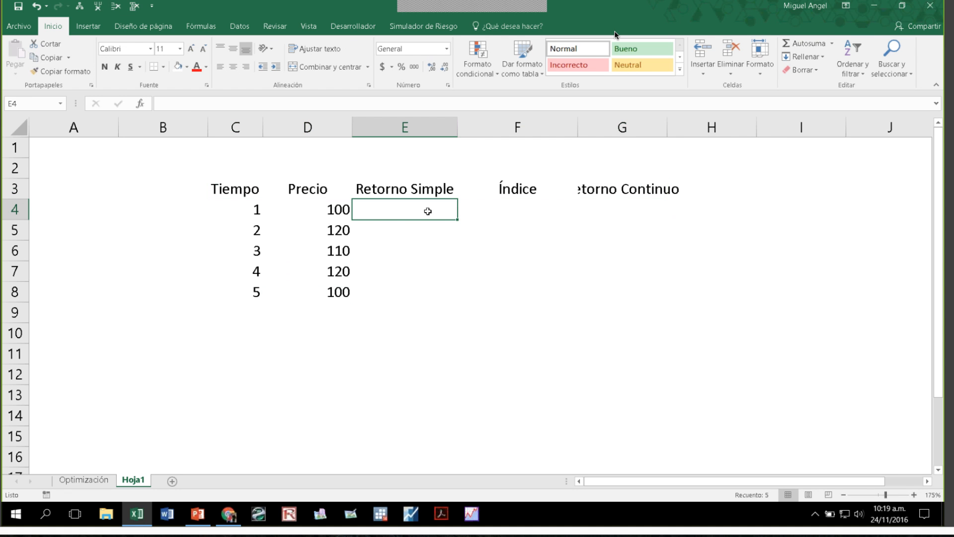
key(Down)
text(+)
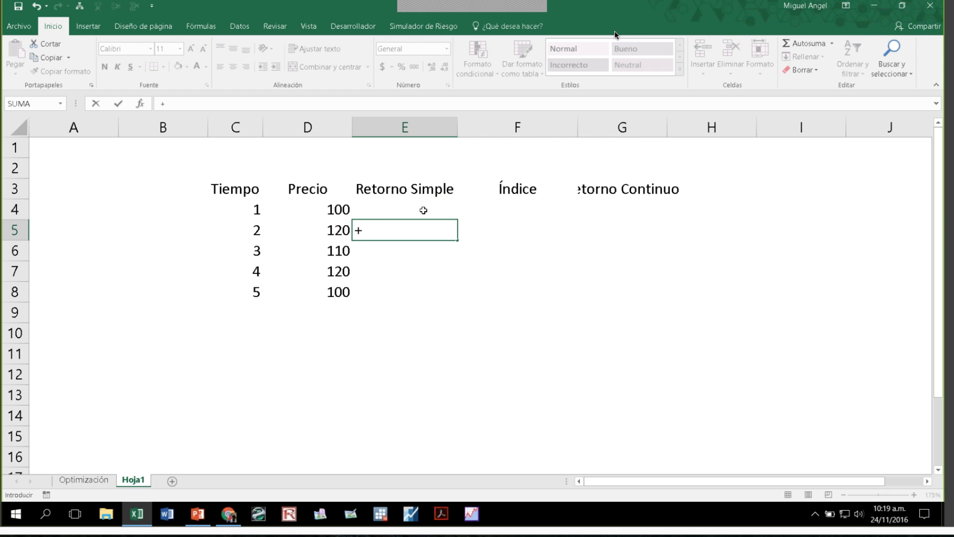
click(338, 229)
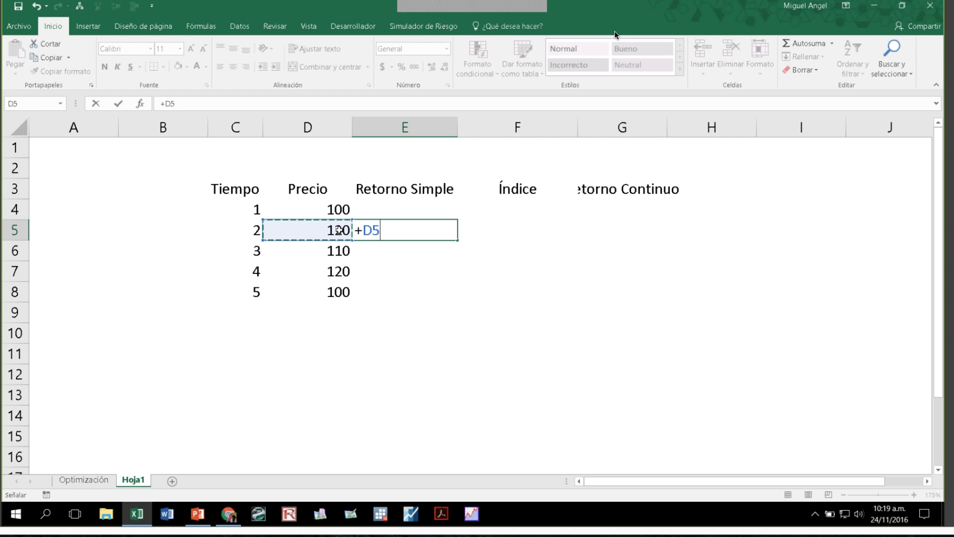
text(/)
key(Up)
key(Left)
text(-1)
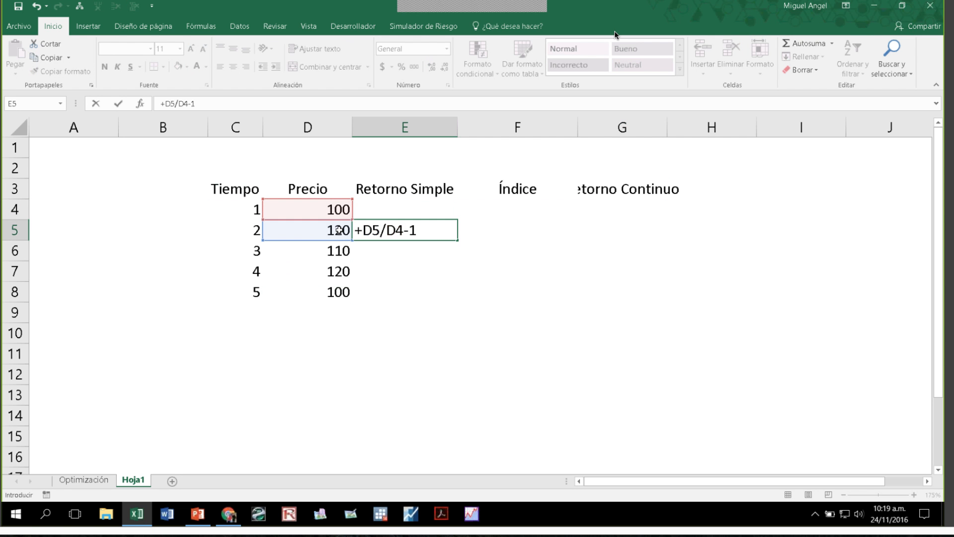
key(Return)
click(434, 235)
drag(458, 241, 458, 300)
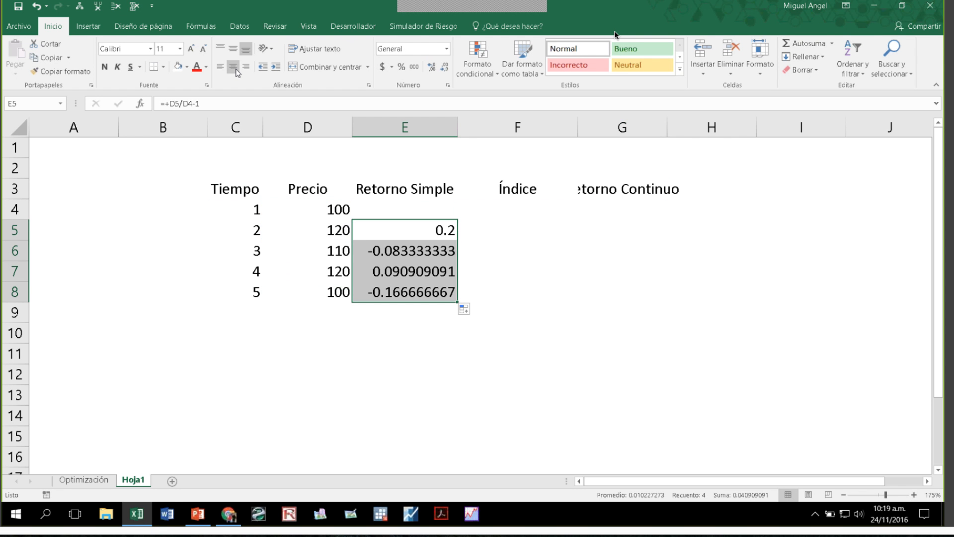
Centre the simple returns in E5:E8 and format them as percentages with two decimals.
click(236, 70)
click(402, 67)
click(431, 67)
click(432, 66)
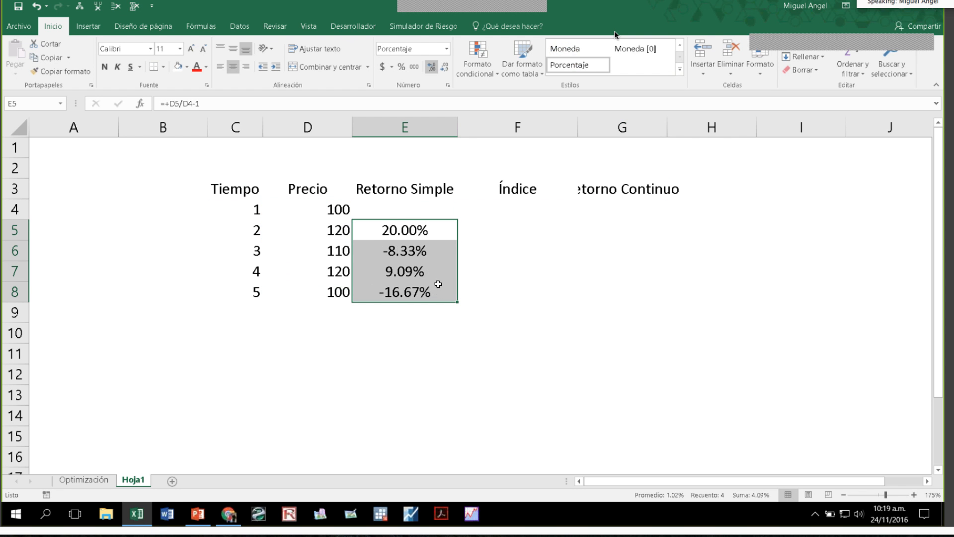
click(404, 230)
click(398, 250)
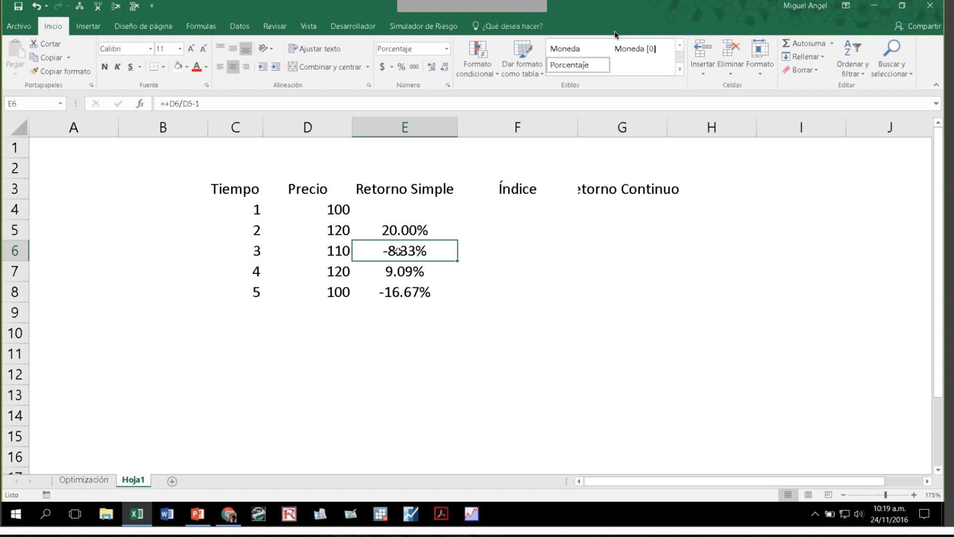
key(Up)
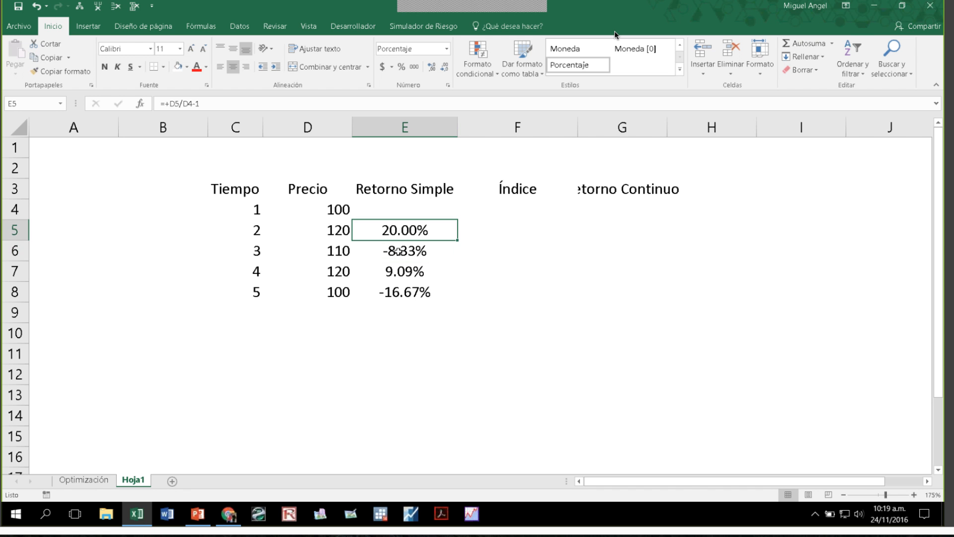
key(ctrl+shift+Down)
key(ctrl+shift+Up)
Calculate the arithmetic mean of the simple returns in E10 with +PROMEDIO(E5:E8) and centre it.
key(Down)
key(Down)
key(Down)
key(Down)
key(Down)
text(+pro)
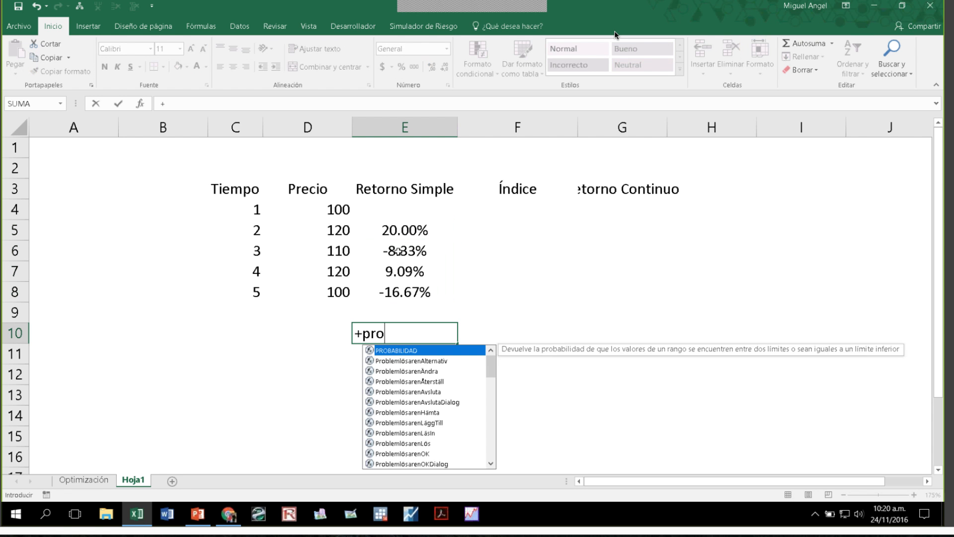
text(m)
key(Tab)
key(Up)
key(Up)
key(Up)
key(shift+Up)
key(shift+Up)
key(shift+Up)
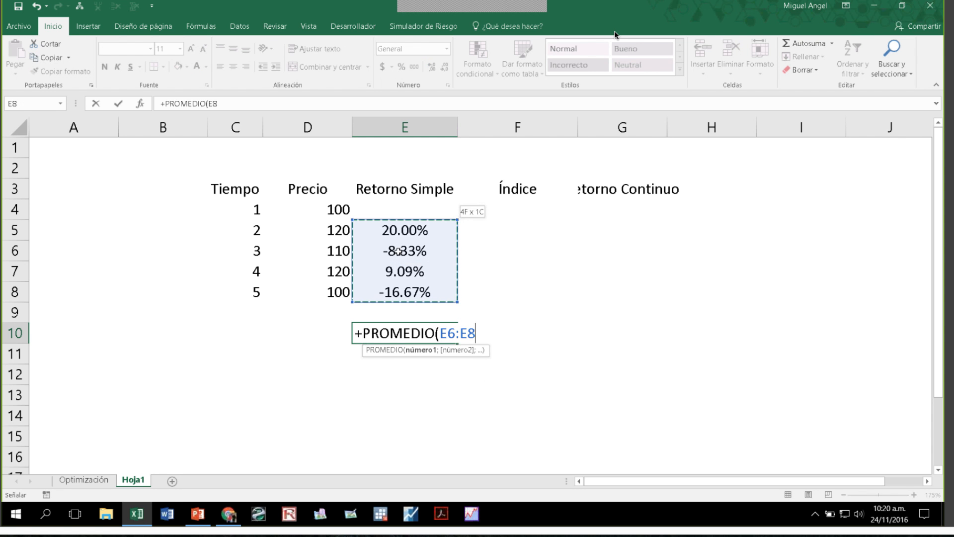
key(ctrl+Return)
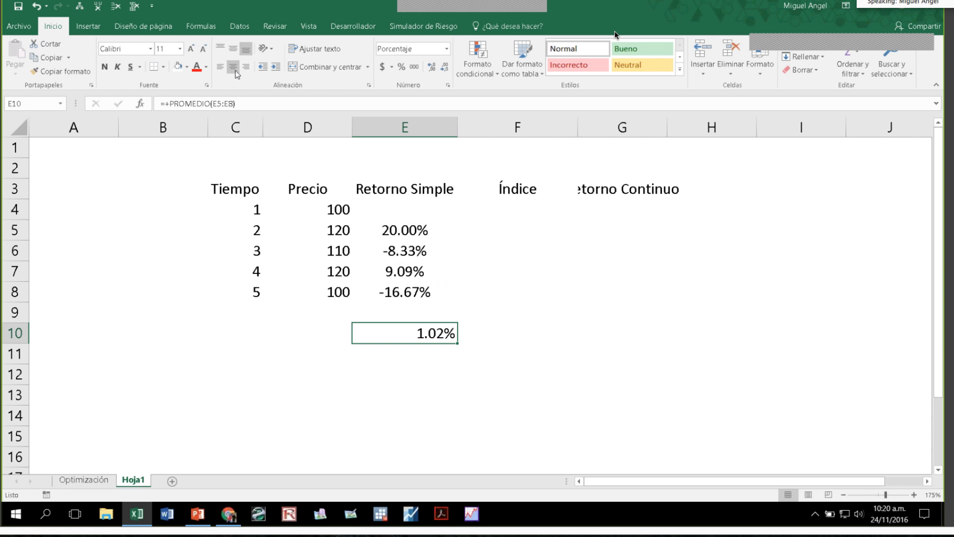
click(235, 72)
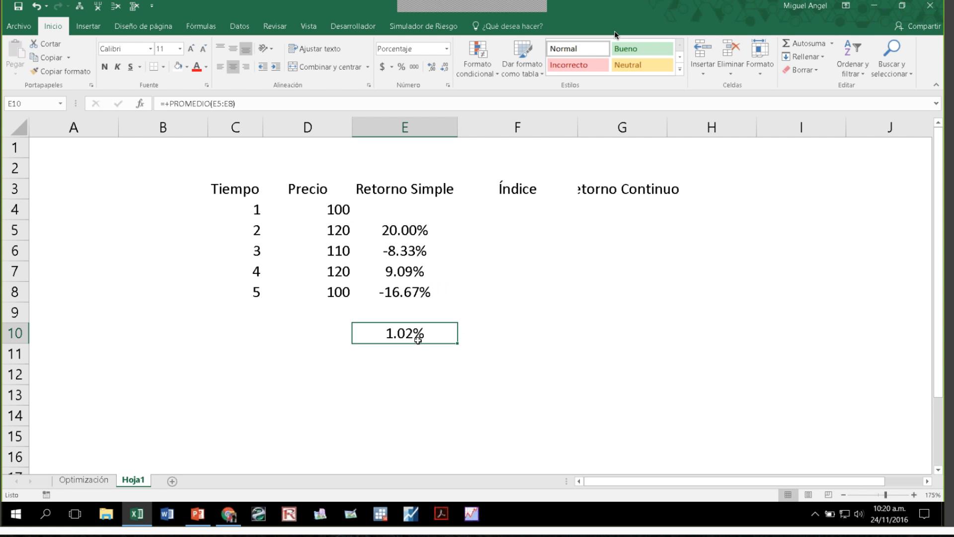
Centre the prices in D4:D8 under the "Precio" heading.
click(313, 217)
click(336, 290)
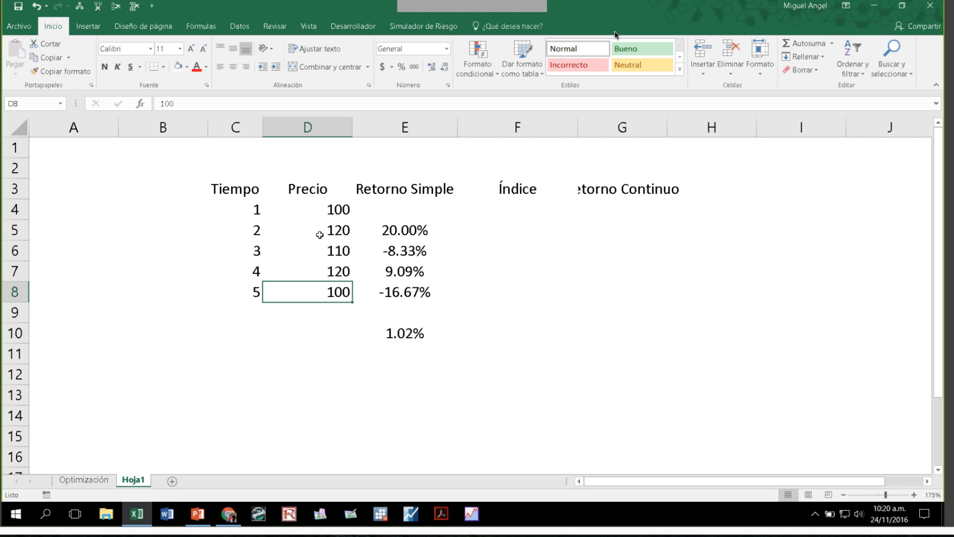
drag(318, 211, 314, 294)
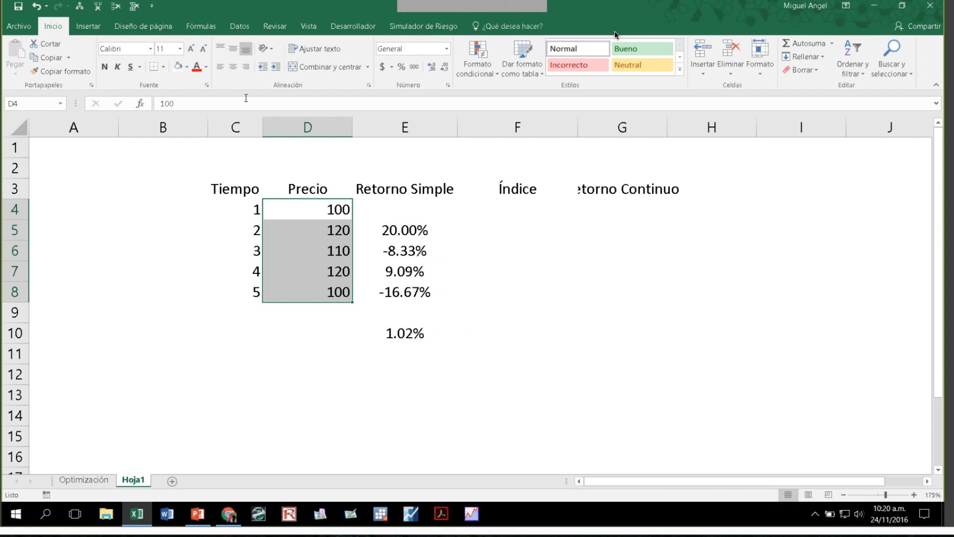
click(233, 66)
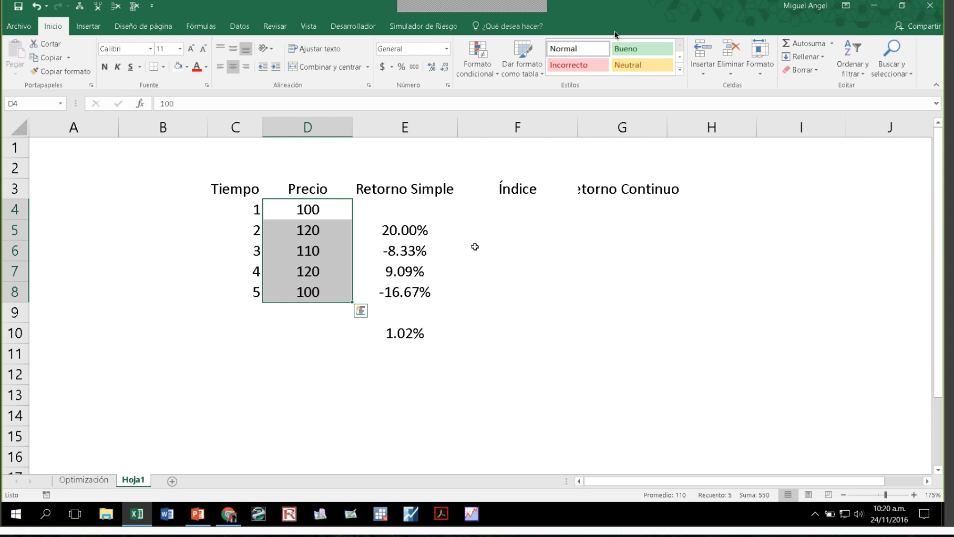
Calculate the price index in F5 with the formula +D5/D4 and fill it down through F8.
click(512, 226)
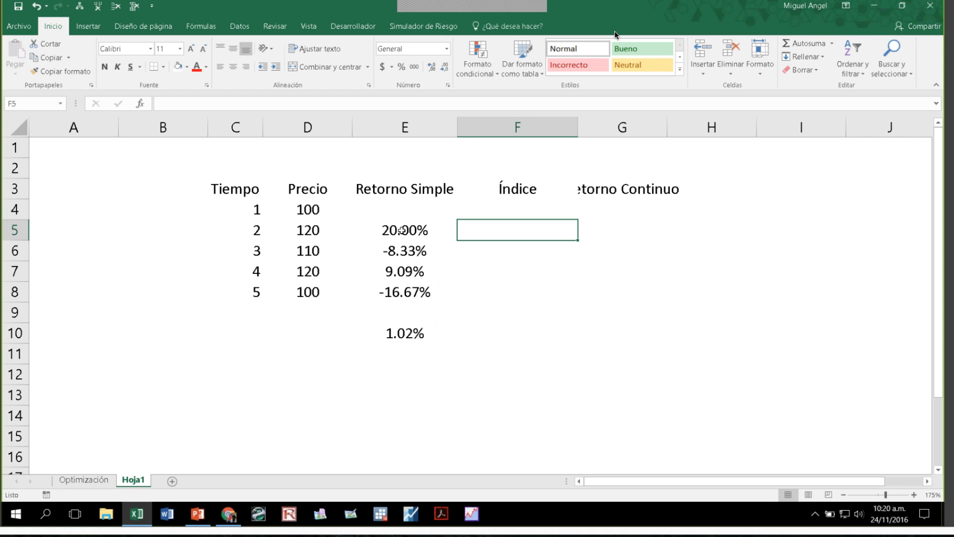
drag(402, 231, 412, 296)
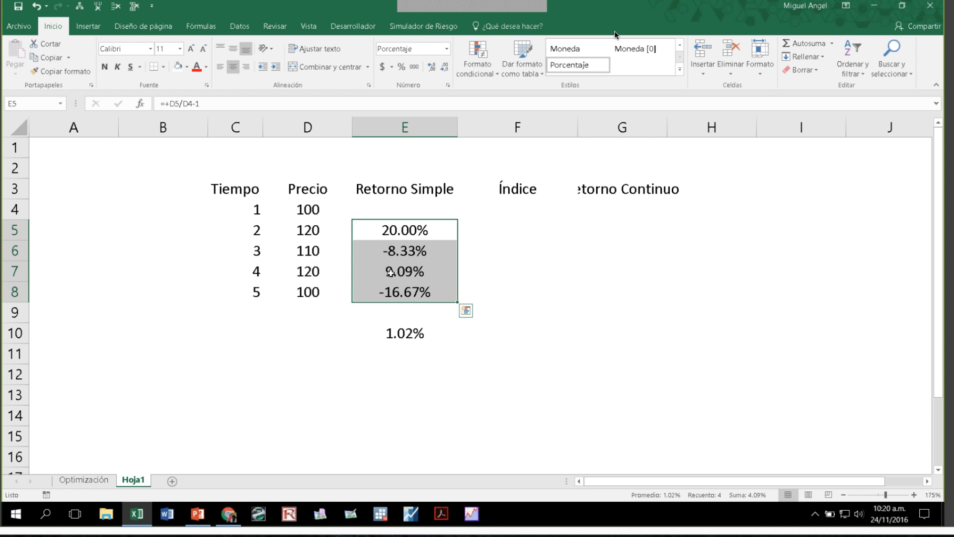
key(Right)
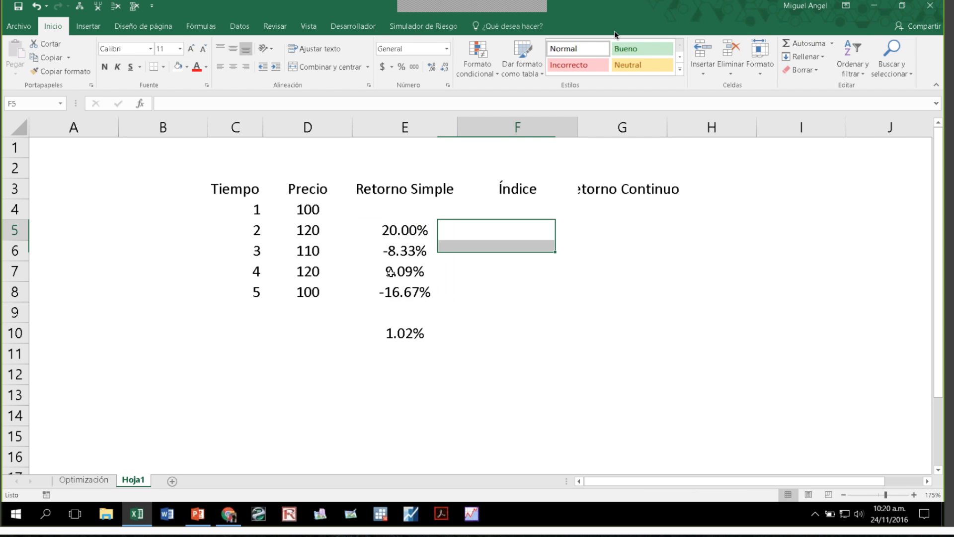
text(+)
key(Left)
key(Left)
text(/)
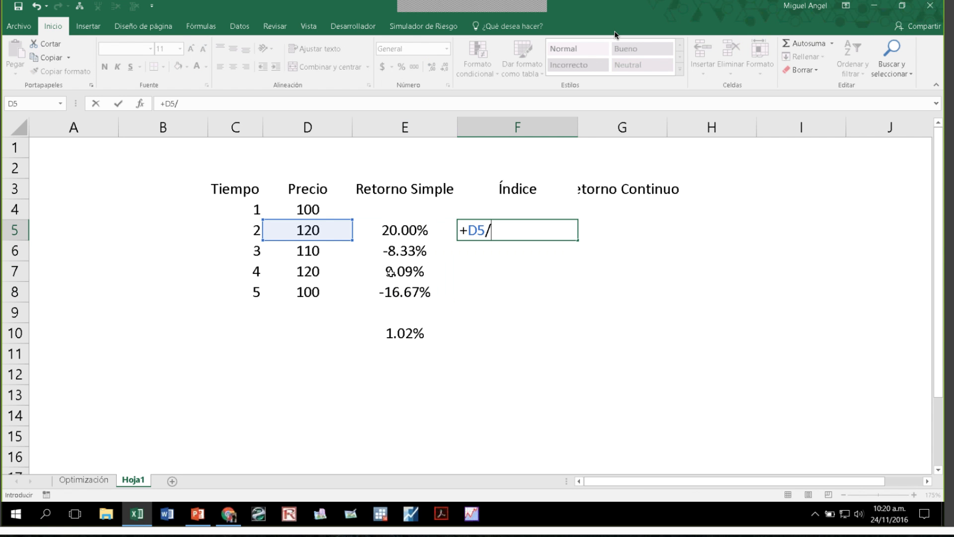
text(D4)
key(Return)
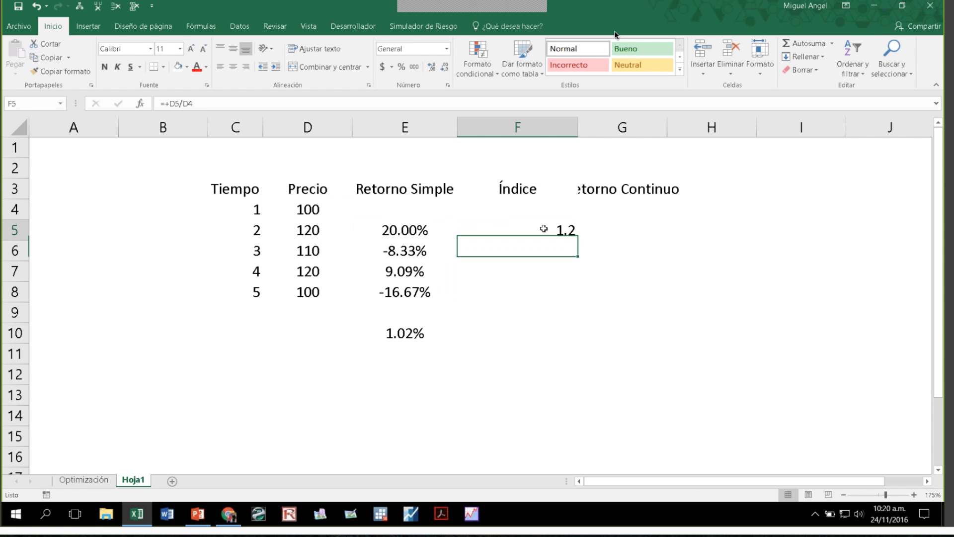
click(544, 228)
drag(578, 240, 569, 298)
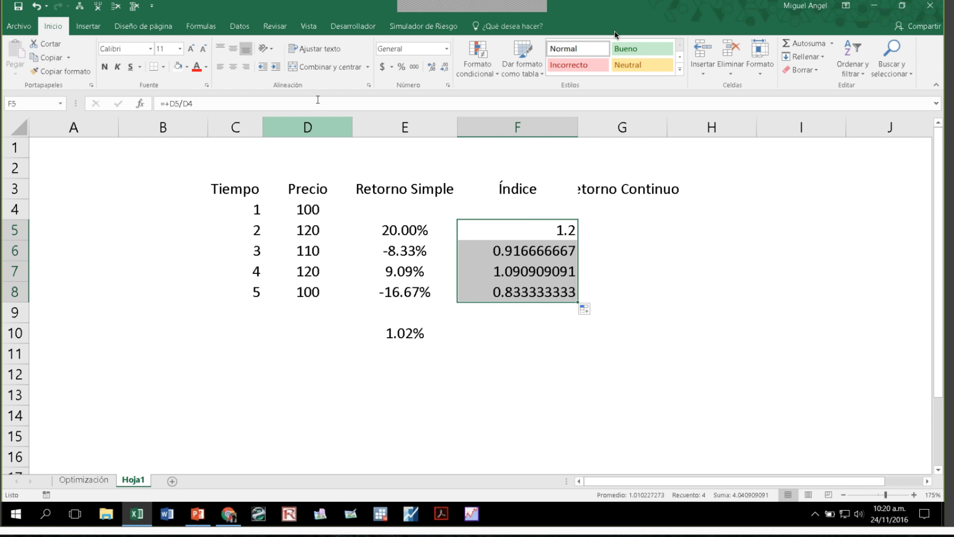
Centre the index values in F5:F8 and show them with two decimals.
click(232, 67)
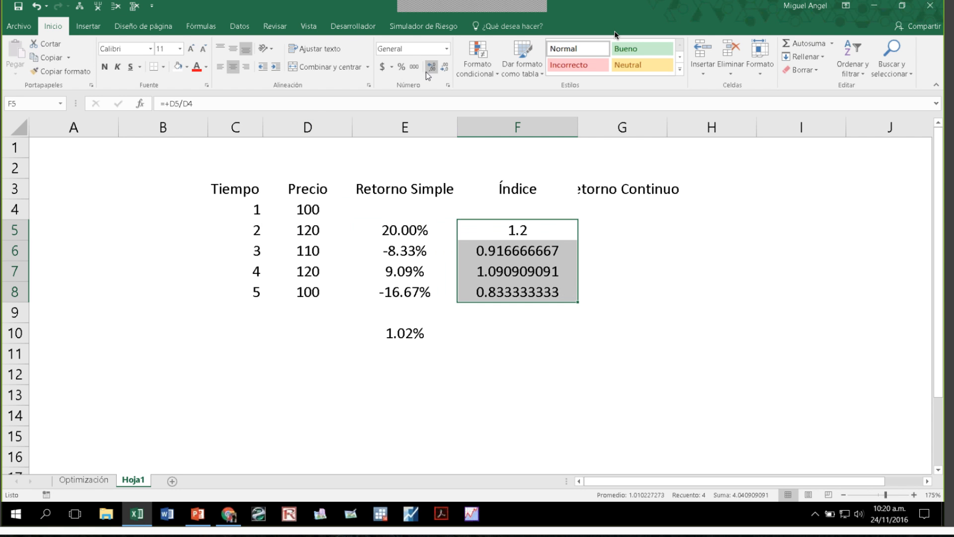
click(445, 67)
click(432, 68)
click(431, 67)
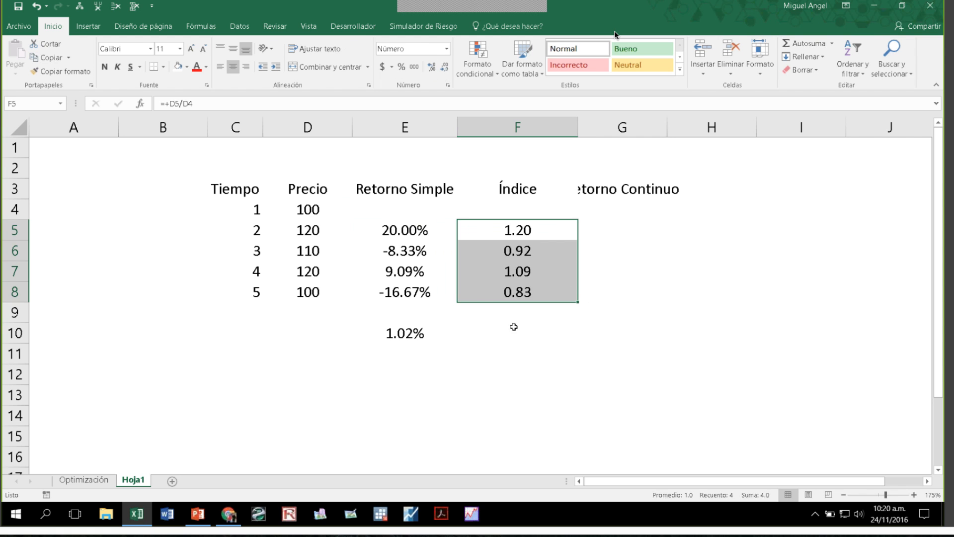
Calculate the geometric mean return of the index values in F10 with +MEDIA.GEOM(F5:F8)-1.
click(511, 318)
key(Down)
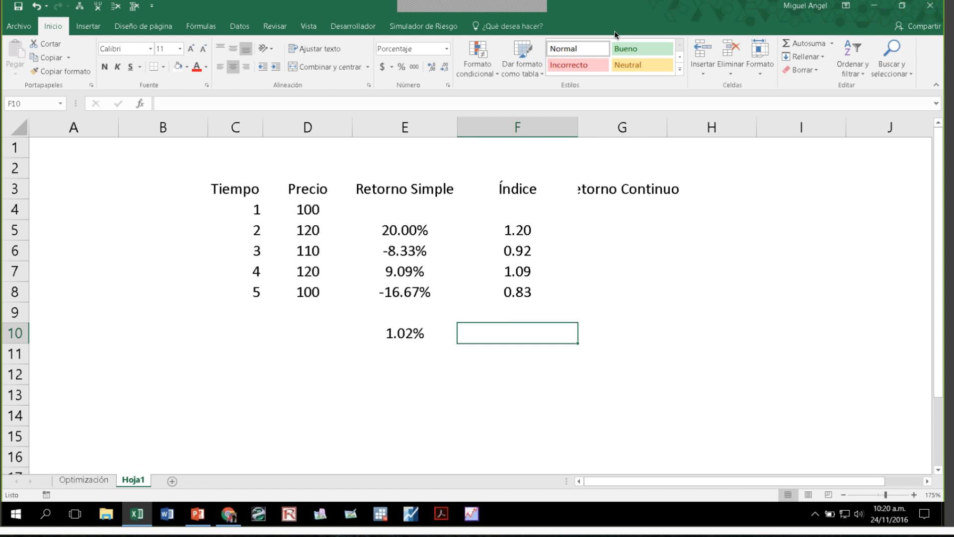
text(+med)
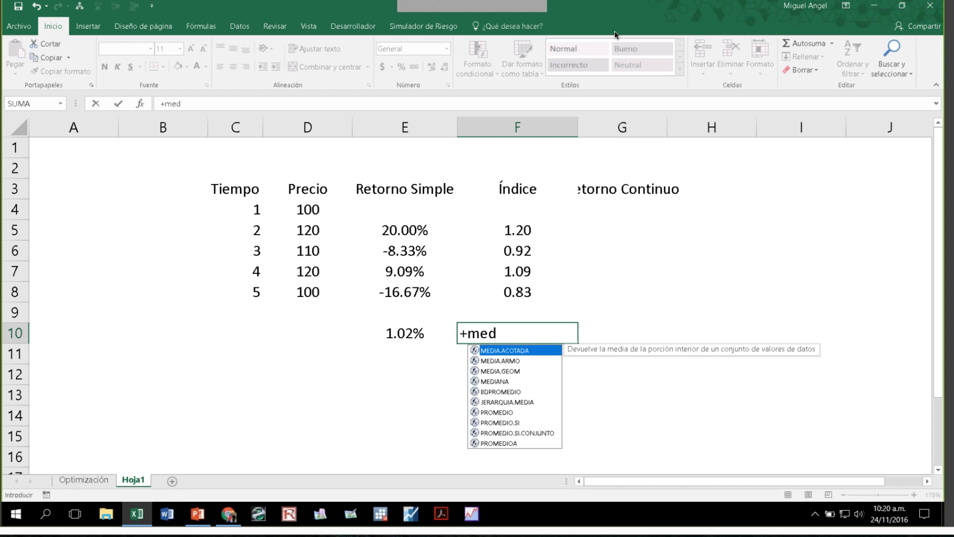
key(Down)
key(Down)
key(Tab)
key(Up)
key(Up)
key(shift+Up)
key(shift+Up)
key(shift+Up)
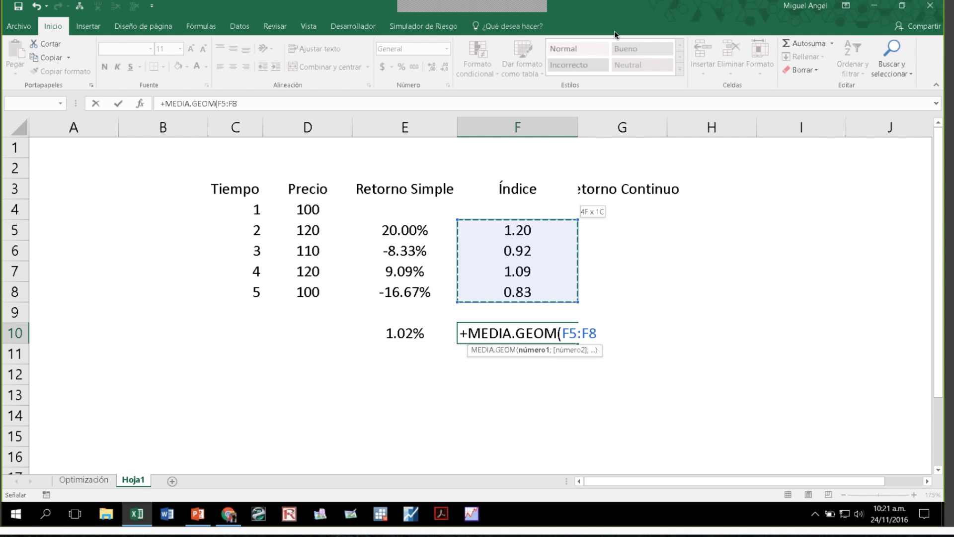
text()-1)
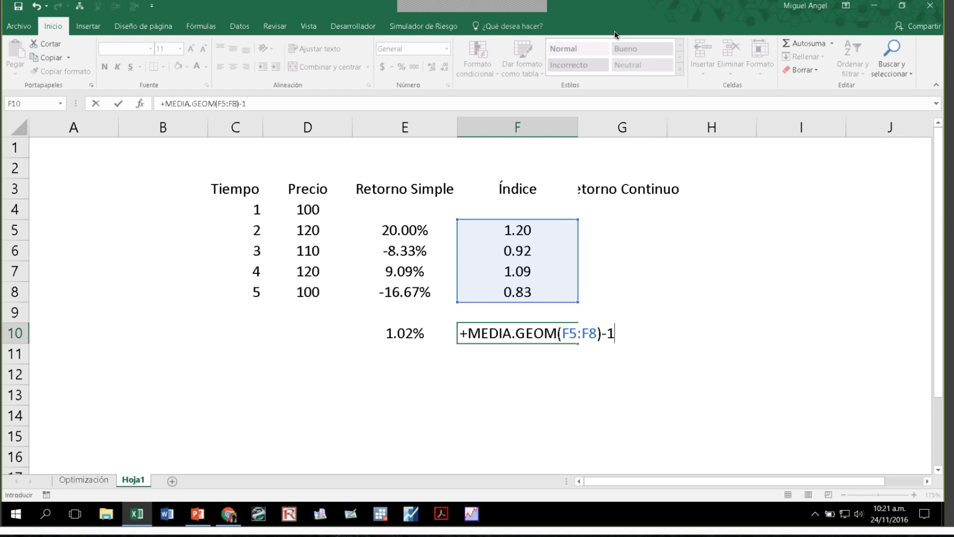
key(ctrl+Return)
Format the geometric mean in F10 as a percentage with two decimals and centre it.
click(401, 66)
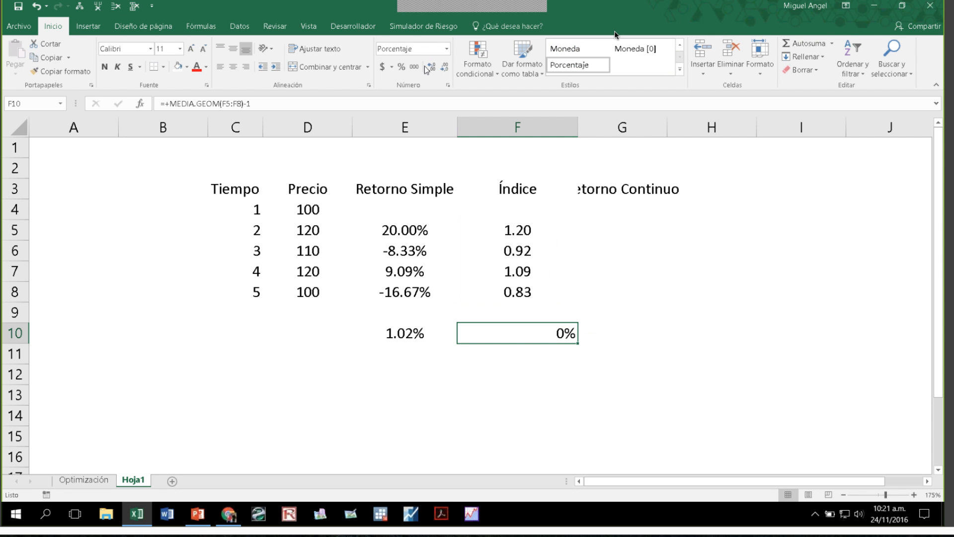
double_click(428, 68)
click(233, 66)
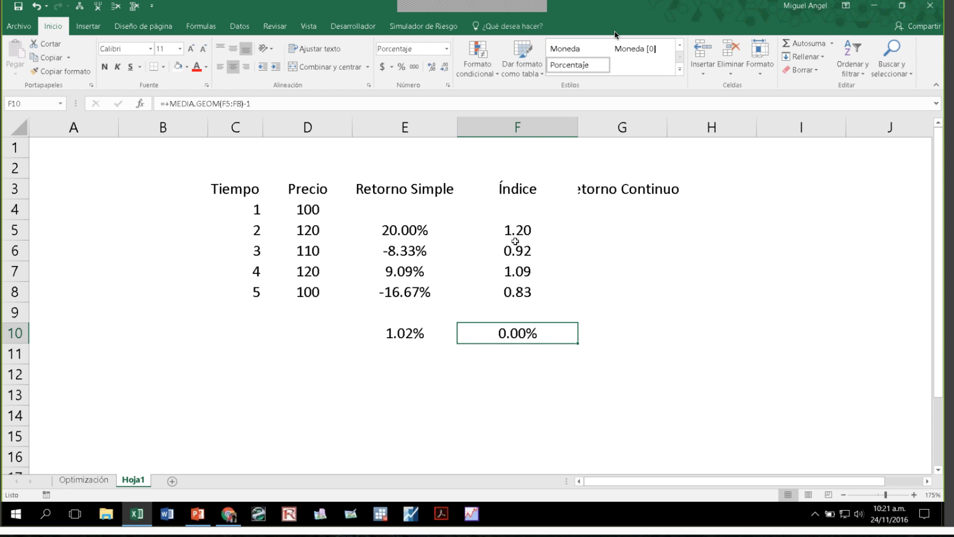
drag(515, 239, 515, 293)
click(508, 338)
Autofit column G to the "Retorno Continuo" heading and fill G5:G8 with continuous returns, starting from +LN(D5/D4) in G5.
double_click(668, 127)
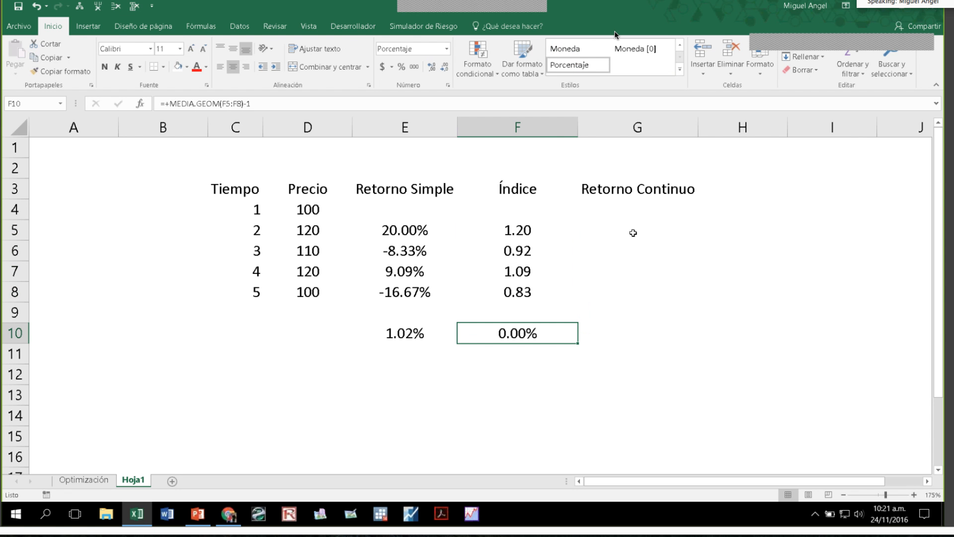
click(635, 234)
text(+)
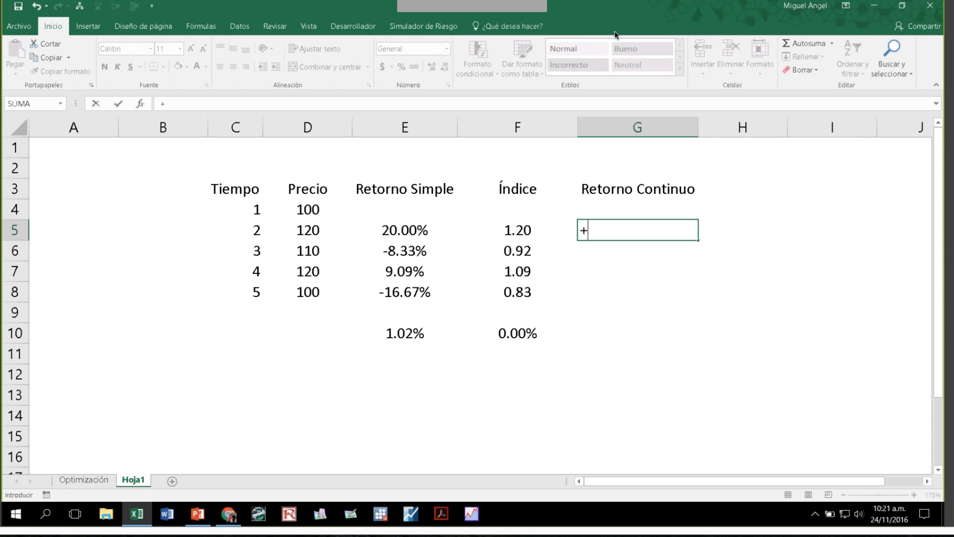
text(ln()
key(Left)
key(Left)
key(Left)
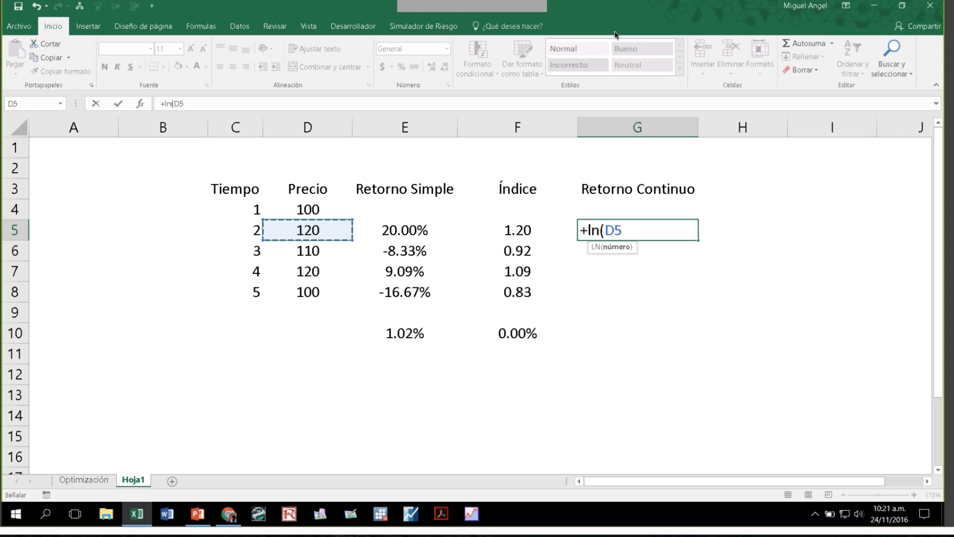
text(/)
key(Left)
key(Left)
key(Left)
key(Up)
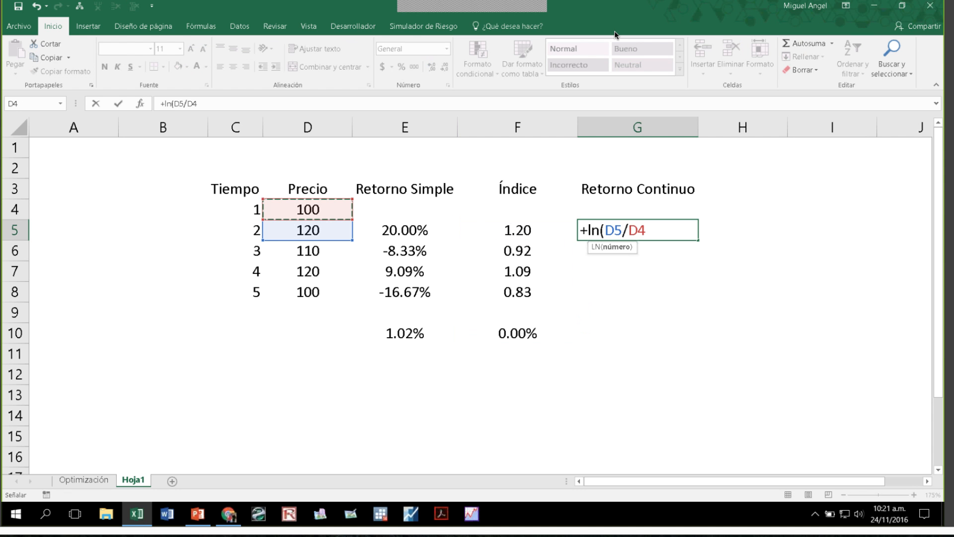
key(Return)
click(645, 230)
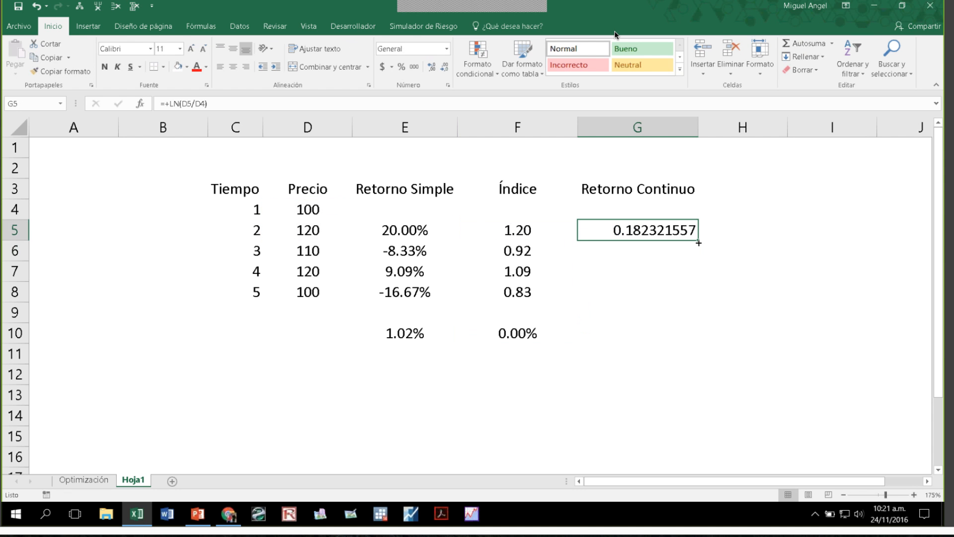
drag(699, 243, 676, 303)
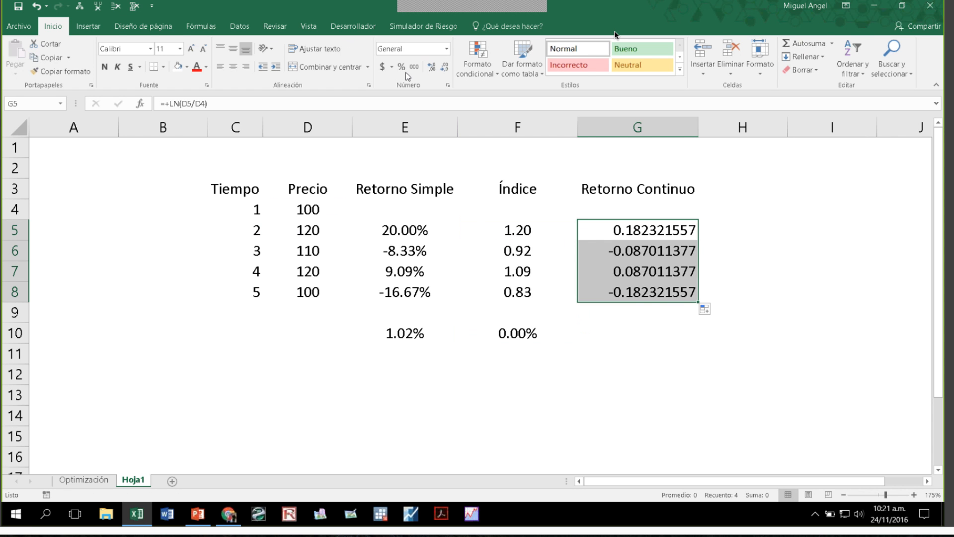
Format the continuous returns in G5:G8 as percentages with two decimals and centre them.
click(401, 66)
click(432, 66)
click(432, 67)
click(233, 67)
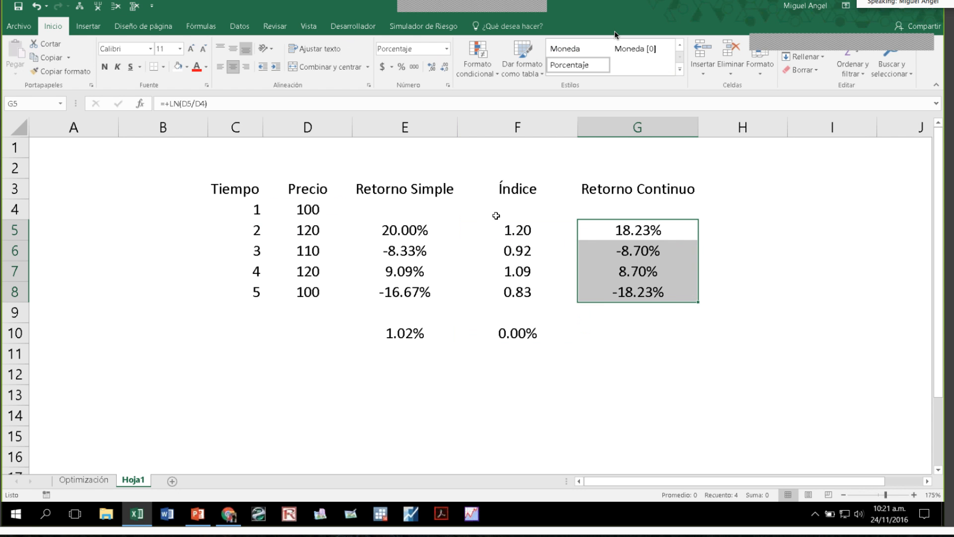
Calculate the average continuous return in G10 with +PROMEDIO(G5:G8) and centre the cell.
click(608, 331)
text(+prome)
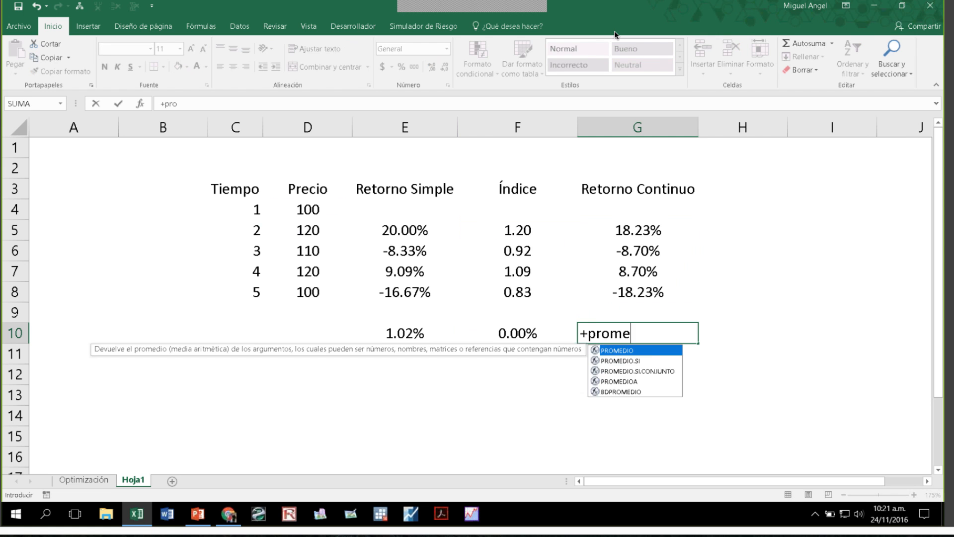
key(Tab)
key(Up)
key(Up)
key(shift+Up)
key(Return)
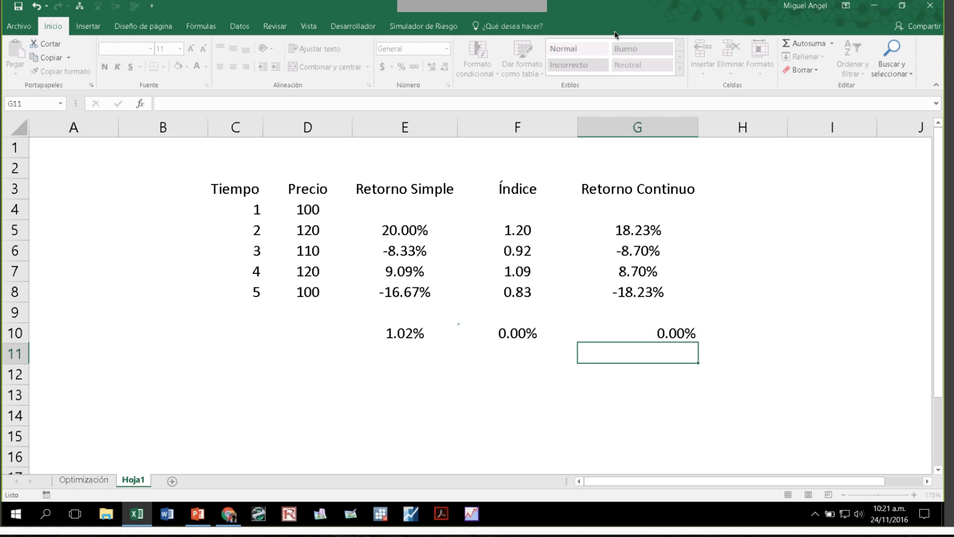
key(Up)
click(232, 66)
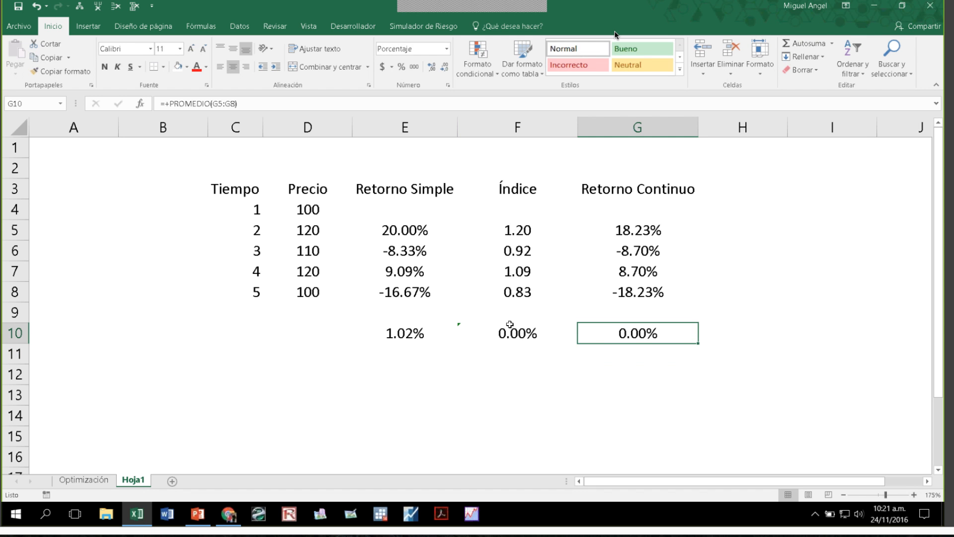
click(516, 333)
click(636, 333)
Handwrite the derivative d(ln Y)/dY = 1/Y in red below the example table.
mouse_move(155, 390)
mouse_down()
mouse_move(157, 406)
mouse_move(174, 397)
mouse_up()
mouse_move(187, 378)
mouse_down()
mouse_move(190, 398)
mouse_move(210, 399)
mouse_move(232, 378)
mouse_up()
drag(237, 365, 241, 409)
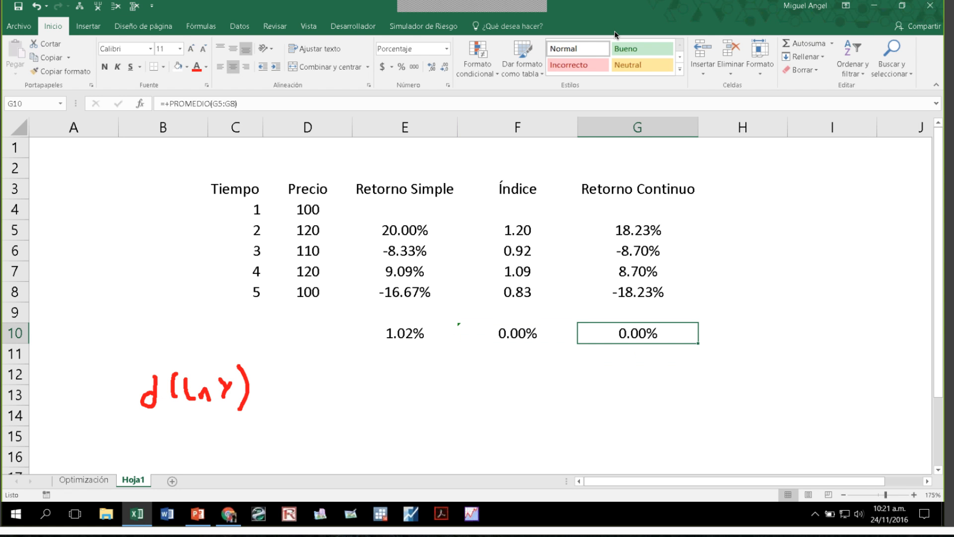
drag(129, 419, 279, 431)
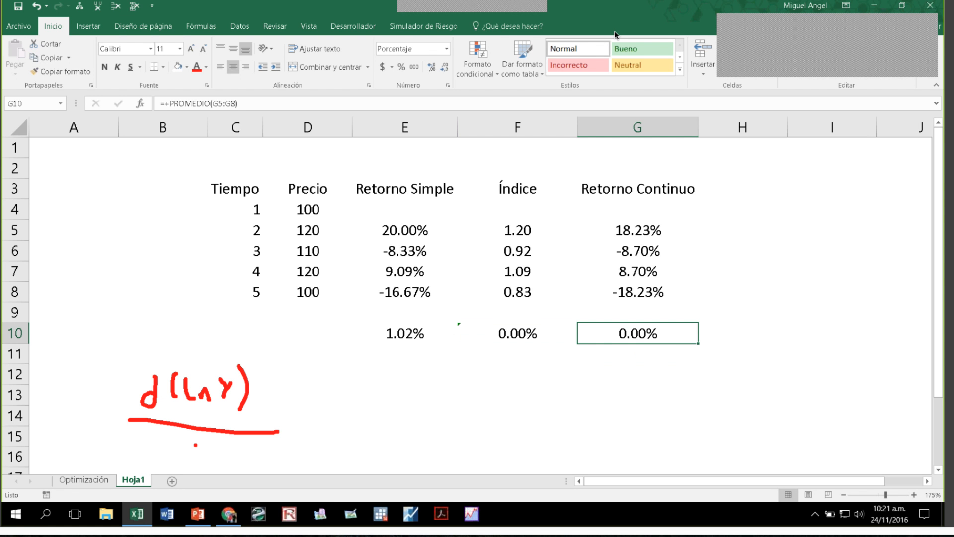
drag(197, 444, 201, 454)
drag(208, 438, 215, 447)
drag(288, 405, 306, 410)
drag(331, 386, 346, 415)
drag(331, 424, 345, 445)
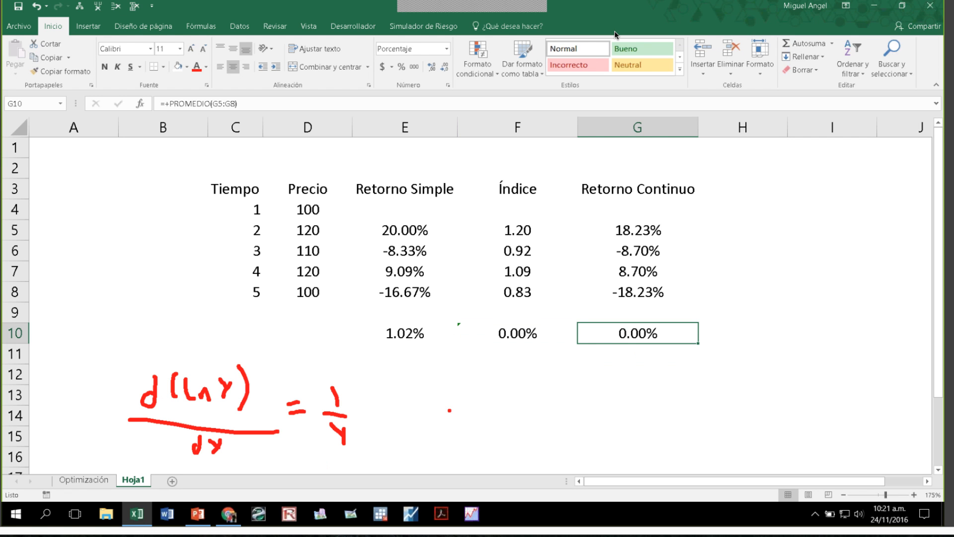
Handwrite d(ln Y) = dY/Y ≈ ΔY/Y in red beside the derivative, and clear the handwritten notes from the sheet.
drag(451, 400, 455, 415)
mouse_move(468, 384)
mouse_down()
mouse_move(466, 399)
mouse_move(492, 402)
mouse_up()
mouse_move(495, 403)
mouse_down()
mouse_move(500, 396)
mouse_move(506, 408)
mouse_up()
mouse_move(512, 384)
mouse_down()
mouse_move(520, 409)
mouse_move(537, 414)
mouse_move(548, 392)
mouse_up()
mouse_move(544, 401)
mouse_down()
mouse_move(592, 386)
mouse_move(595, 375)
mouse_up()
mouse_move(603, 385)
mouse_down()
mouse_move(614, 388)
mouse_move(601, 409)
mouse_up()
click(587, 437)
mouse_move(572, 418)
mouse_down()
mouse_move(608, 417)
mouse_move(595, 454)
mouse_up()
mouse_move(628, 403)
mouse_down()
mouse_move(686, 403)
mouse_move(696, 385)
mouse_move(710, 420)
mouse_move(699, 456)
mouse_up()
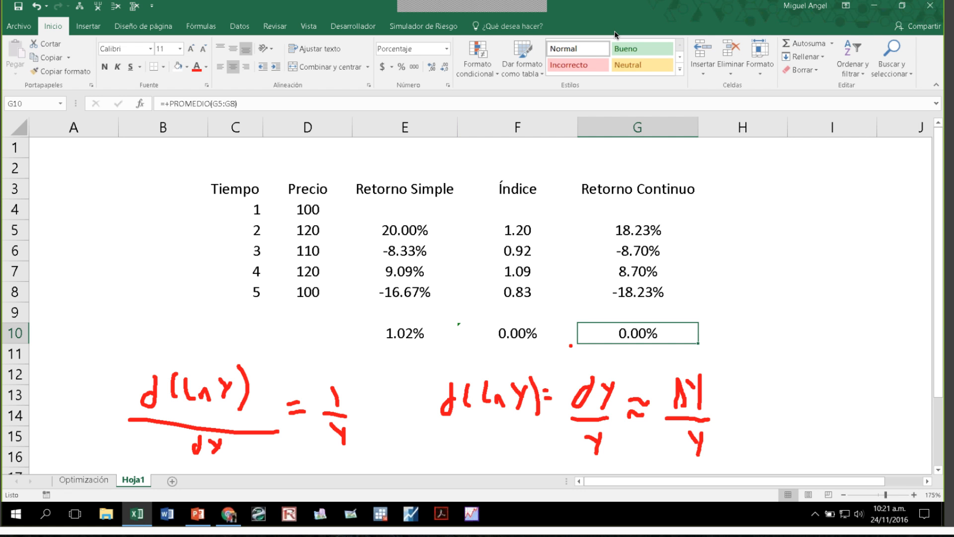
mouse_move(523, 5)
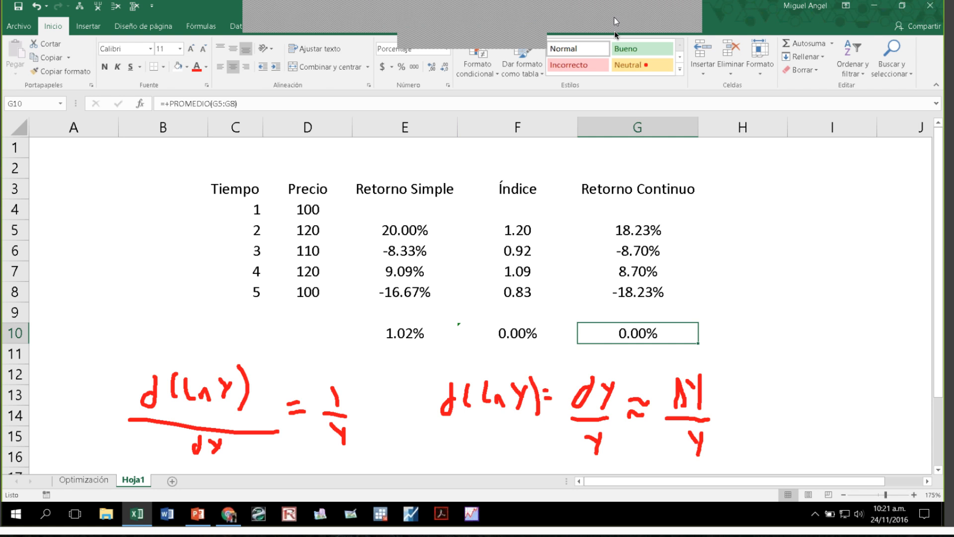
click(637, 7)
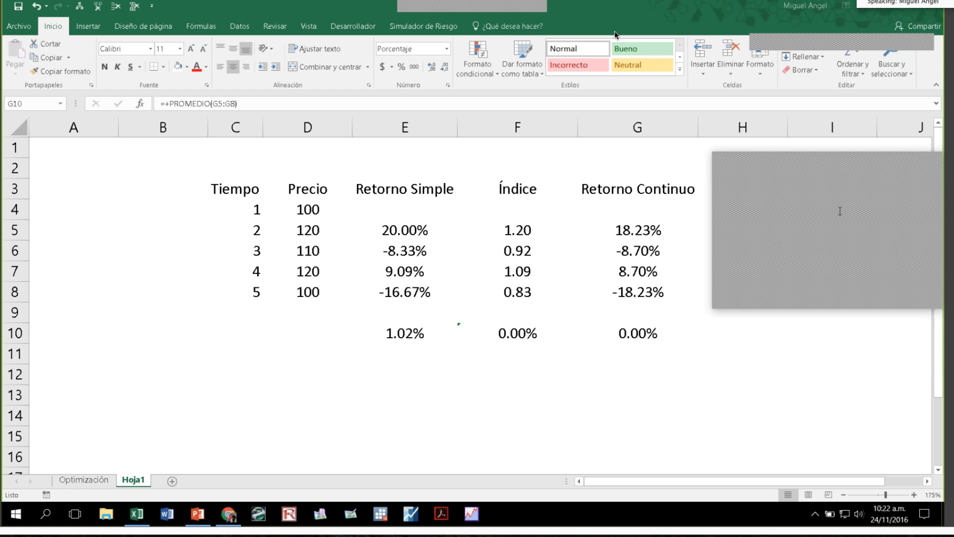
Compare the averages in F10 and G10 with the simple-return average in E10 and its source returns in E5:E8.
click(520, 328)
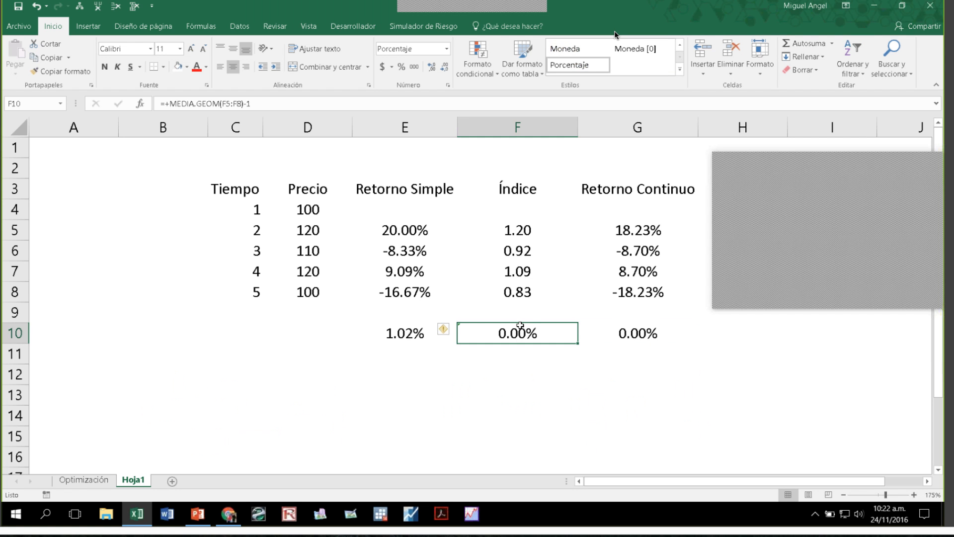
click(631, 332)
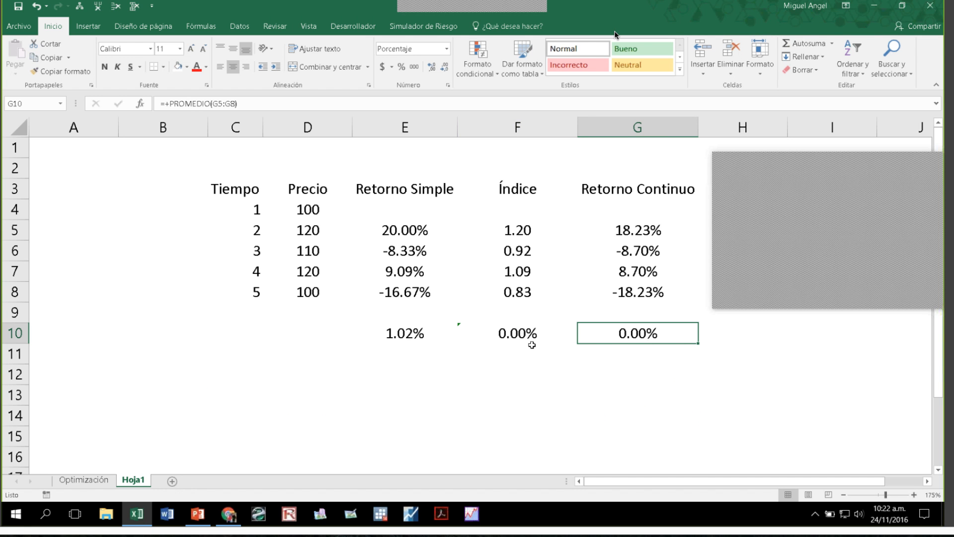
drag(531, 344, 599, 338)
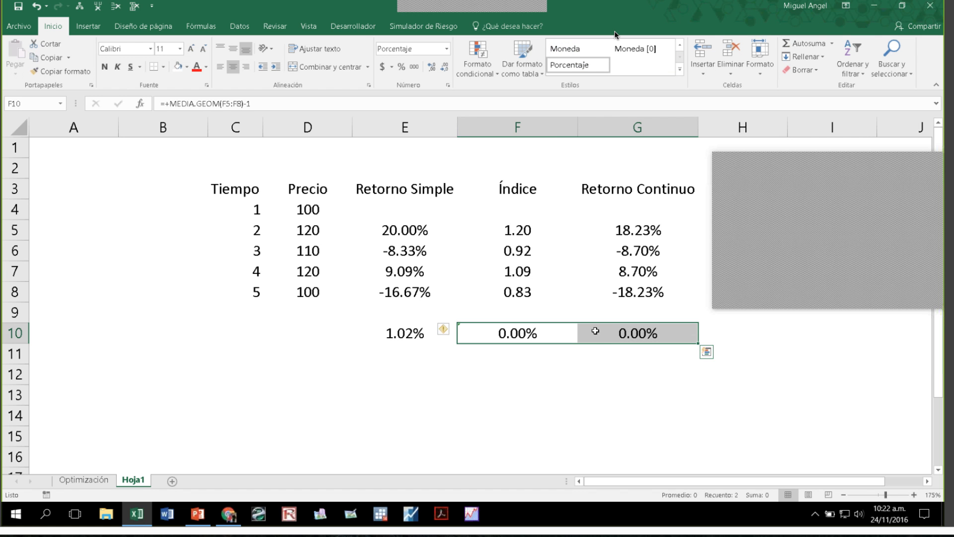
click(397, 333)
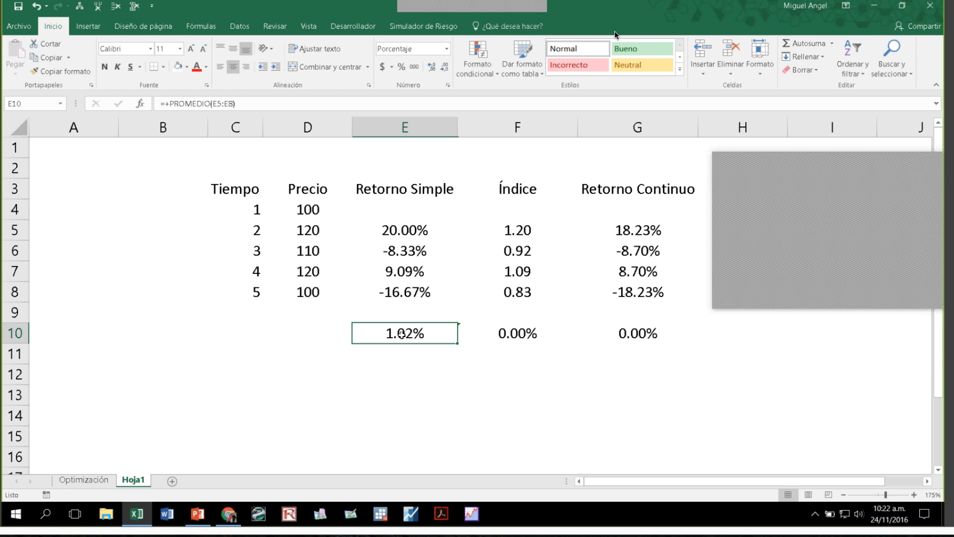
drag(392, 230, 388, 293)
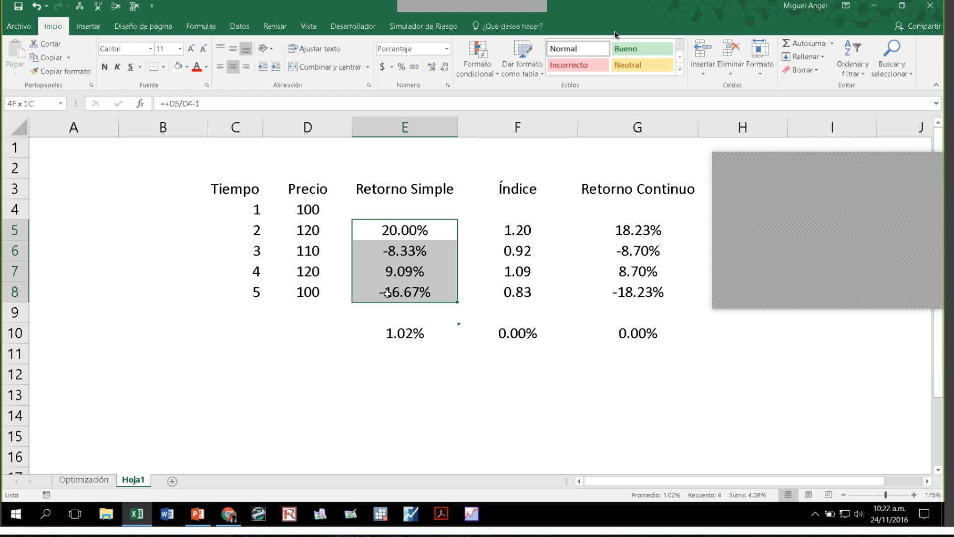
click(400, 332)
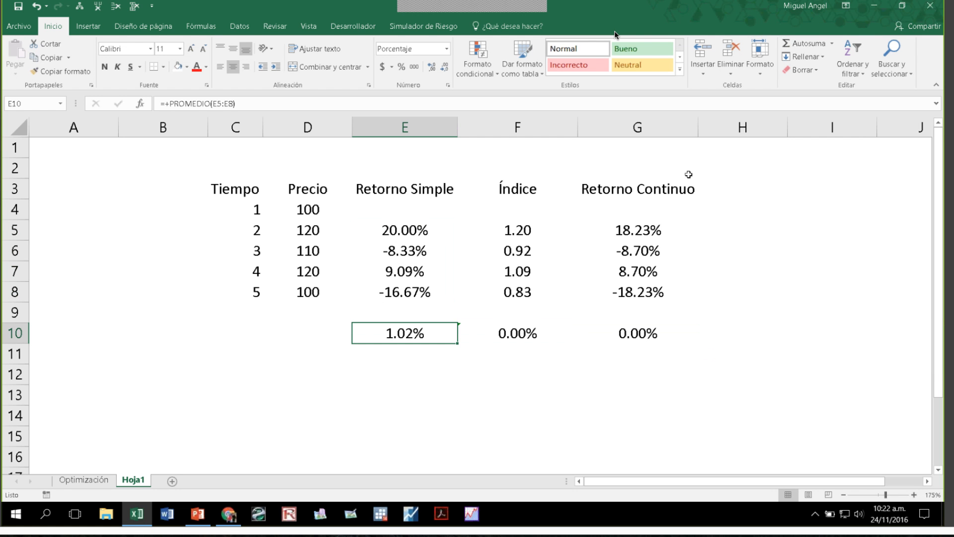
Rename the sheet Hoja1 as "Explicación".
right_click(135, 486)
click(168, 376)
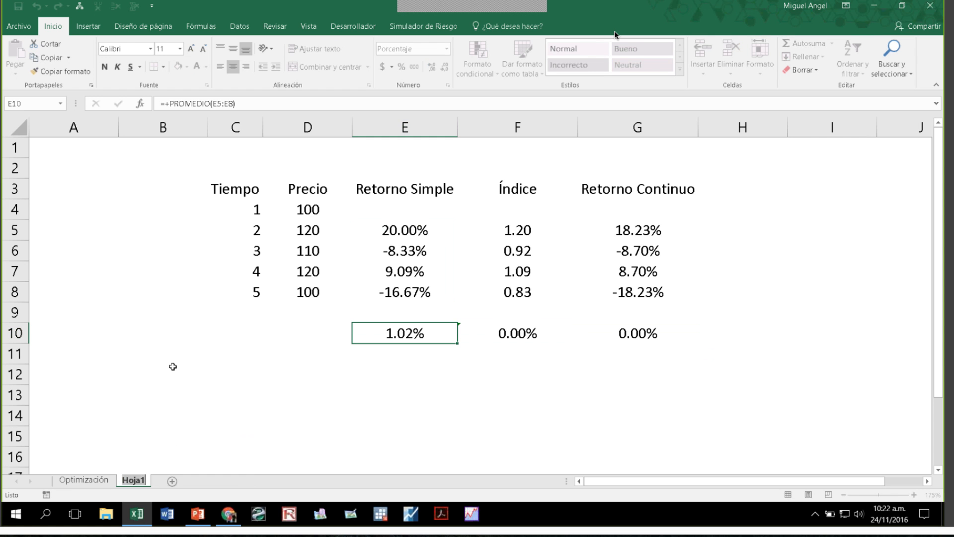
text(A)
key(BackSpace)
text(Explicaci)
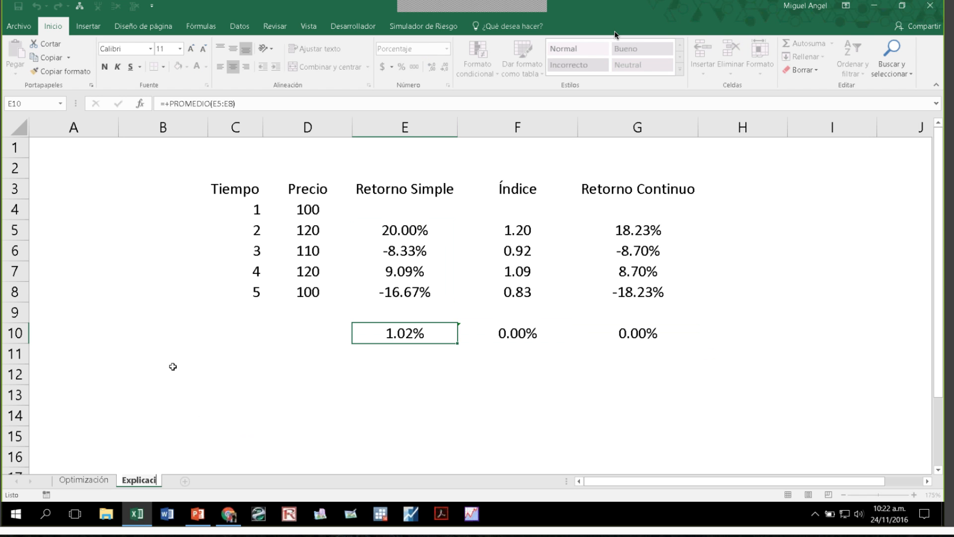
text(ón)
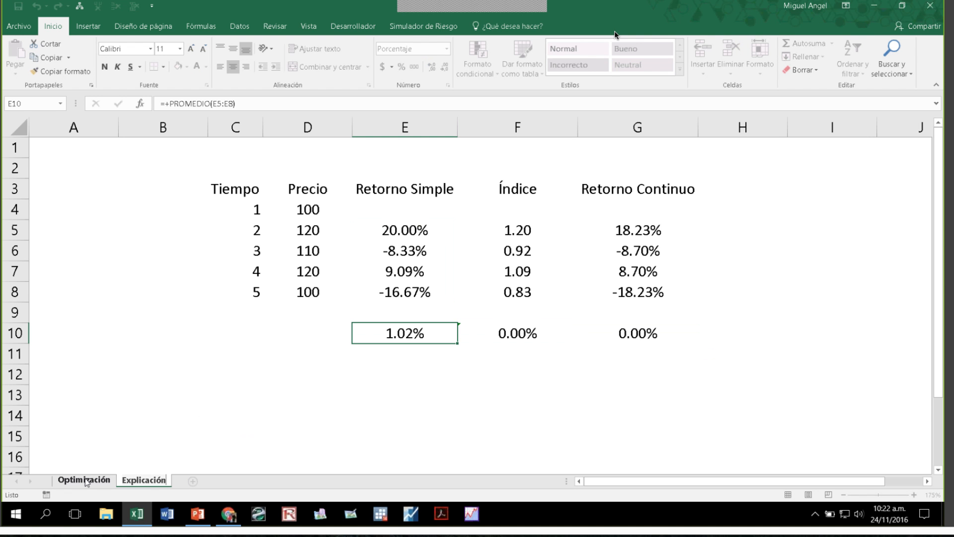
On the Optimización sheet, enter the label "Riesgo-Volatilidad" in M5 below "Rentabilidad Esperada".
click(85, 480)
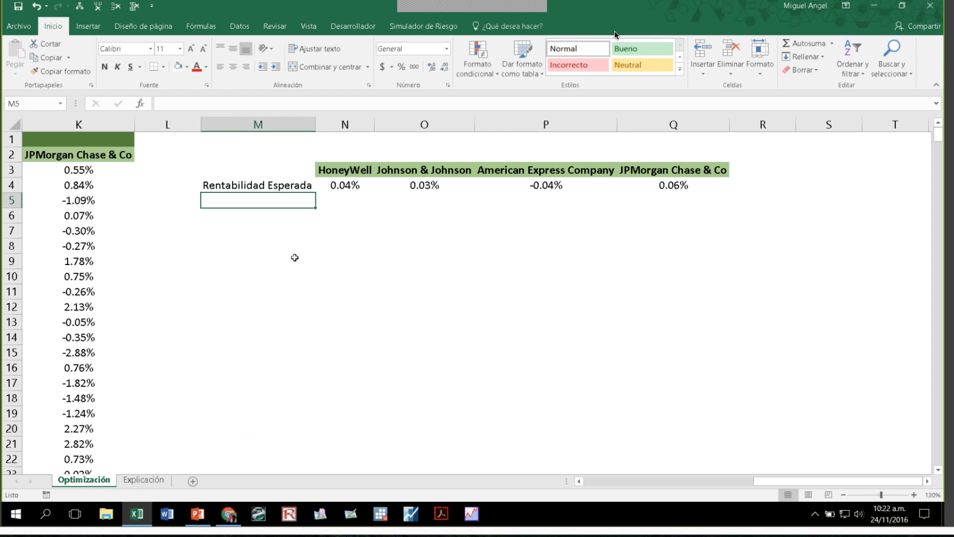
click(294, 185)
key(Return)
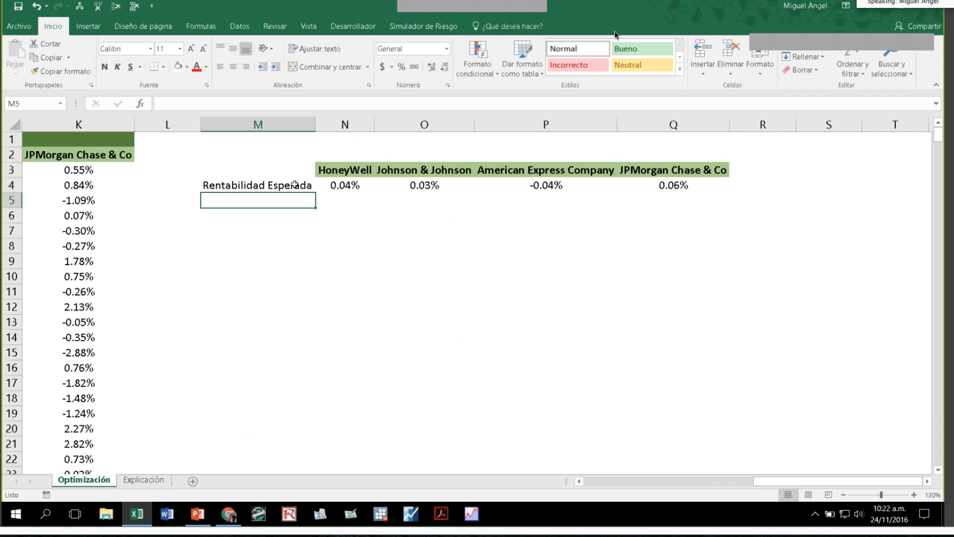
text(Riesgo)
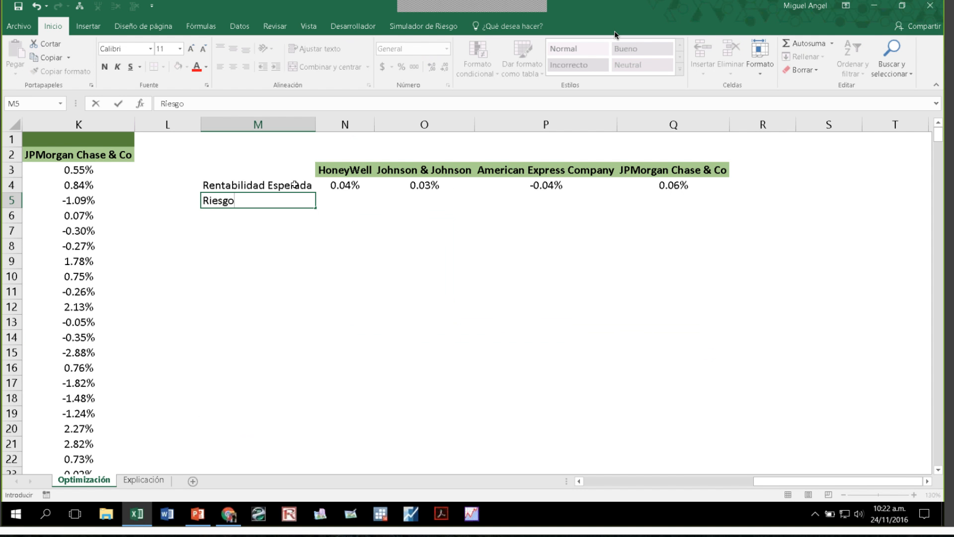
text(-Volatilidad)
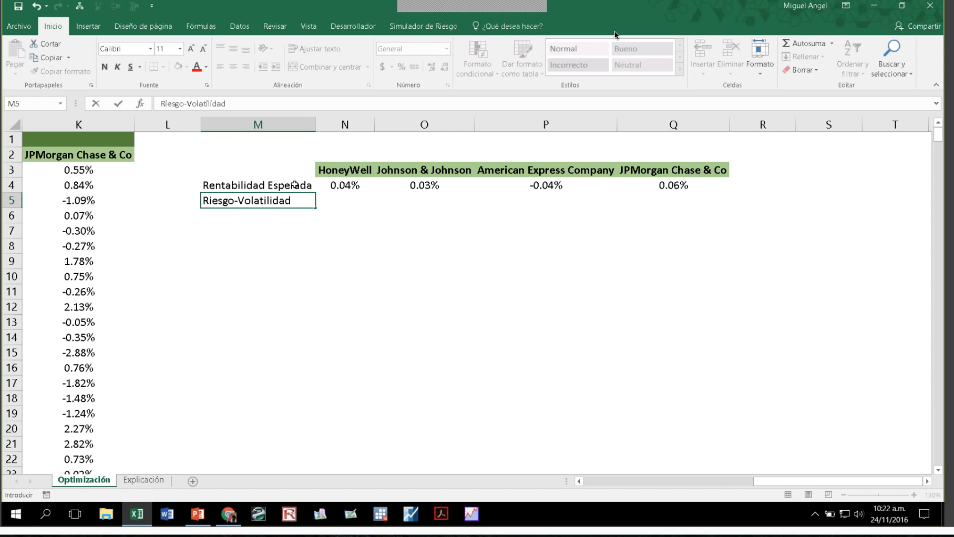
key(Tab)
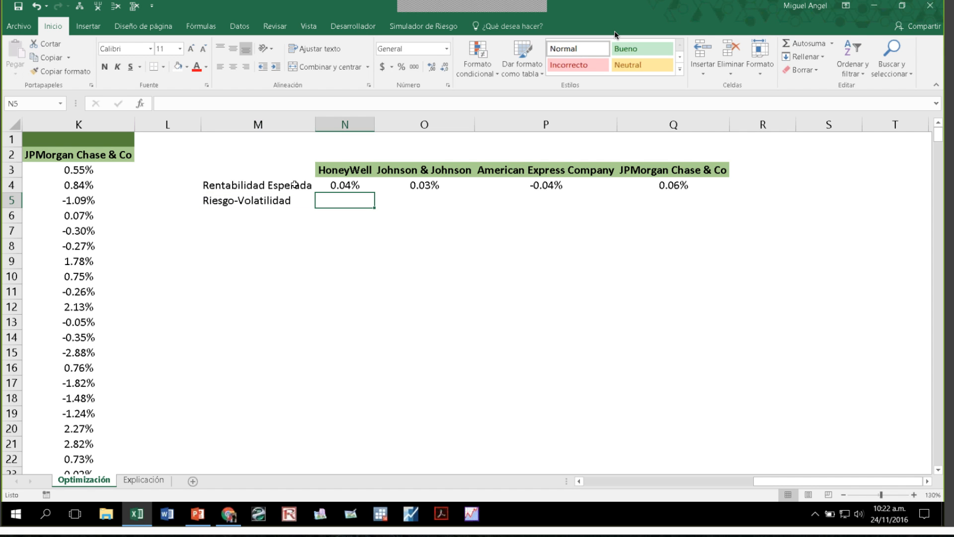
Calculate HoneyWell's volatility in N5 with +DESVEST.M(H3:H505) over its continuous returns.
key(Left)
key(Left)
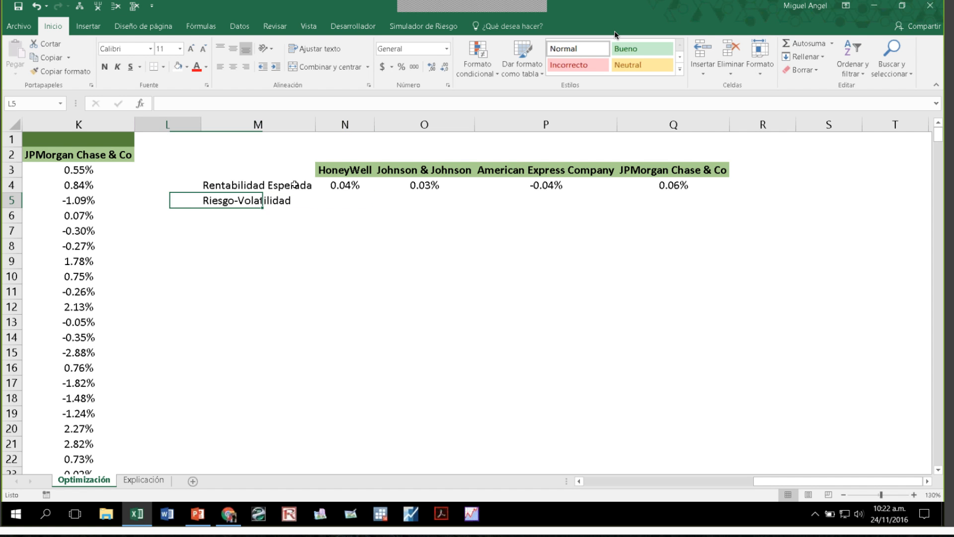
key(Left)
key(Left)
key(Left)
key(Right)
key(Right)
key(Right)
key(Right)
key(Right)
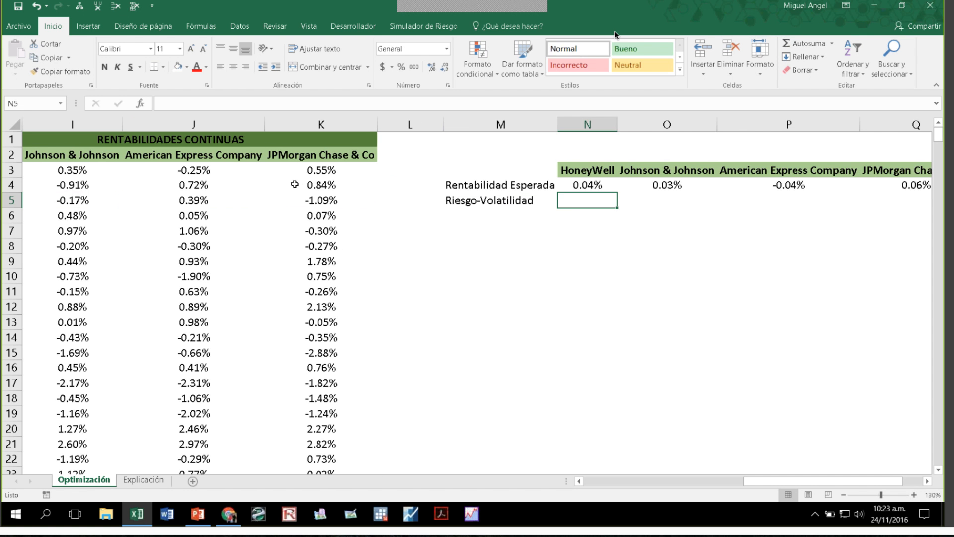
text(+des)
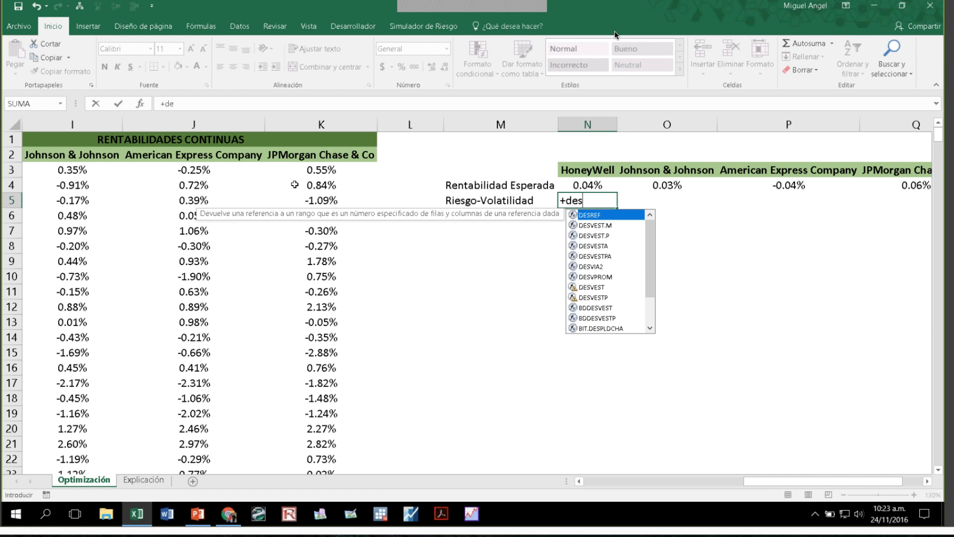
key(Down)
key(Tab)
key(Left)
key(Left)
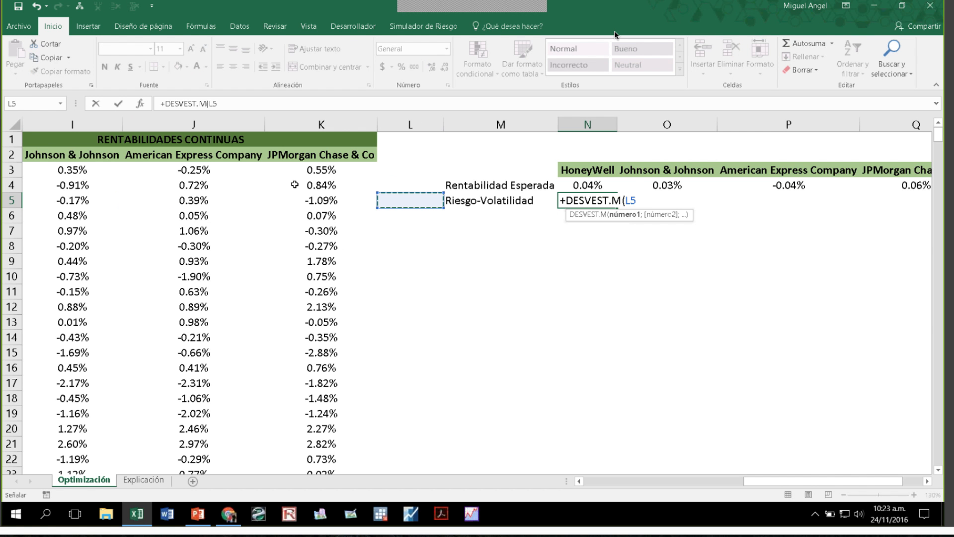
key(Left)
key(Left)
key(Left)
key(Left)
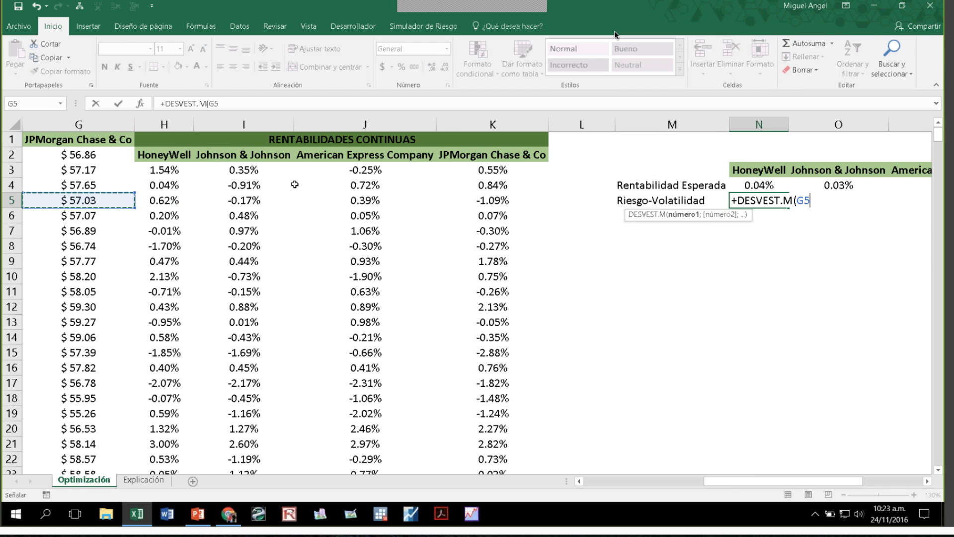
key(Right)
key(Up)
key(Up)
key(ctrl+shift+Down)
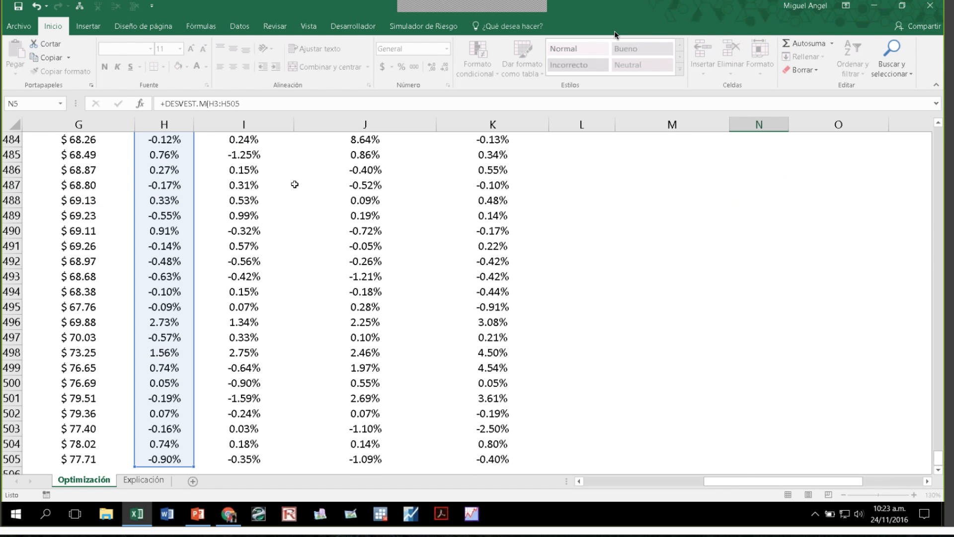
key(Return)
Fill the volatility formula from N5 across to Q5 for the other three stocks.
key(ctrl+Up)
key(ctrl+Up)
key(ctrl+Up)
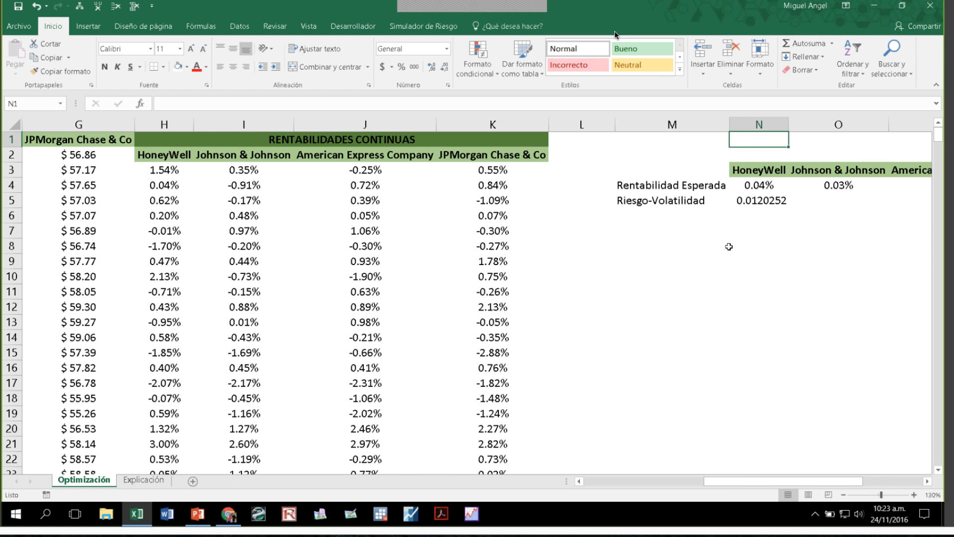
key(Down)
key(Down)
key(Down)
key(Down)
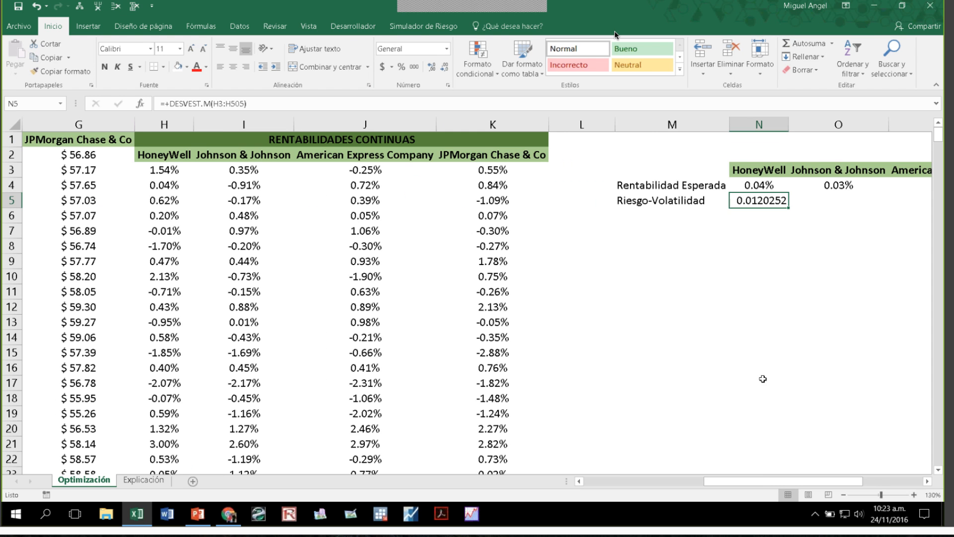
click(928, 482)
click(928, 482)
click(927, 482)
drag(517, 207, 874, 221)
Format the volatilities in N5:Q5 as percentages with two decimals and centre them.
click(401, 67)
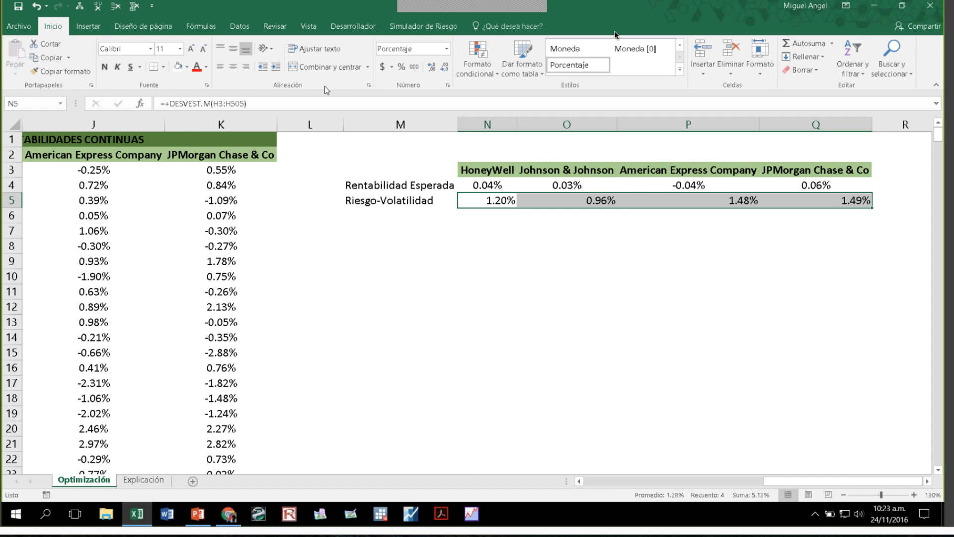
click(233, 66)
click(483, 213)
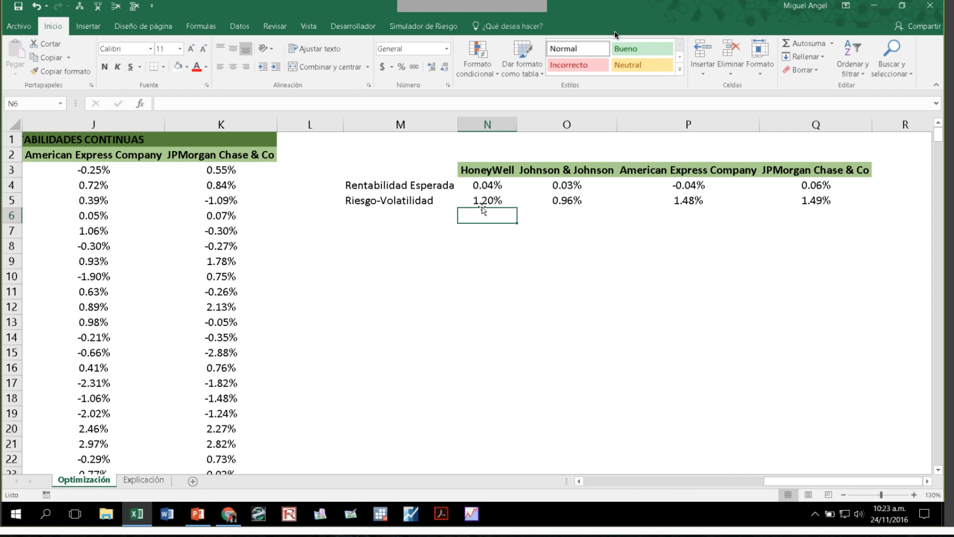
click(482, 205)
click(574, 198)
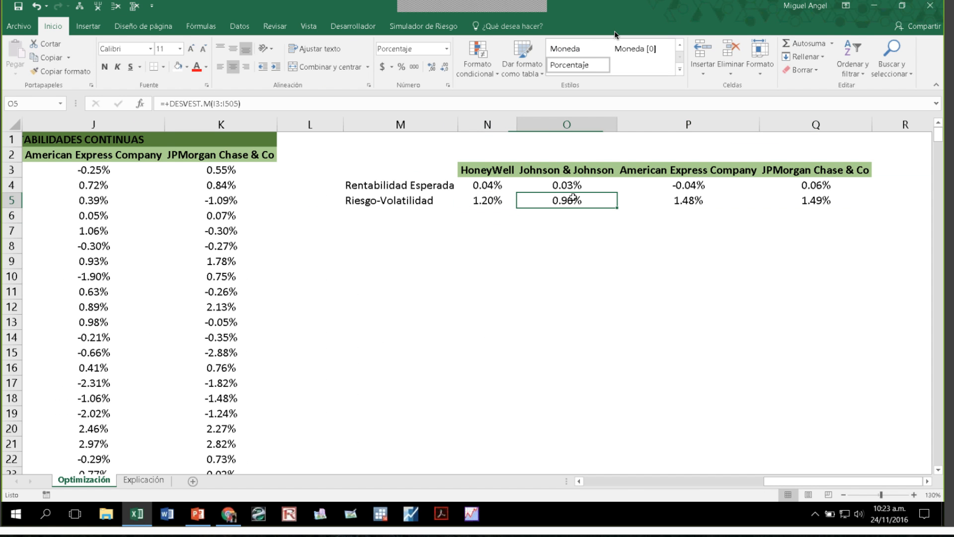
Compare the volatilities of Johnson & Johnson, American Express and JPMorgan Chase in row 5.
click(680, 201)
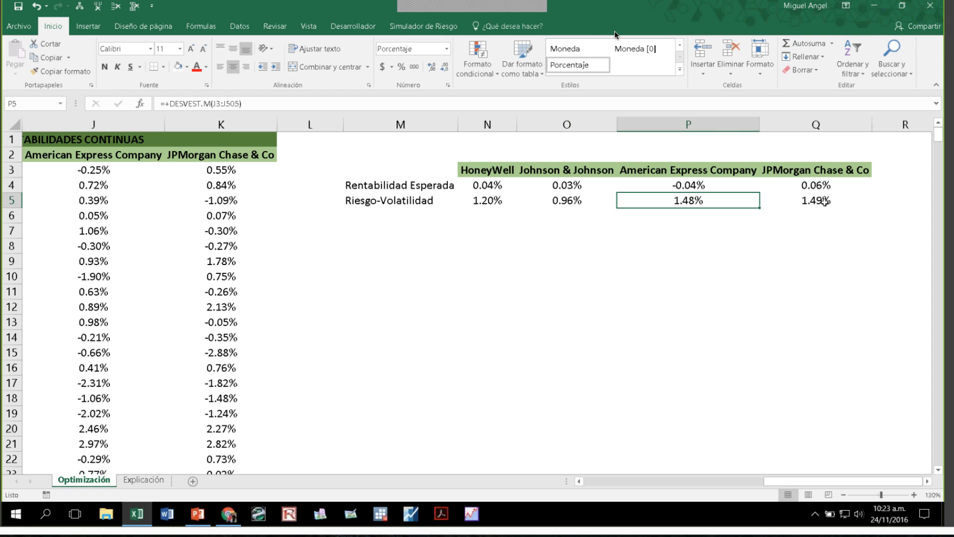
click(820, 201)
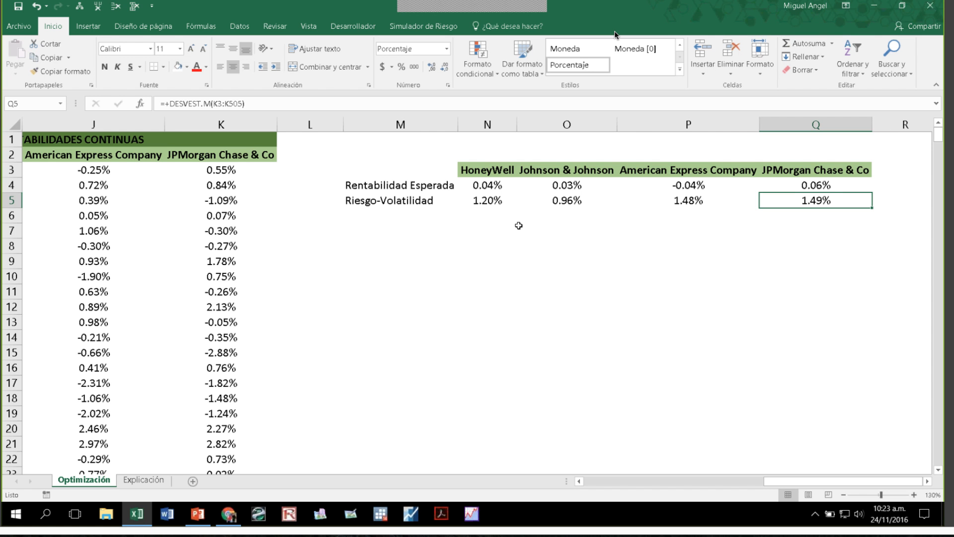
click(564, 200)
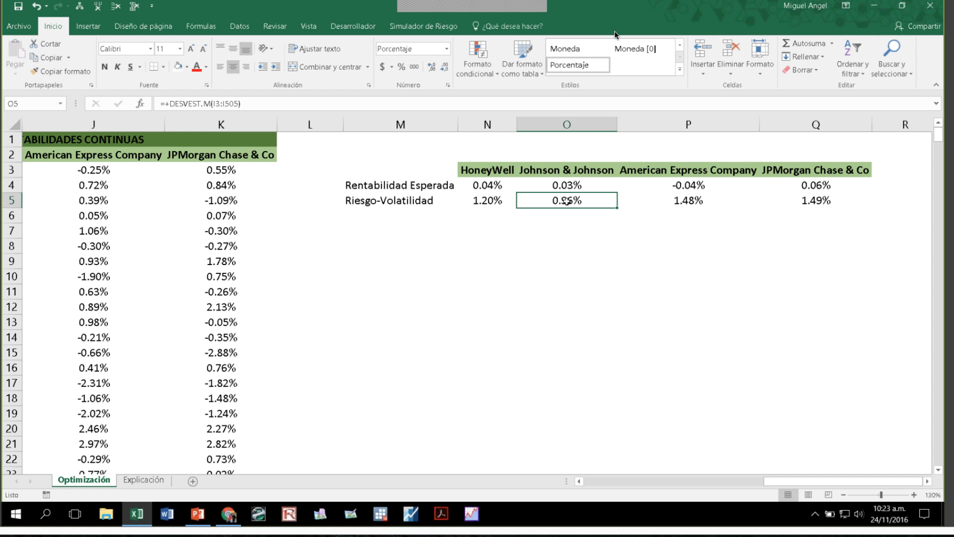
click(803, 199)
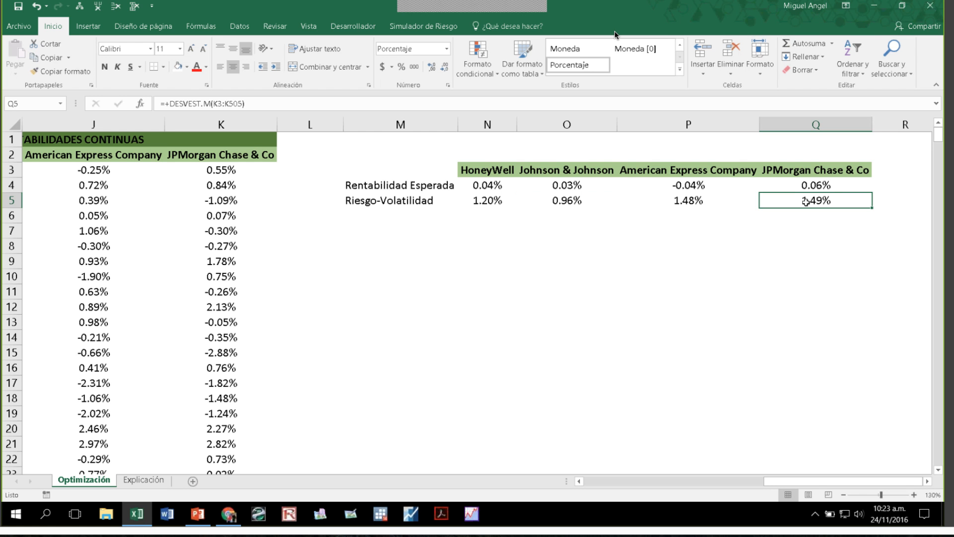
Enter the label "Riesgo Relativo" in M6 below "Riesgo-Volatilidad".
key(Left)
key(Left)
key(Left)
key(Left)
key(Down)
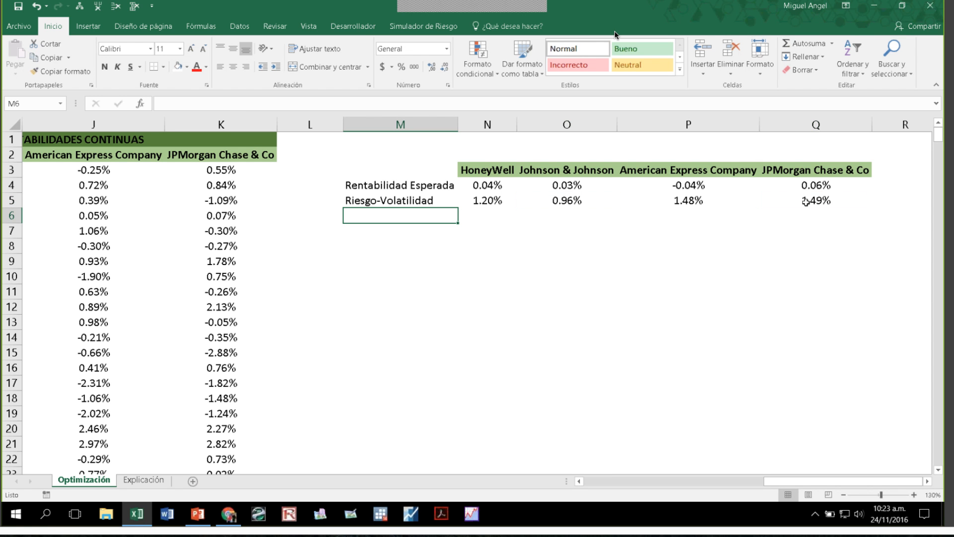
text(Ries)
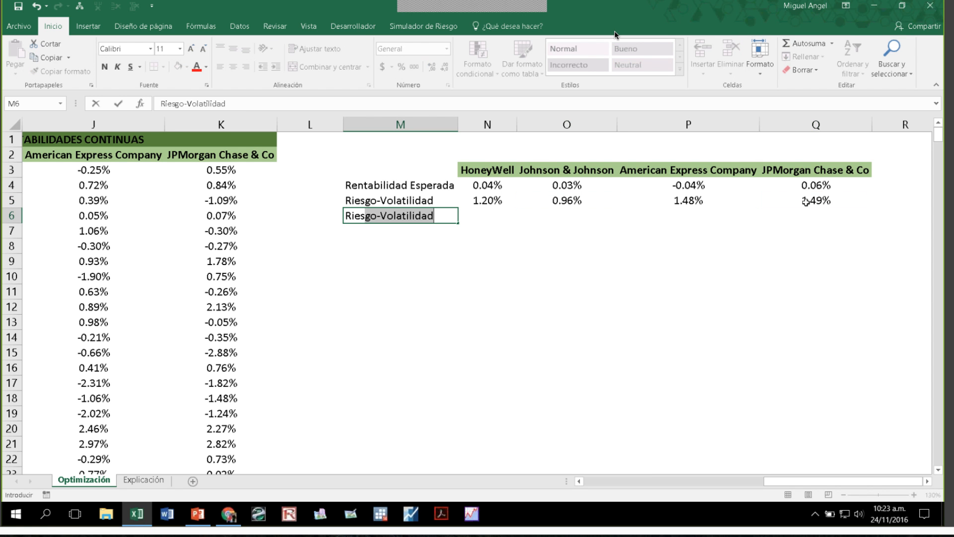
text(go Realti)
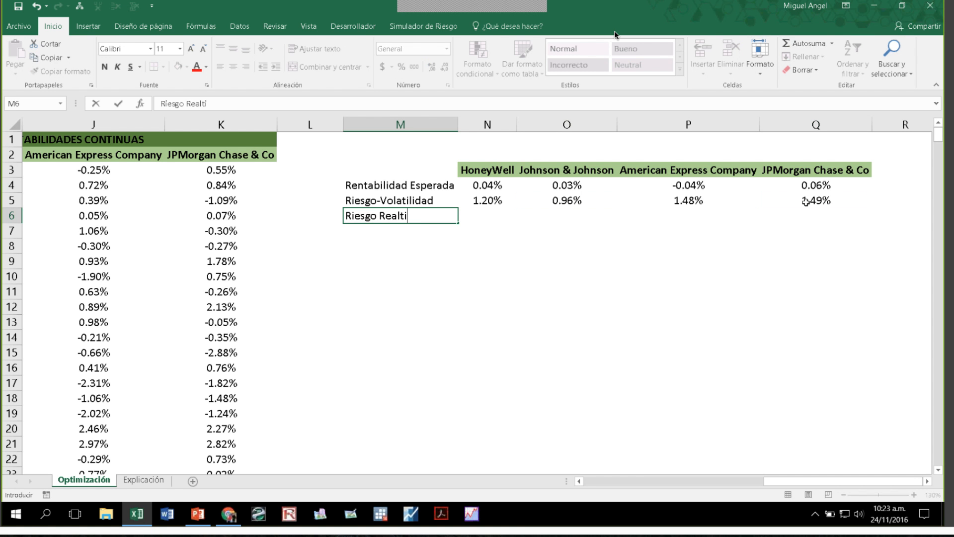
key(BackSpace)
key(BackSpace)
key(BackSpace)
text(lativo)
key(Return)
Calculate HoneyWell's relative risk in N6 with +ABS(N5/N4), dividing its volatility by its expected return.
key(Up)
key(Right)
text(+)
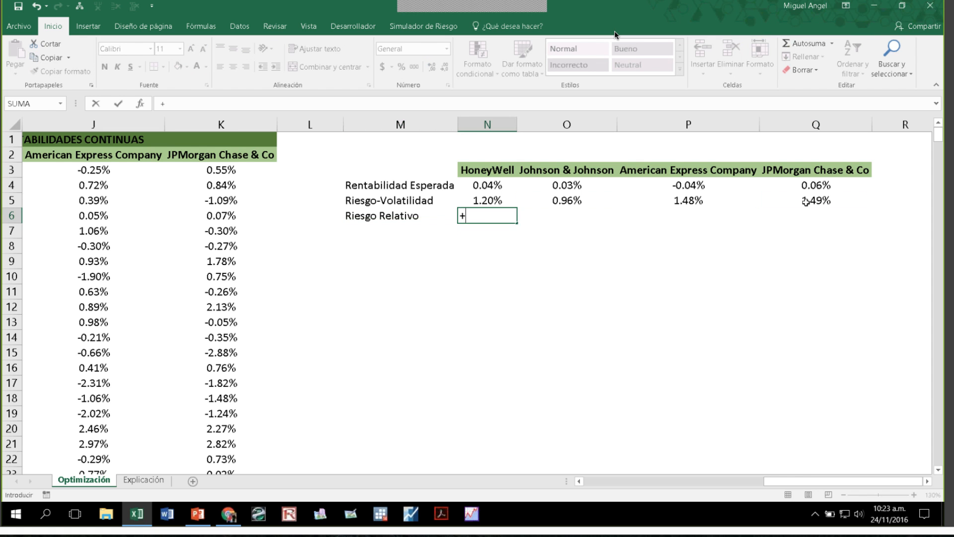
text(abs)
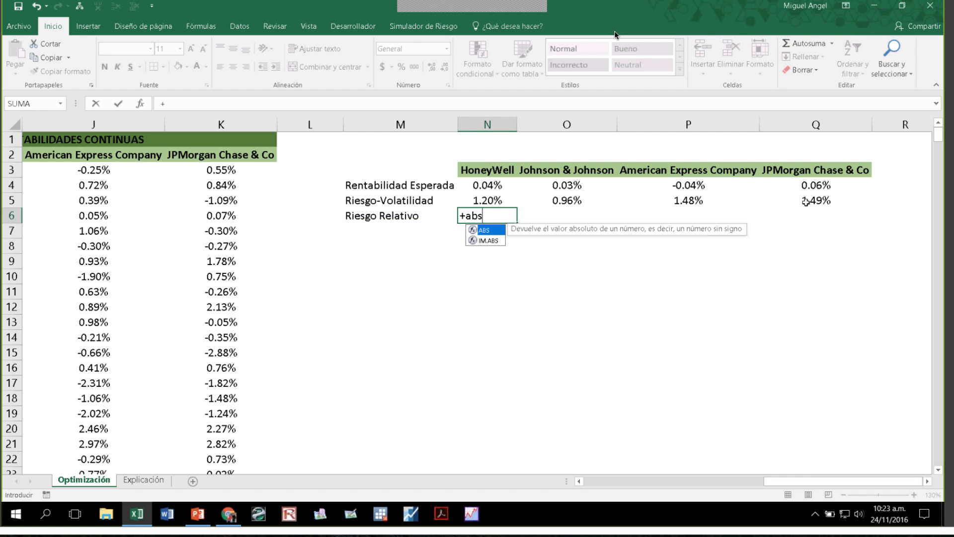
text(()
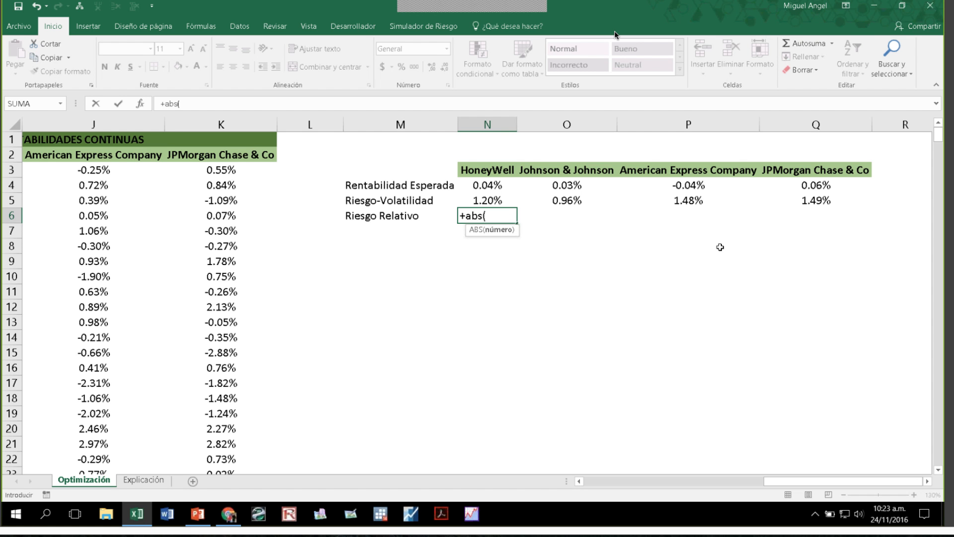
click(478, 199)
text(/)
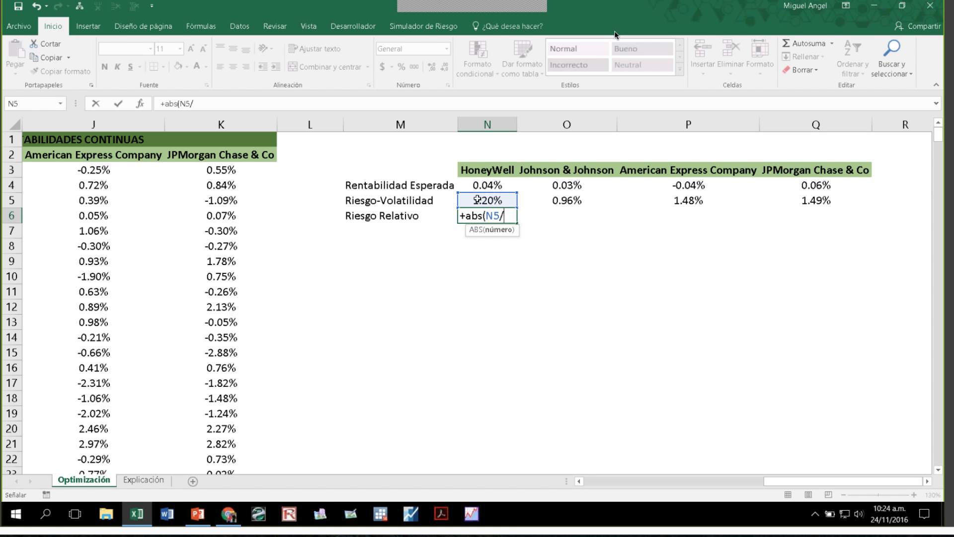
click(487, 185)
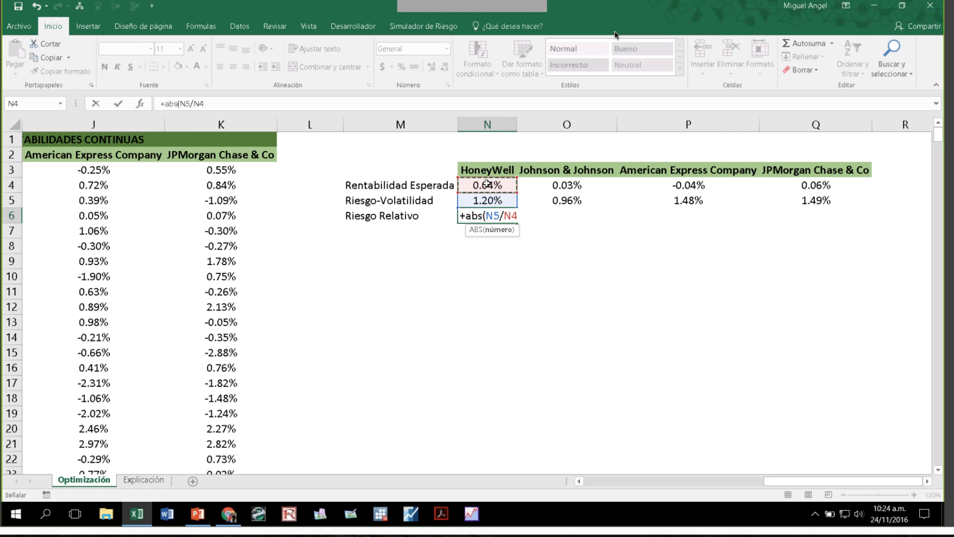
key(Return)
key(Up)
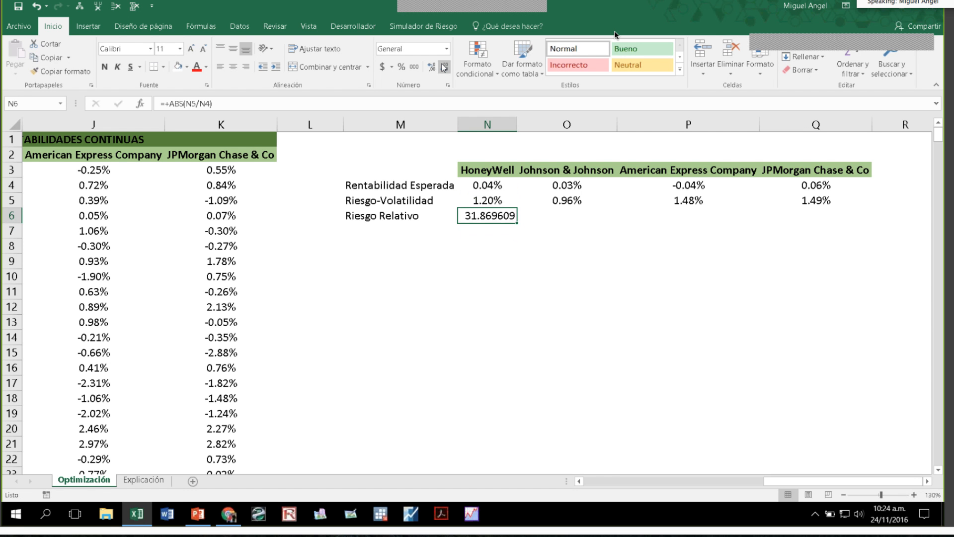
Fill the relative risk formula from N6 across to Q6 with three decimals and centre the results.
click(444, 67)
click(444, 67)
click(444, 67)
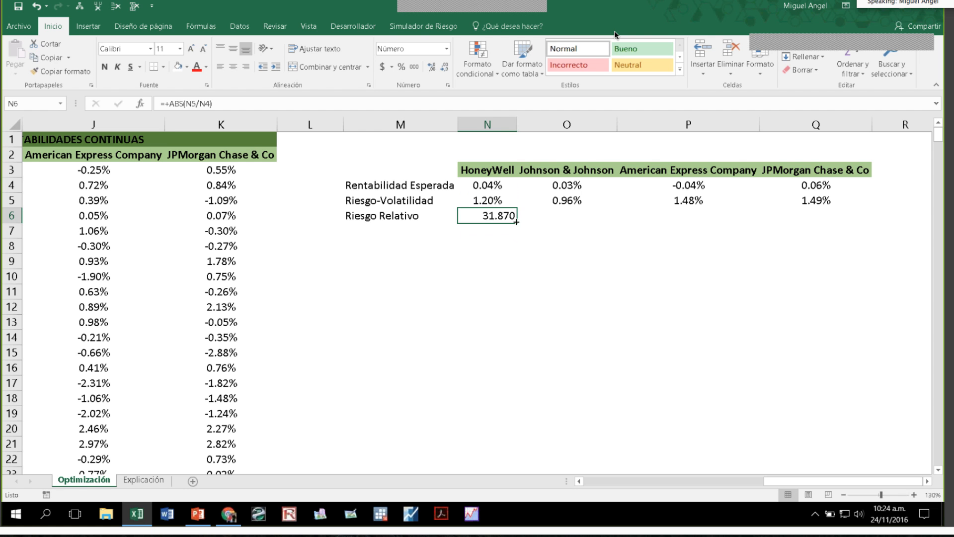
drag(517, 221, 825, 217)
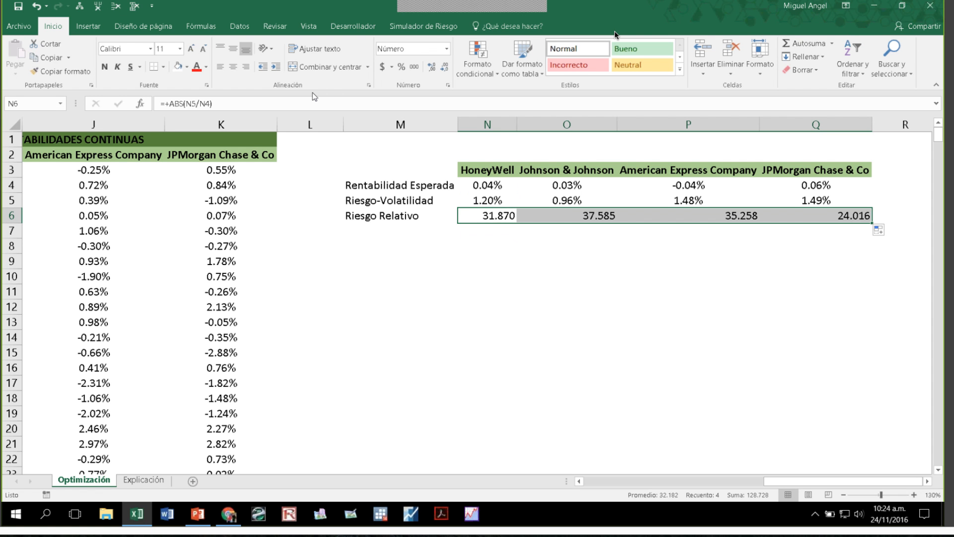
click(232, 66)
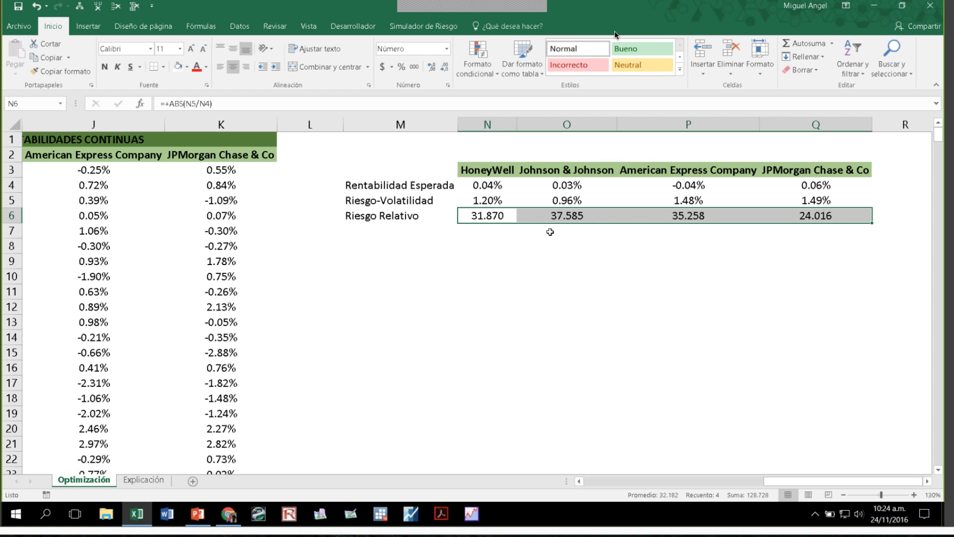
Reduce the relative risk values in N6:Q6 to two decimals.
drag(487, 215, 813, 207)
click(691, 184)
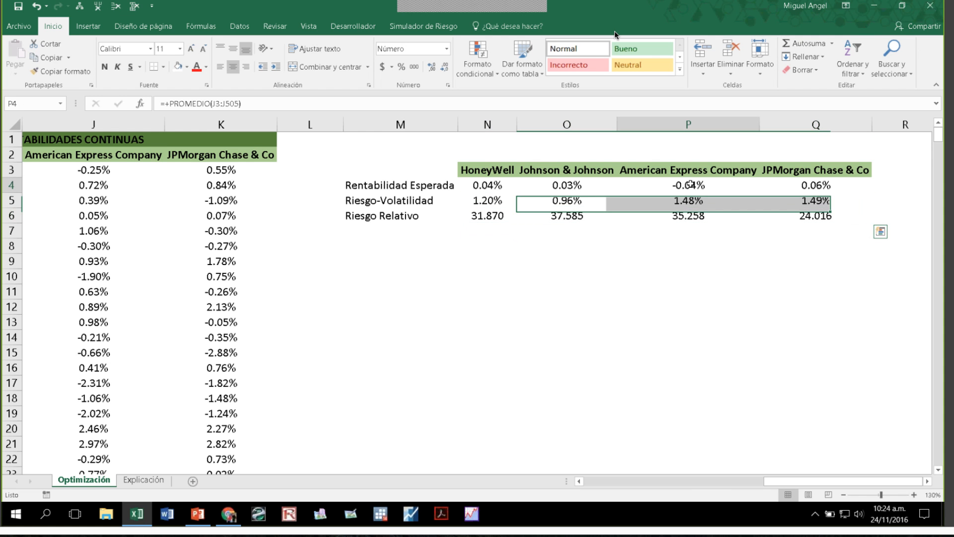
click(687, 221)
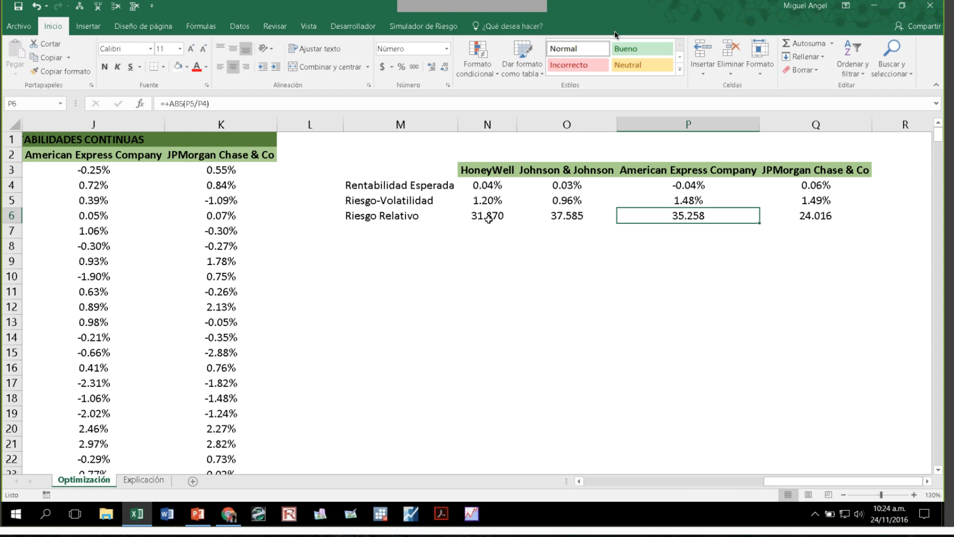
drag(488, 218, 817, 216)
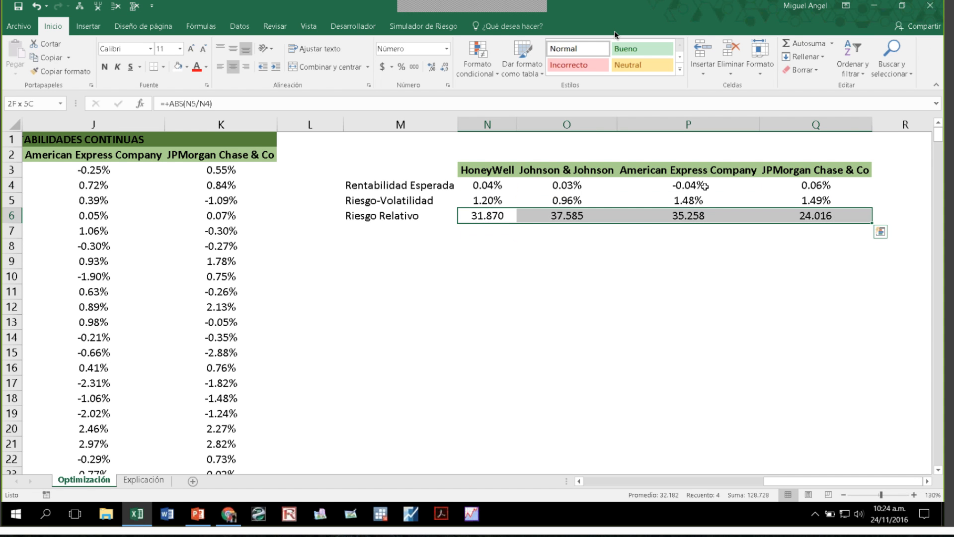
click(434, 67)
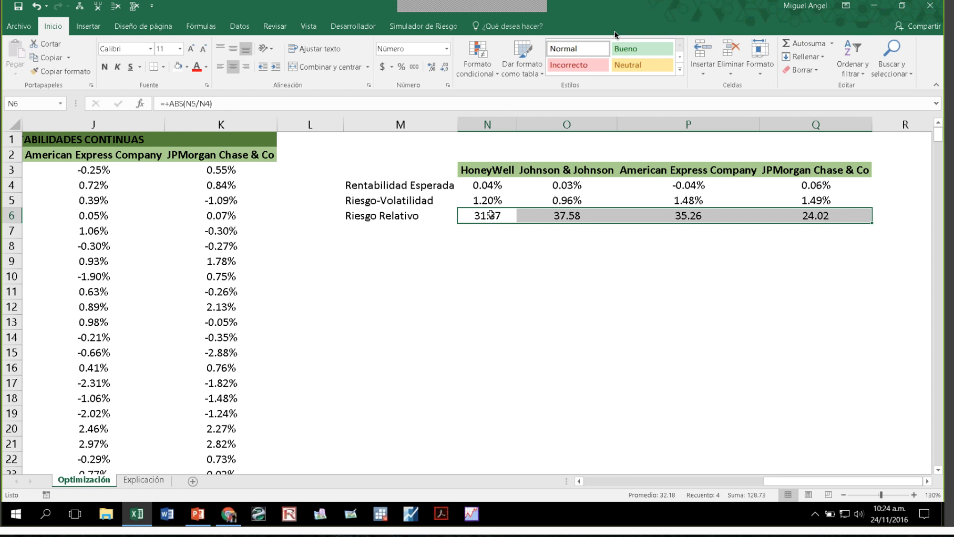
click(487, 231)
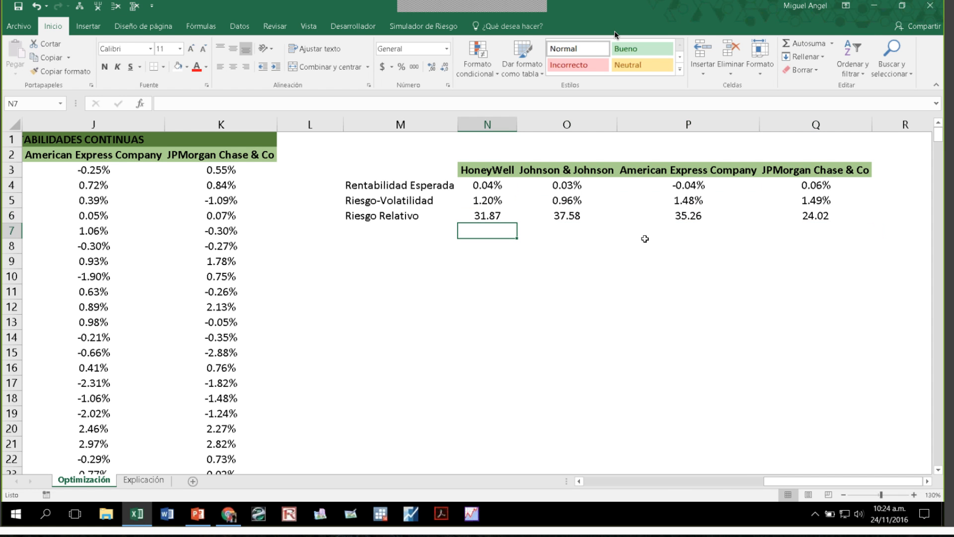
Check Johnson & Johnson's relative risk in O6 against its volatility in O5 and expected return in O4.
click(559, 215)
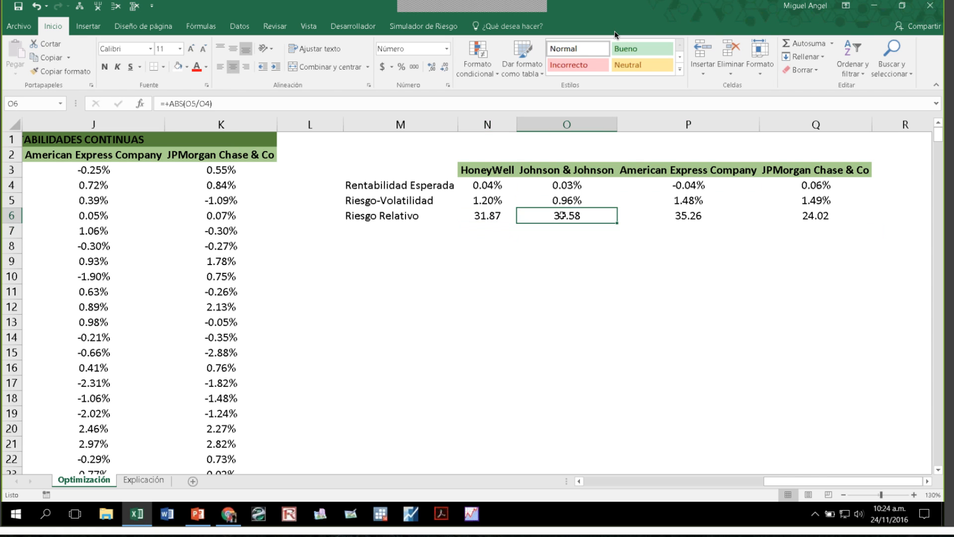
click(562, 199)
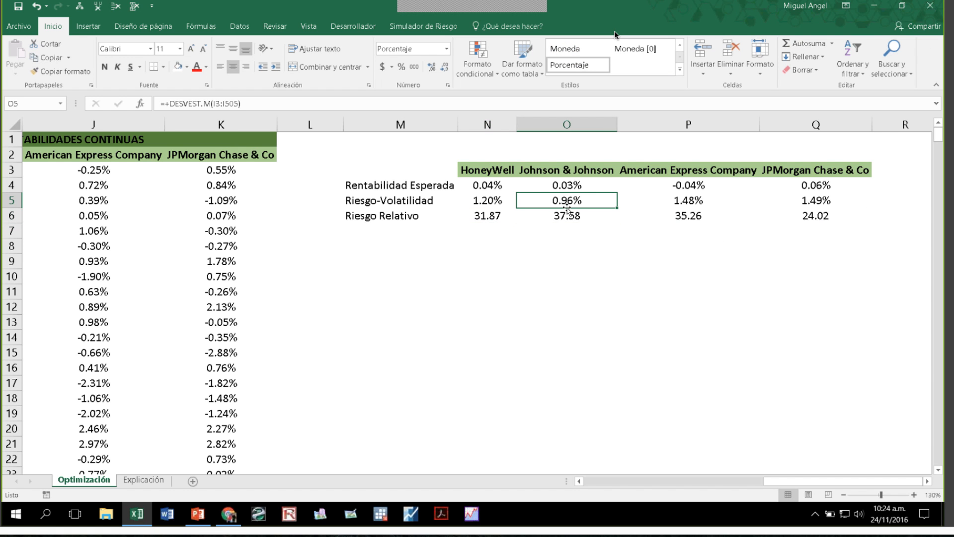
click(554, 187)
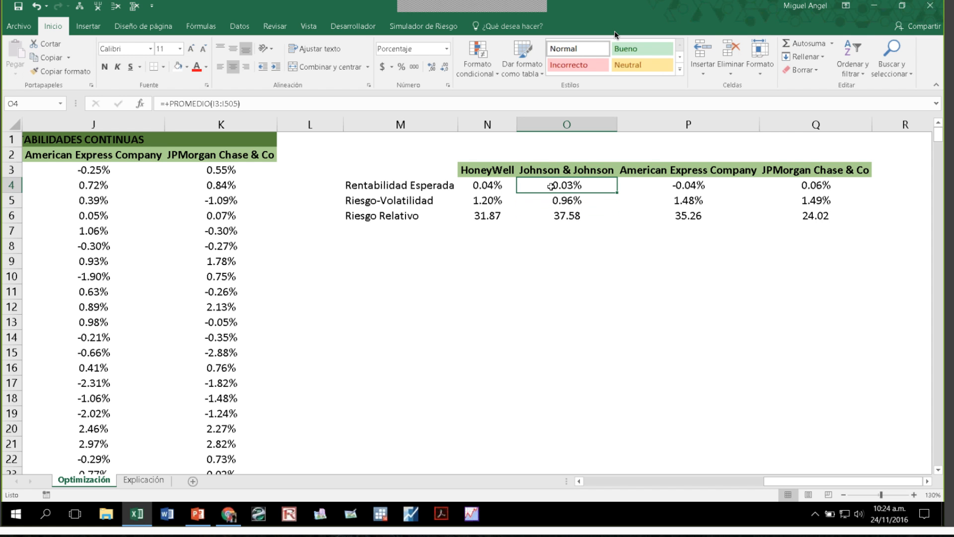
click(571, 215)
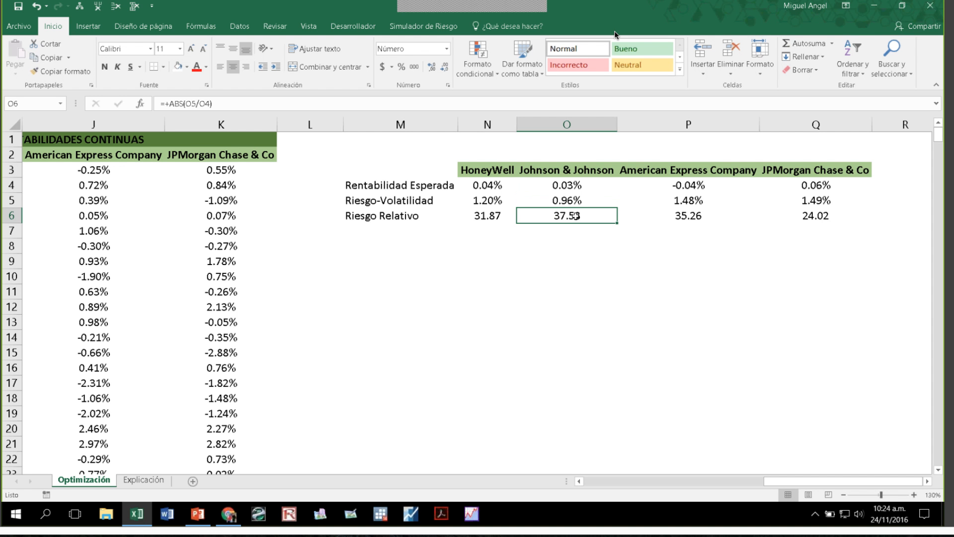
Sketch the boxed formula CV = σ/μ below the table, mark Johnson & Johnson's return and volatility, and clear the annotations.
mouse_move(505, 266)
mouse_down()
mouse_move(505, 292)
mouse_move(534, 269)
mouse_move(554, 280)
mouse_move(607, 259)
mouse_up()
click(543, 278)
click(573, 280)
mouse_move(560, 291)
mouse_down()
mouse_move(611, 297)
mouse_move(602, 320)
mouse_up()
click(571, 303)
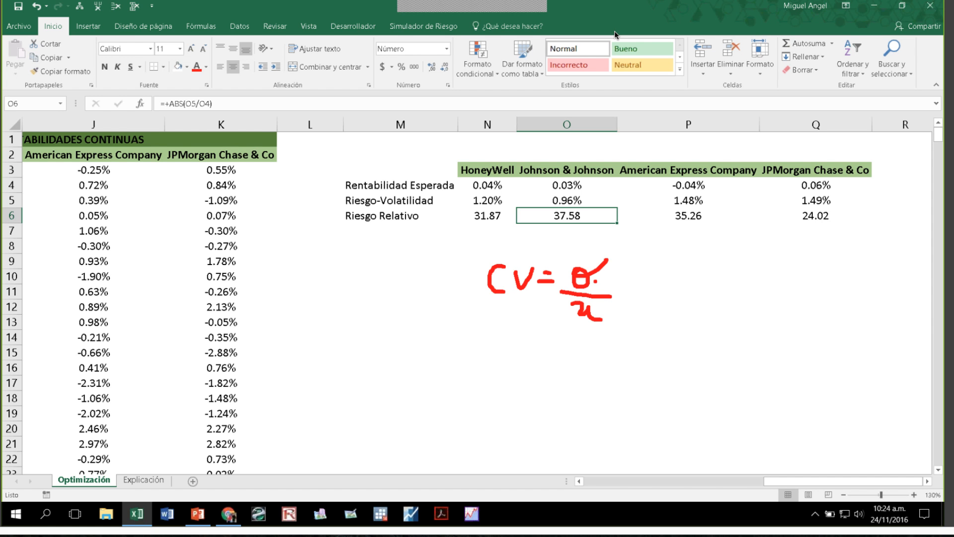
drag(476, 241, 638, 337)
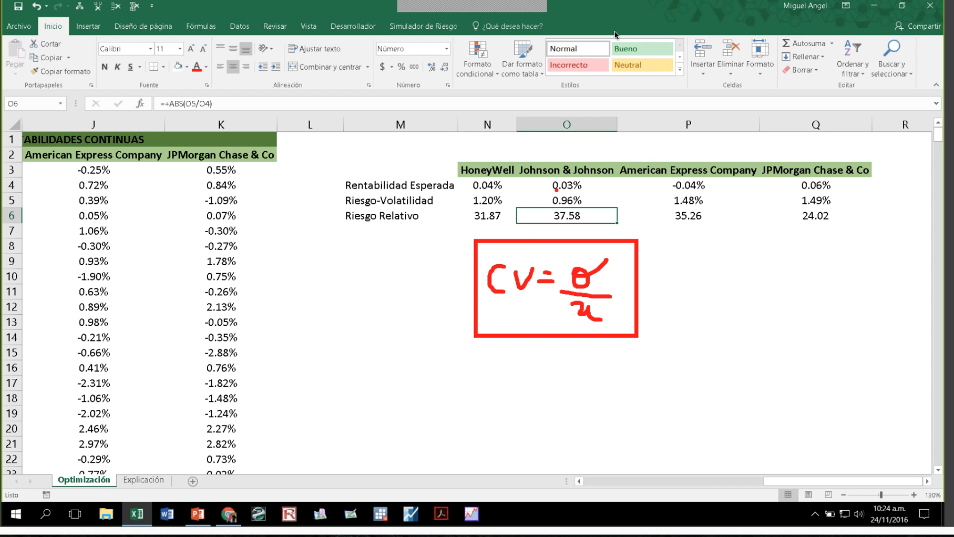
mouse_move(556, 189)
mouse_down()
mouse_move(550, 206)
mouse_move(579, 192)
mouse_up()
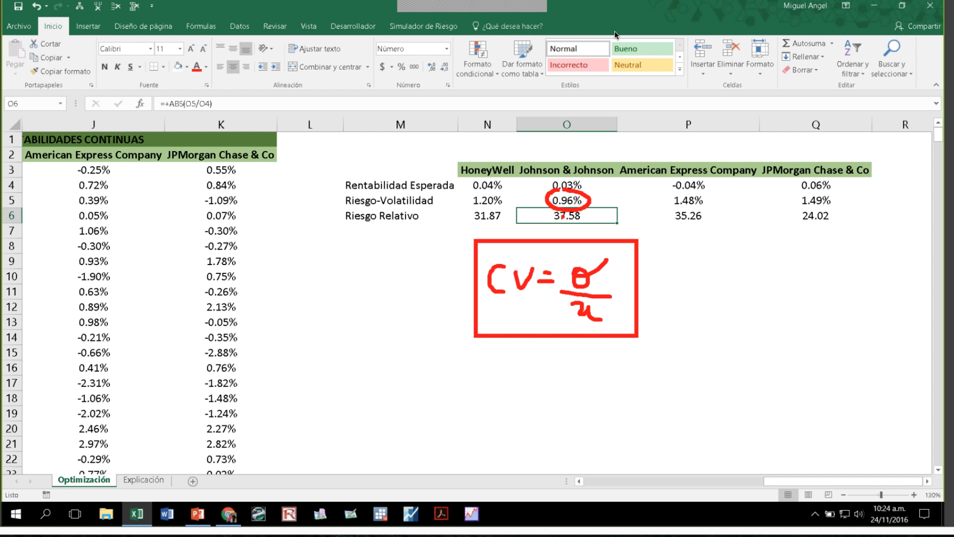
mouse_move(552, 206)
mouse_down()
mouse_move(586, 226)
mouse_move(588, 208)
mouse_up()
key(Escape)
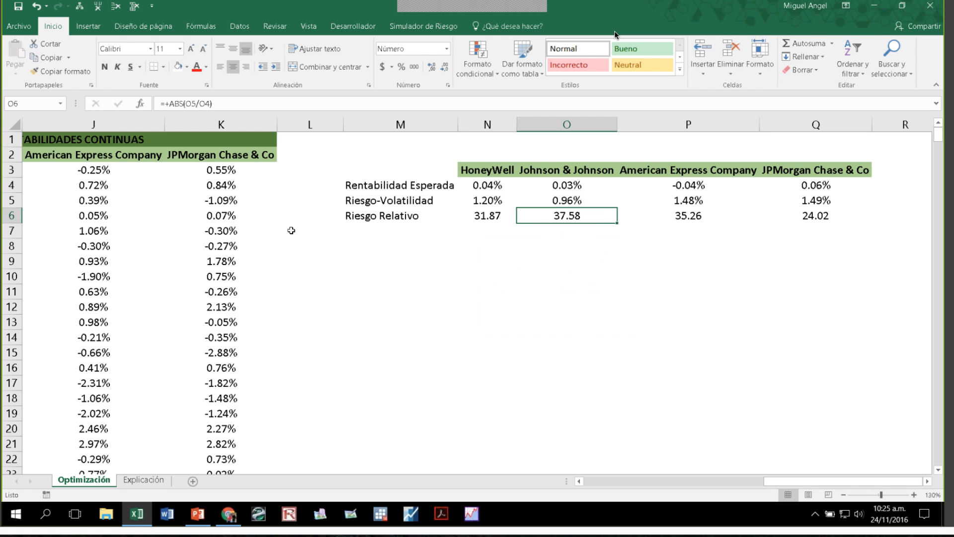
Enter the labels "Rentabilidad Anualizada" in M7 and "Riesgo Anualizado" in M8.
click(383, 232)
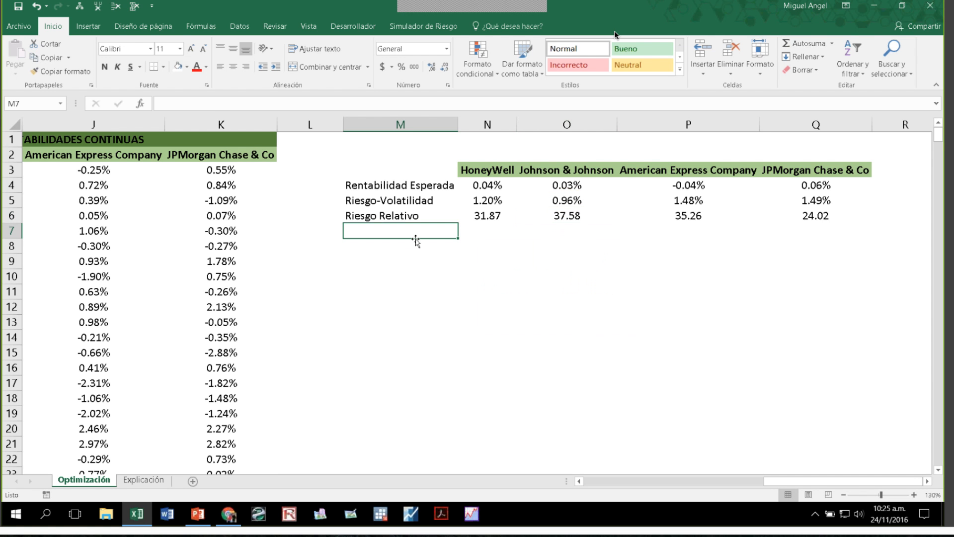
text(Rentabil)
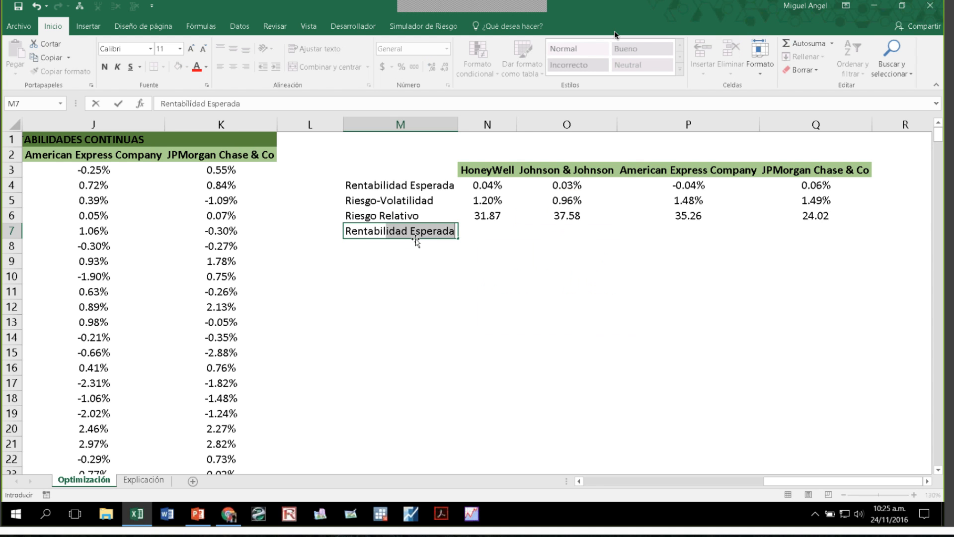
text(idad Anu)
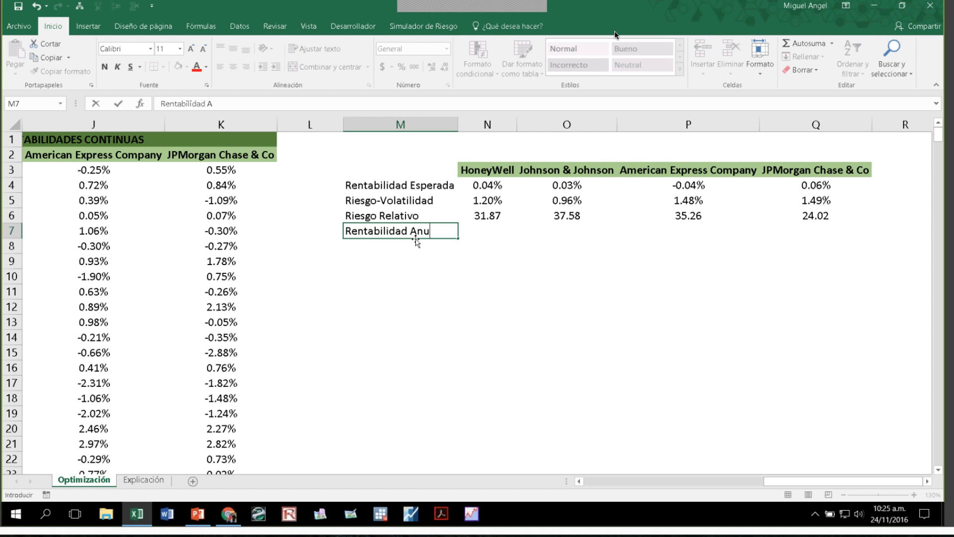
text(alizad)
text(a)
key(Return)
text(Riesgo A)
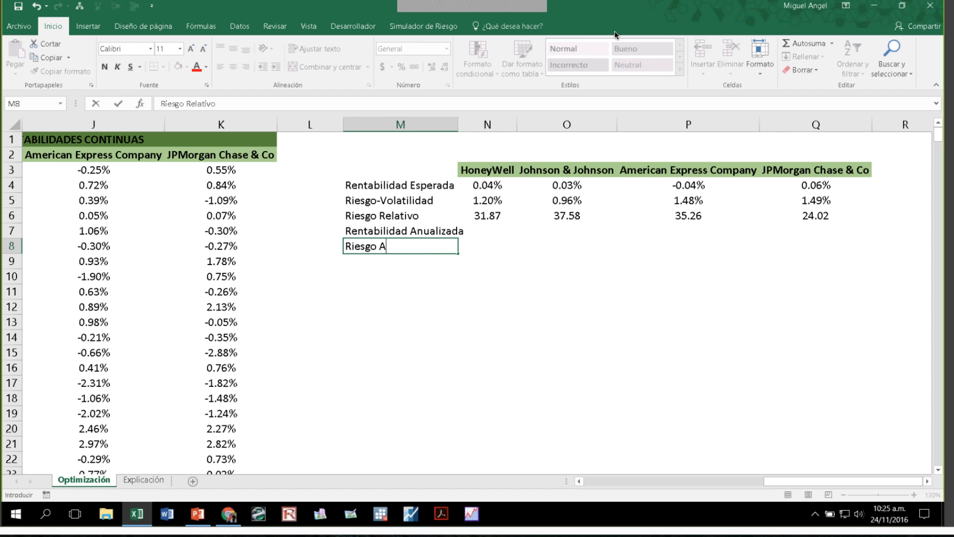
text(nualizado)
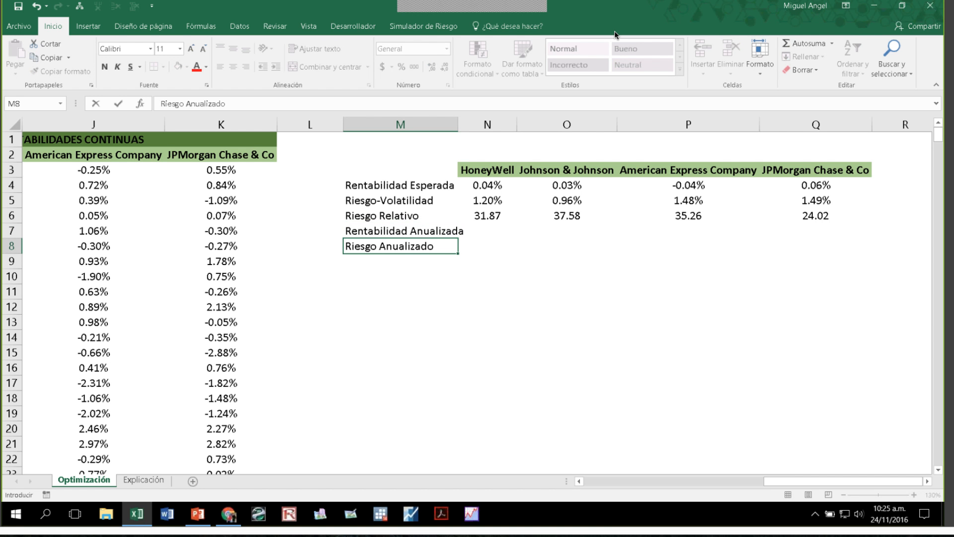
key(Tab)
key(Up)
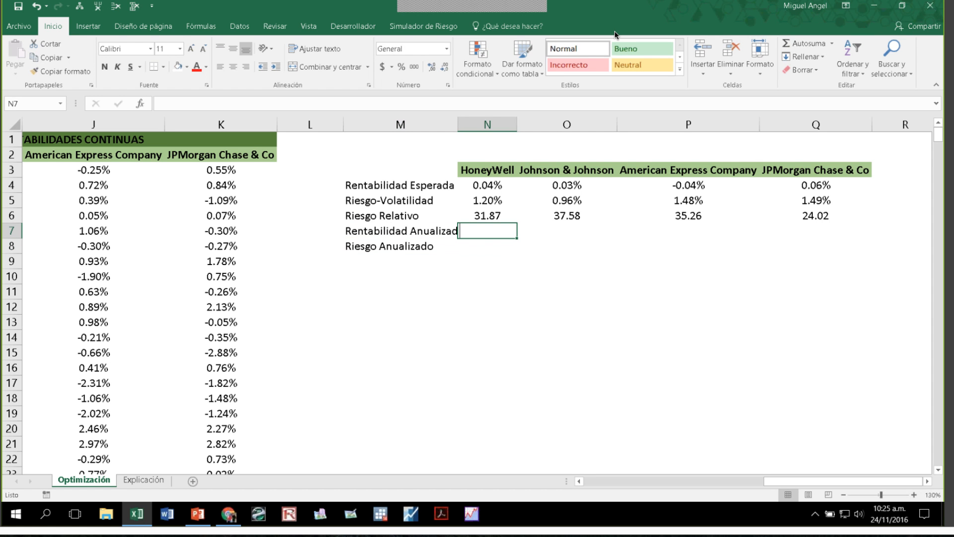
Calculate the annualized returns in N7:Q7 by multiplying each expected return by 252, formatted as centred two-decimal percentages.
text(+)
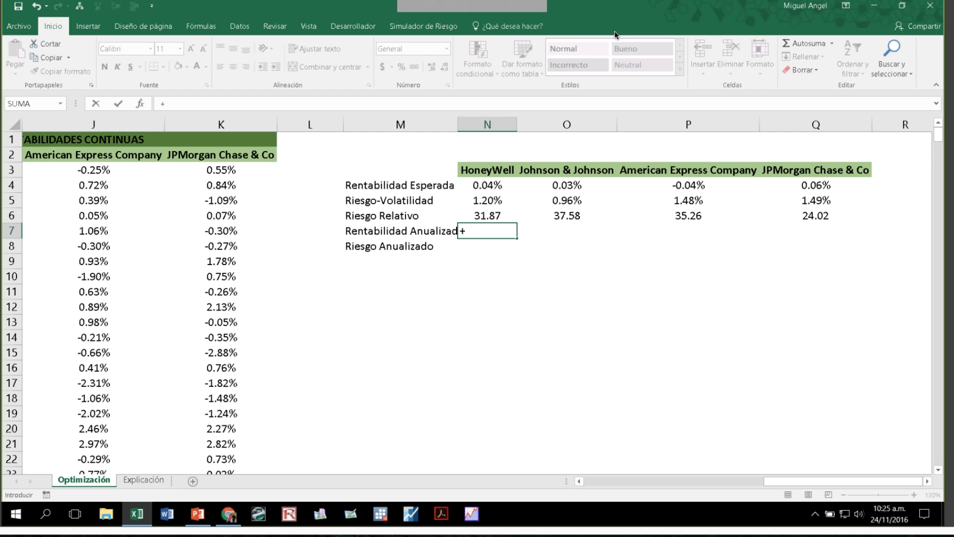
click(485, 183)
text(*)
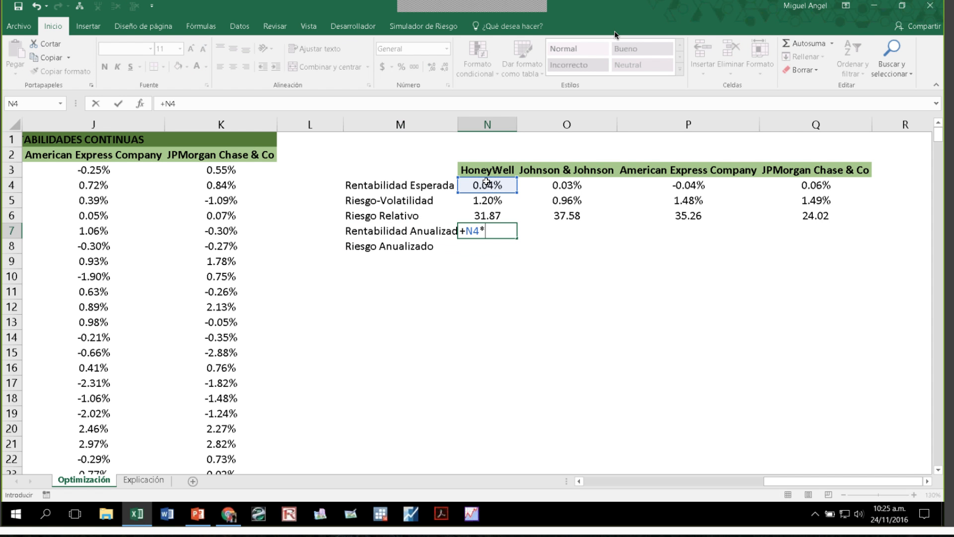
text(252)
key(Return)
key(Up)
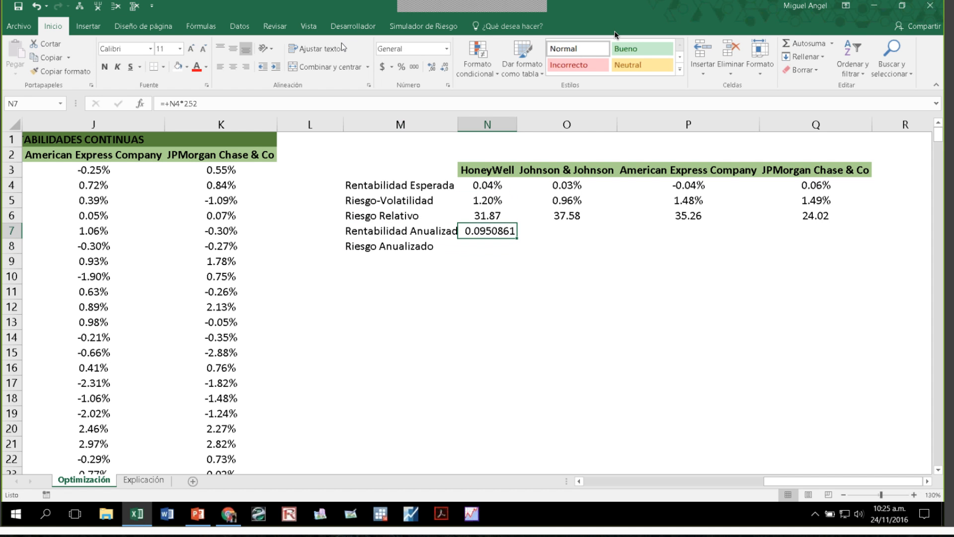
click(401, 66)
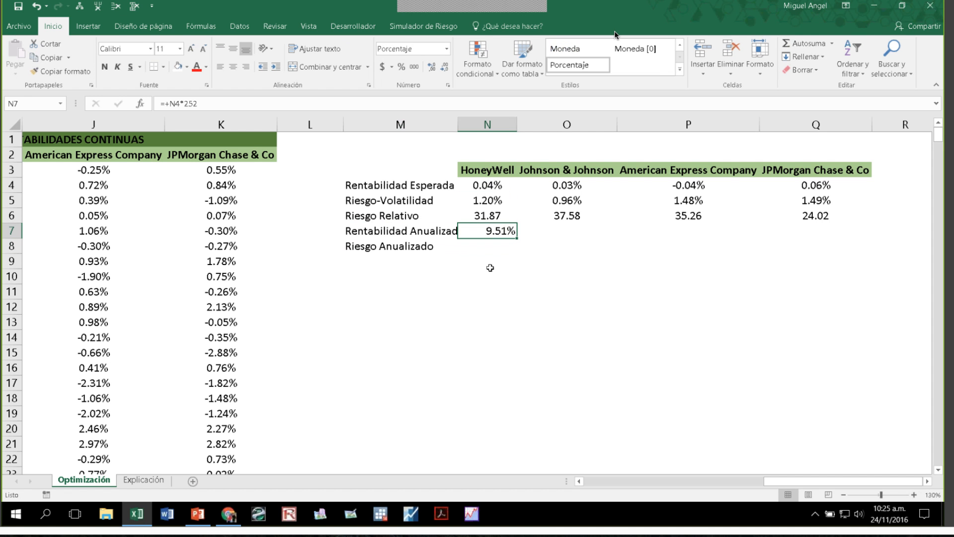
drag(517, 237, 837, 243)
click(233, 66)
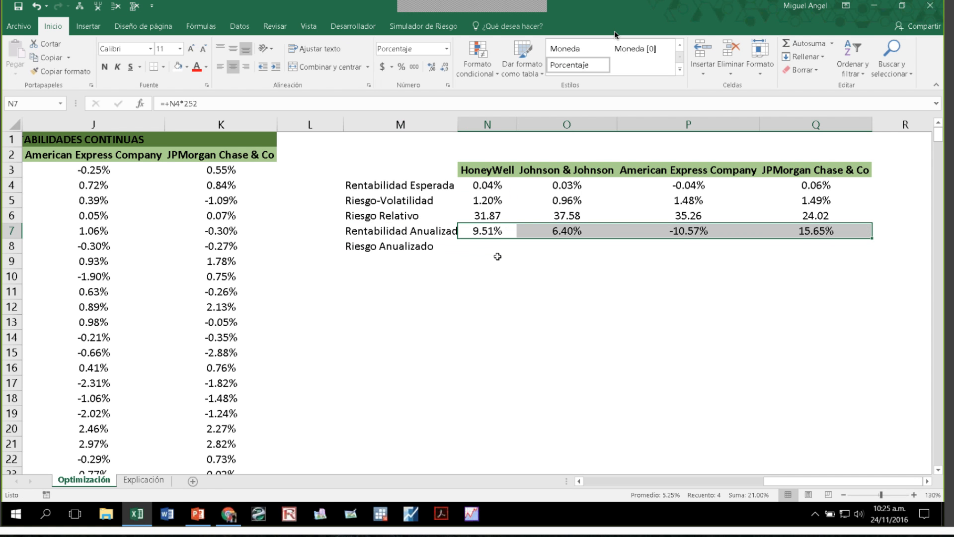
click(459, 248)
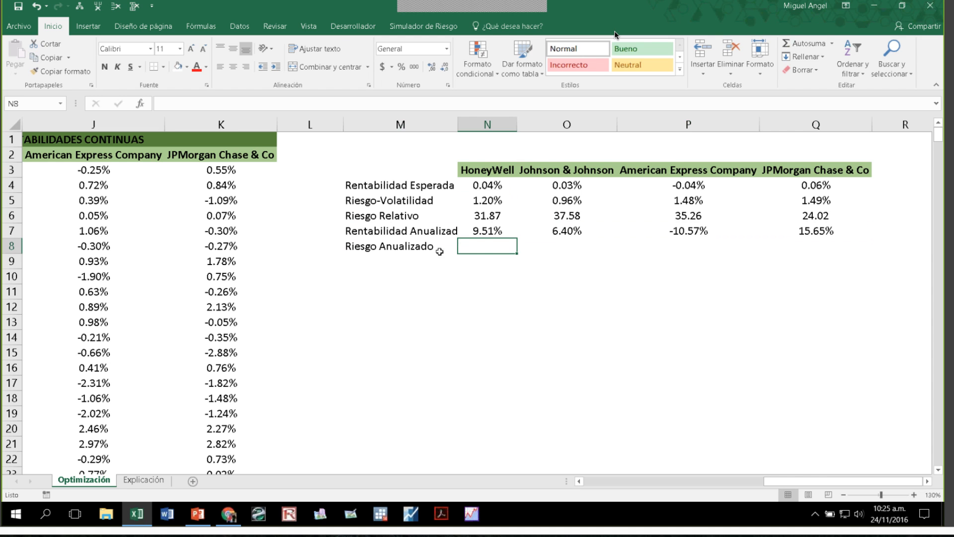
text(+)
key(Escape)
key(Up)
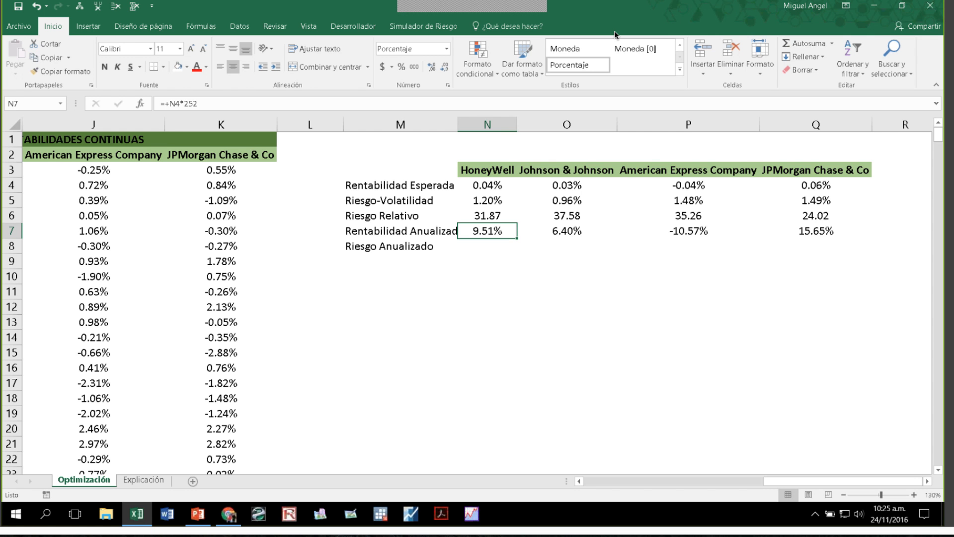
Calculate HoneyWell's annualized risk in N8 with the formula +N5*RAIZ(252).
key(Down)
text(+)
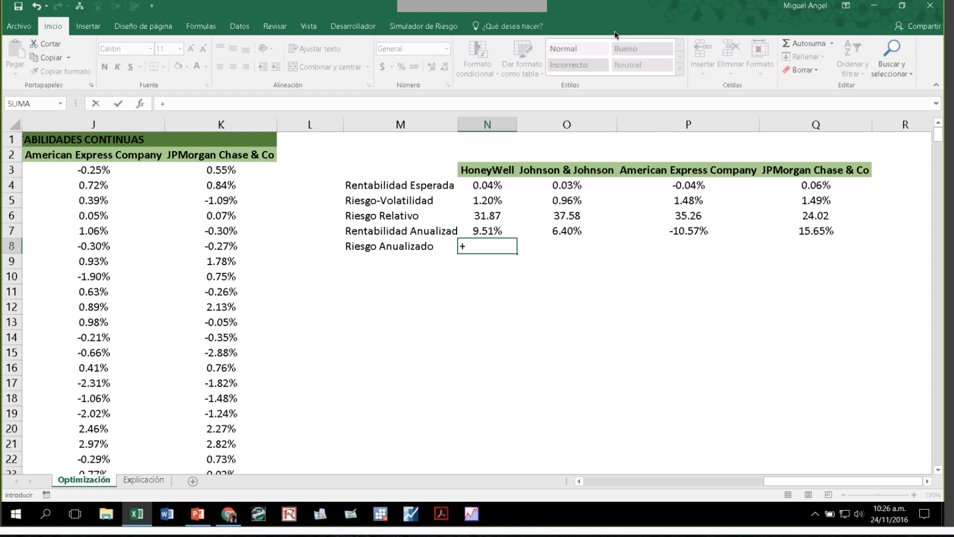
click(490, 200)
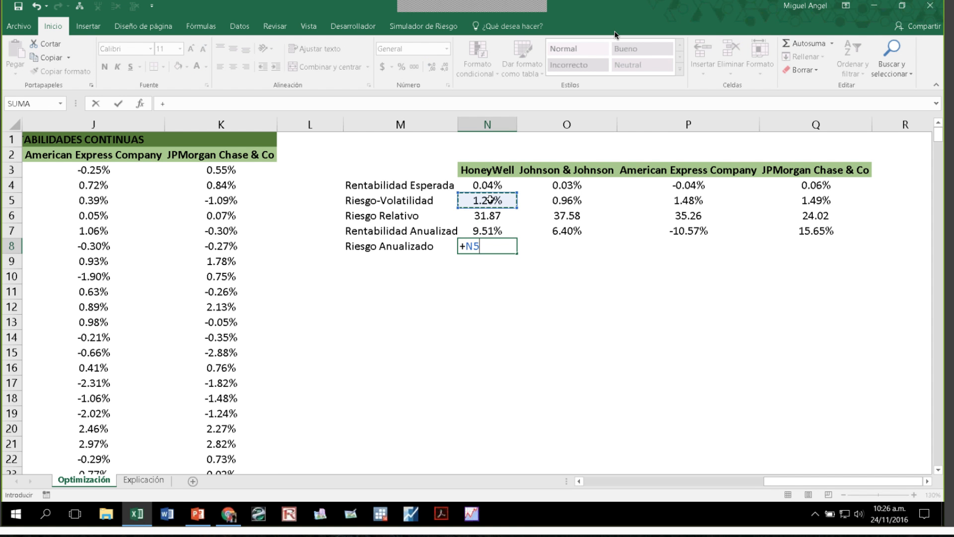
text(*RAIZ()
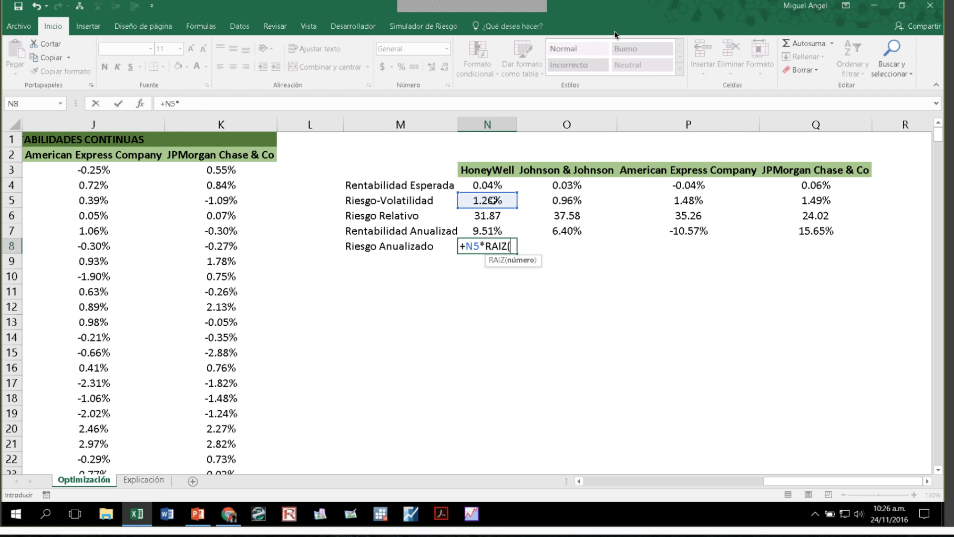
text(252)
key(Return)
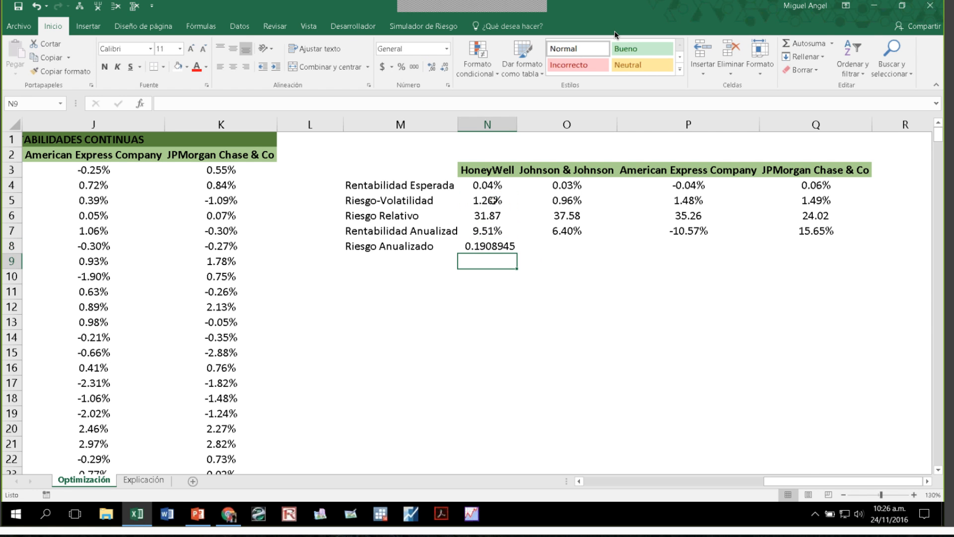
Copy the annualized risk formula from N8 across to Q8 and format the row as percentages with two decimals.
key(Up)
drag(517, 254, 835, 258)
click(402, 66)
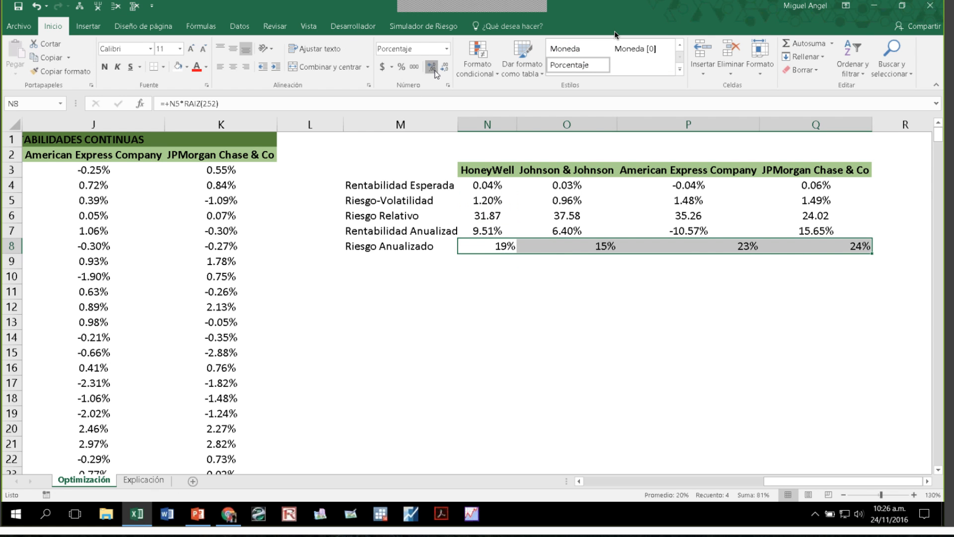
click(432, 67)
click(432, 66)
Centre the annualized return and risk values in N7:Q8 and fit column M's width to its labels.
key(Up)
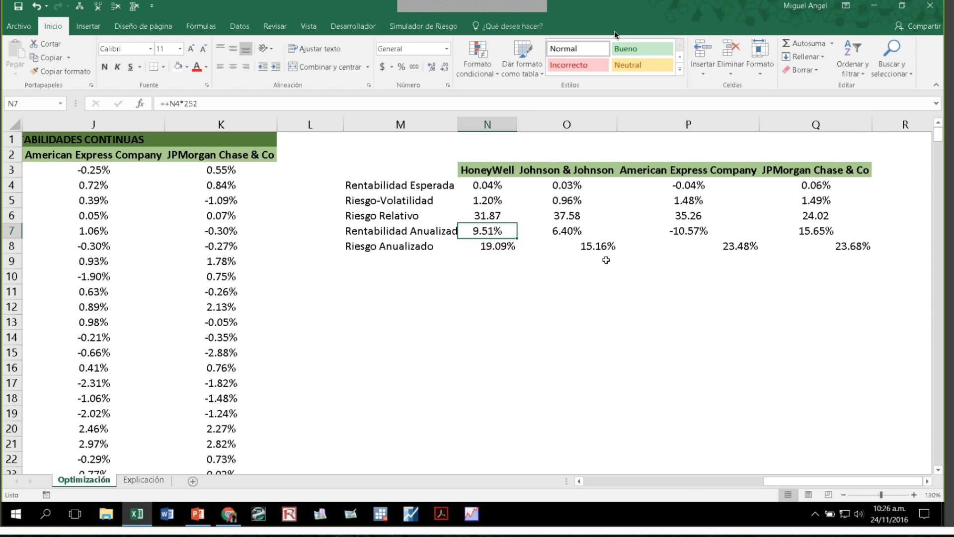
key(ctrl+shift+Right)
key(shift+Down)
click(234, 66)
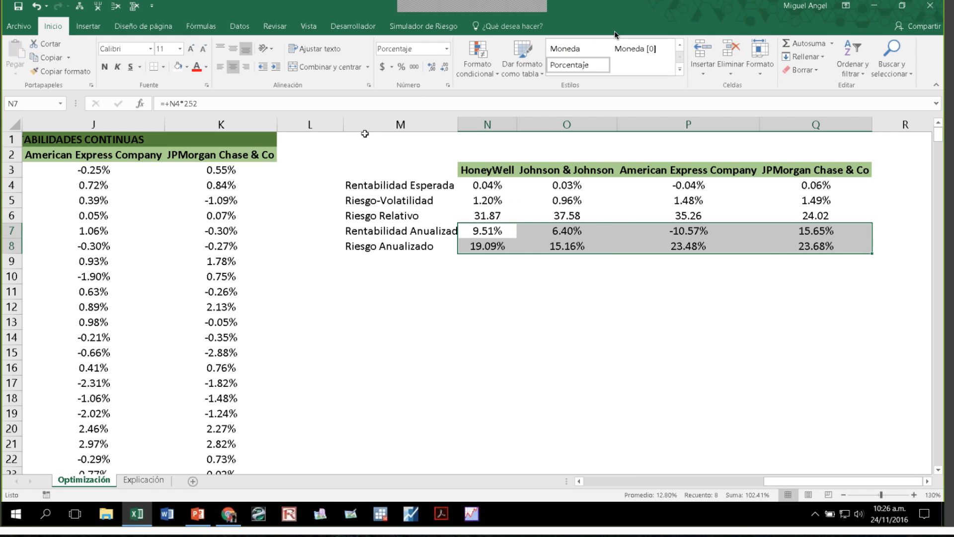
key(Down)
key(Down)
key(Down)
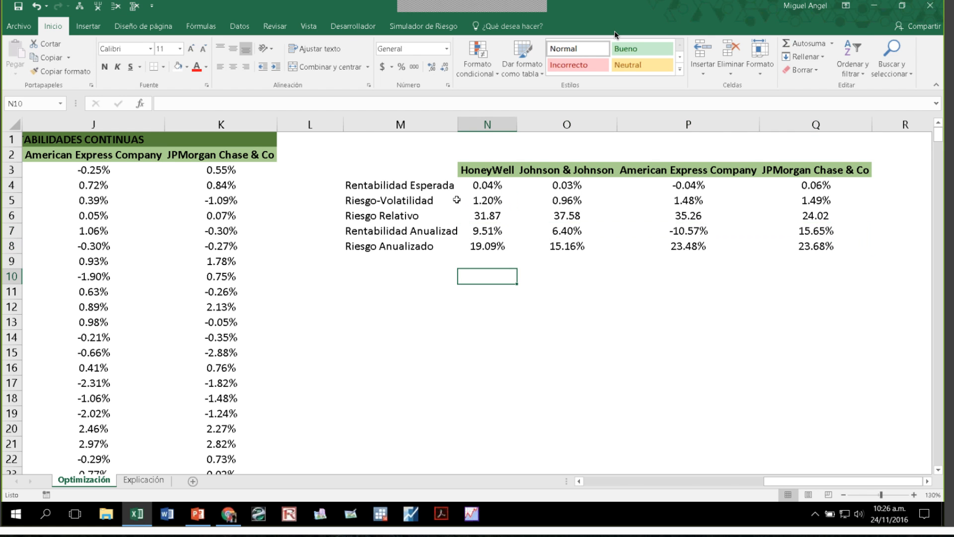
double_click(458, 125)
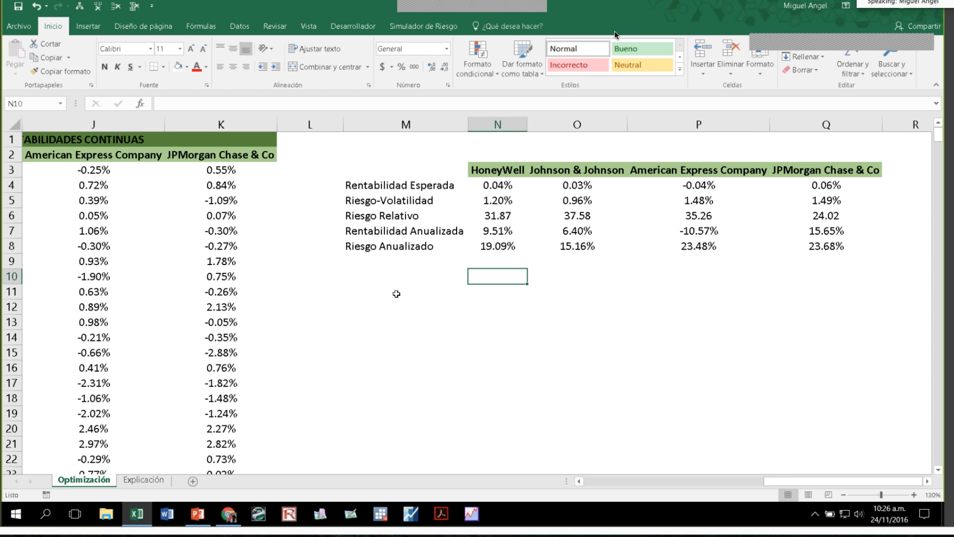
Enter the label "Participaciones" in M9.
click(392, 262)
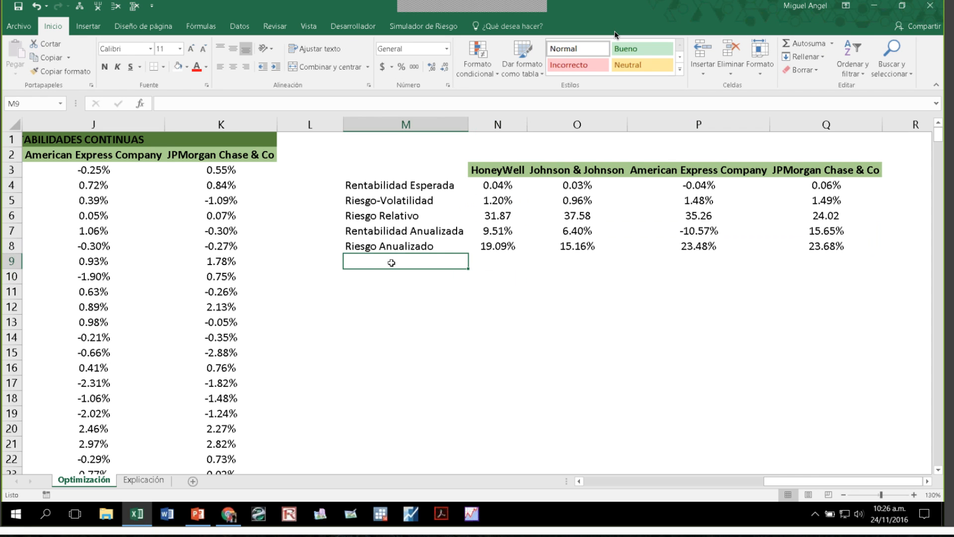
text(Partic)
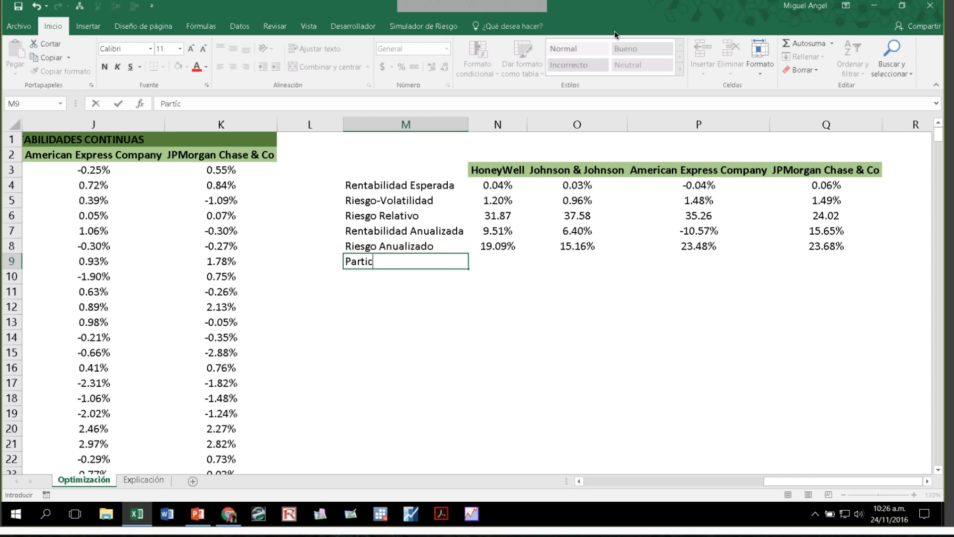
text(ipaciones)
key(Return)
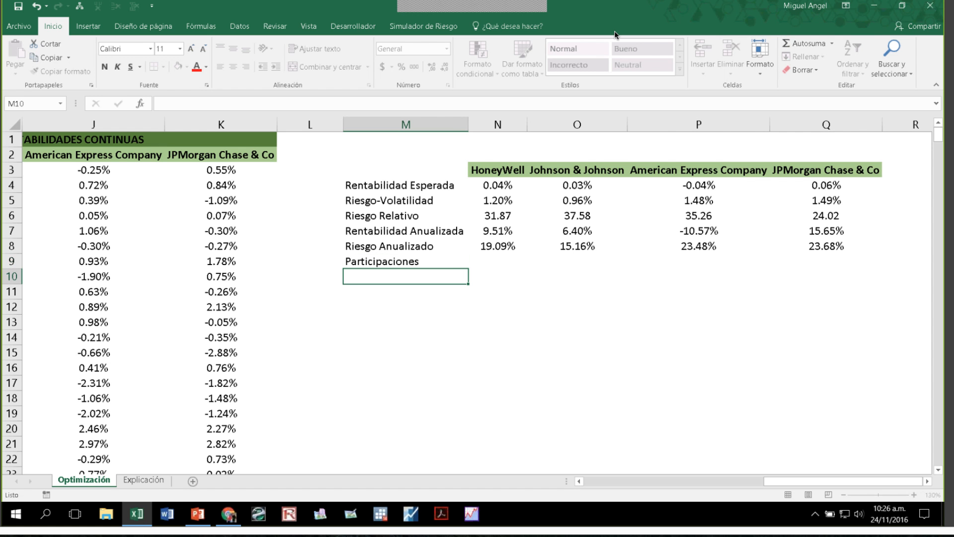
Enter a 25% participation for each of the four stocks in N9:Q9 and centre the values.
key(Up)
key(Right)
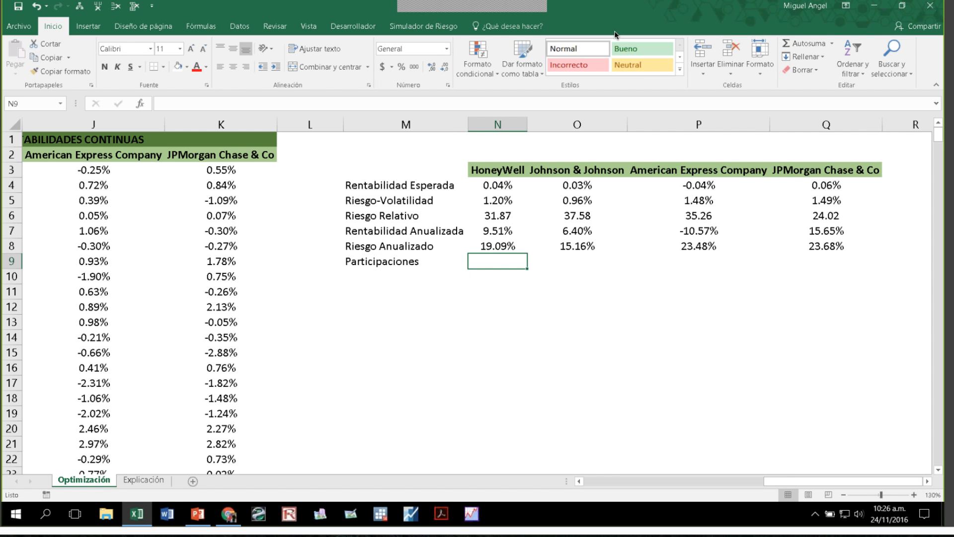
text(25%)
key(ctrl+Return)
key(ctrl+c)
key(Right)
key(shift+Right)
key(shift+Right)
key(ctrl+v)
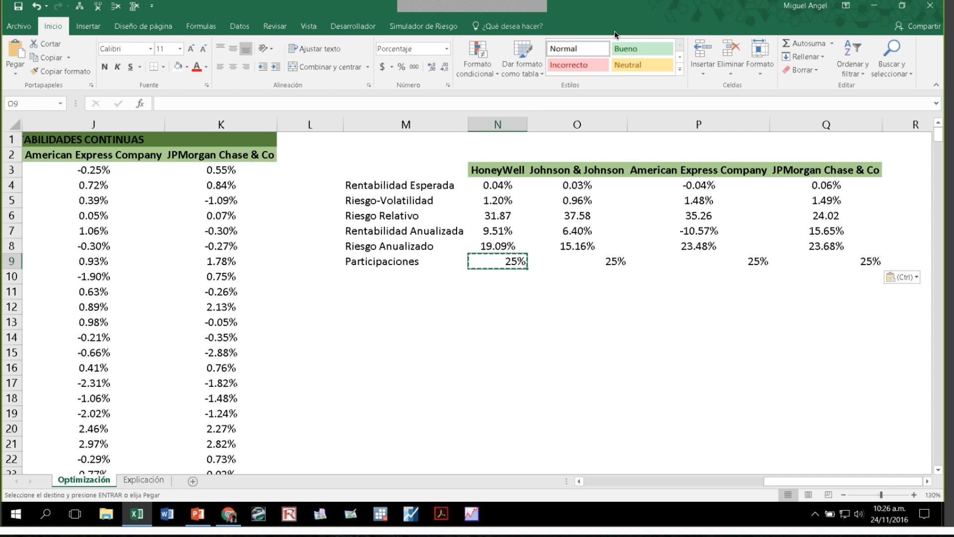
key(ctrl+shift+Right)
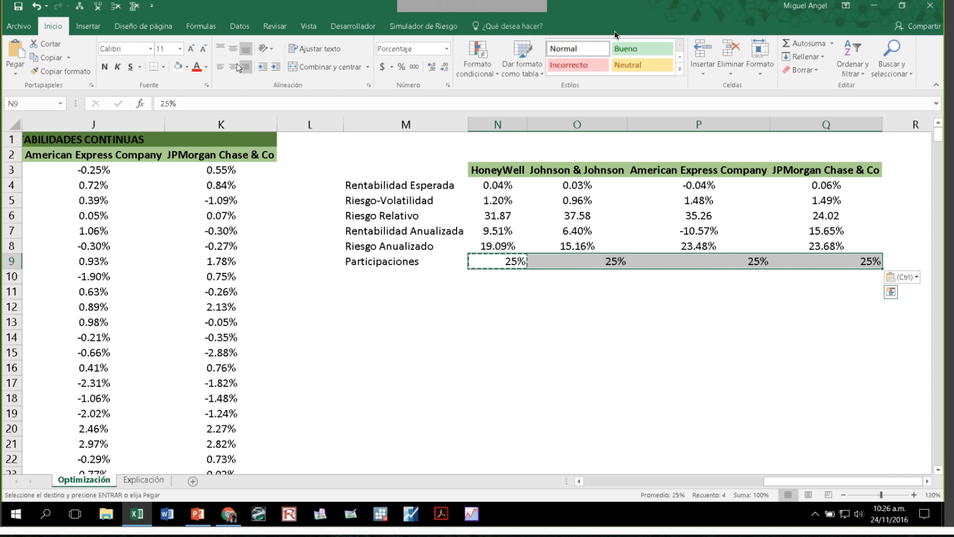
click(237, 66)
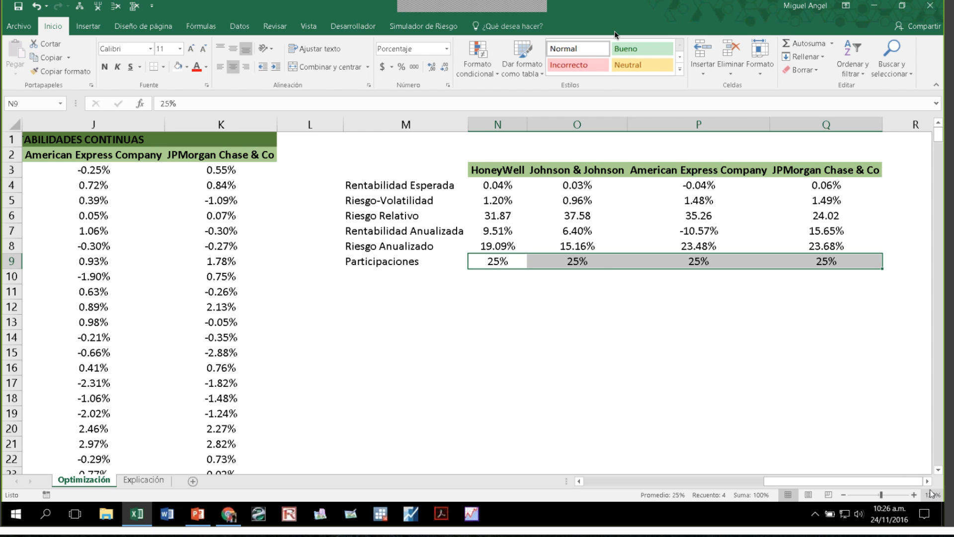
Total the participations in R9 with the formula +SUMA(N9:Q9).
scroll(640, 323, right, 2)
click(650, 257)
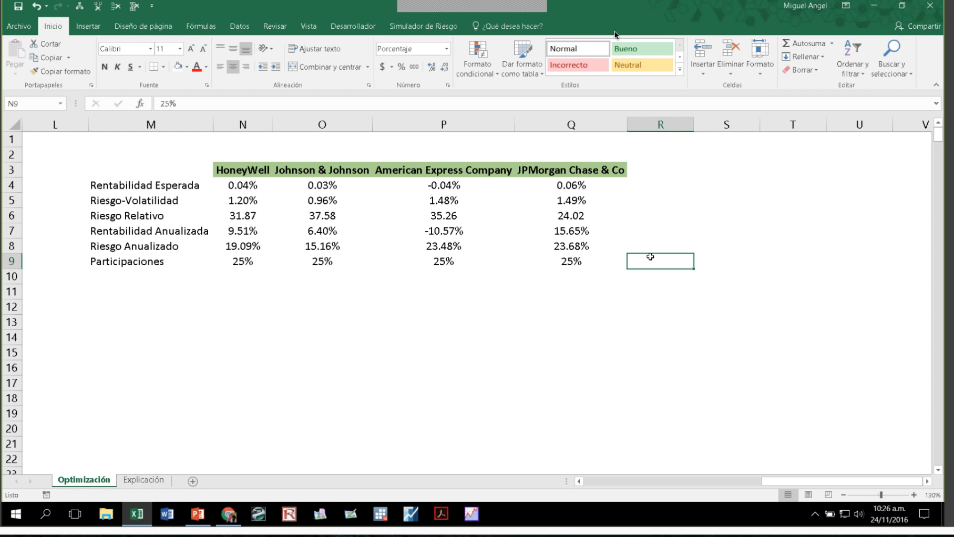
text(+suma)
key(Tab)
key(Left)
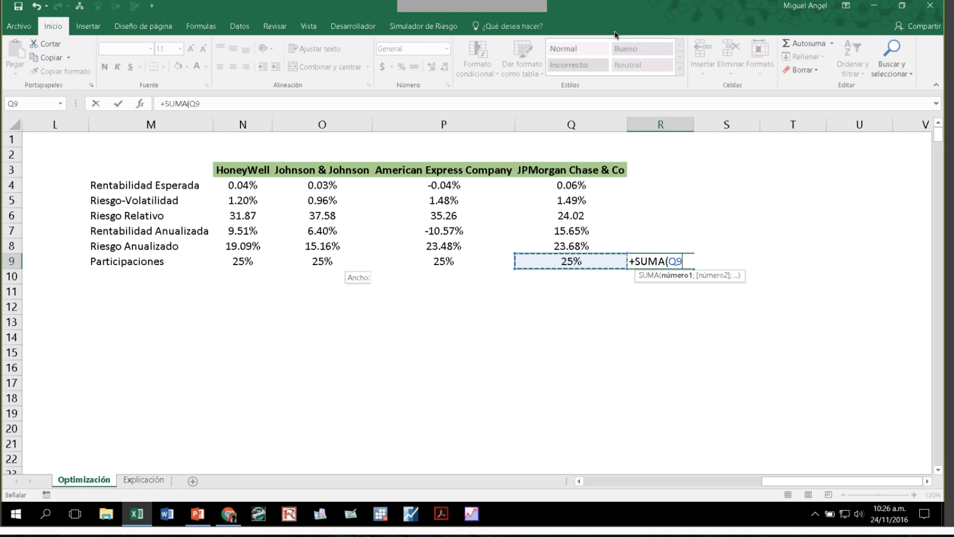
key(Return)
key(Up)
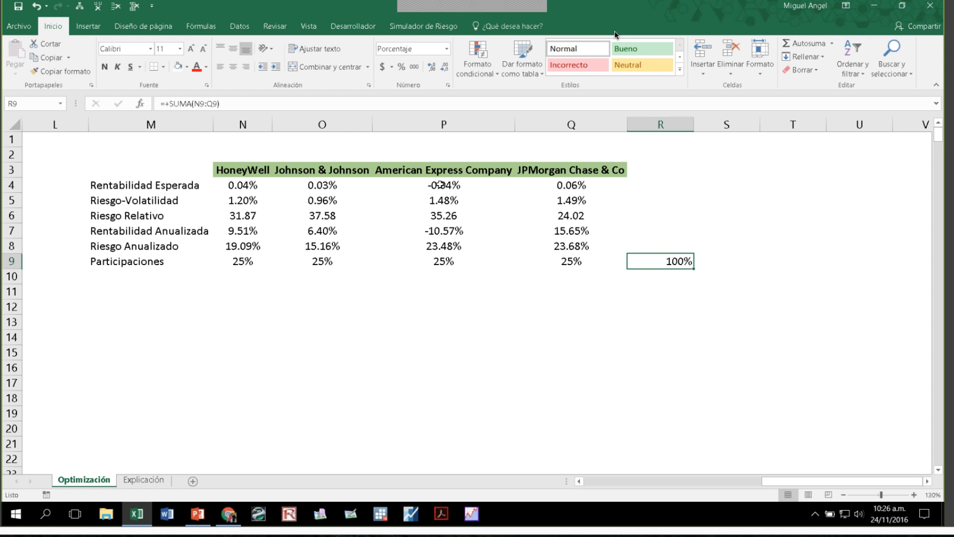
Enter the labels "Limites Inferiores" in M10 and "Limites Superiores" in M11.
key(Left)
key(Left)
key(Left)
key(Left)
key(Down)
key(Left)
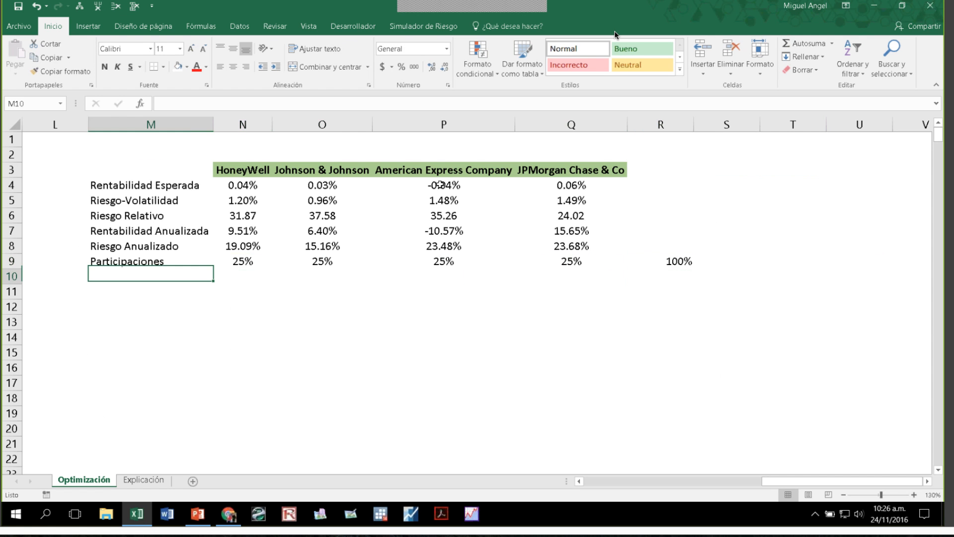
text(Lim)
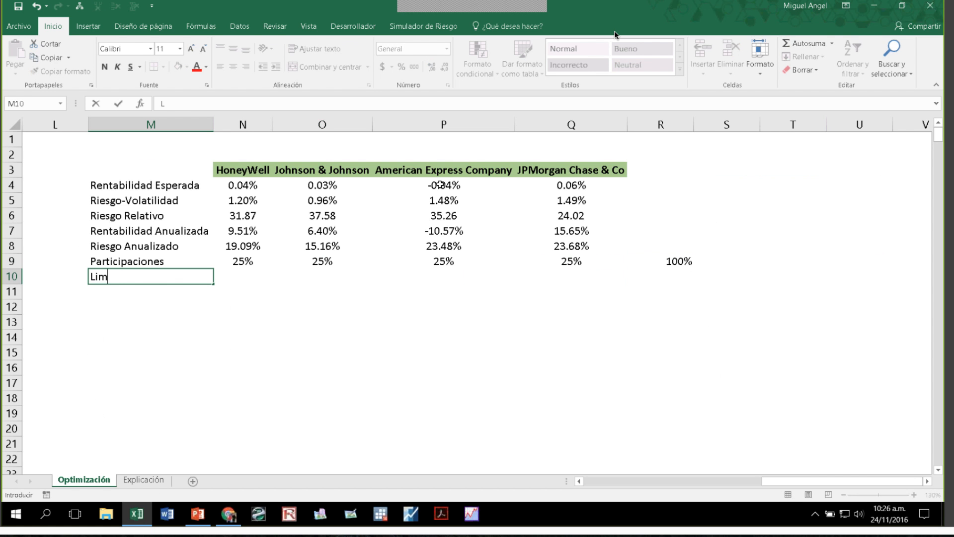
text(ites Inferiores)
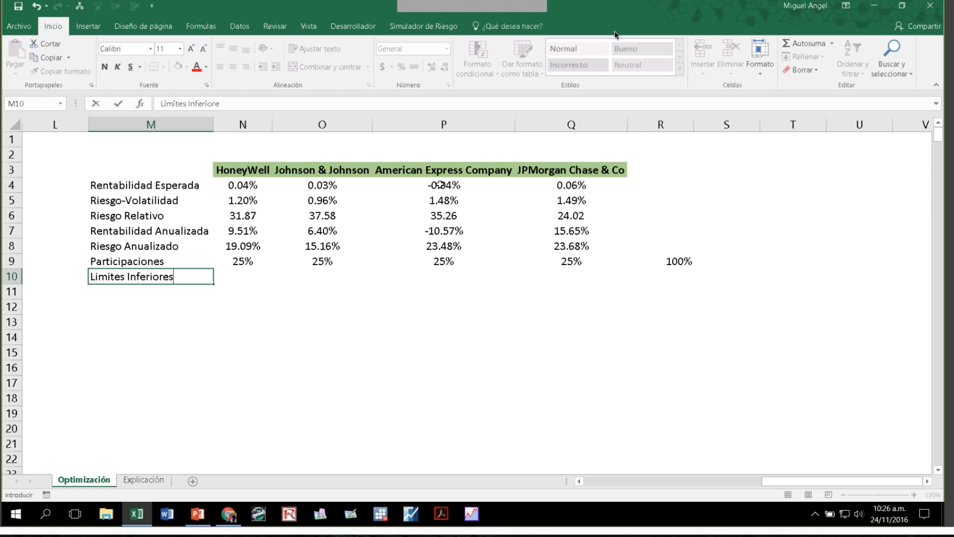
key(Return)
text(Limw)
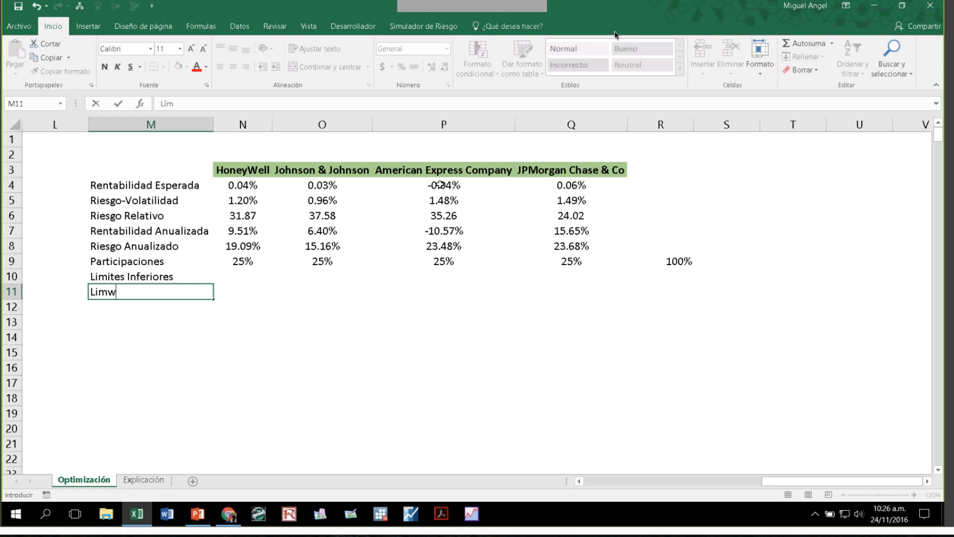
key(BackSpace)
text(ites Superiore)
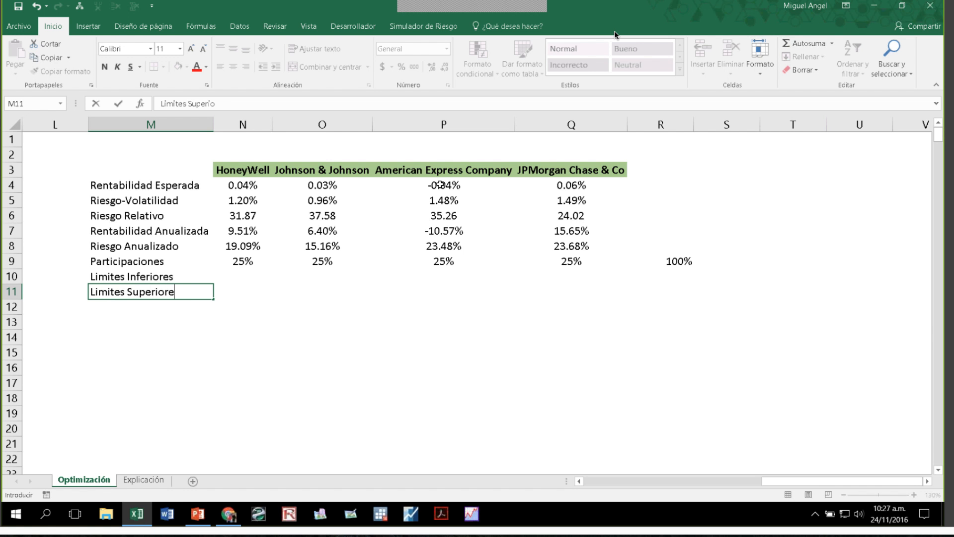
text(s)
key(Return)
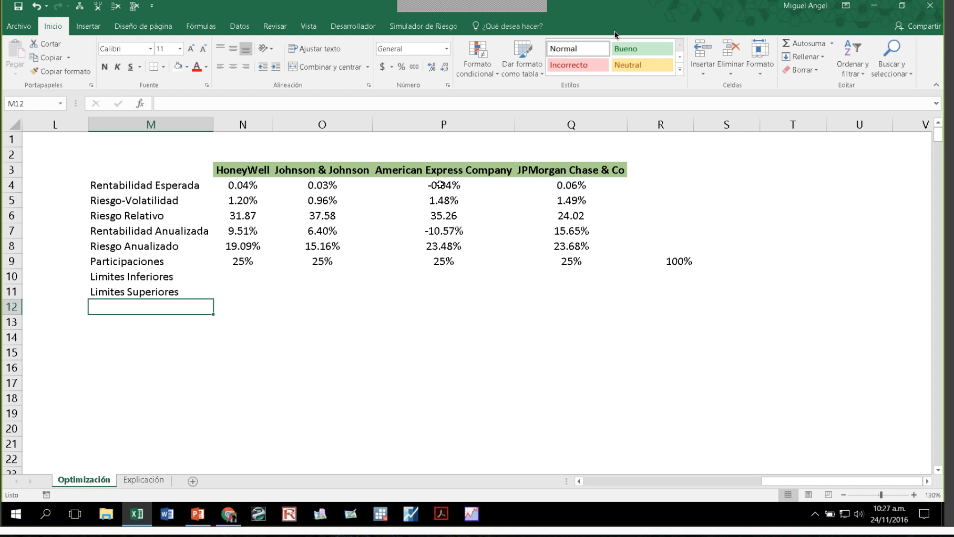
Set HoneyWell's lower limit in N10 to 0% and its upper limit in N11 to 100%.
key(Up)
key(Up)
key(Right)
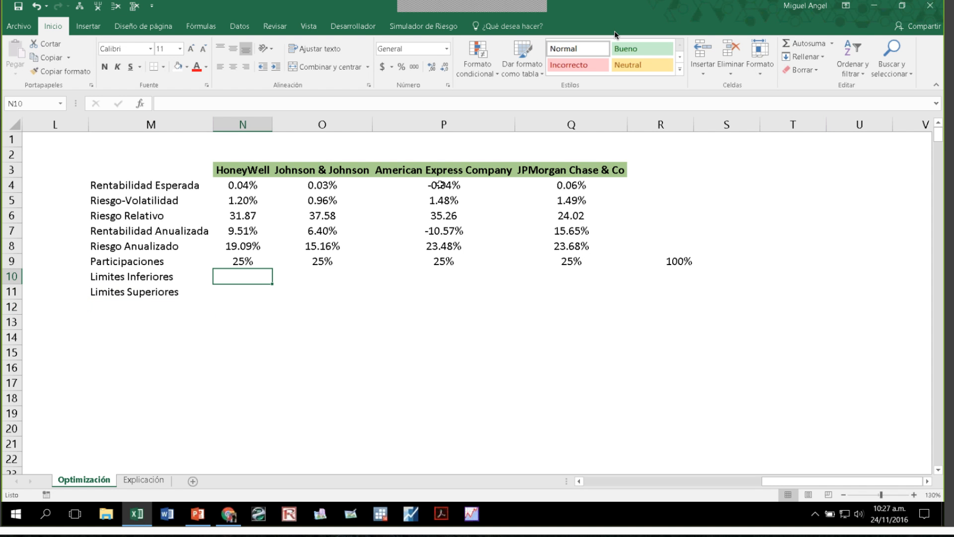
text(0%)
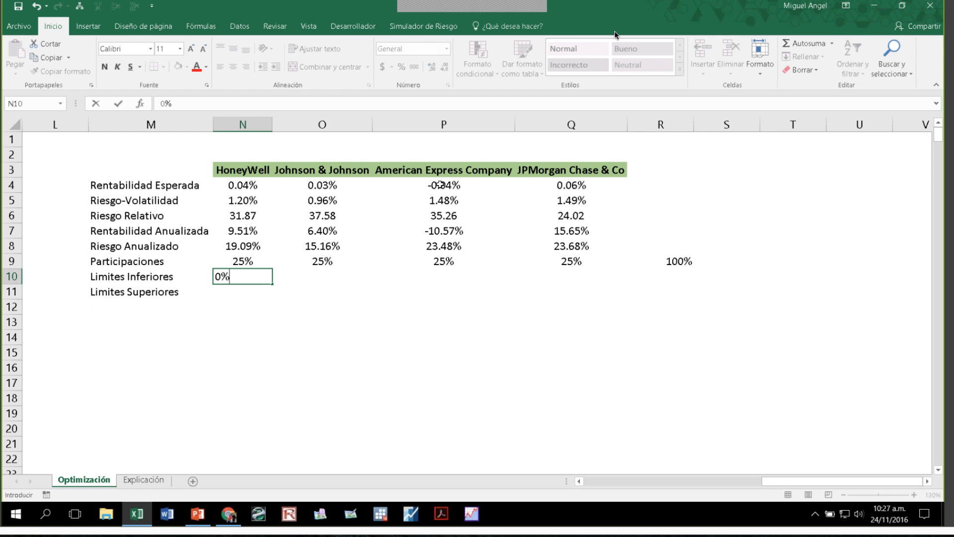
key(Return)
text(100%)
key(Up)
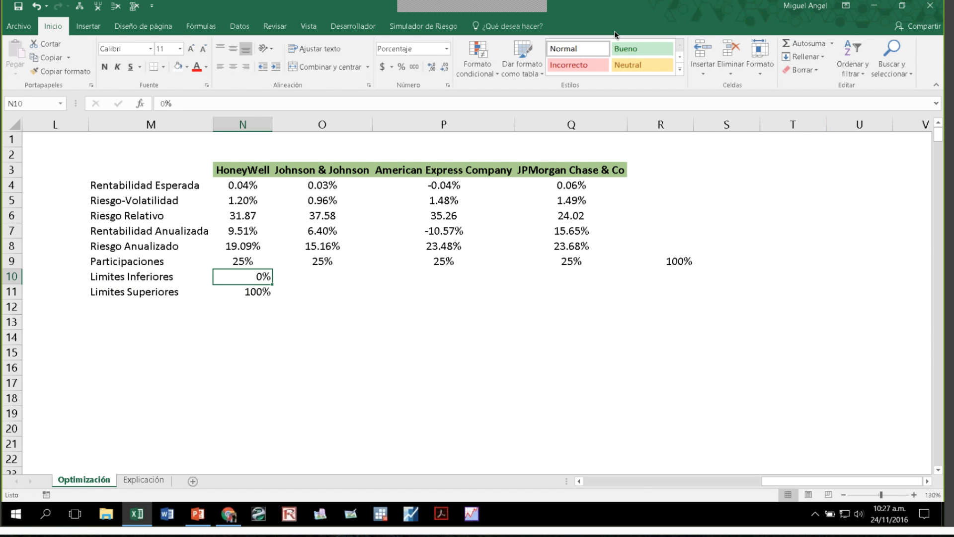
Copy HoneyWell's lower and upper limits from N10:N11 to the other three stocks in O10:Q11.
key(shift+Down)
key(ctrl+c)
key(Right)
key(shift+Right)
key(shift+Right)
key(shift+Down)
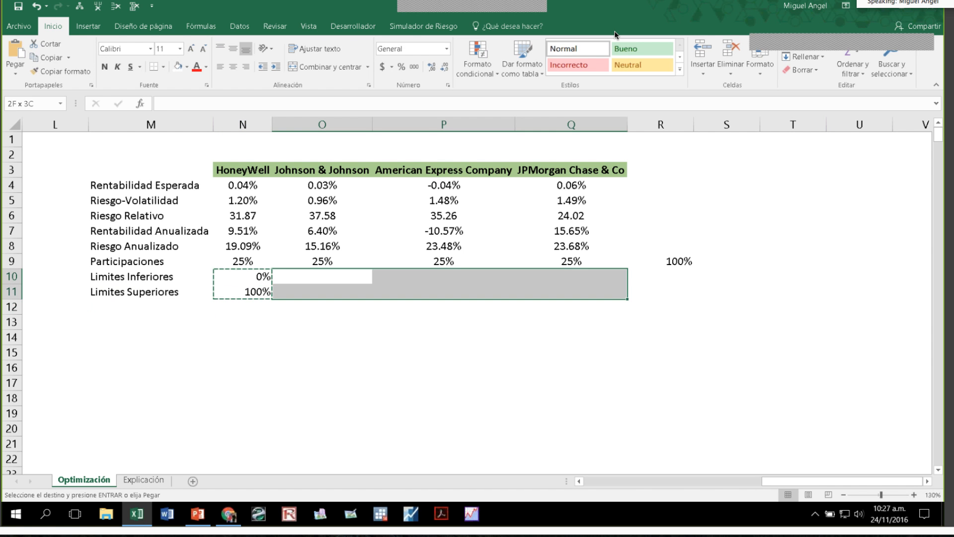
key(ctrl+v)
key(Left)
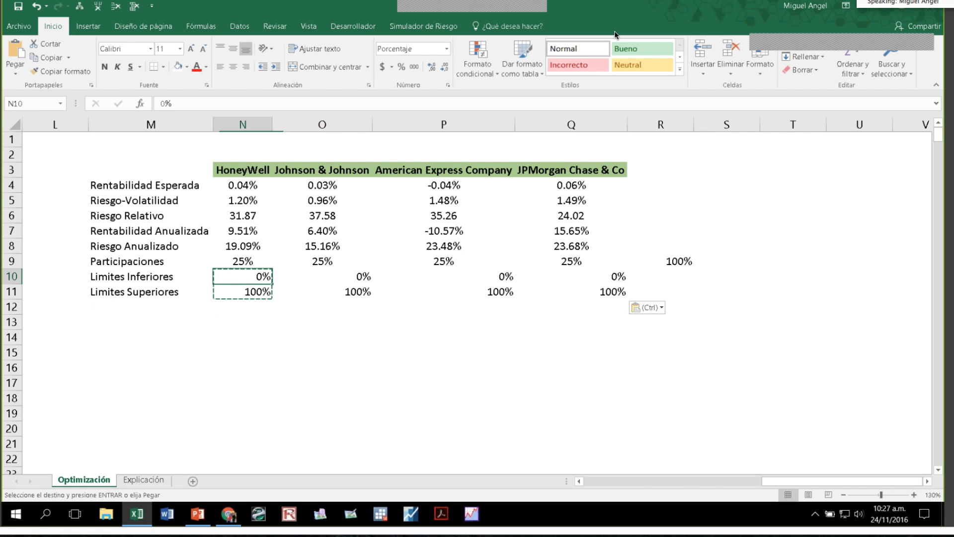
Centre the lower and upper limit values in N10:Q11.
key(shift+Right)
key(shift+Right)
key(shift+Right)
key(shift+Down)
click(234, 72)
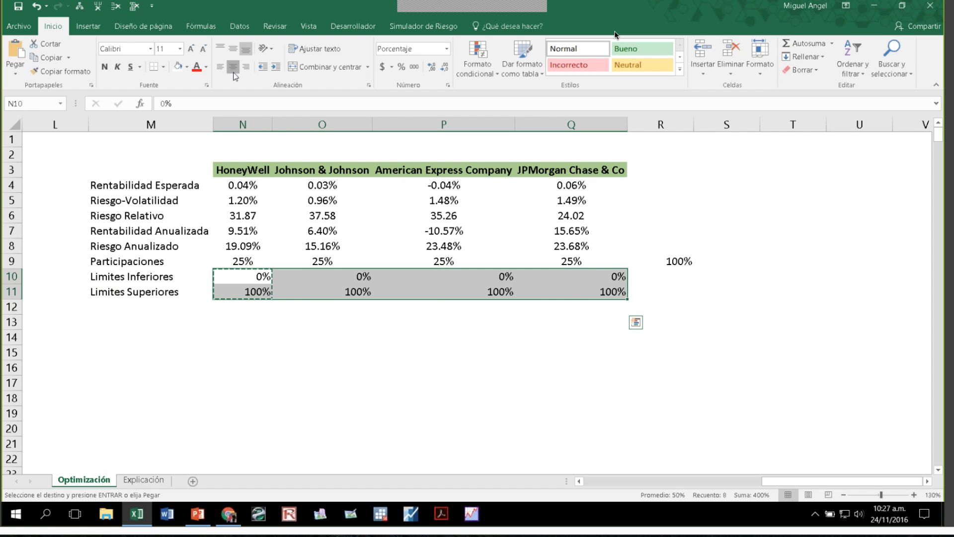
click(245, 335)
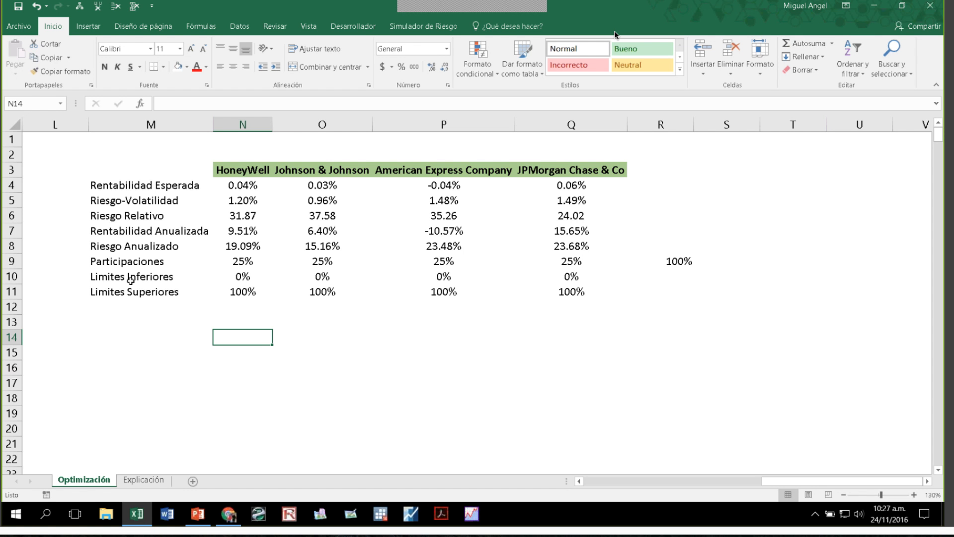
Review the participations in N9:Q9 against the lower and upper limit rows beneath them.
drag(130, 280, 130, 293)
click(123, 263)
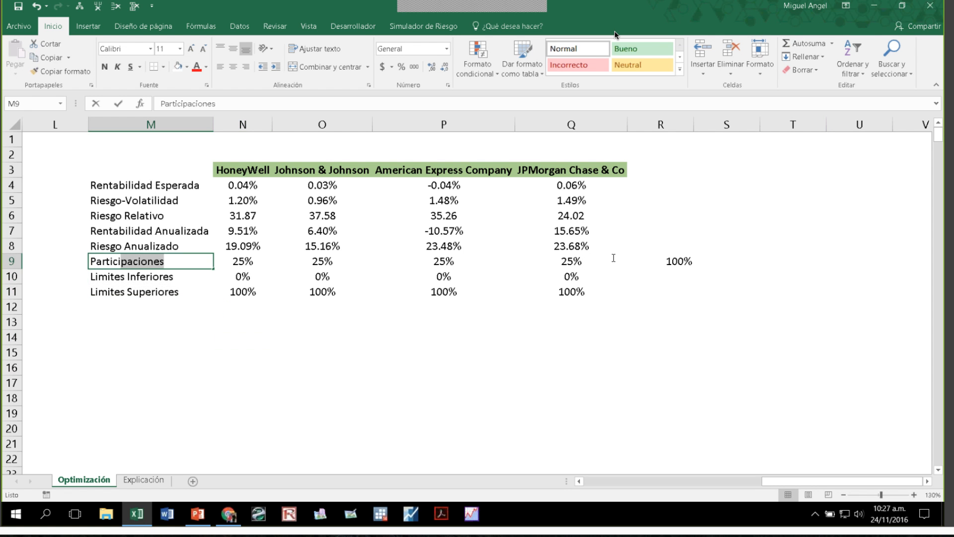
drag(243, 261, 619, 274)
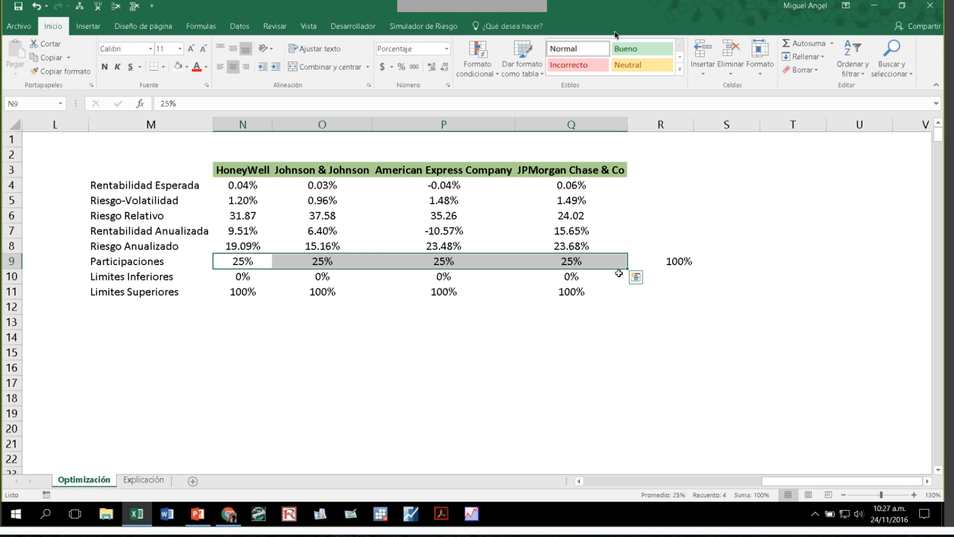
click(639, 262)
click(141, 273)
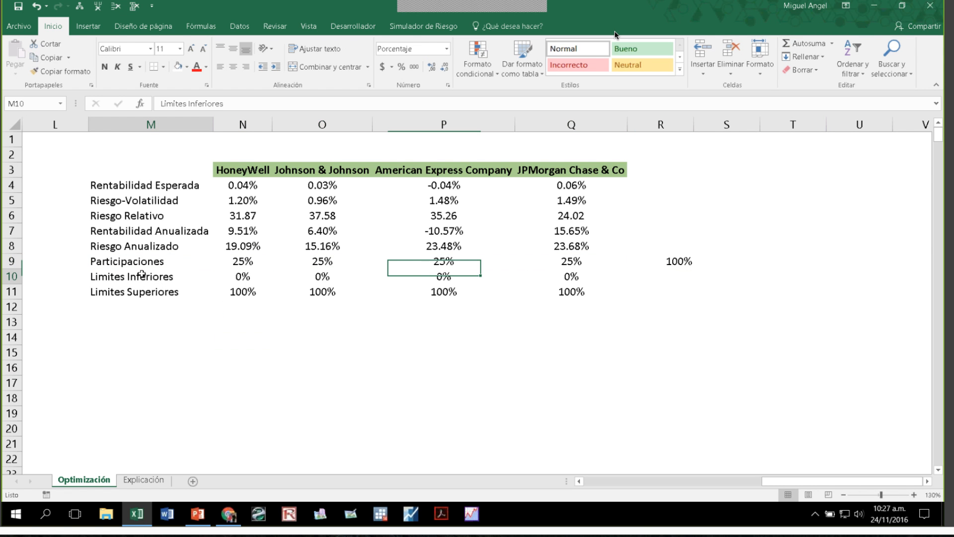
click(237, 259)
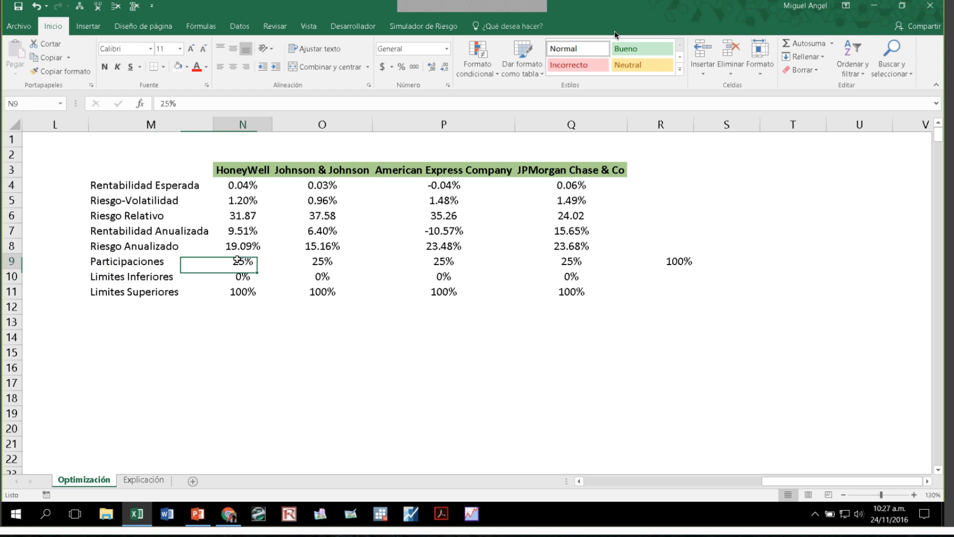
click(159, 293)
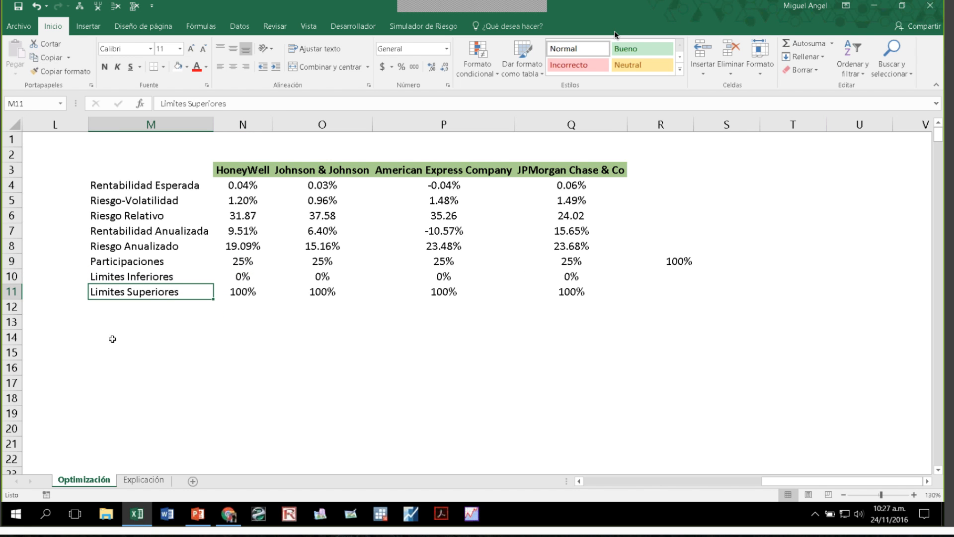
Enter the label "Rentabilidad Portafolio" in M15.
drag(112, 339, 146, 363)
click(145, 363)
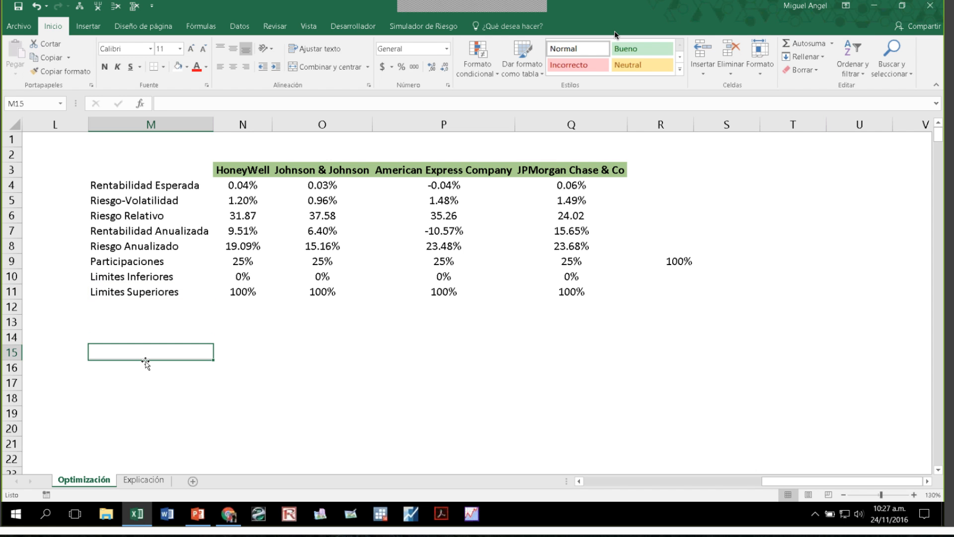
text(Renta)
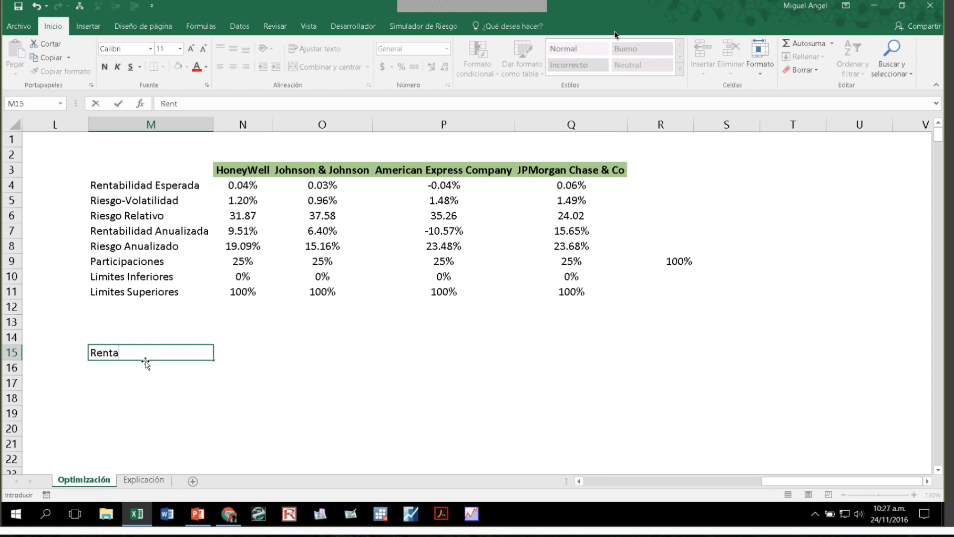
text(bilidad )
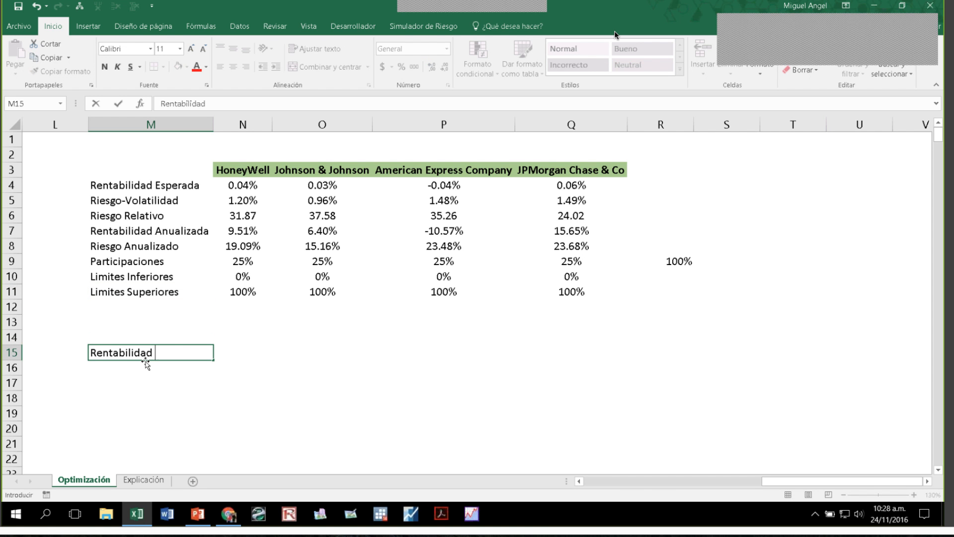
text(Portafolio)
key(Return)
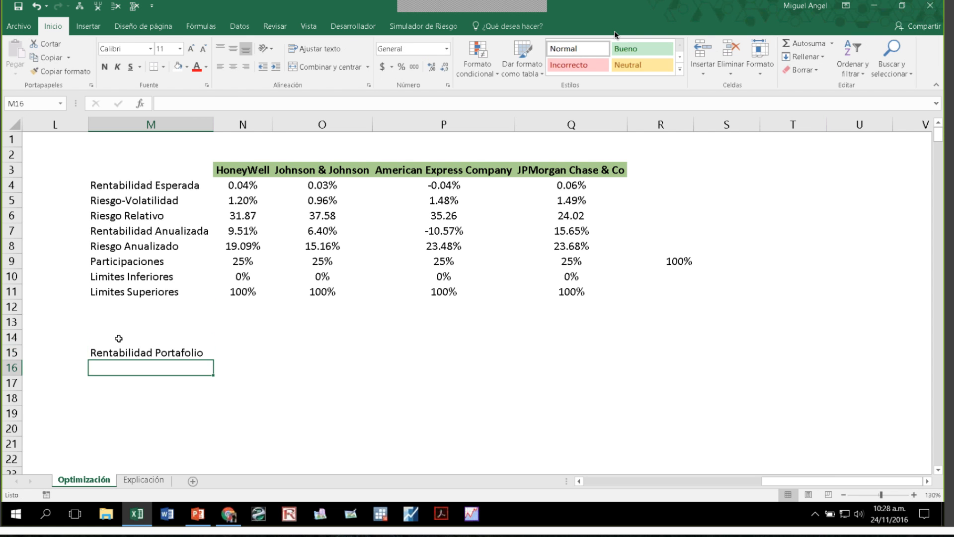
Check the date range of the historical prices in column A, from the first date to the last.
click(102, 351)
key(Left)
key(Left)
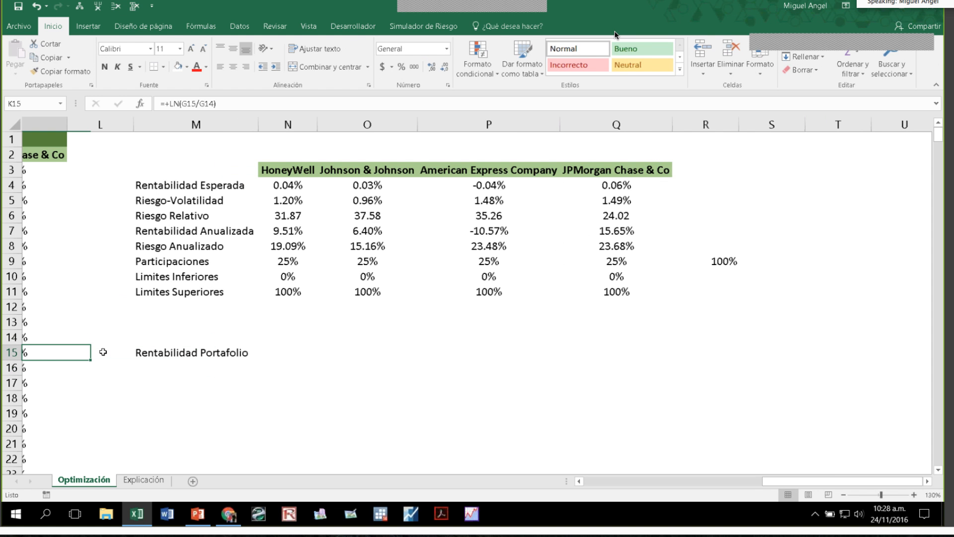
key(Home)
key(ctrl+Home)
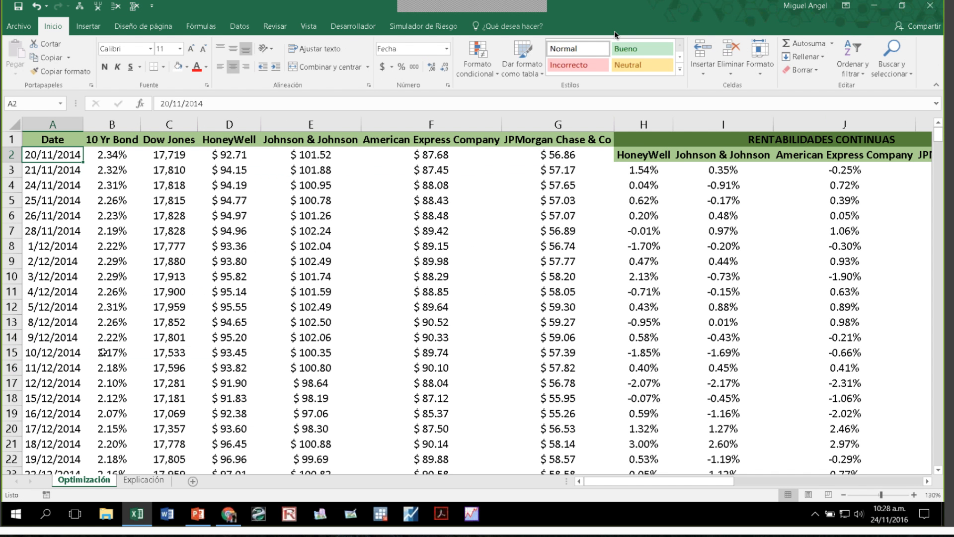
key(ctrl+shift+Down)
key(ctrl+shift+Down)
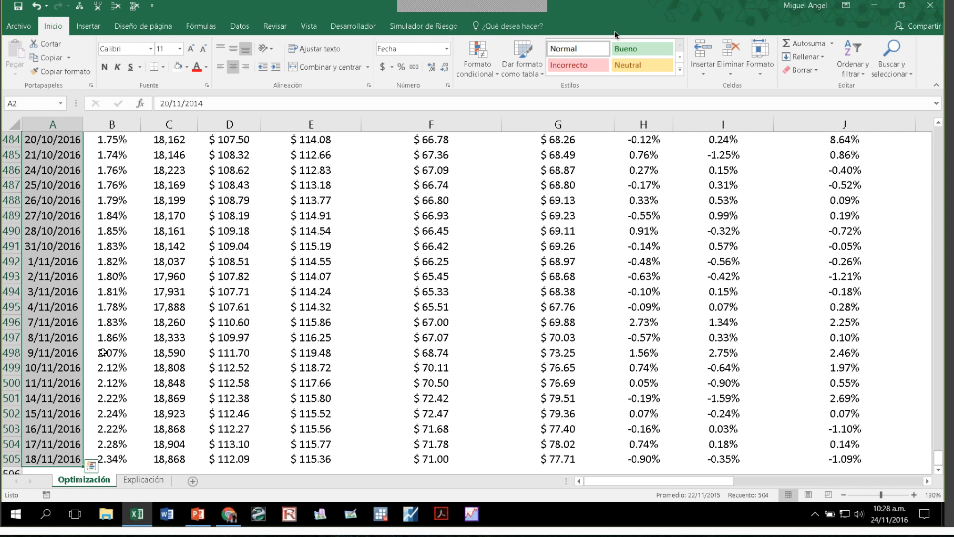
key(ctrl+Home)
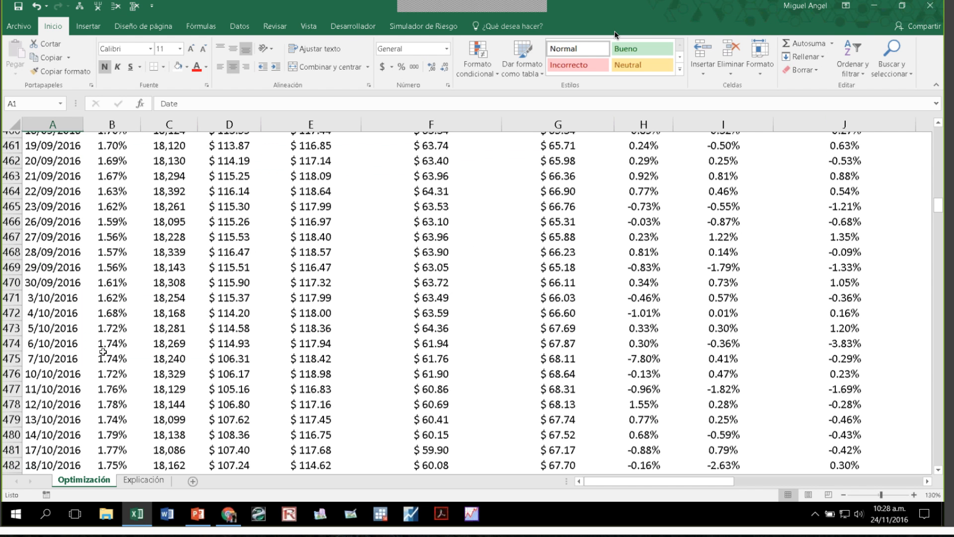
Return to the optimization table and enter the label "Riesgo del Portafolio" in M16.
key(Right)
key(Right)
key(Right)
key(Right)
key(Right)
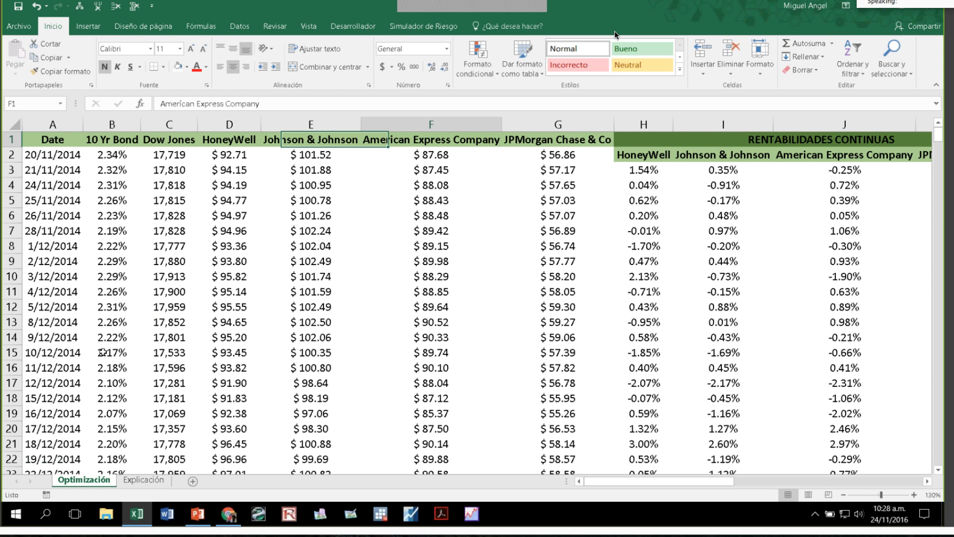
key(Right)
key(Right)
key(Right)
key(Right)
key(Right)
key(Right)
key(Right)
key(Right)
key(Right)
key(Right)
key(Right)
key(Down)
key(Down)
key(Down)
key(Down)
key(Down)
key(Down)
key(Down)
key(Down)
key(Down)
key(Down)
key(Down)
key(Down)
key(Down)
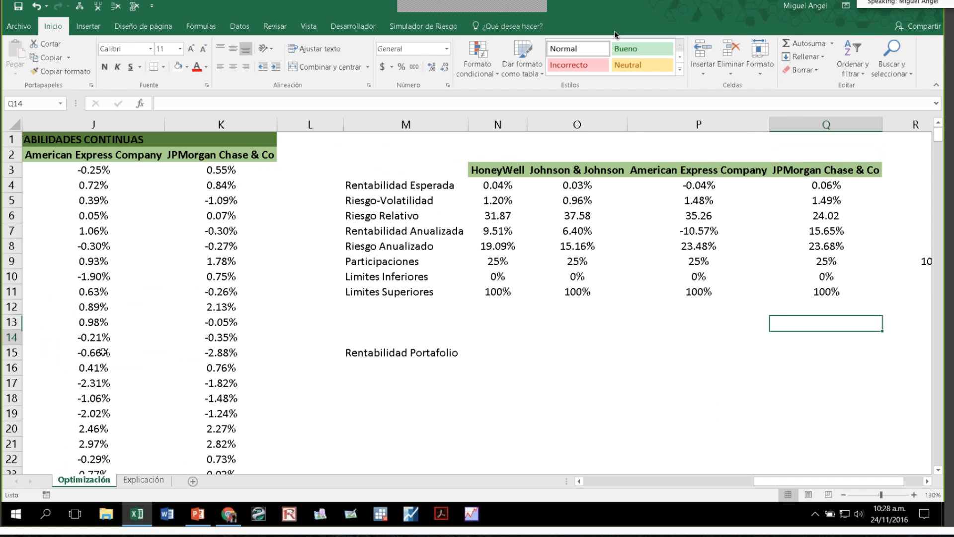
key(Left)
key(Left)
key(Left)
key(Left)
key(Left)
key(Down)
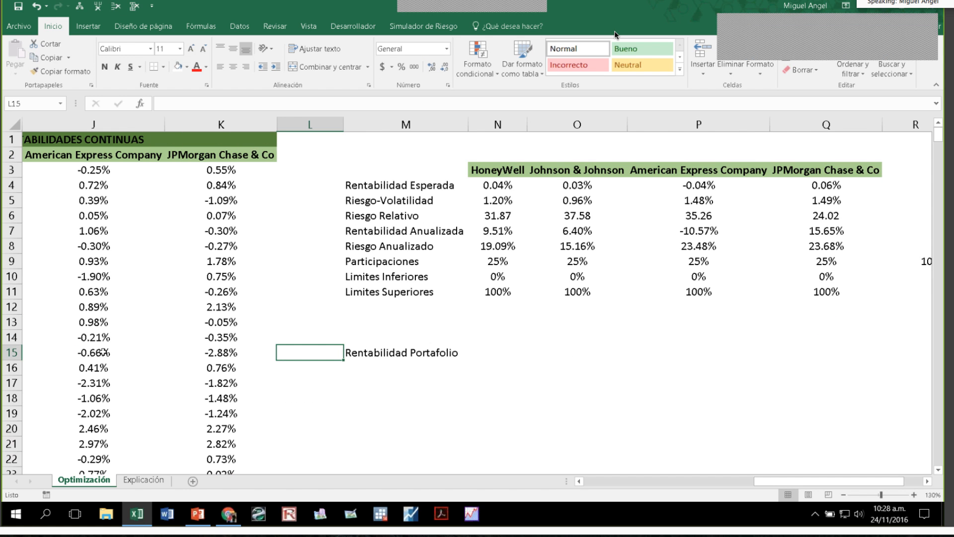
key(Right)
key(Down)
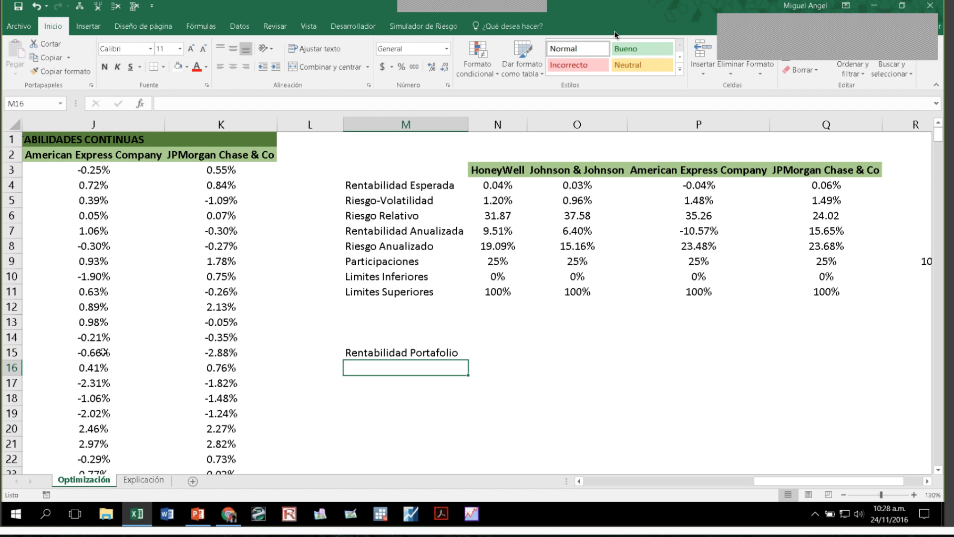
text(Riesgo d)
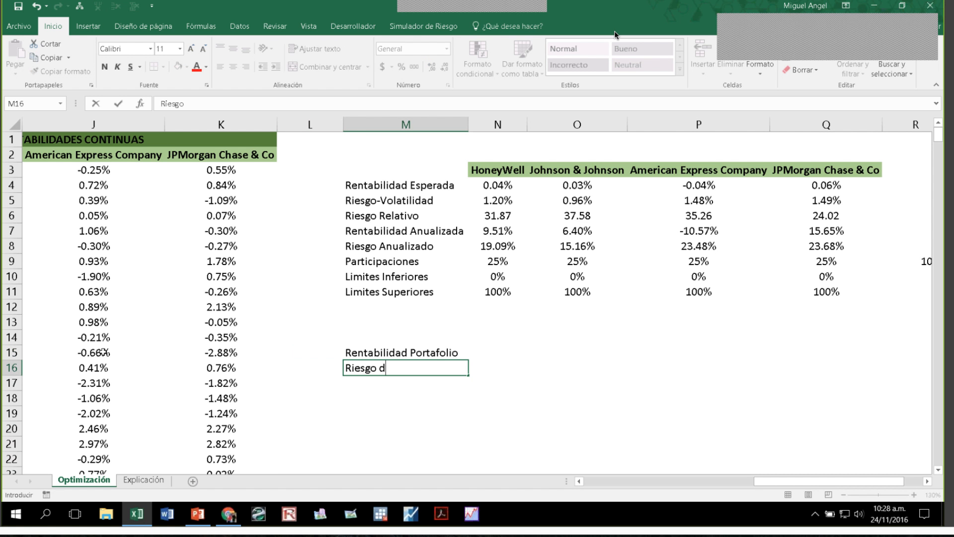
text(el Portafoli)
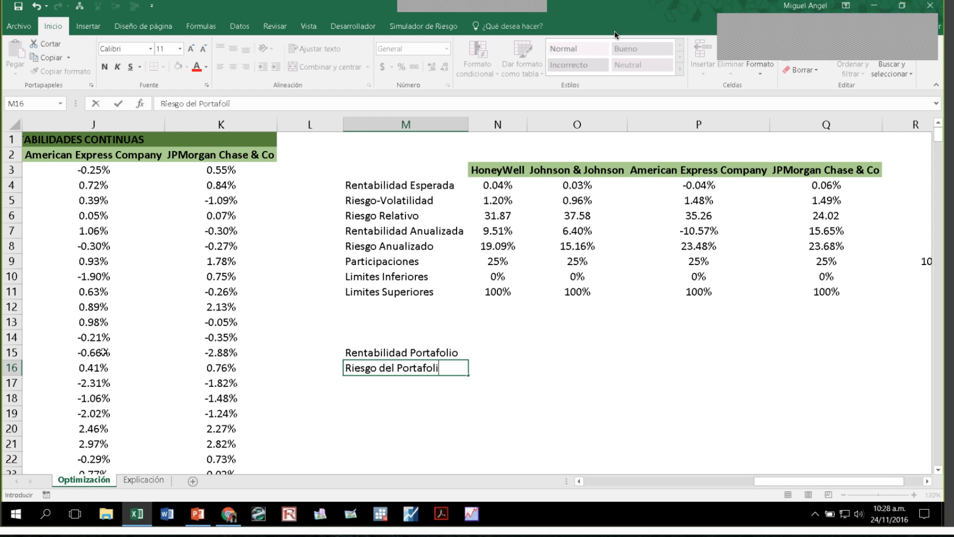
text(o)
key(Return)
key(Return)
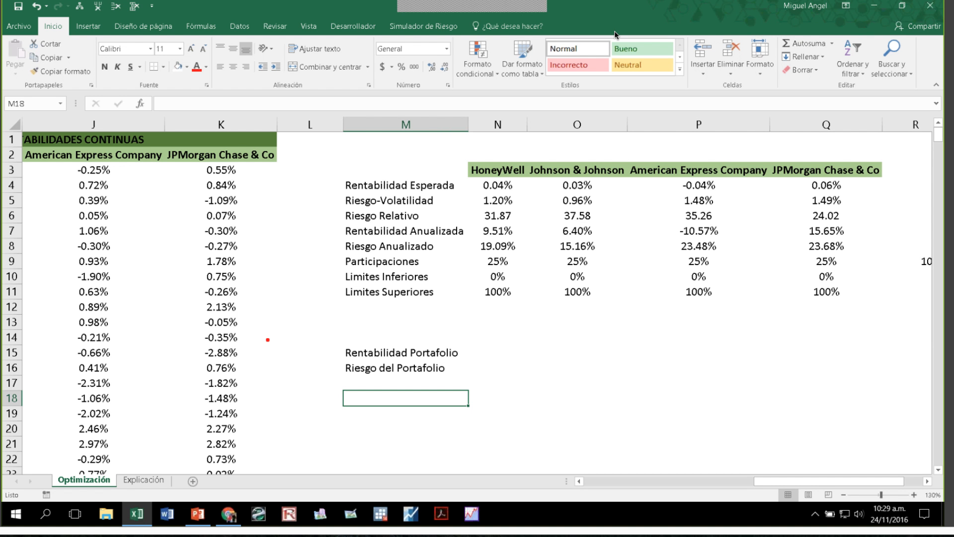
Annotate the sheet with red return and risk axes marked by happy and sad faces, plus a frontier curve with its minimum-risk point.
mouse_move(554, 321)
mouse_down()
mouse_move(676, 440)
mouse_move(756, 442)
mouse_up()
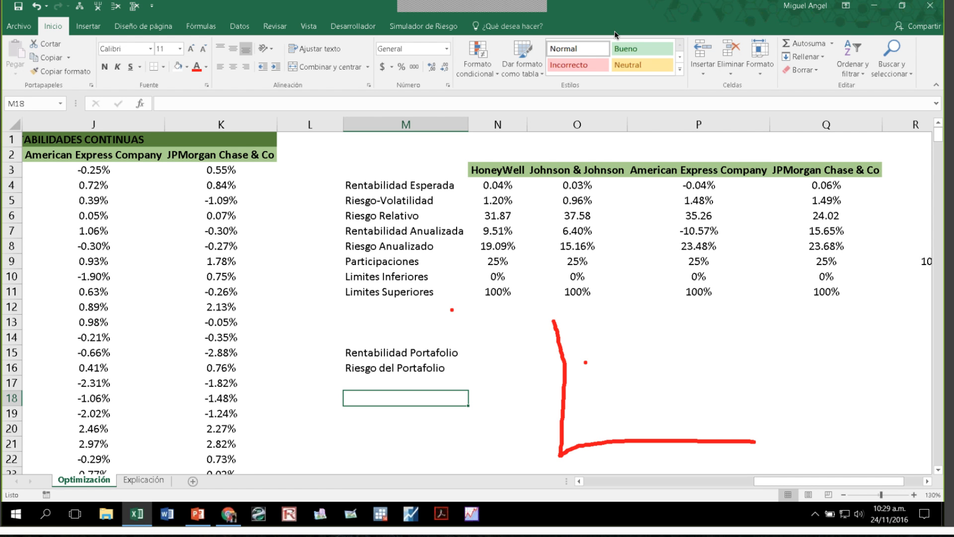
drag(515, 317, 517, 327)
drag(525, 317, 541, 330)
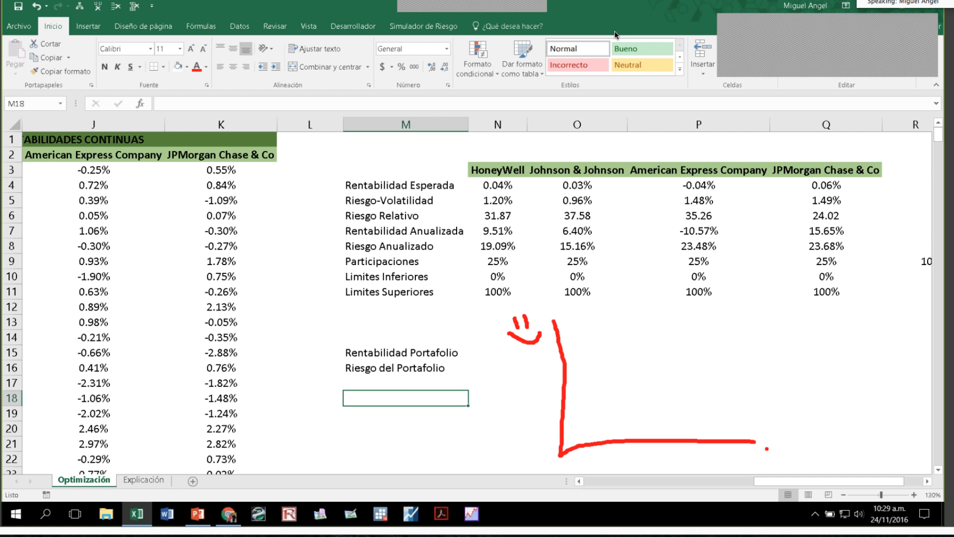
drag(767, 447, 768, 454)
drag(785, 445, 794, 469)
click(719, 416)
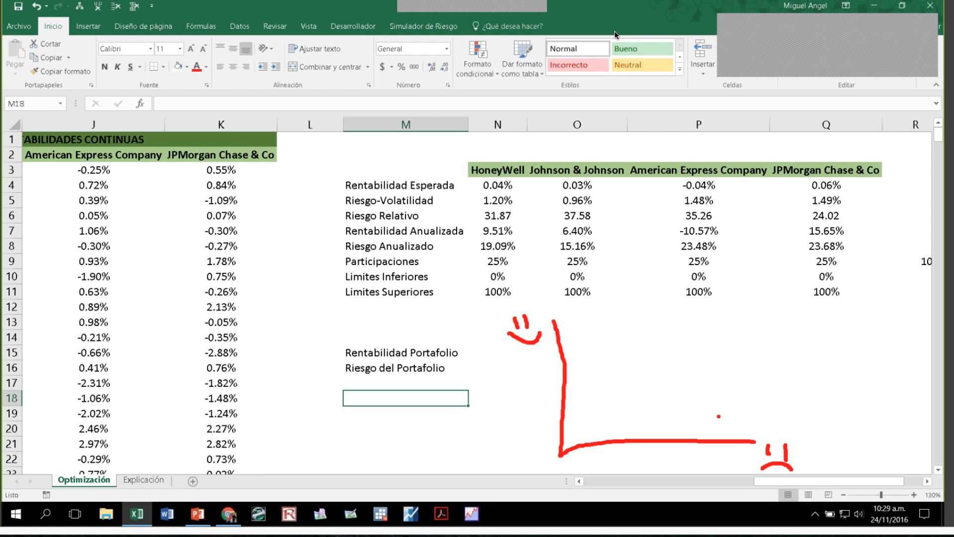
mouse_move(700, 410)
mouse_down()
mouse_move(624, 405)
mouse_move(671, 364)
mouse_move(749, 326)
mouse_up()
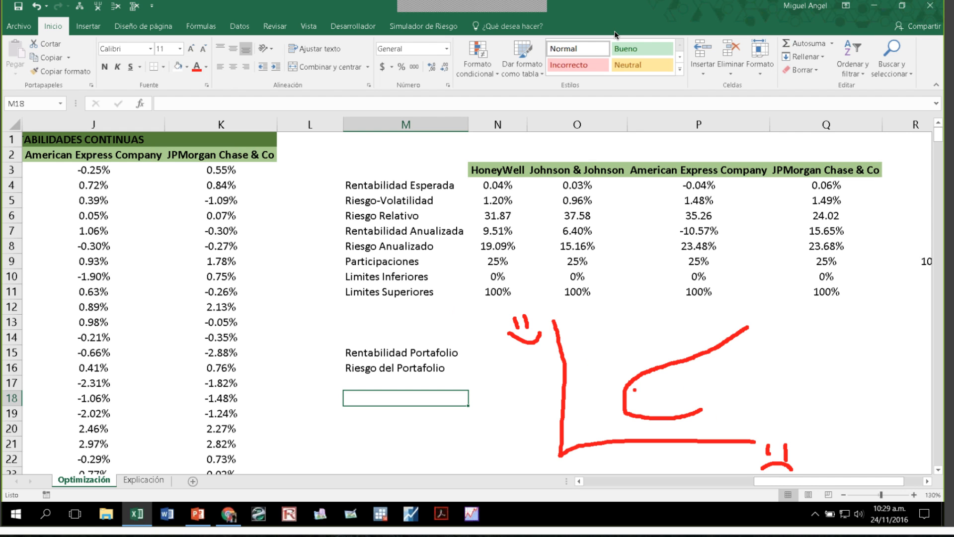
click(659, 400)
drag(714, 349, 763, 330)
click(629, 392)
Add a blue line tangent to the curve, marking its contact point and axis intercept, and clear the annotations.
drag(564, 411, 715, 325)
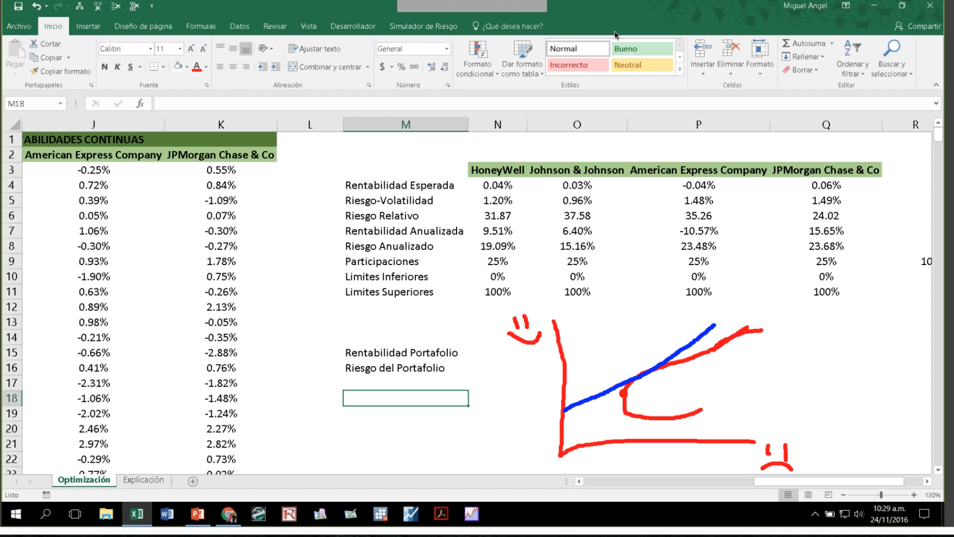
drag(637, 379, 642, 378)
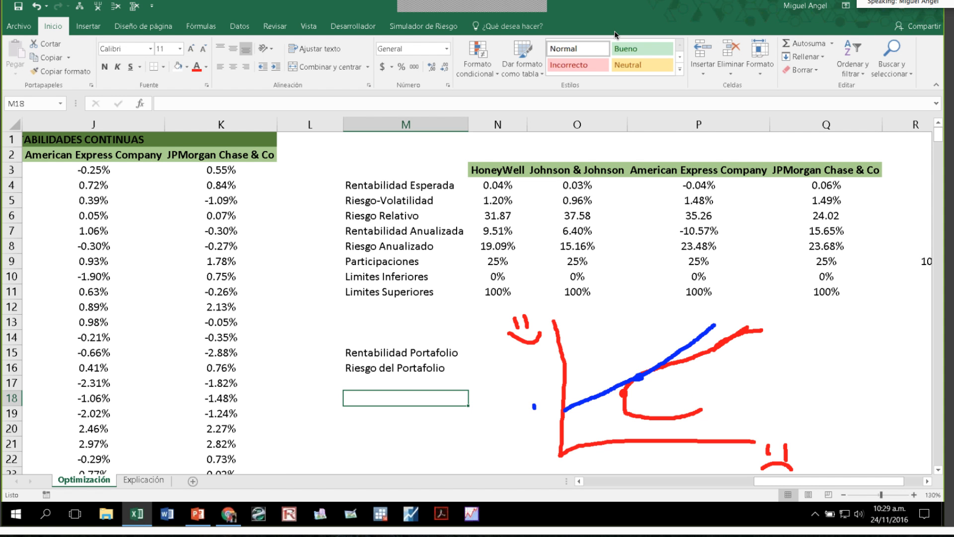
drag(534, 406, 553, 425)
click(551, 412)
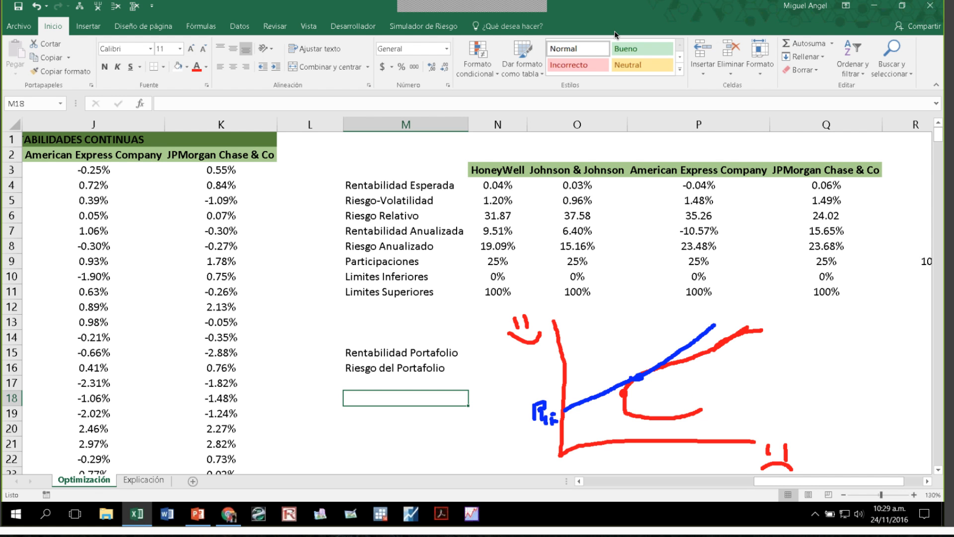
drag(636, 377, 639, 379)
key(Escape)
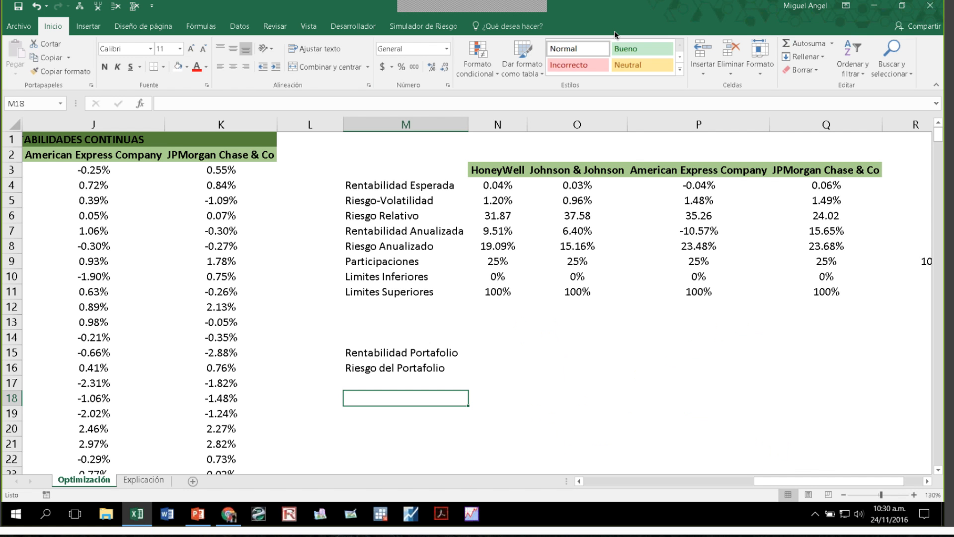
Enter the label "Índice de Sharpe" in M18.
text(I)
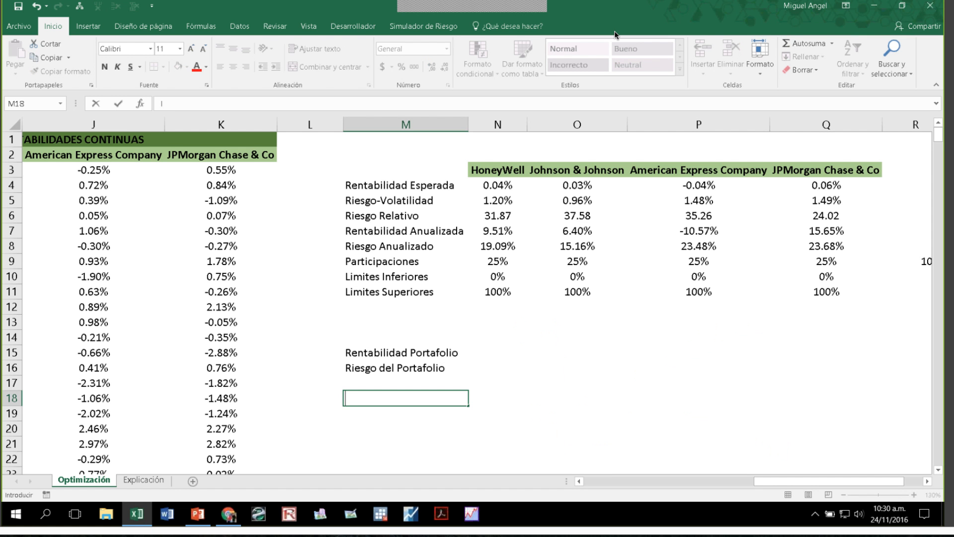
text(ÍNdide)
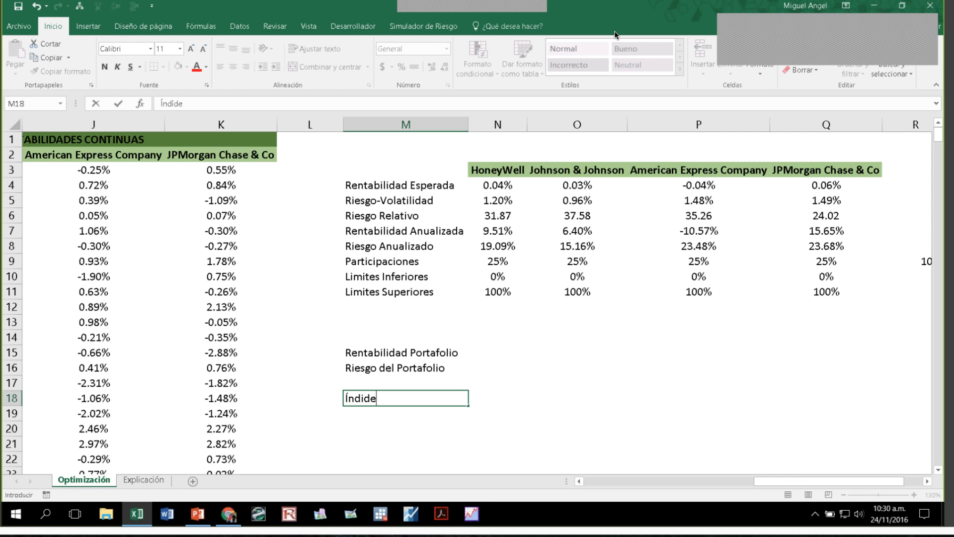
key(BackSpace)
key(BackSpace)
text(ce de Sharpe)
key(Return)
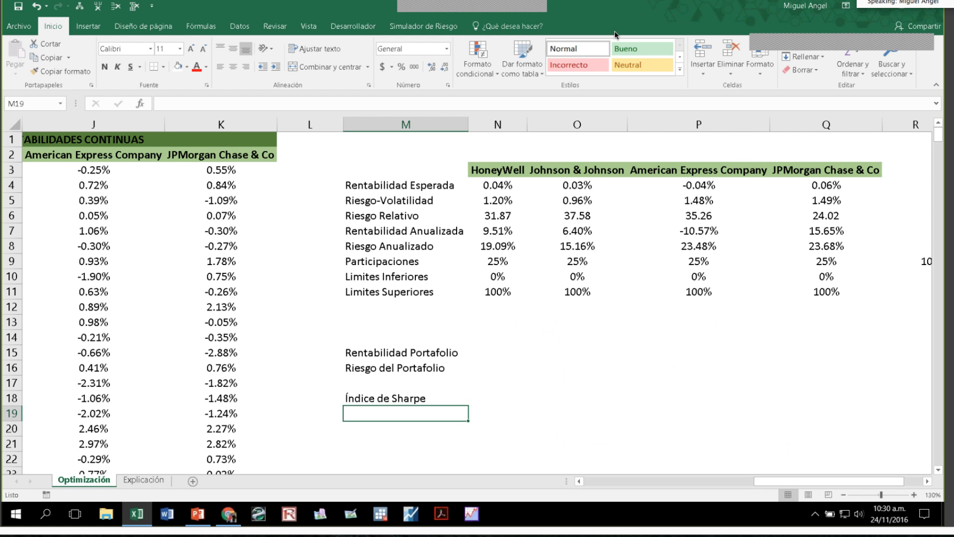
Enter the label "Omega de Keating" in M19.
text(O)
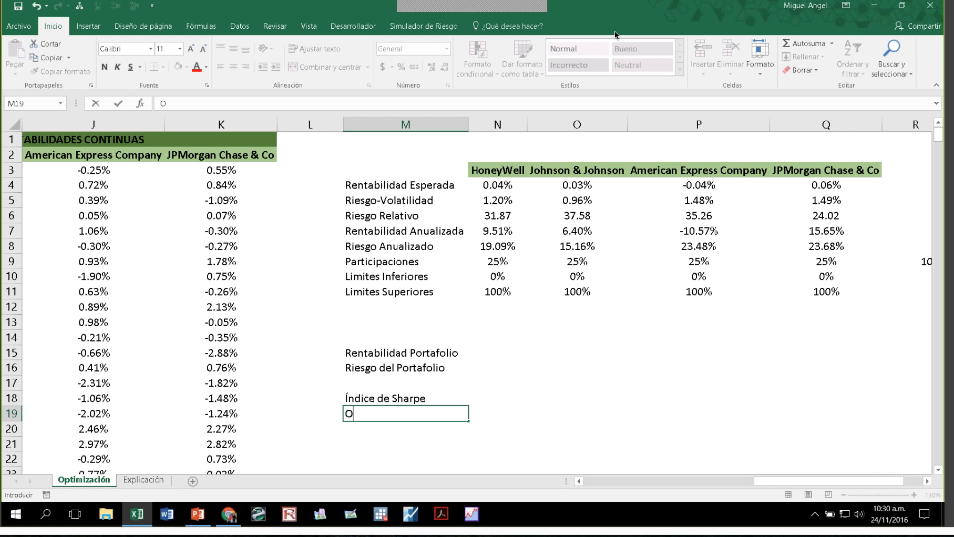
text(mega de k)
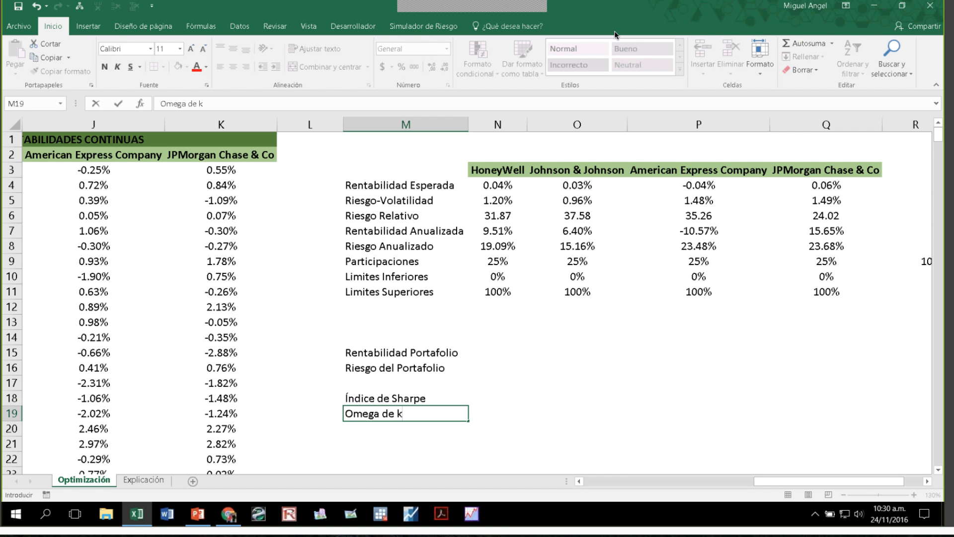
text(A)
key(BackSpace)
key(BackSpace)
text(K)
text(eato)
text(n)
key(BackSpace)
key(BackSpace)
text(ing)
key(Return)
key(Up)
key(Up)
key(Up)
key(Up)
key(Up)
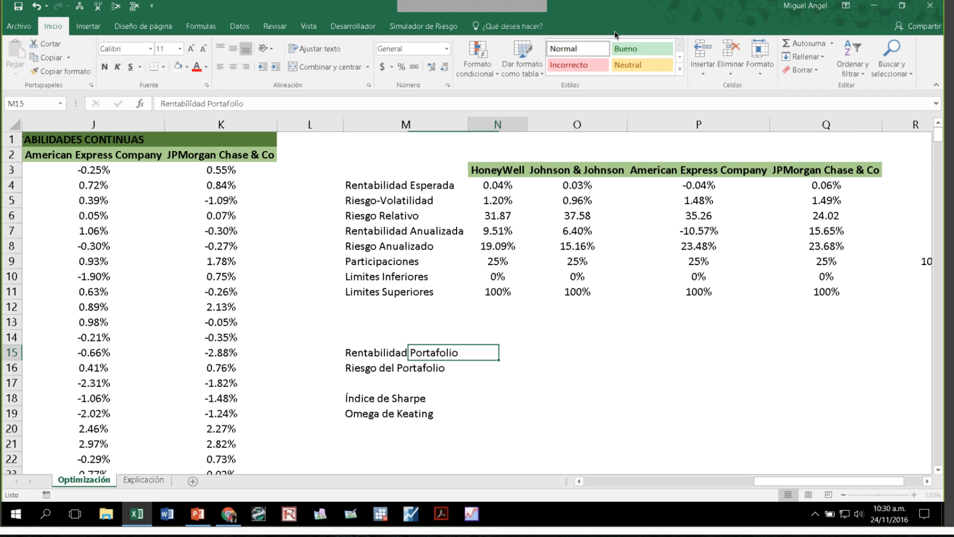
key(Right)
text(+)
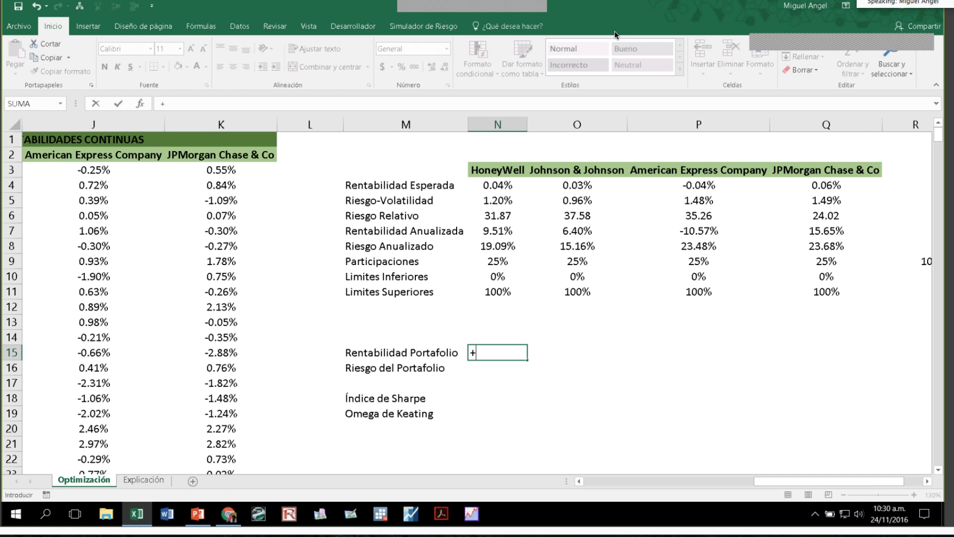
text(suma)
key(Down)
key(Down)
key(Down)
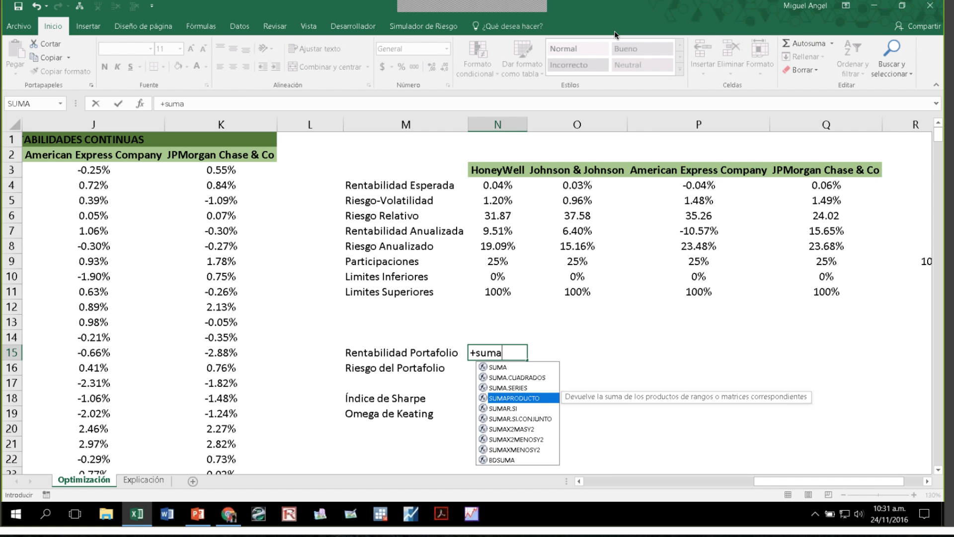
key(Tab)
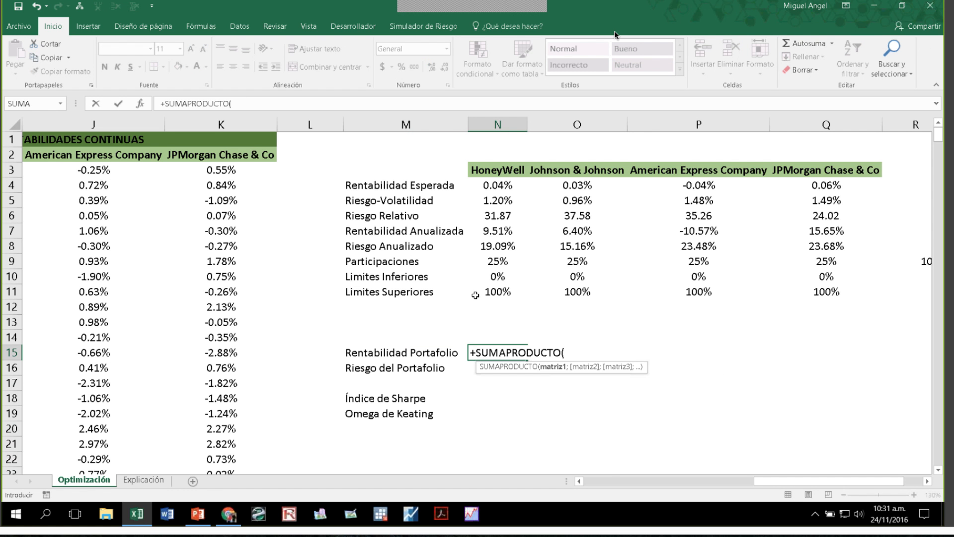
key(Escape)
Name the participation range N9:Q9 as W.
click(495, 262)
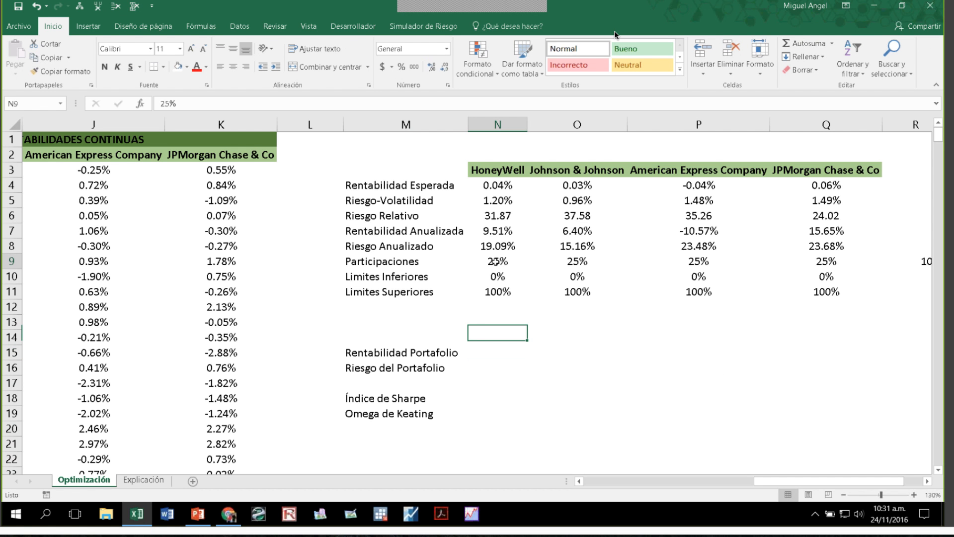
drag(495, 261, 795, 258)
click(23, 104)
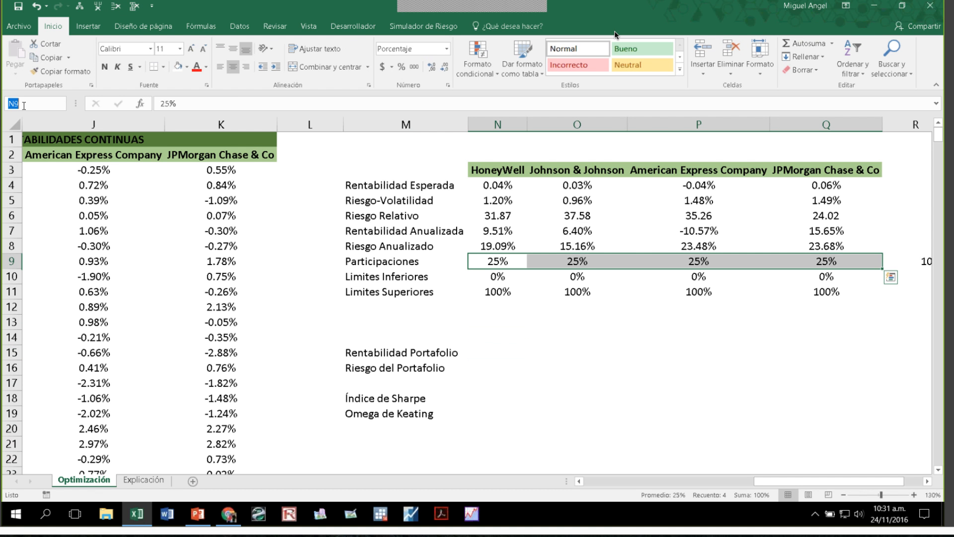
text(w)
key(BackSpace)
text(W)
key(Return)
Calculate the portfolio return in N15 with SUMAPRODUCTO of W and the annualized returns N7:Q7.
click(498, 322)
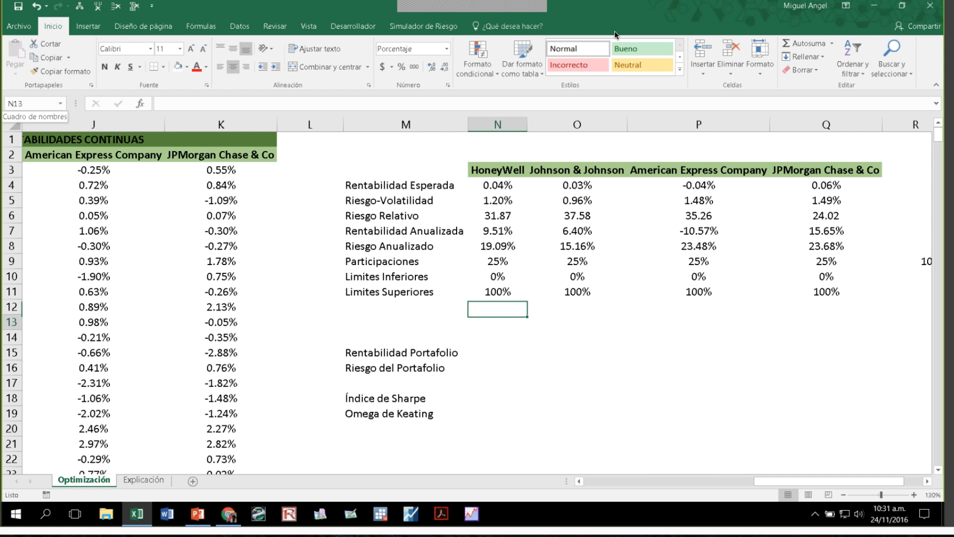
key(Down)
key(Down)
text(+SUMA)
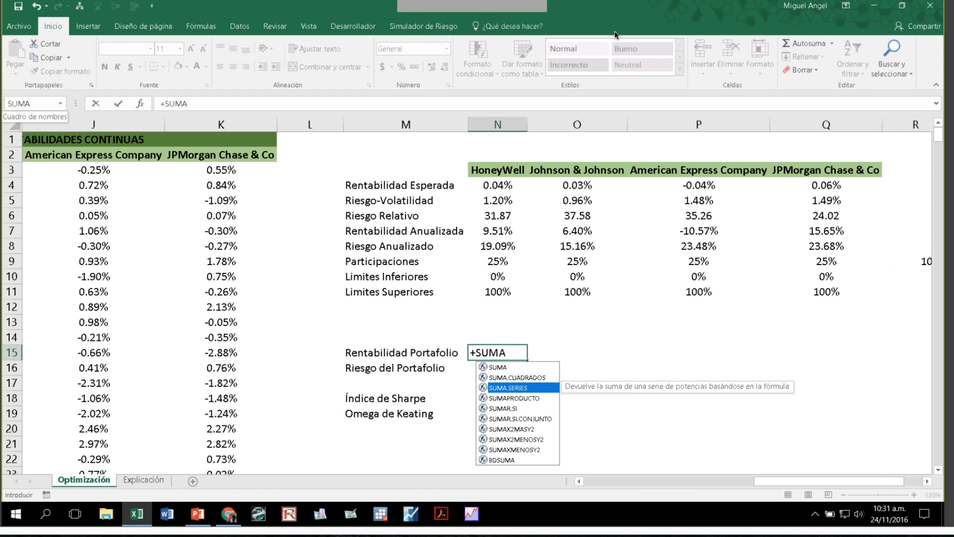
key(Down)
key(Tab)
text(E)
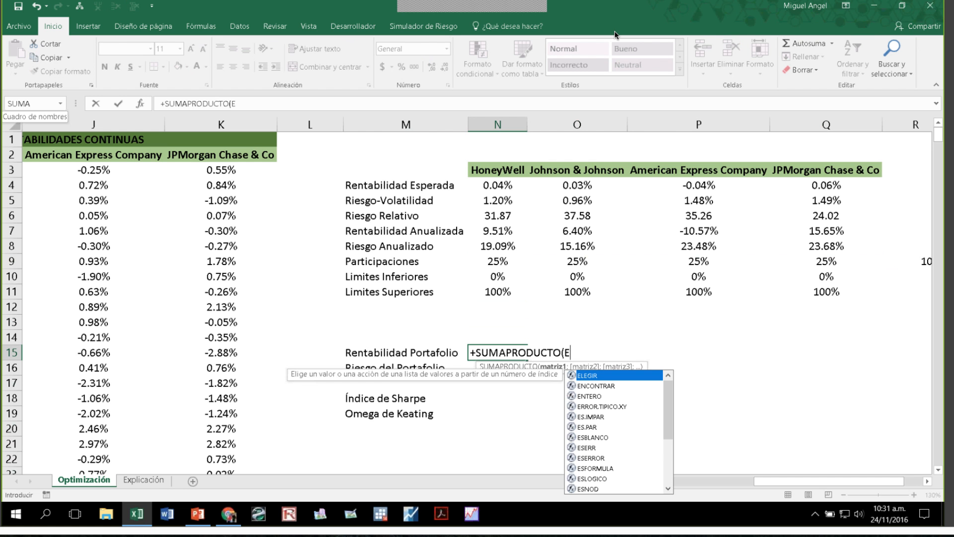
key(BackSpace)
text(W;)
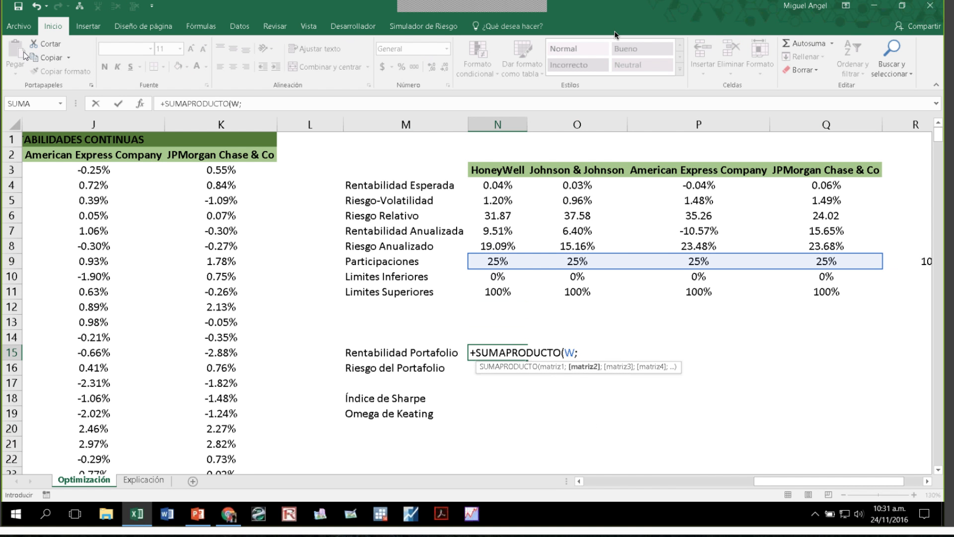
drag(503, 230, 837, 232)
key(Return)
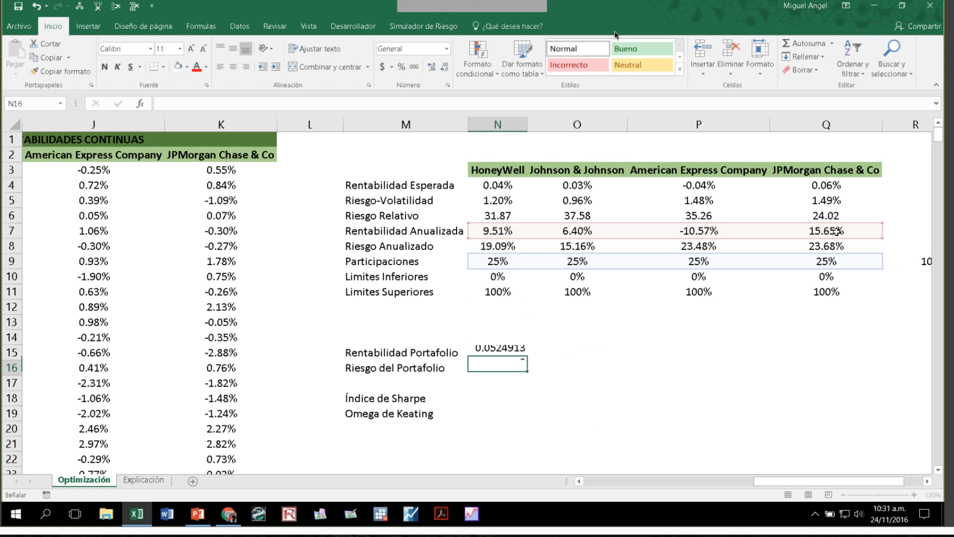
Format the portfolio return in N15 as a centered percentage with two decimals.
key(Up)
click(401, 66)
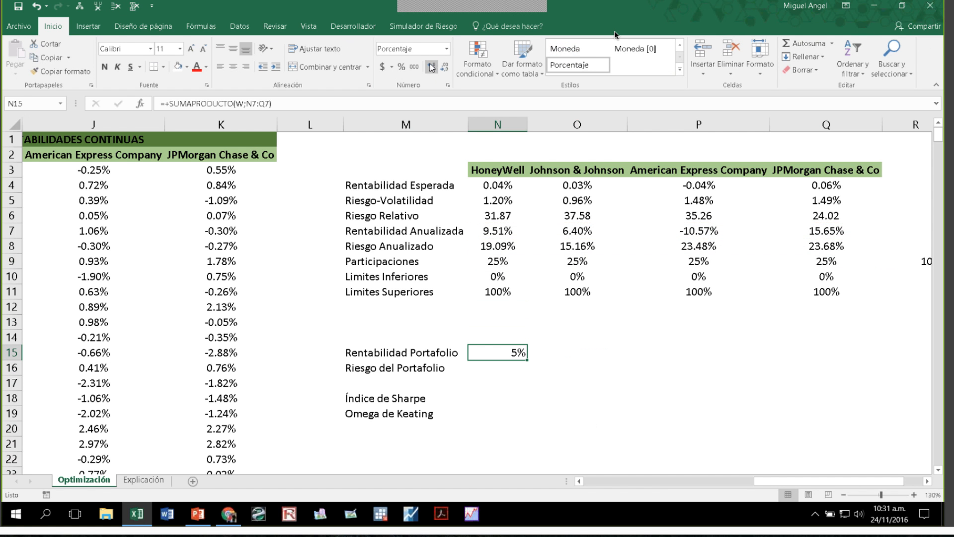
click(431, 66)
click(431, 67)
click(238, 67)
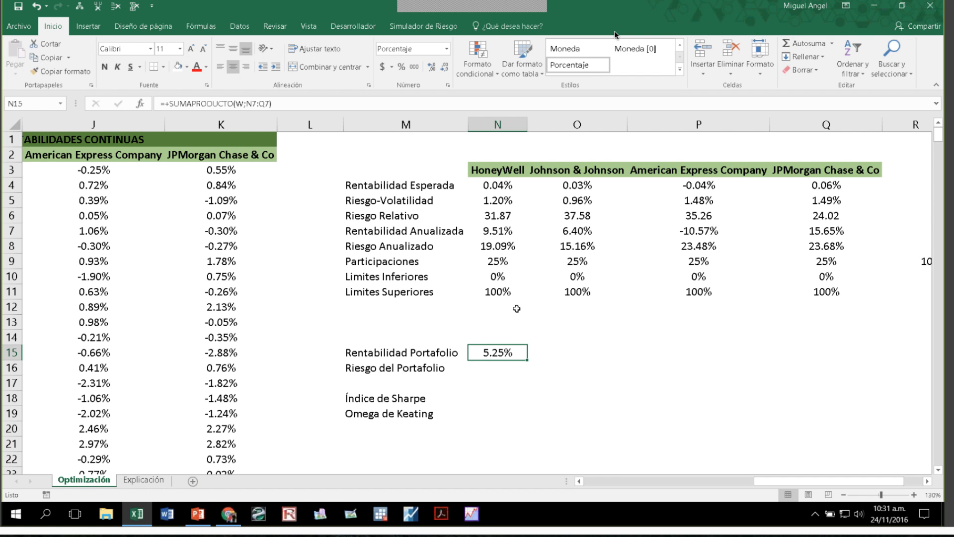
key(Return)
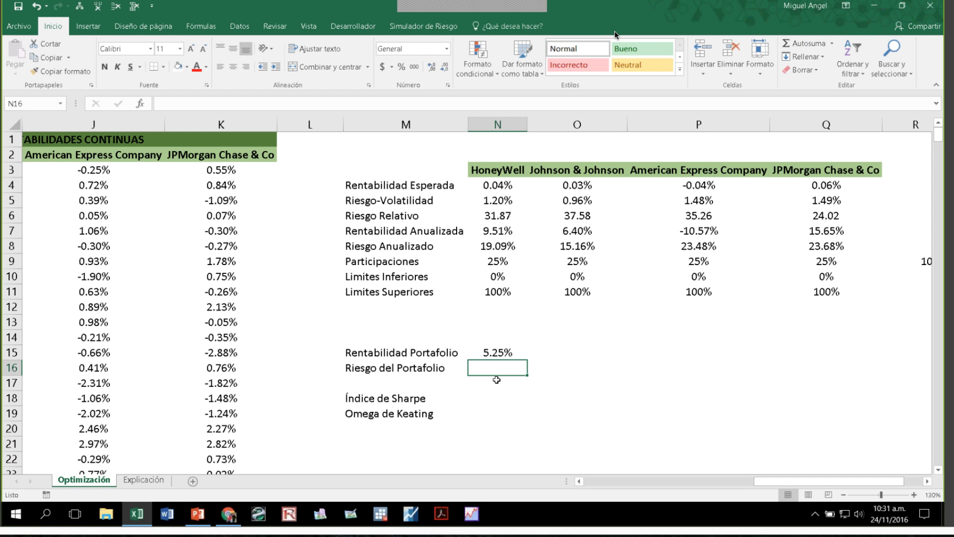
Select cell M22 and open the Covarianza data analysis tool.
key(Down)
key(Down)
key(Down)
key(Down)
key(Down)
key(Down)
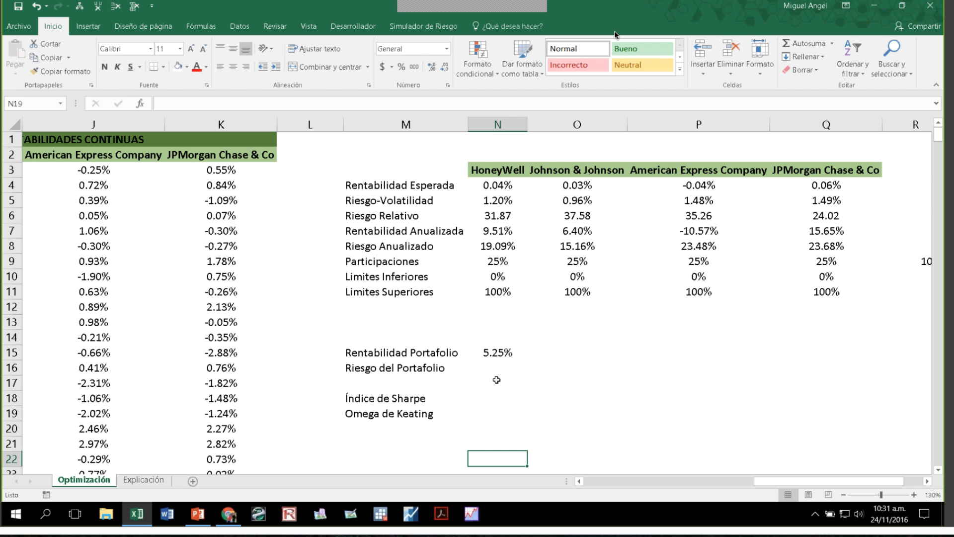
key(Left)
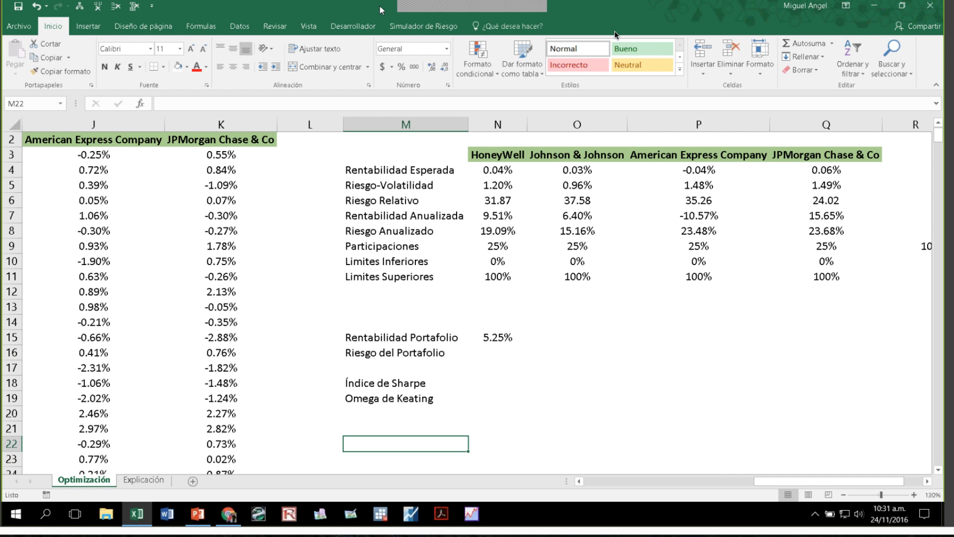
click(240, 27)
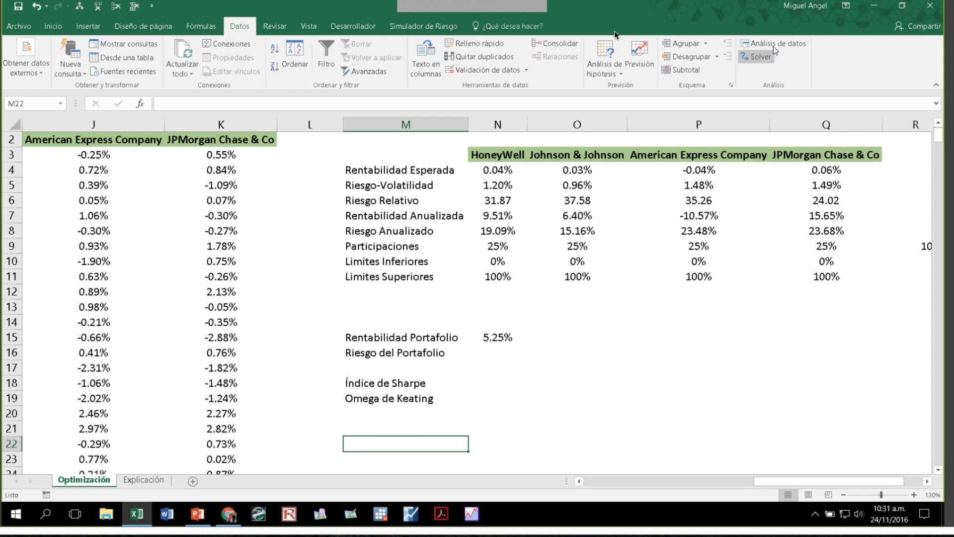
click(779, 46)
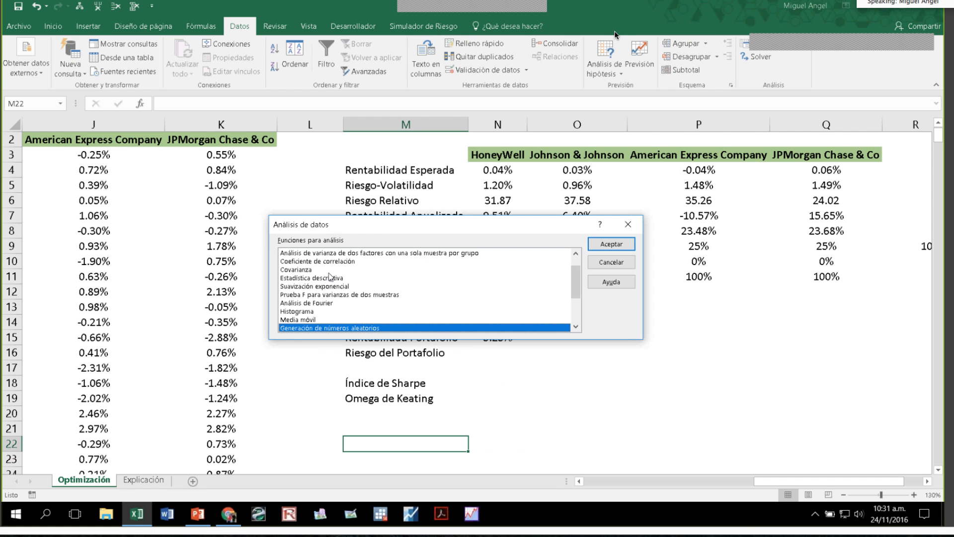
click(303, 270)
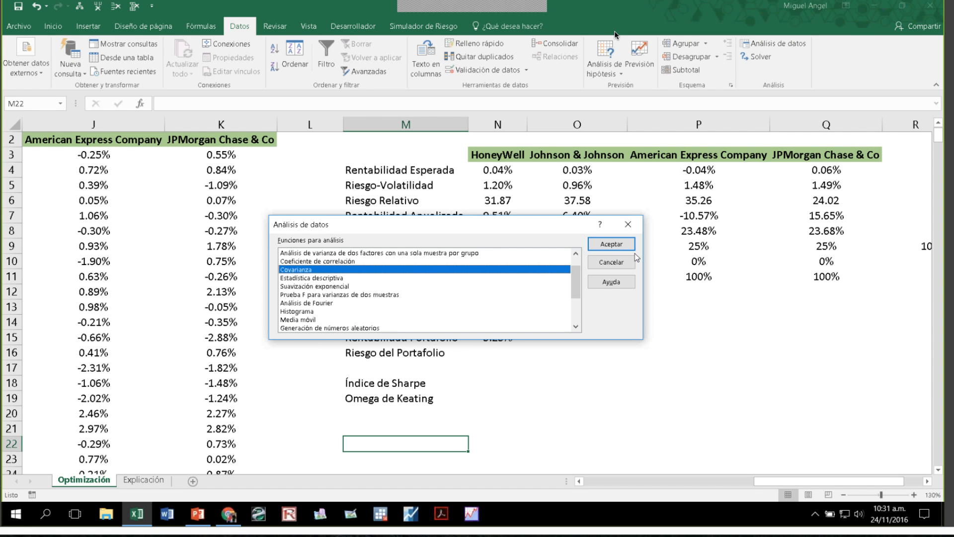
click(631, 249)
Set the covariance input range to the continuous returns H2:K505, with labels in the first row.
click(514, 238)
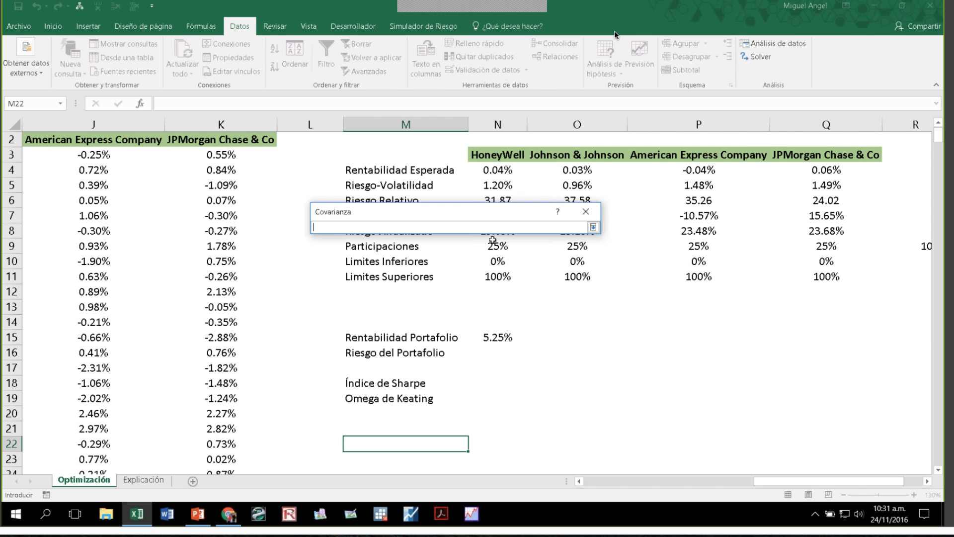
click(580, 481)
scroll(140, 167, up, 1)
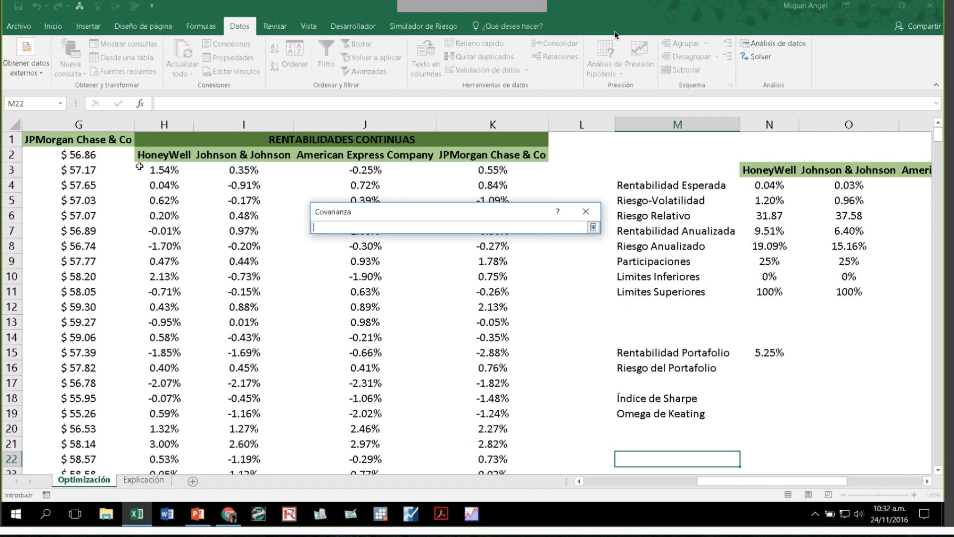
click(166, 155)
key(shift+Right)
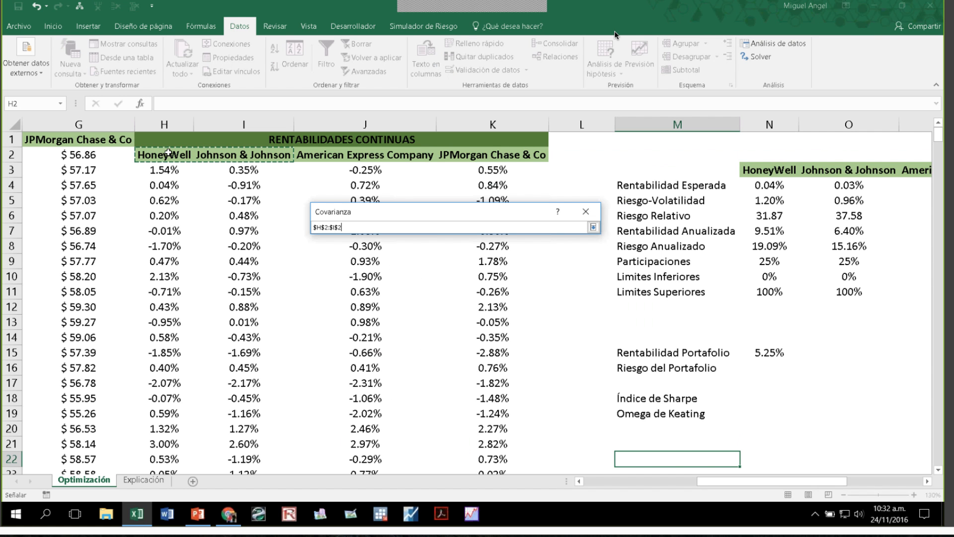
key(shift+Right)
key(shift+Right)
key(ctrl+shift+Down)
key(Return)
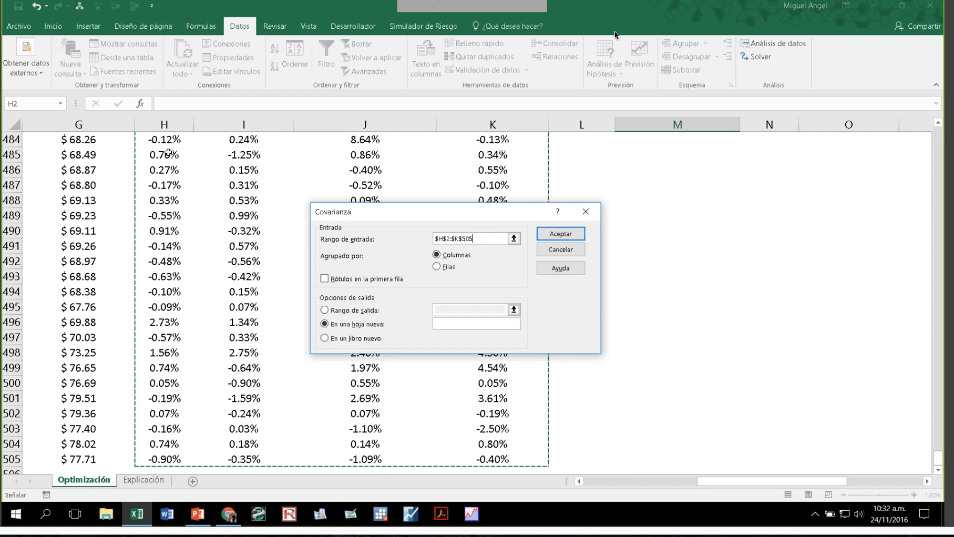
click(325, 279)
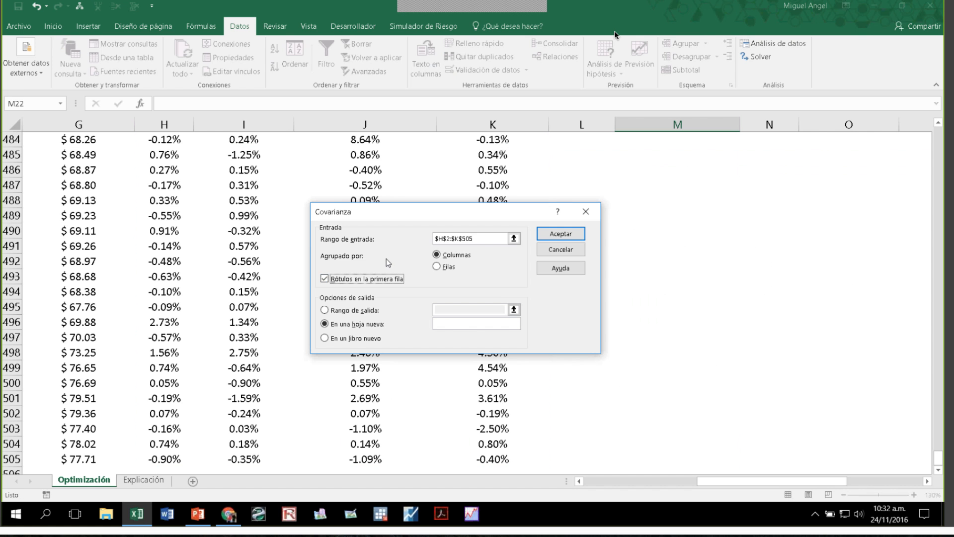
Set the covariance output range to M22 on the same sheet and run the analysis.
click(325, 311)
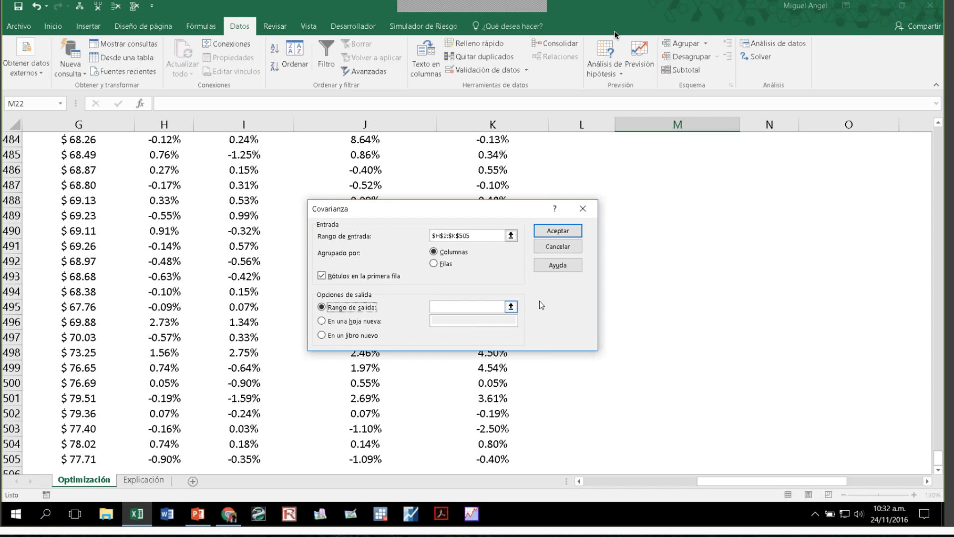
click(510, 306)
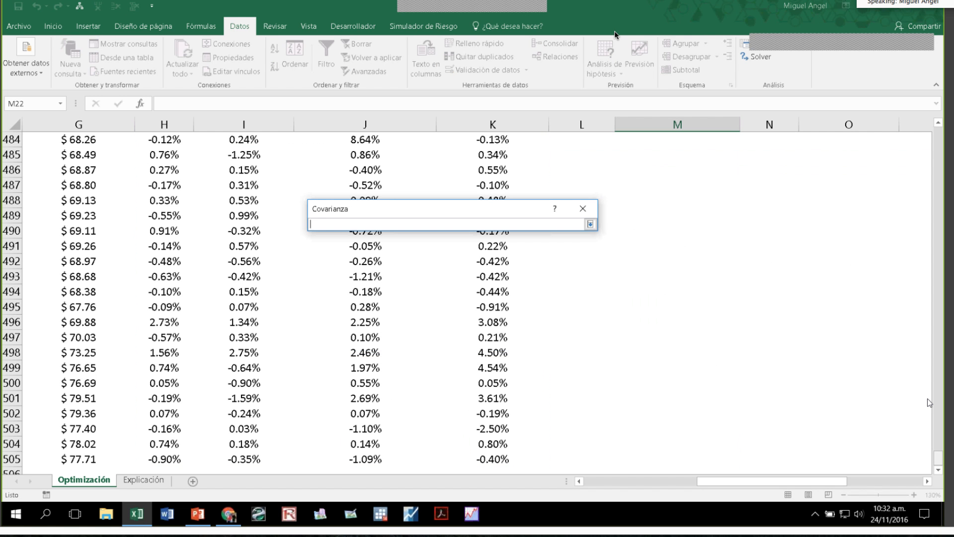
drag(938, 457, 937, 138)
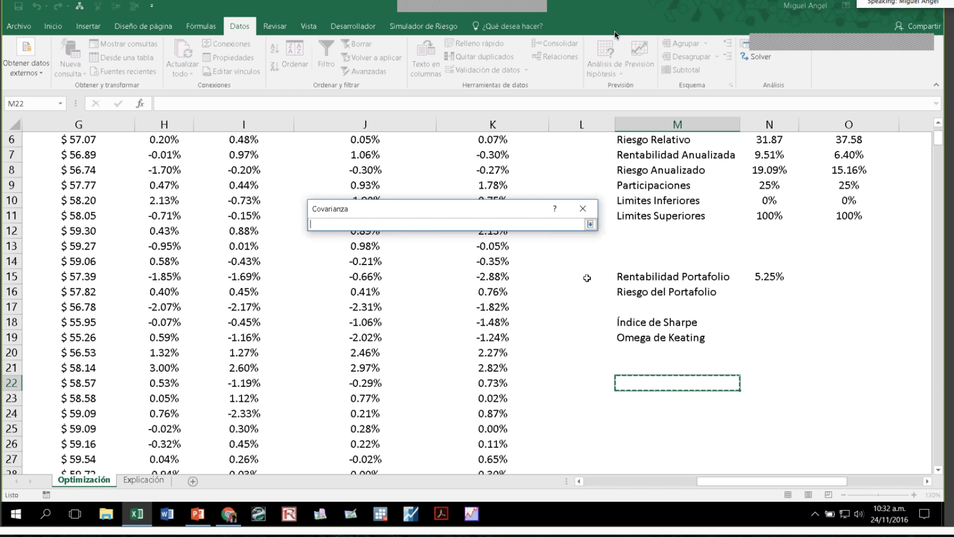
key(Return)
click(557, 231)
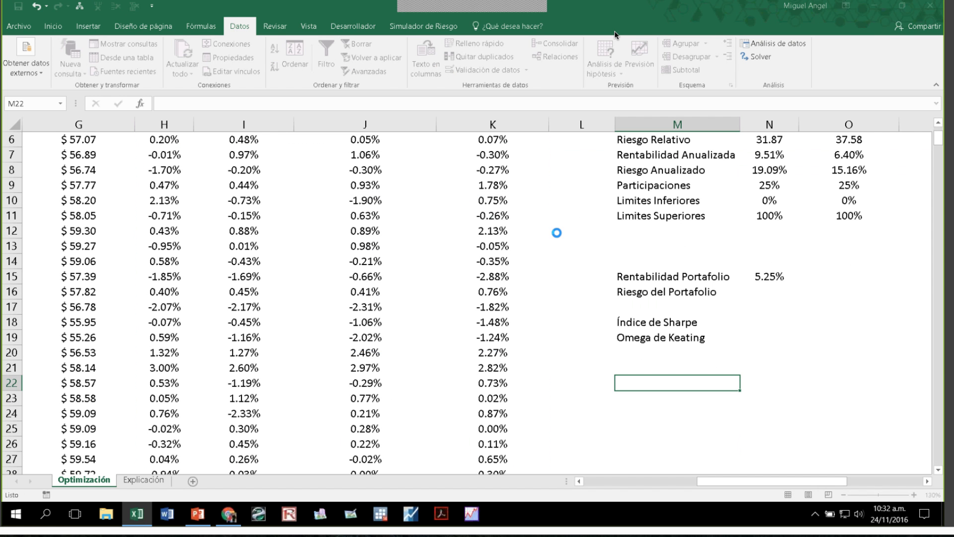
Merge and center M21:Q21 above the covariance matrix.
click(926, 482)
click(927, 481)
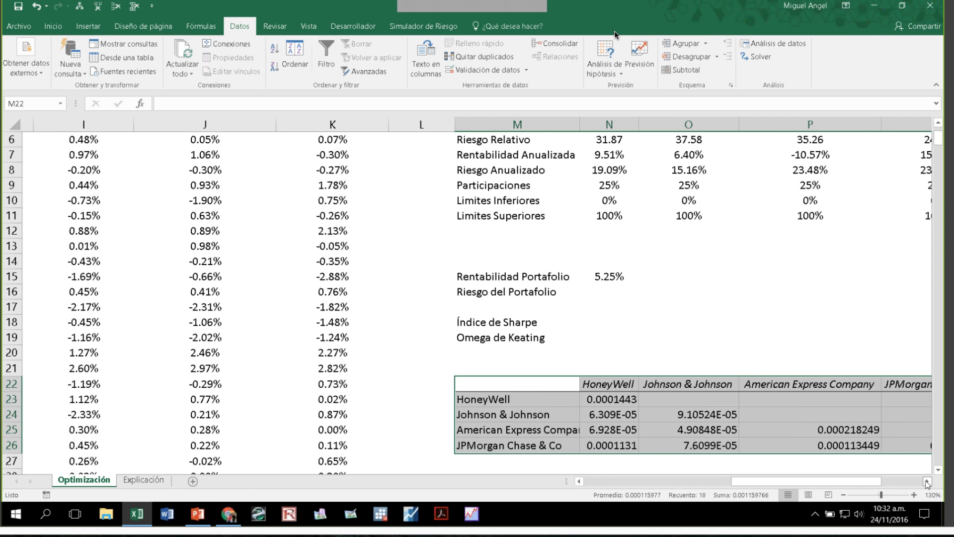
click(927, 481)
drag(394, 365, 711, 371)
scroll(440, 84, up, 4)
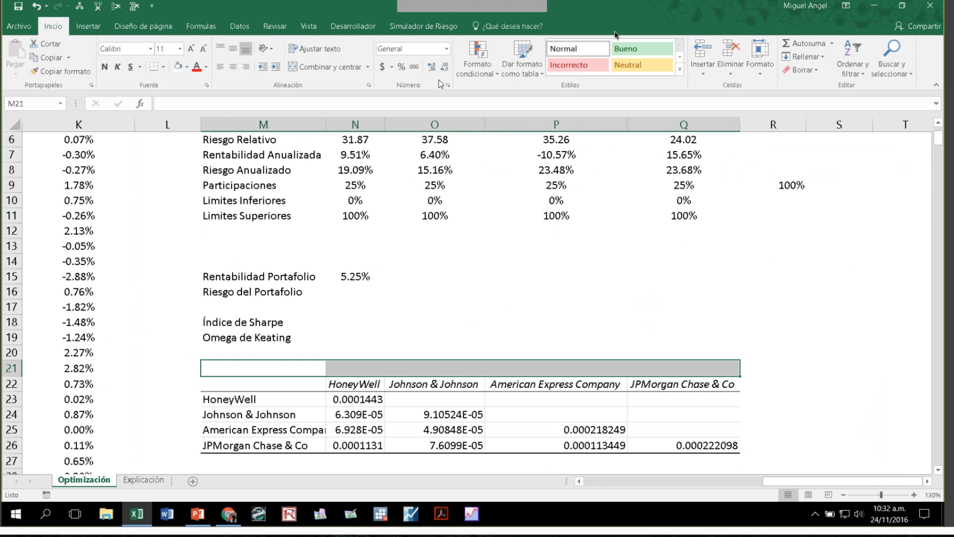
click(328, 67)
Enter the title "Matriz de Varianza y Covarianza" in the merged cell M21 above the matrix.
text(mA)
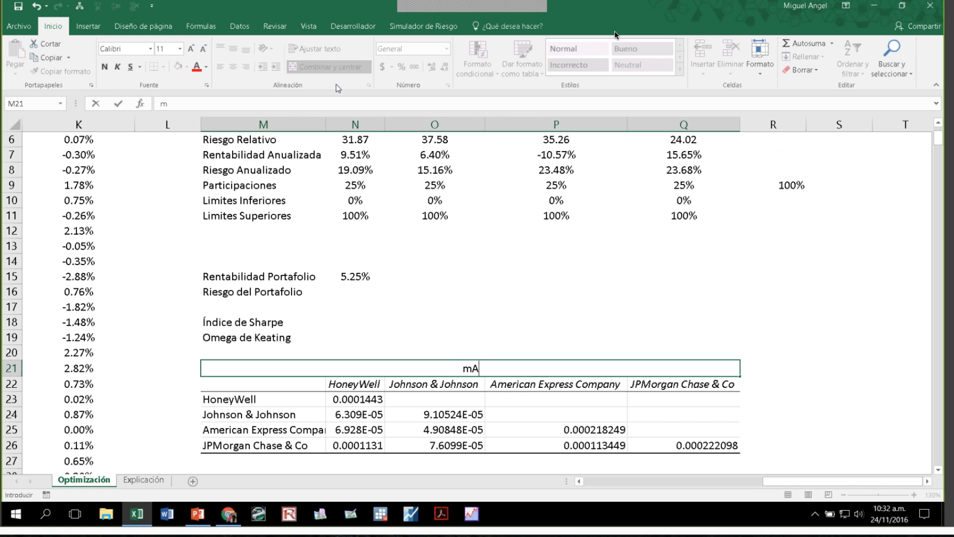
key(BackSpace)
key(BackSpace)
text(Matriz de Varianza y)
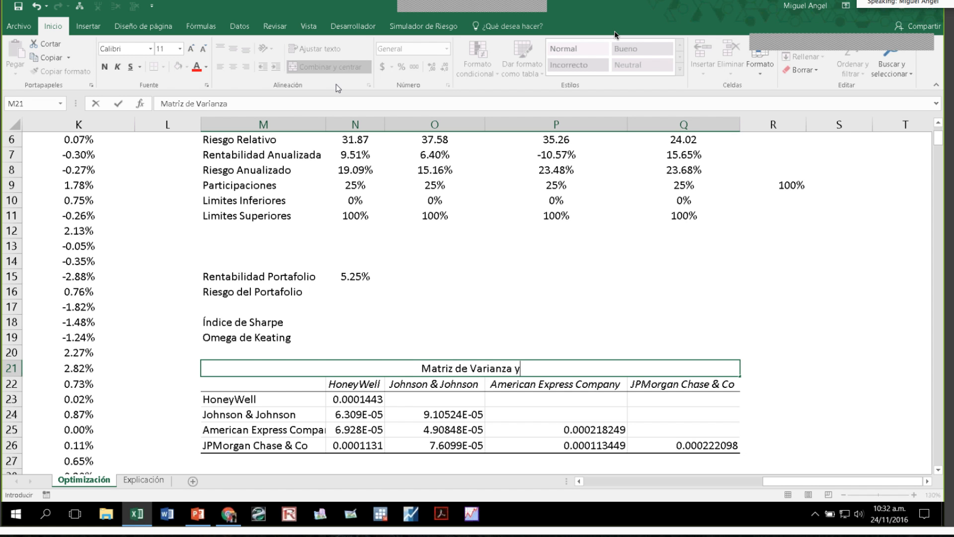
text( Covba)
key(BackSpace)
key(BackSpace)
text(a)
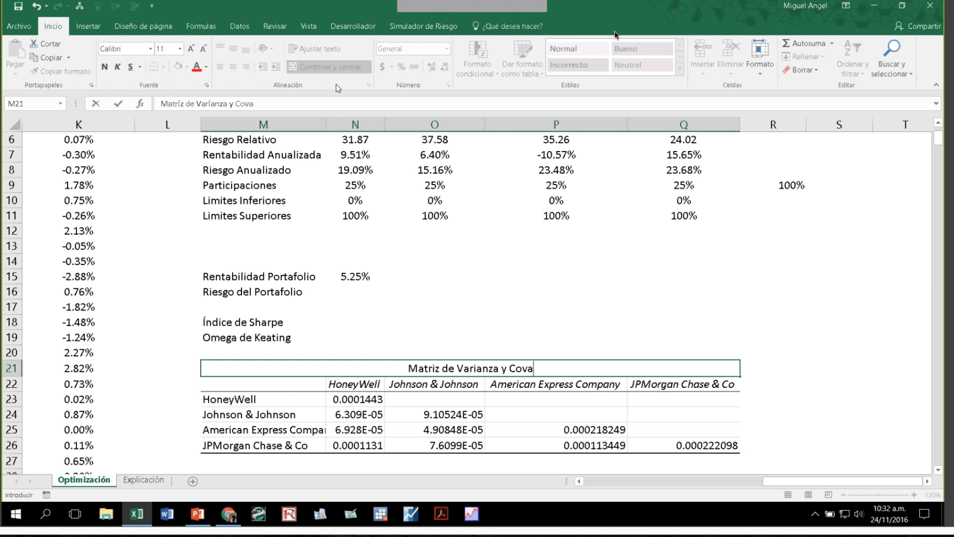
text(rianza)
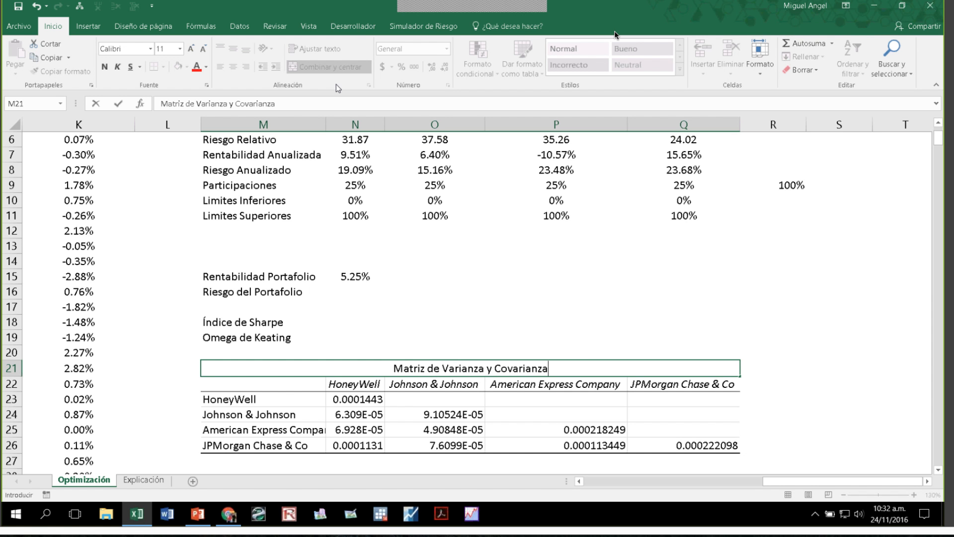
click(372, 429)
Examine the matrix's diagonal variances and the HoneyWell and Johnson & Johnson covariance, including its empty mirror cell O23.
click(374, 399)
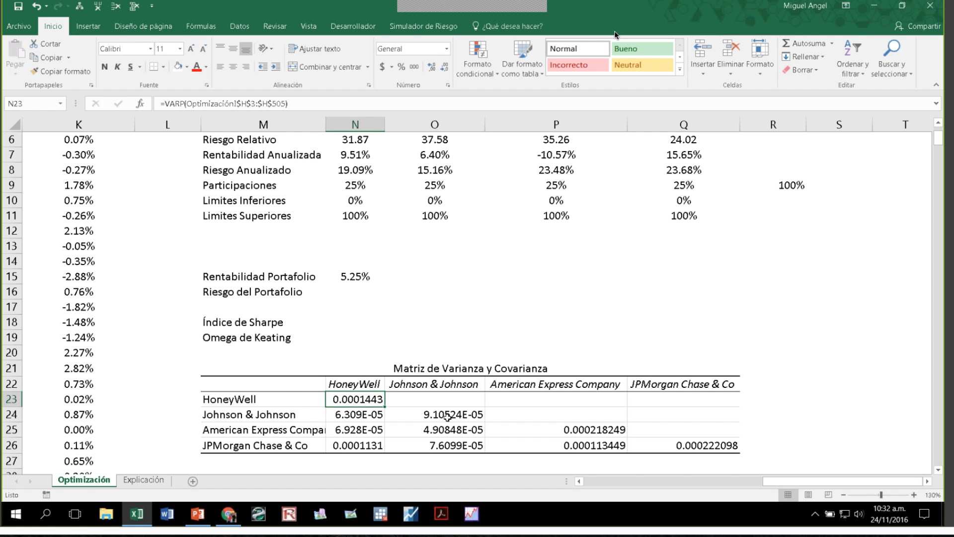
click(447, 416)
click(363, 399)
click(362, 416)
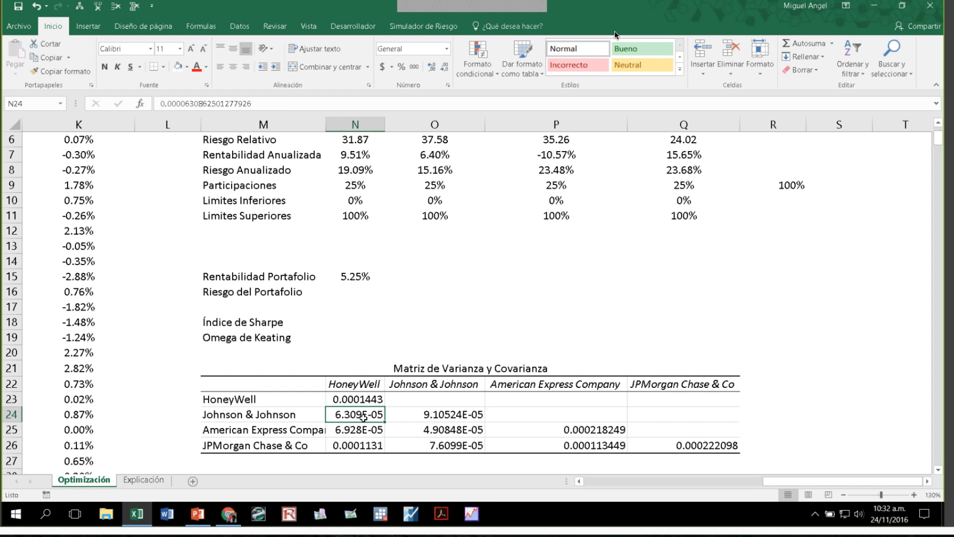
click(344, 384)
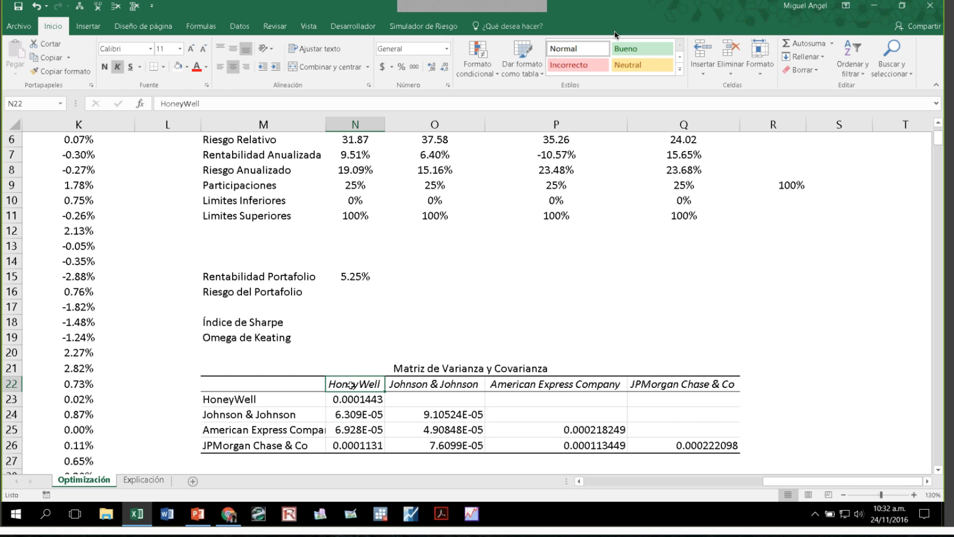
click(305, 418)
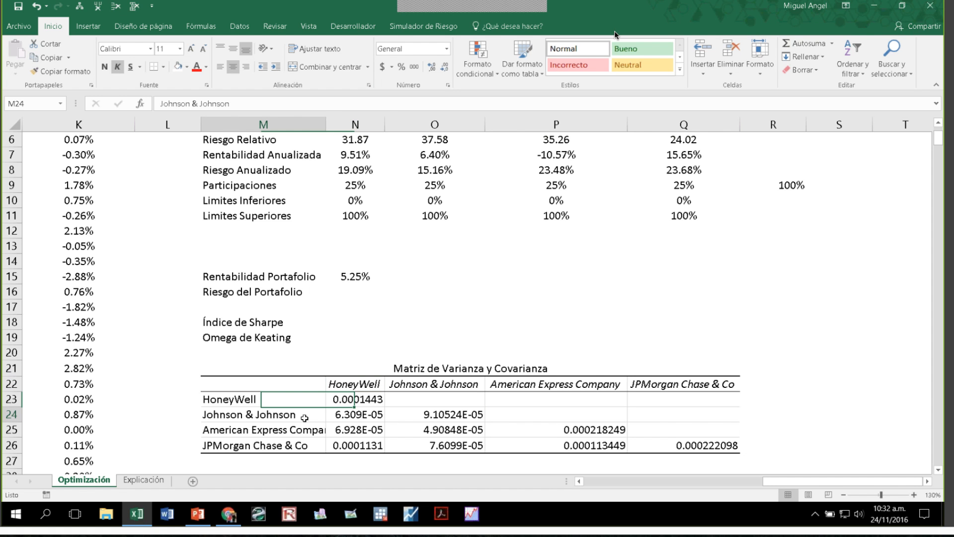
click(346, 417)
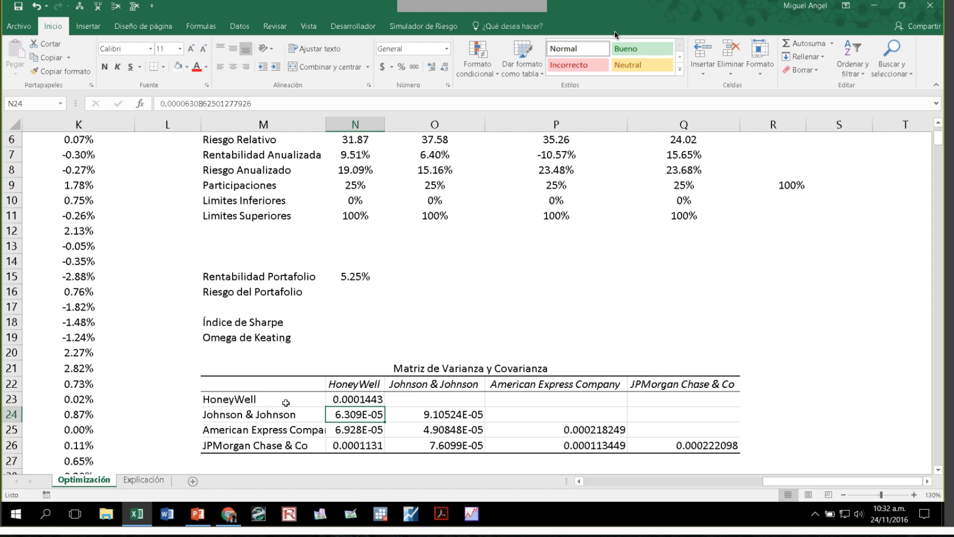
click(422, 400)
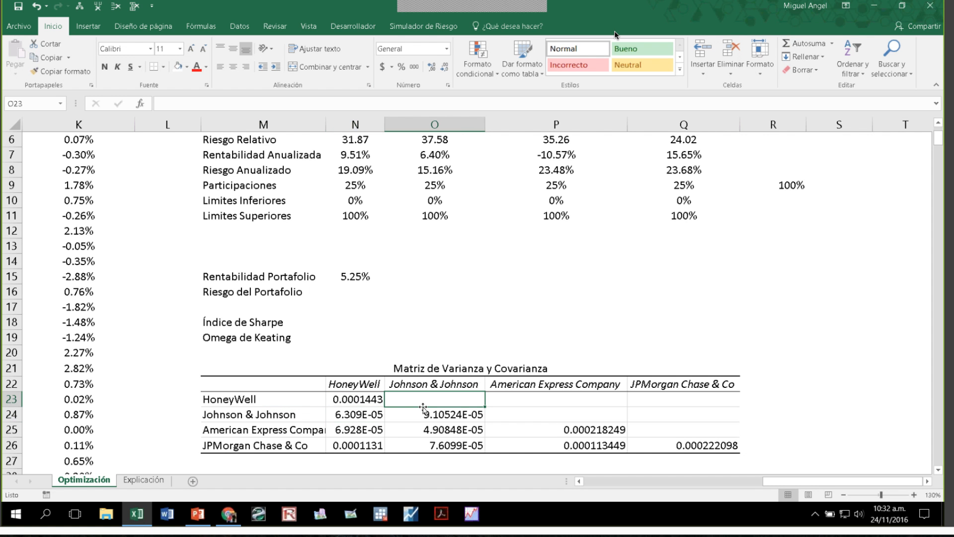
Copy the HoneyWell covariances N24:N26 and paste them as transposed values into row 23 starting at O23.
drag(370, 414, 375, 442)
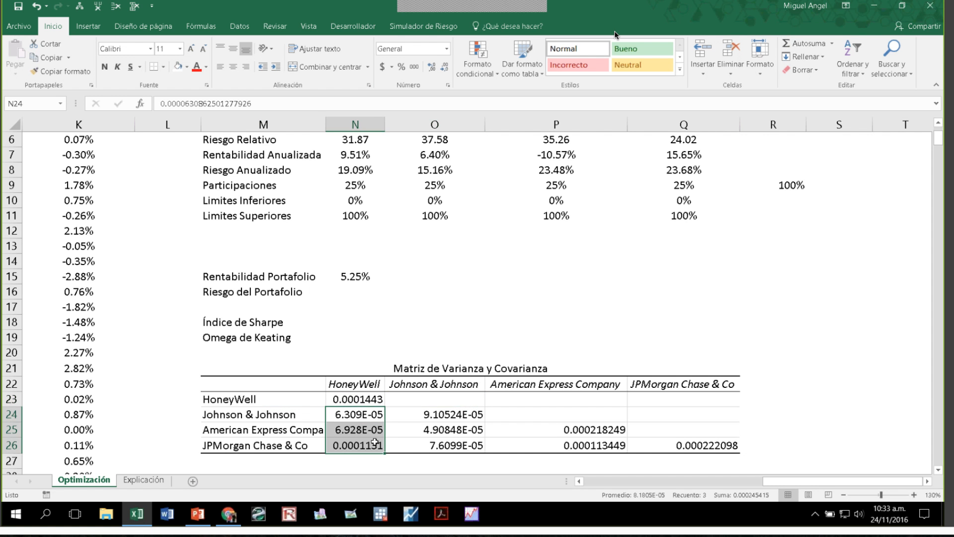
key(ctrl+c)
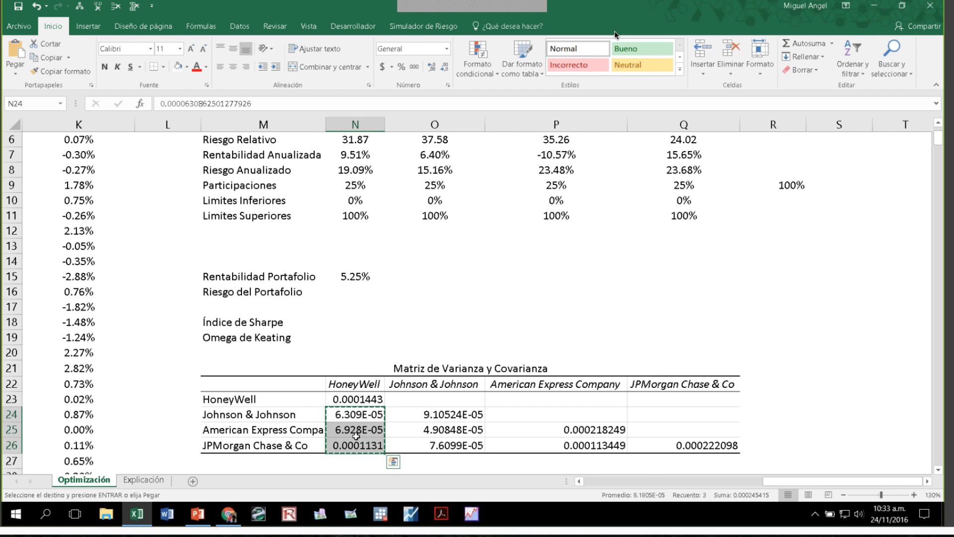
drag(434, 399, 435, 429)
right_click(447, 400)
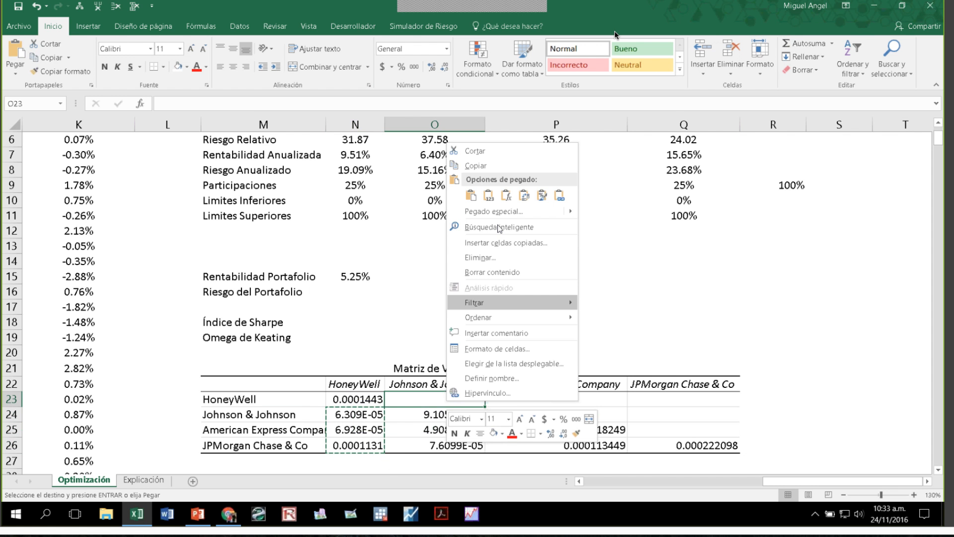
click(495, 212)
click(370, 162)
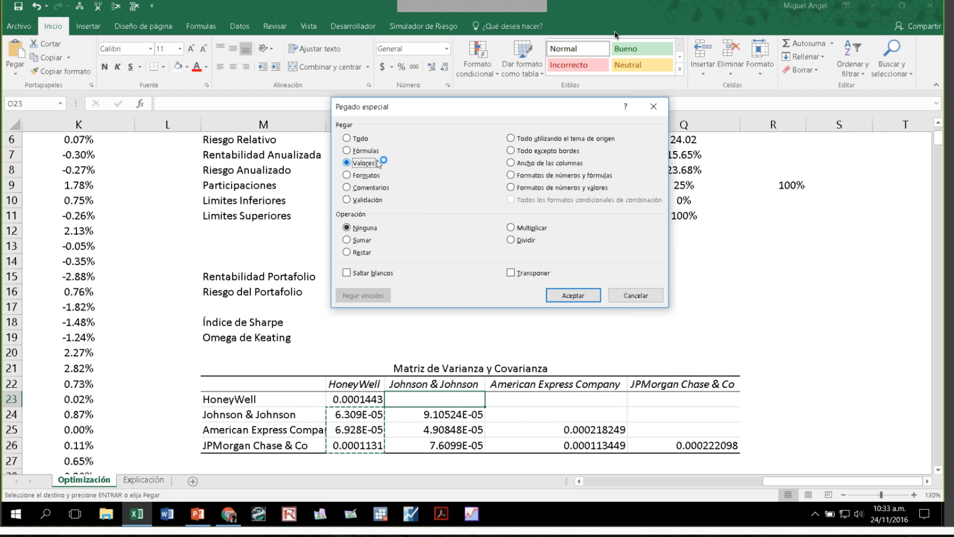
click(517, 274)
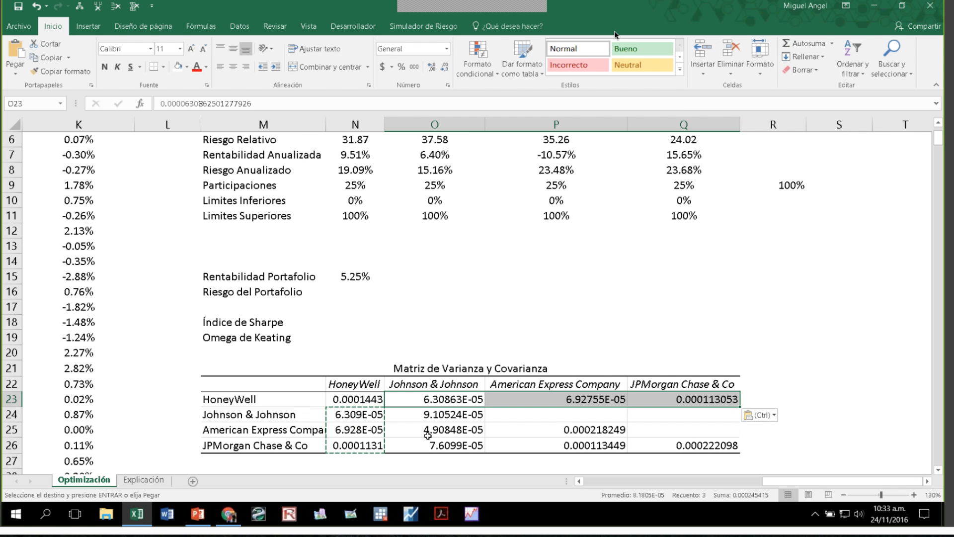
click(357, 430)
drag(354, 416, 362, 444)
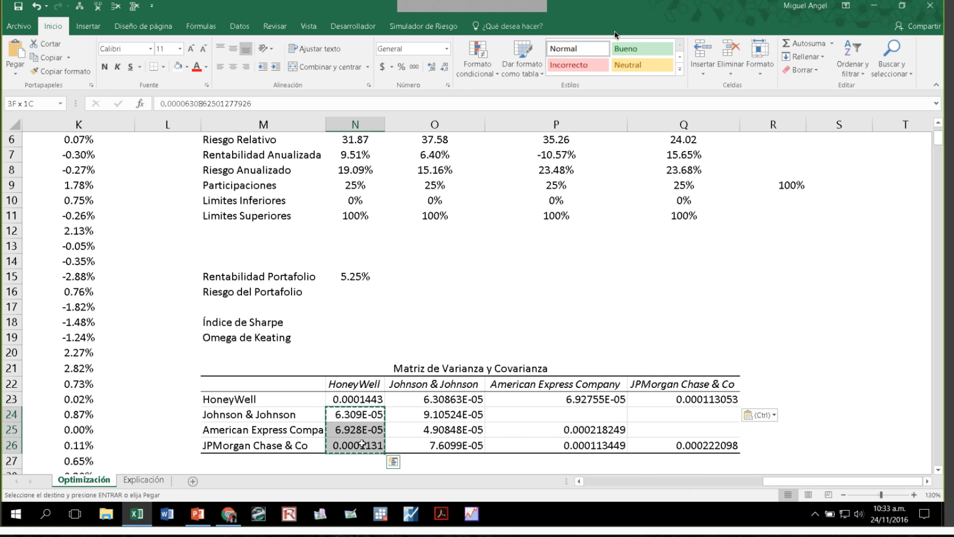
Copy the Johnson & Johnson covariances O25:O26 and paste them as transposed values into row 24 starting at P24.
click(462, 431)
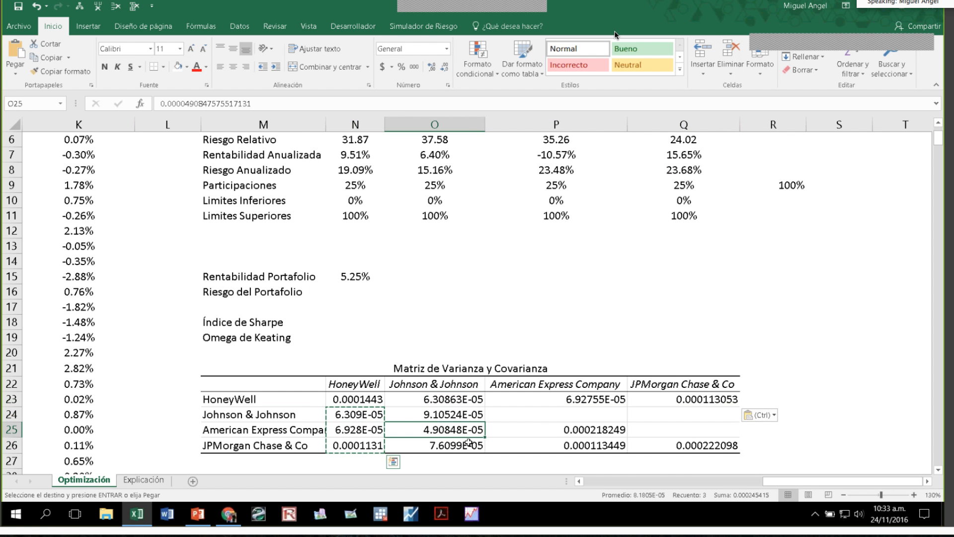
drag(469, 442, 467, 449)
key(ctrl+c)
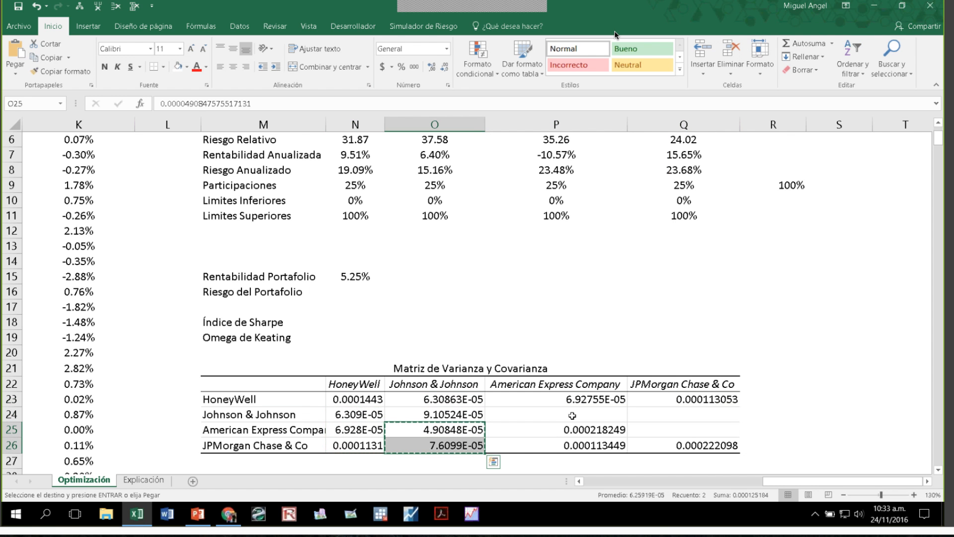
right_click(572, 416)
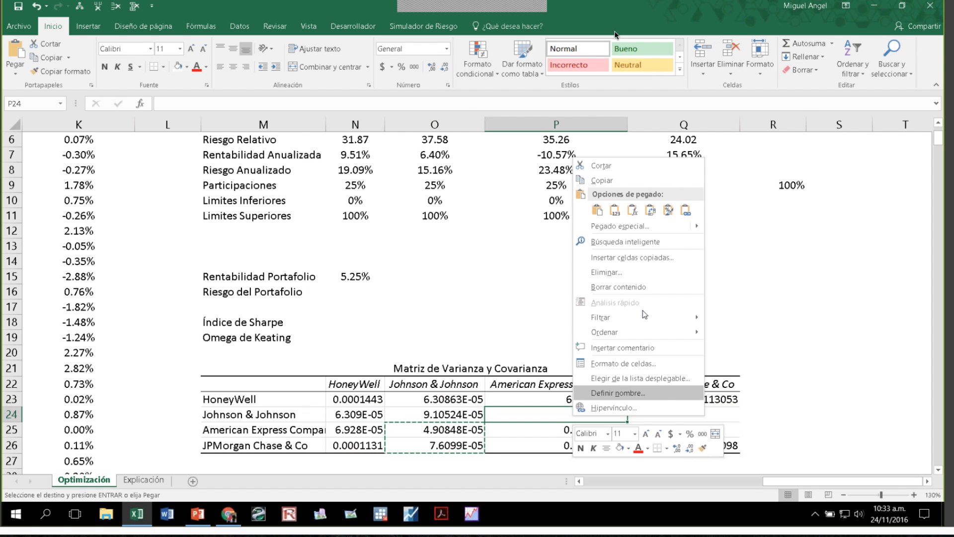
click(640, 226)
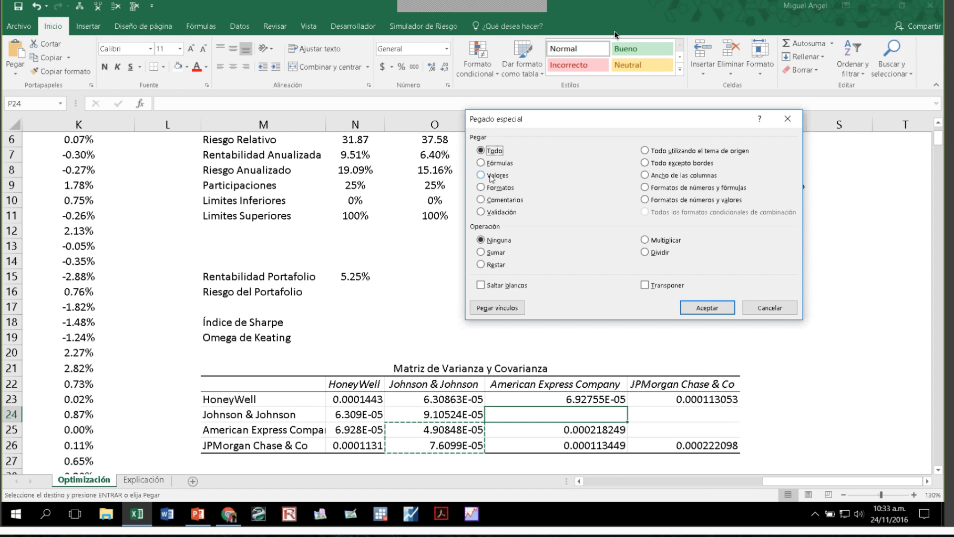
click(492, 176)
click(661, 286)
click(707, 305)
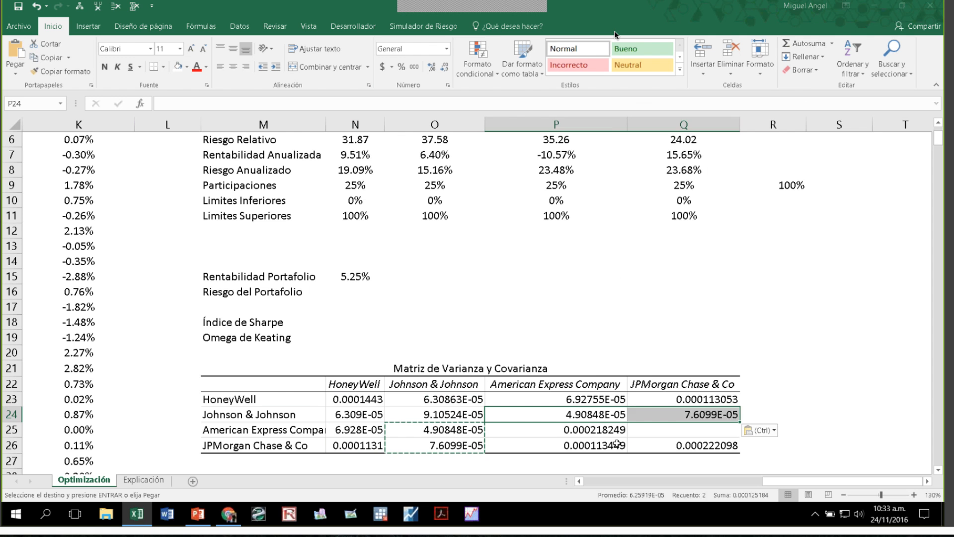
Copy the American Express and JPMorgan covariance from P26 into the mirror cell Q25.
click(616, 444)
key(ctrl+c)
right_click(668, 430)
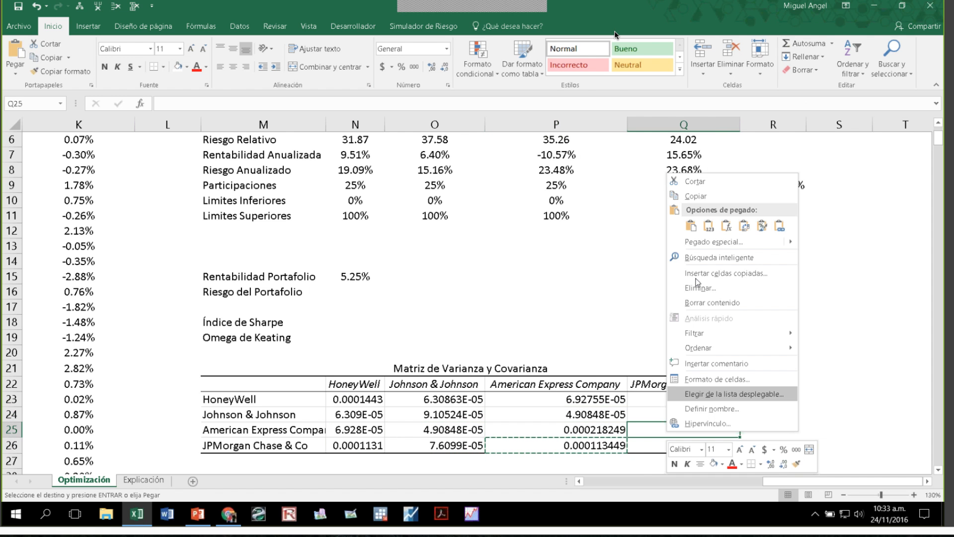
click(691, 226)
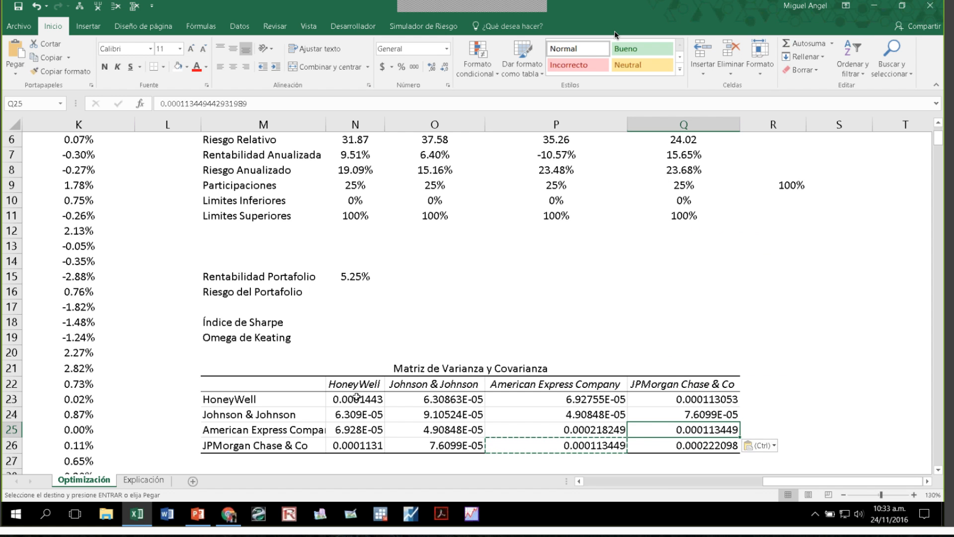
Select the full matrix values N23:Q26 and open the range's name for editing.
drag(357, 397, 679, 443)
key(Escape)
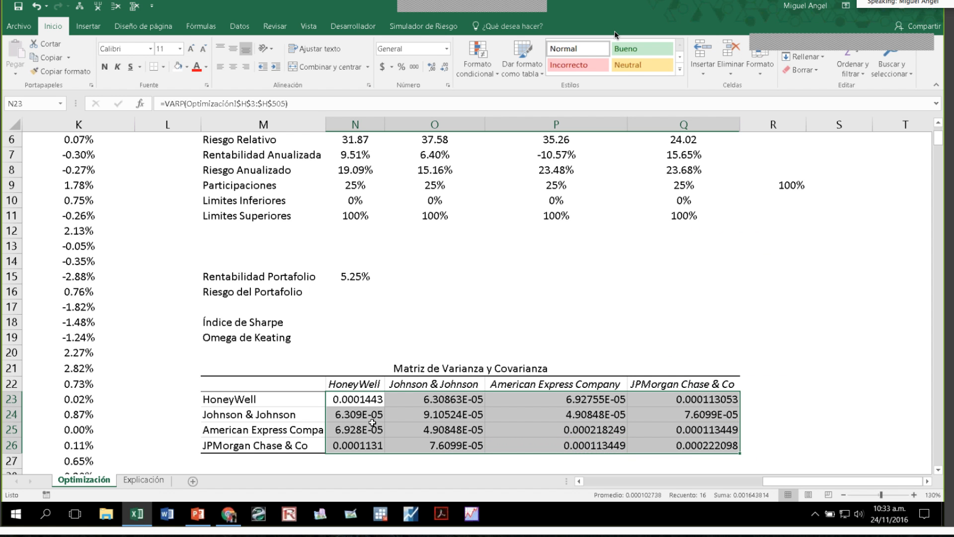
drag(373, 423, 679, 447)
click(31, 102)
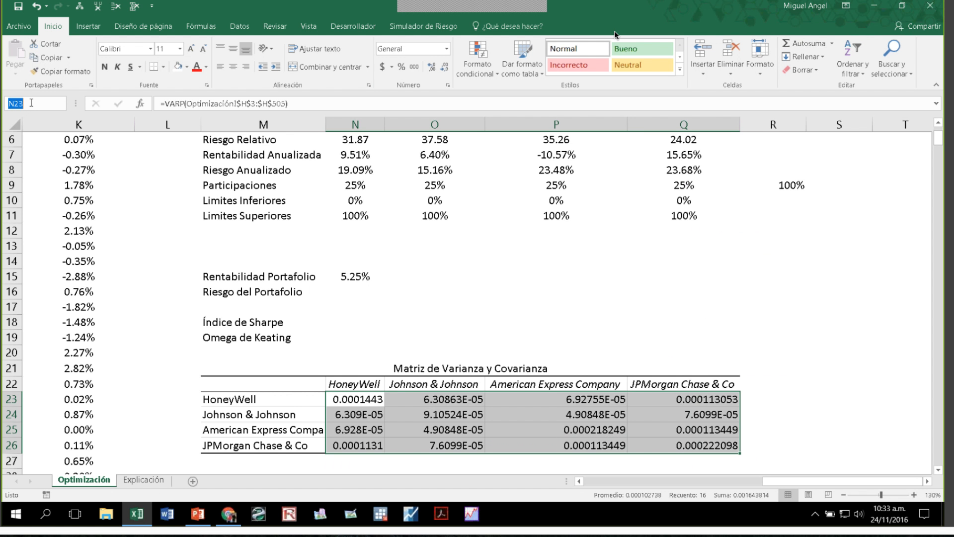
Name the variance-covariance matrix range N23:Q26 "Sigma".
text(Sigma)
key(Return)
click(355, 322)
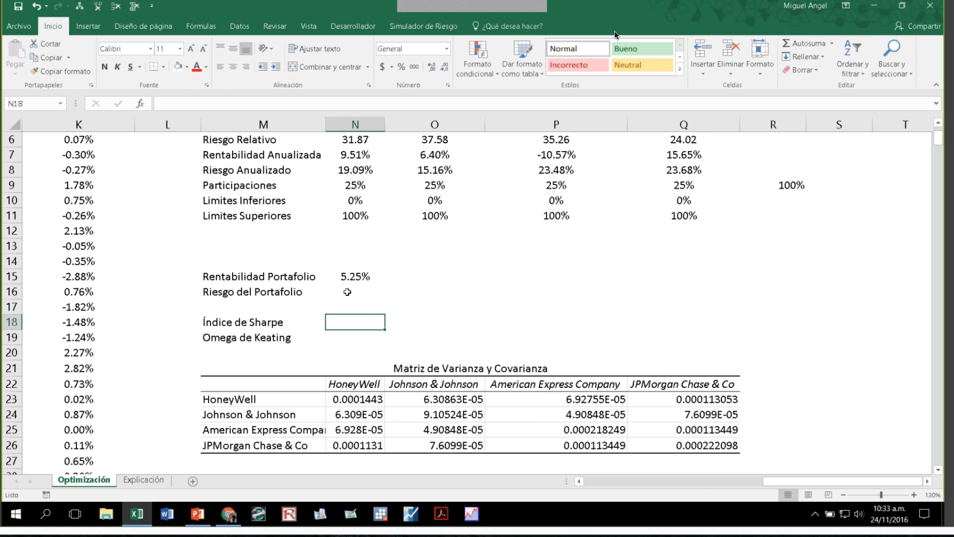
Calculate the portfolio risk in N16 with the array formula +RAIZ(MMULT(MMULT(W;Sigma);TRANSPONER(W))).
click(342, 291)
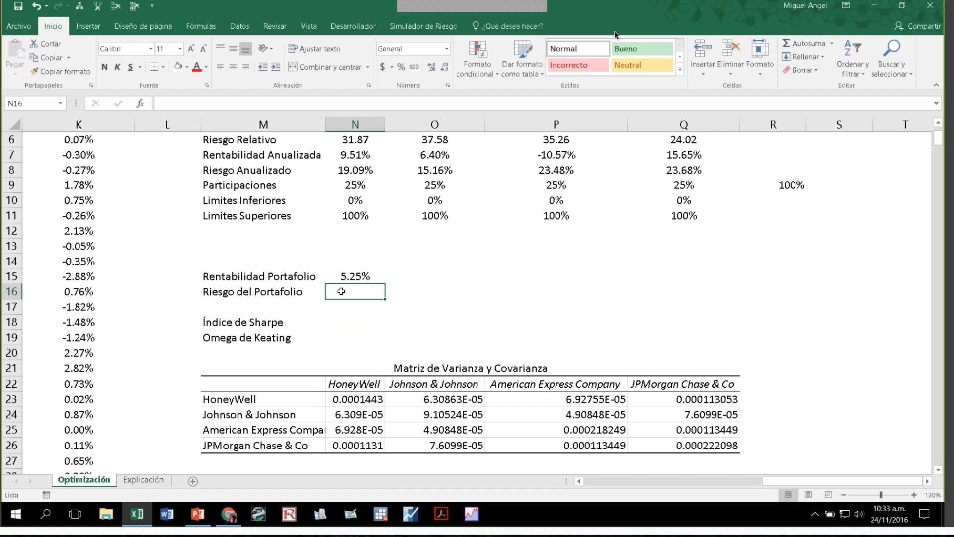
text(+ra)
key(Down)
key(Tab)
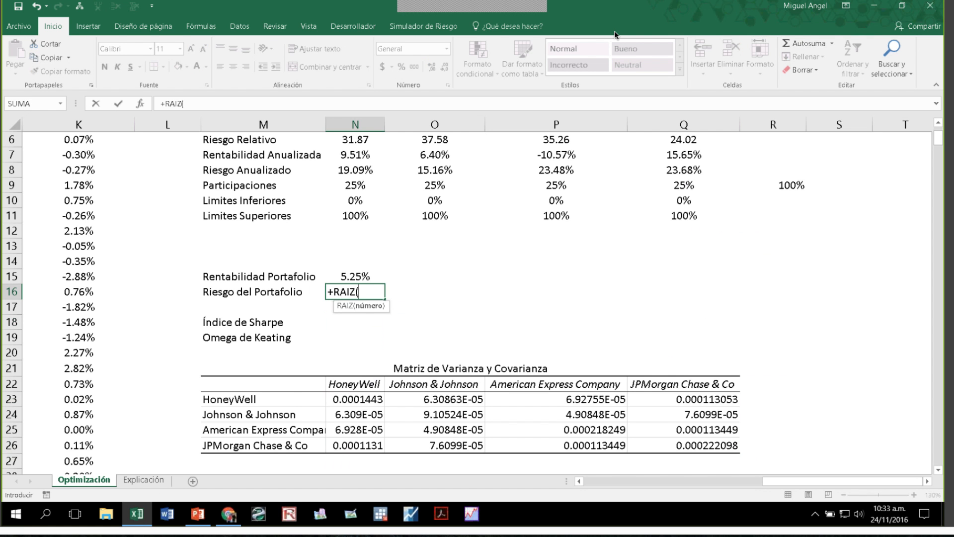
text(mmult()
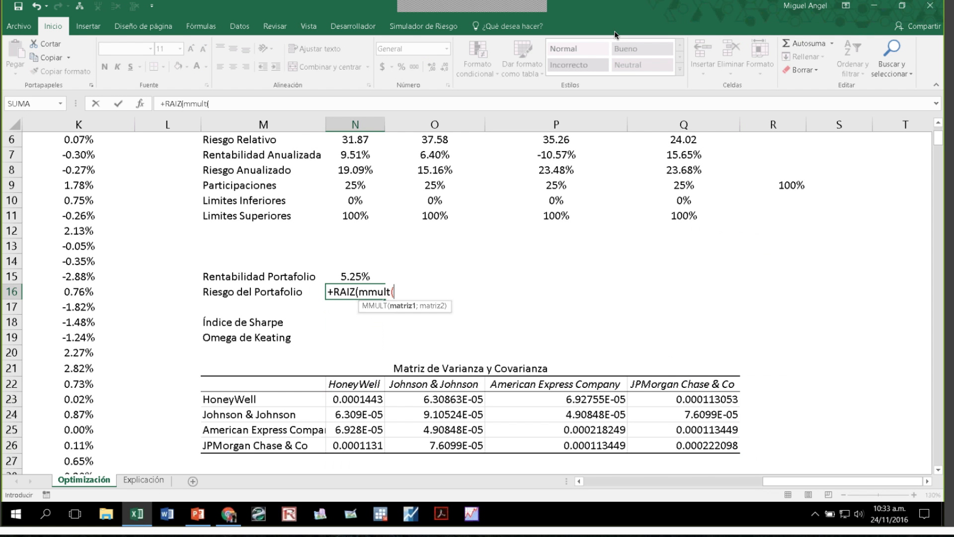
text(mmult()
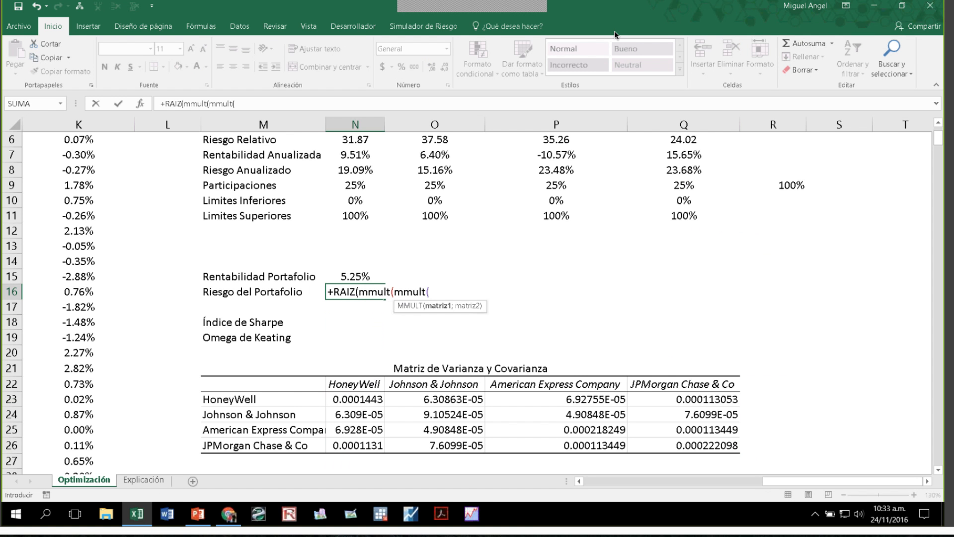
text(w)
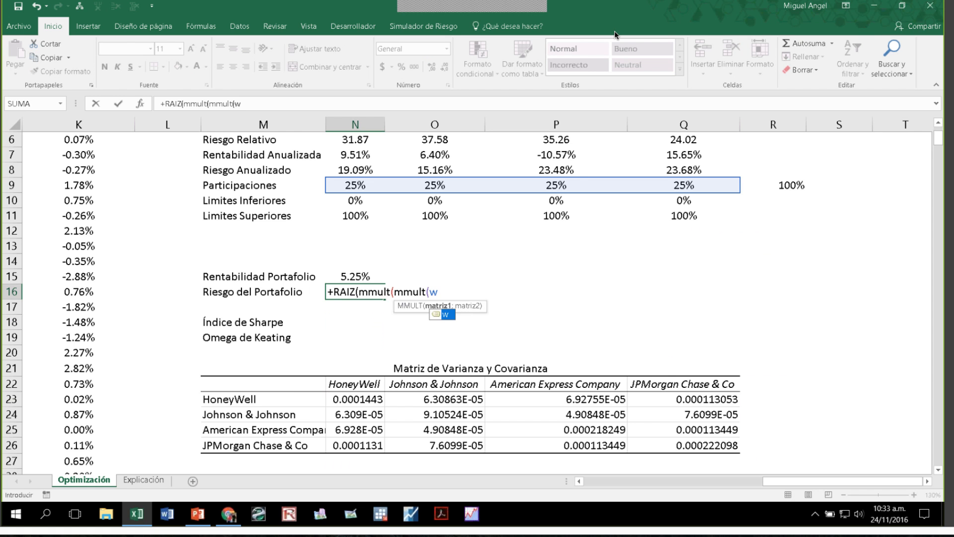
text(;)
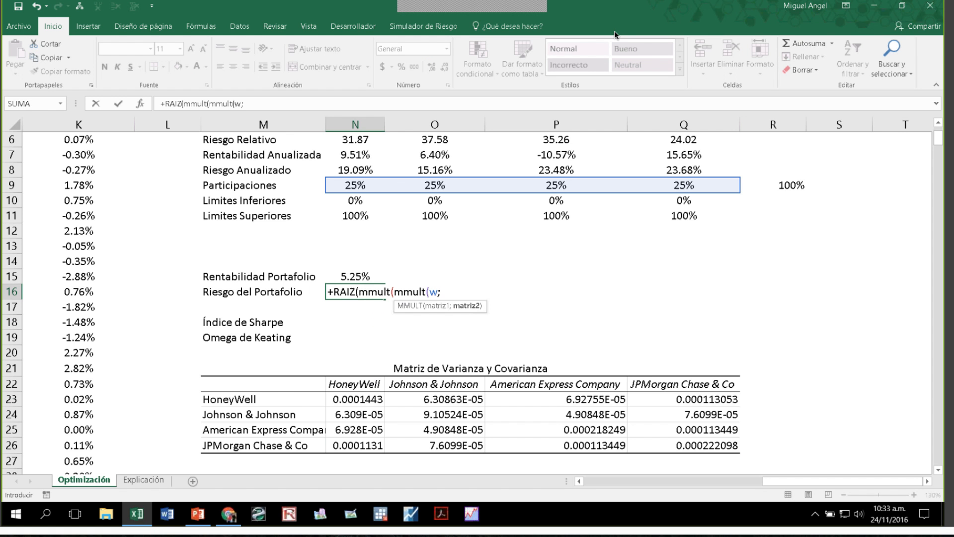
text(sigma)
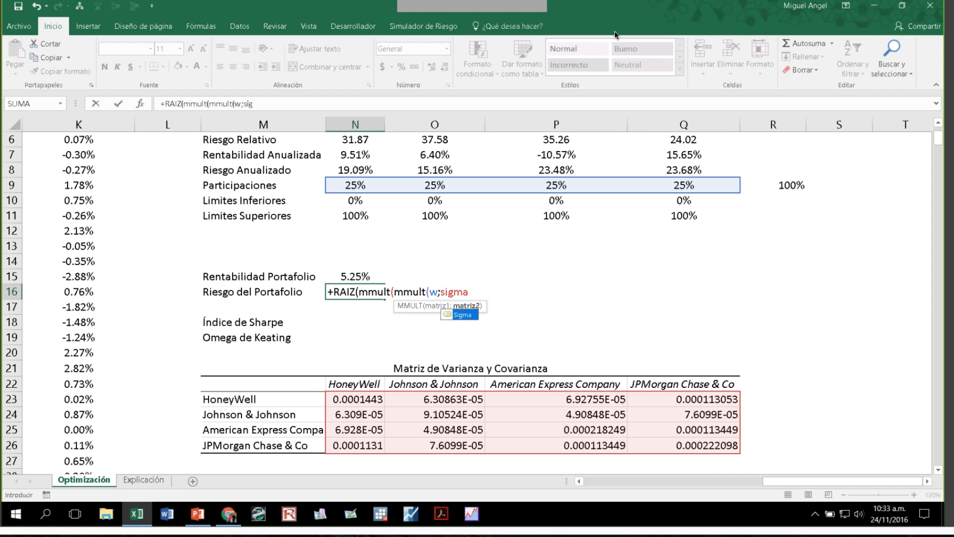
text();)
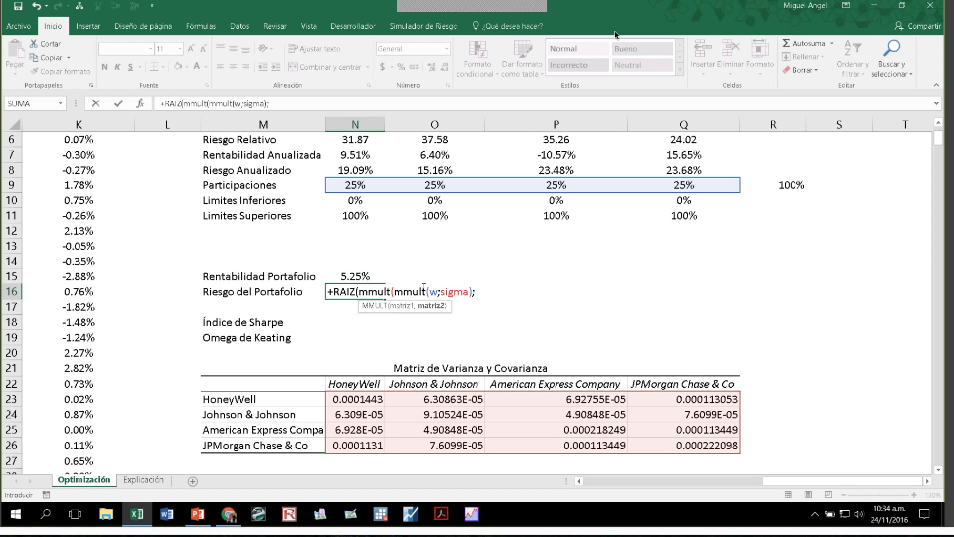
text(tra)
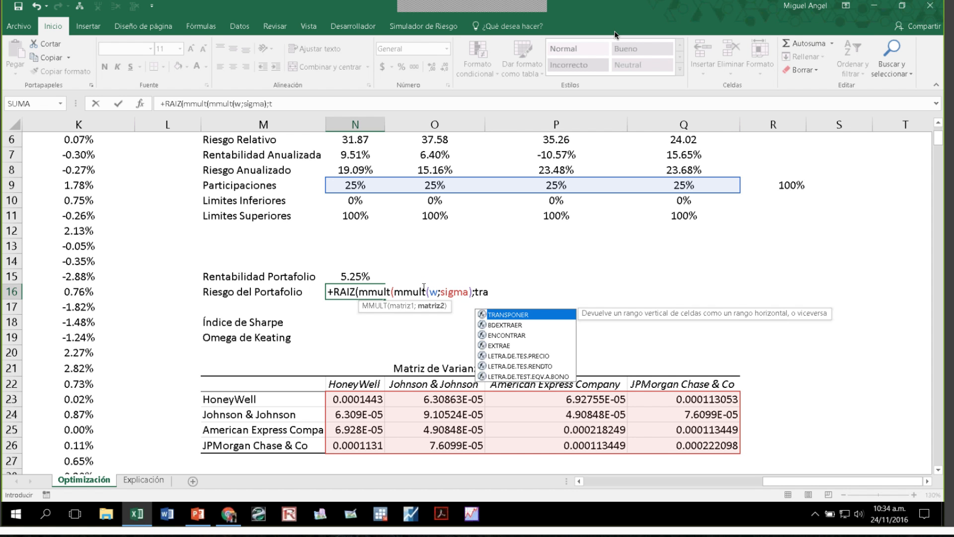
key(Tab)
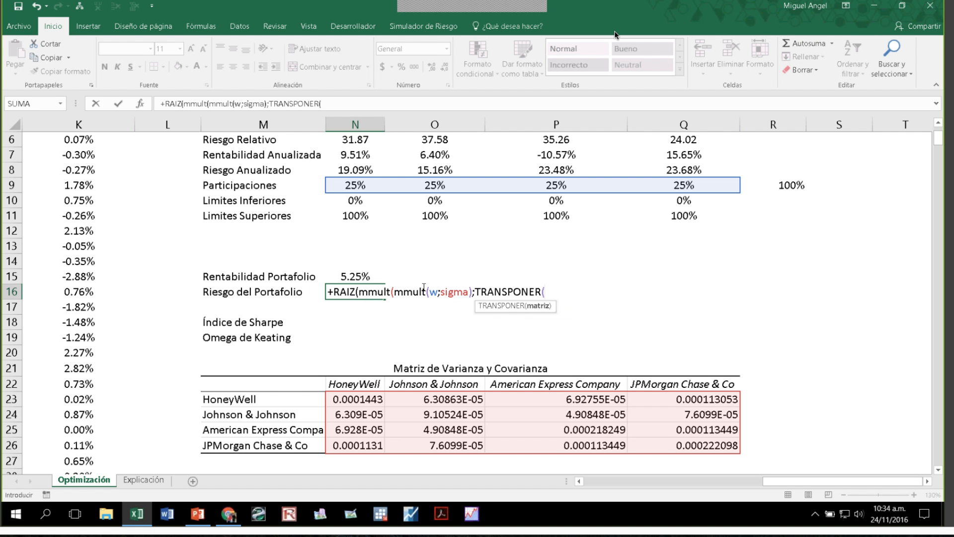
text(w)))
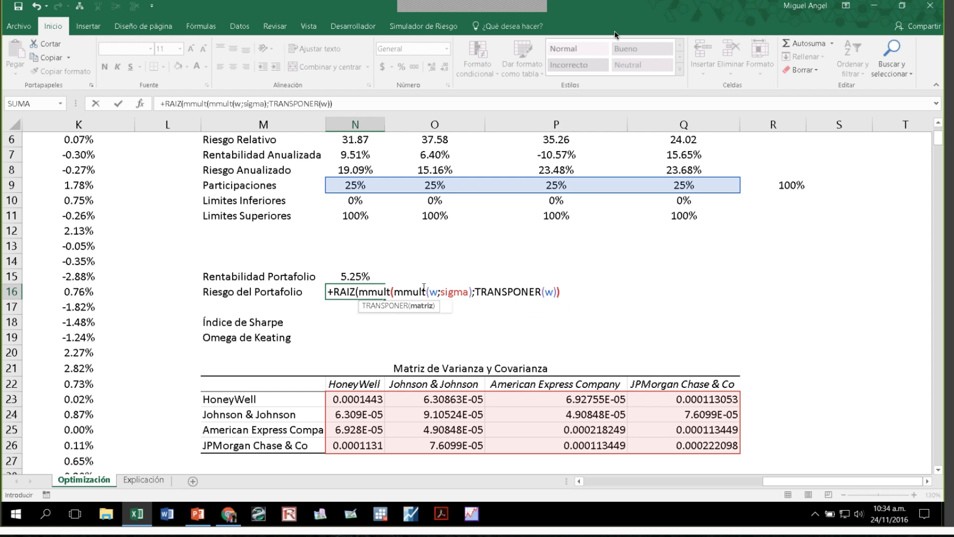
text())
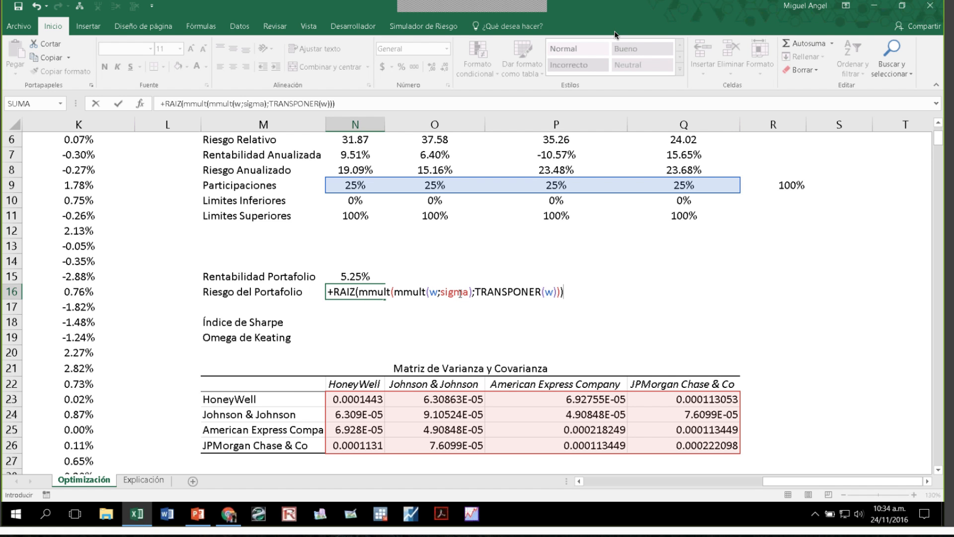
key(ctrl+shift+Return)
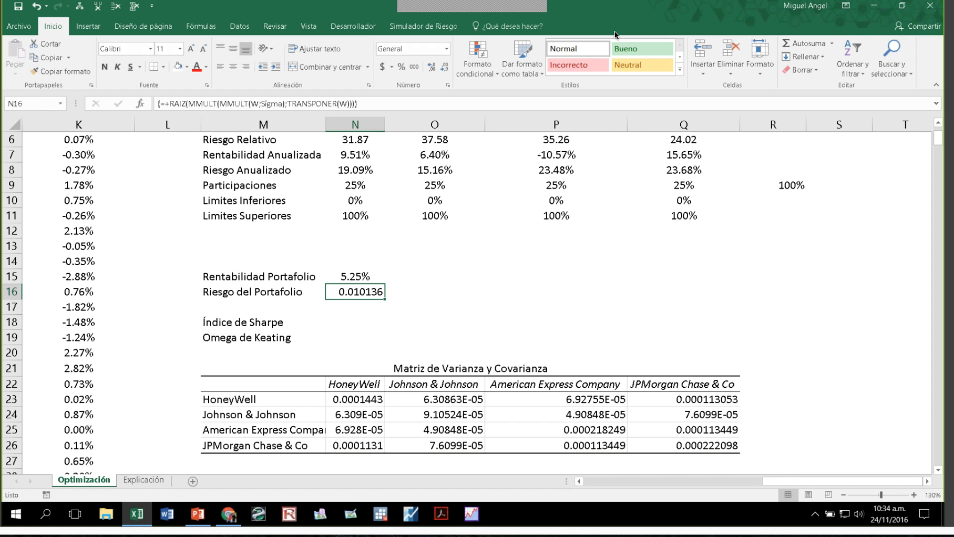
Format the portfolio risk in N16 as a centred percentage with two decimals.
click(401, 66)
click(233, 66)
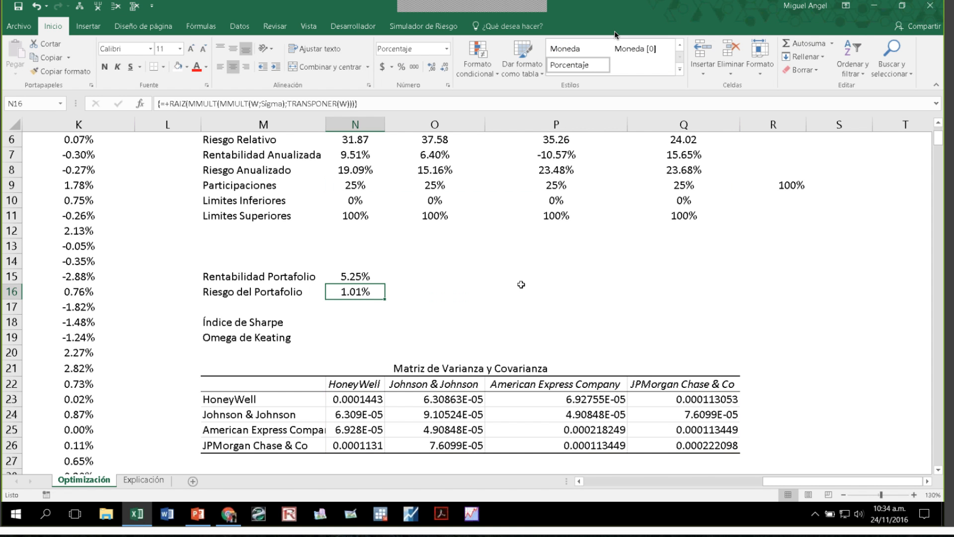
click(521, 285)
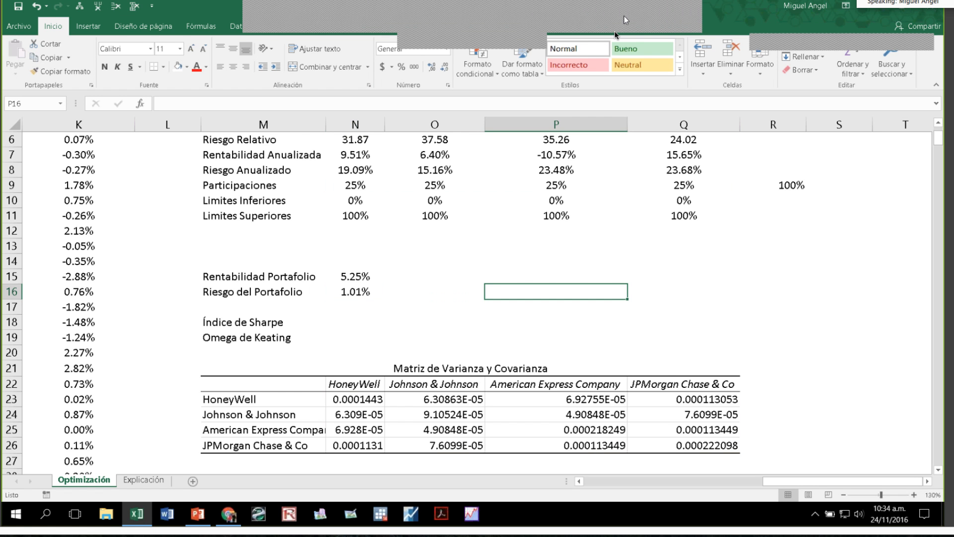
click(625, 17)
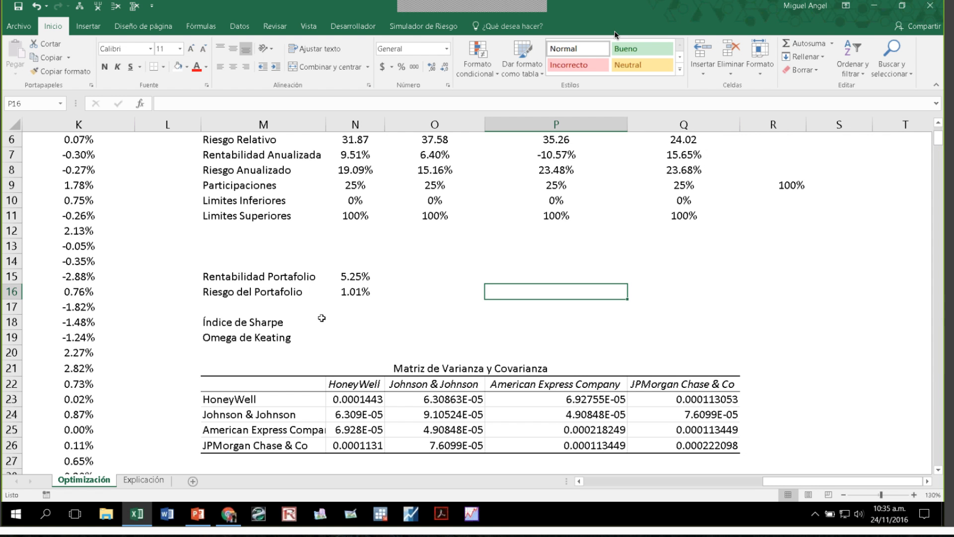
Calculate the Sharpe index in N18 with +(N15-B505)/N16, using the last rate in column B as the risk-free rate.
click(342, 324)
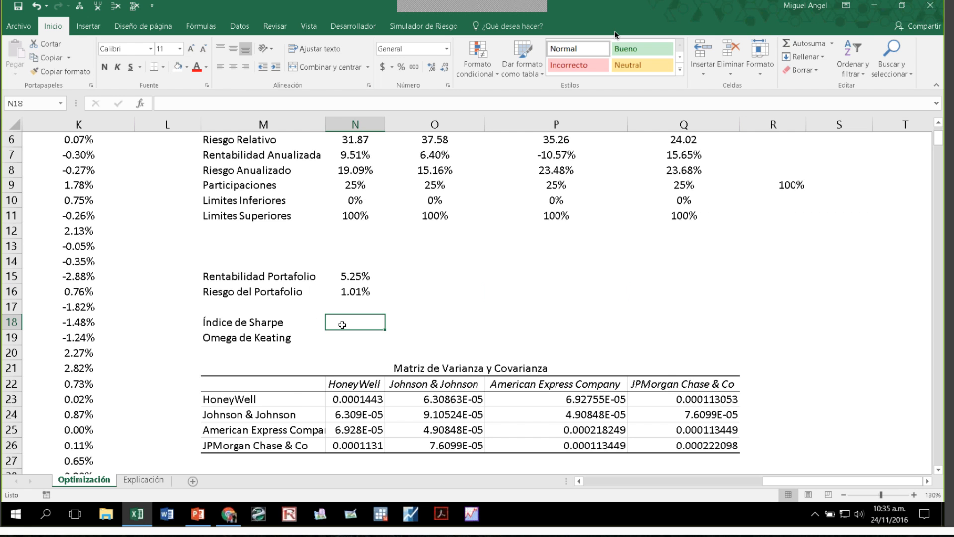
text(+)
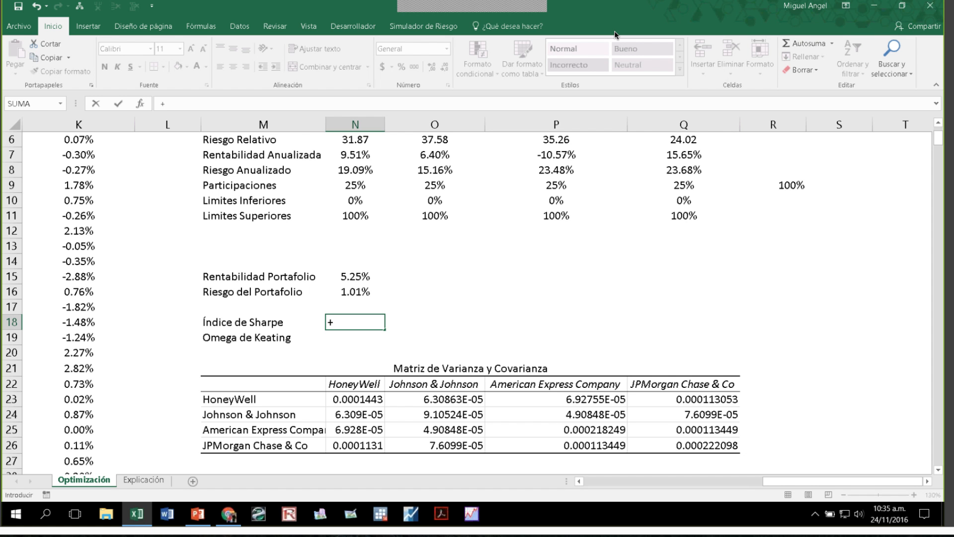
click(351, 275)
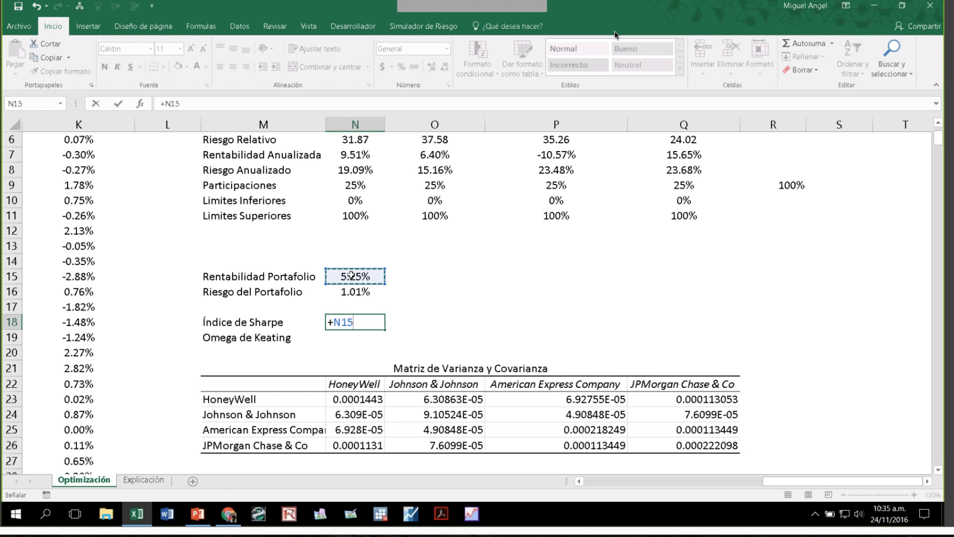
key(BackSpace)
key(BackSpace)
text(+)
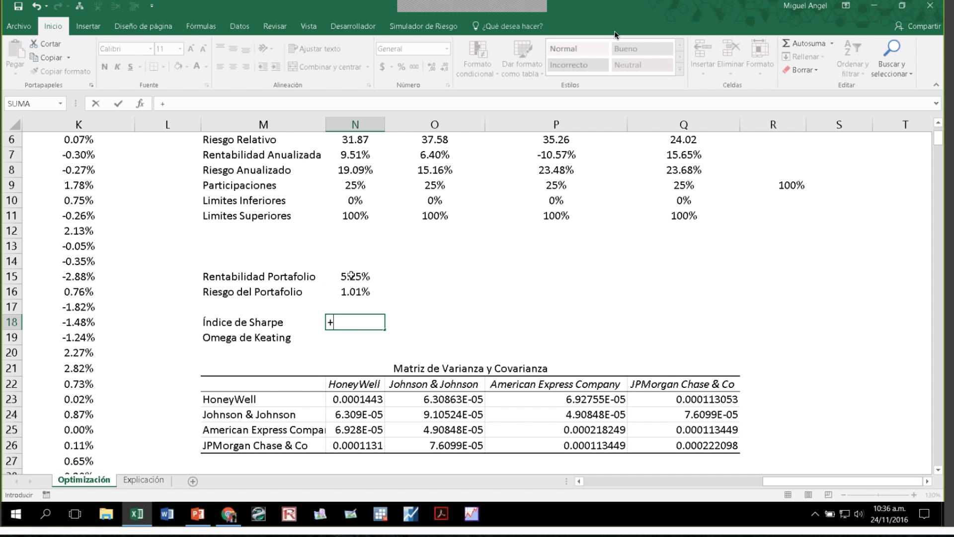
text(()
click(349, 273)
text(-)
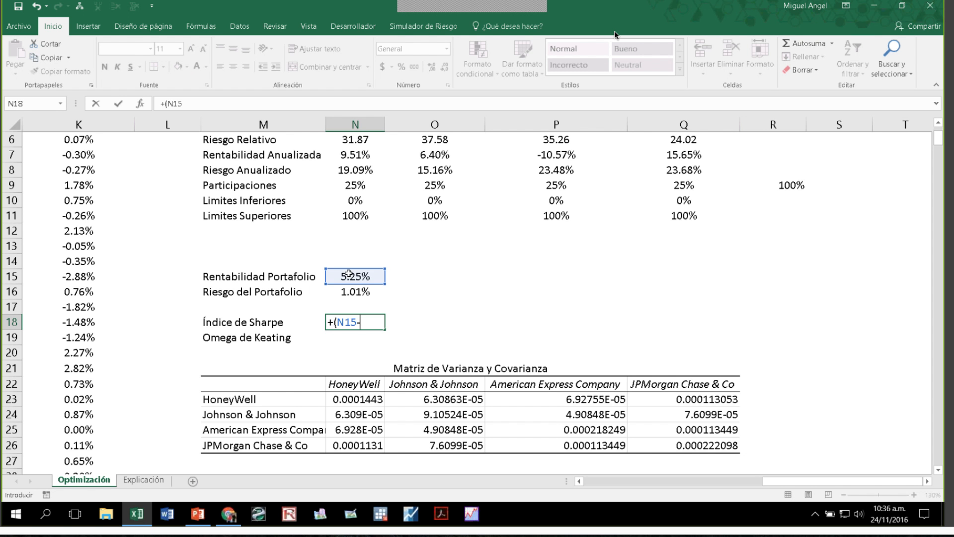
drag(792, 483, 446, 442)
text(-)
click(126, 373)
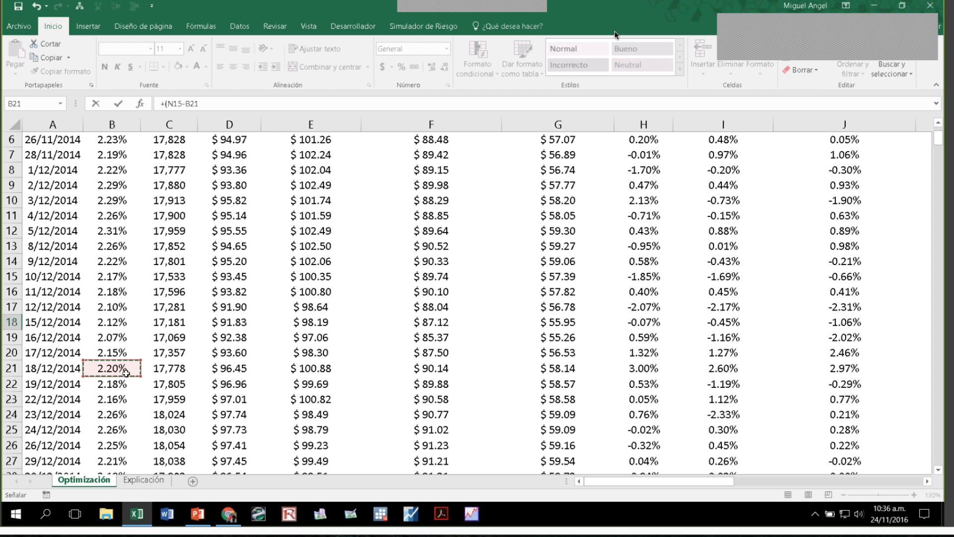
scroll(125, 373, down, 9)
key(ctrl+Down)
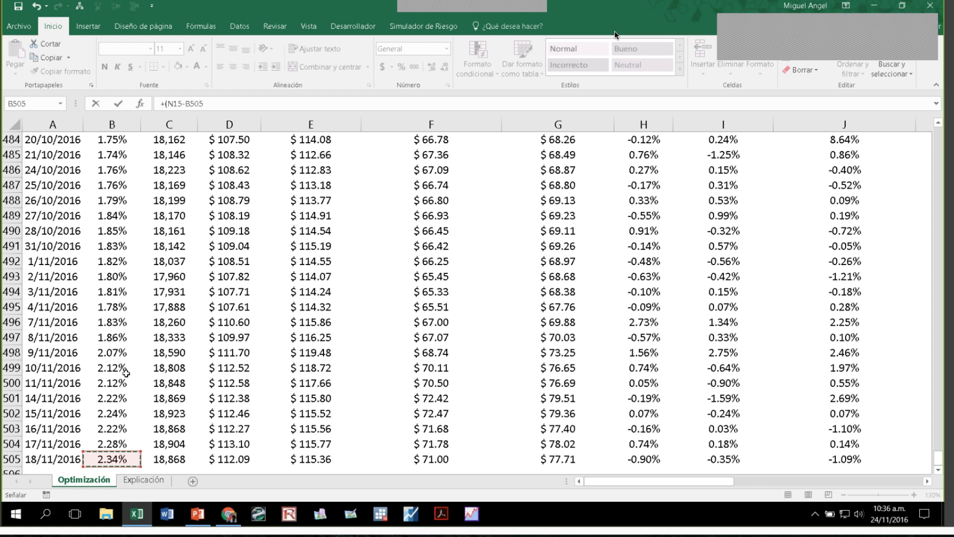
text()/)
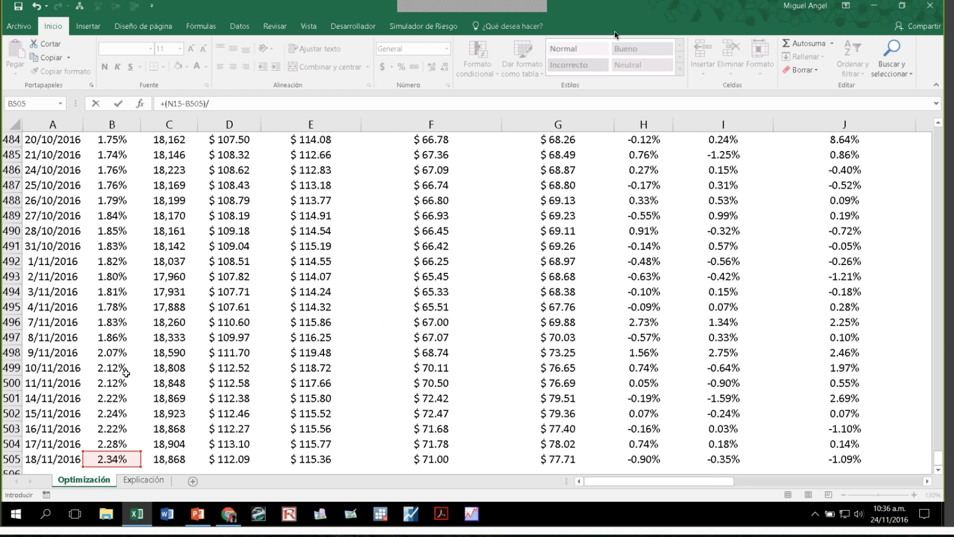
drag(716, 480, 931, 480)
drag(939, 457, 866, 143)
click(342, 216)
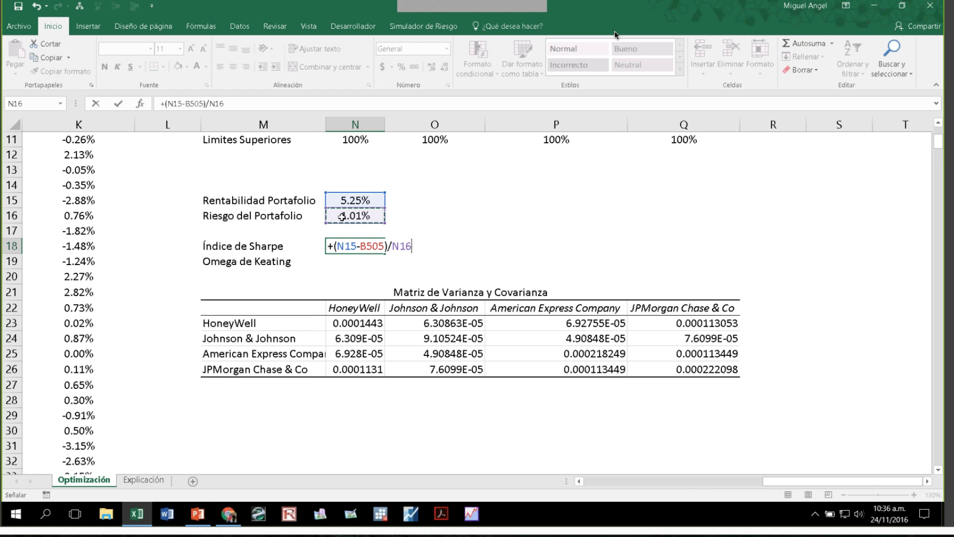
key(ctrl+Return)
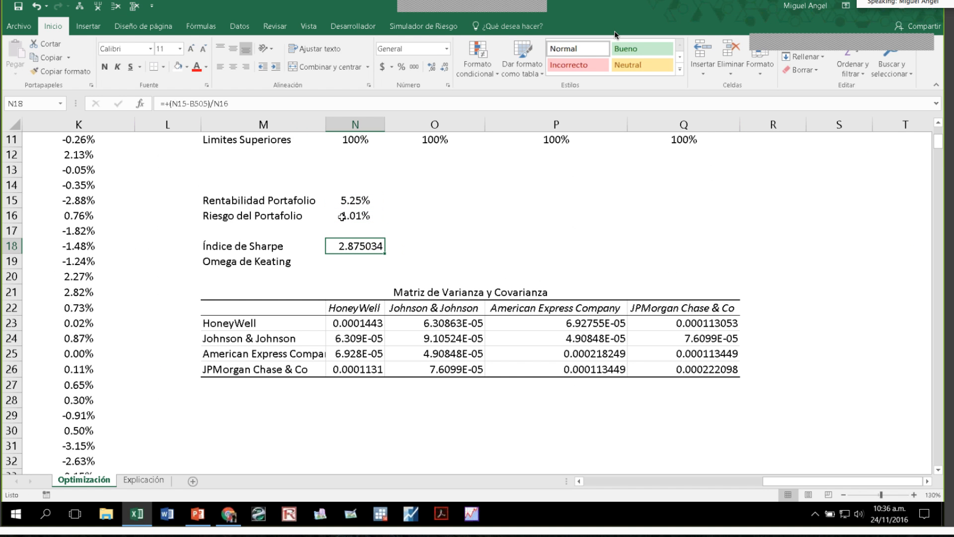
Inspect the cell references in the Sharpe index formula in N18.
click(245, 104)
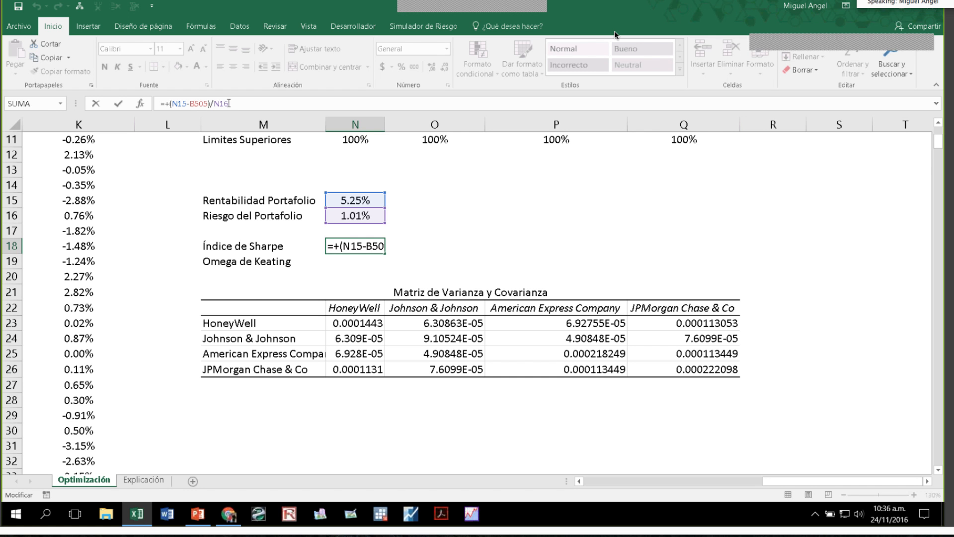
key(ctrl+Return)
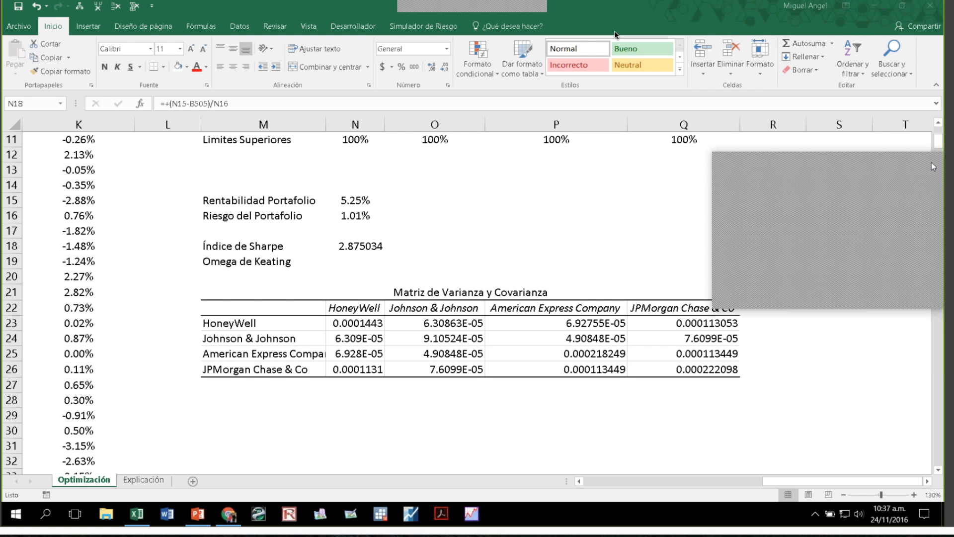
click(331, 244)
Widen column L and enter the header "Rentabilidad del Portafolio" in L2.
click(377, 259)
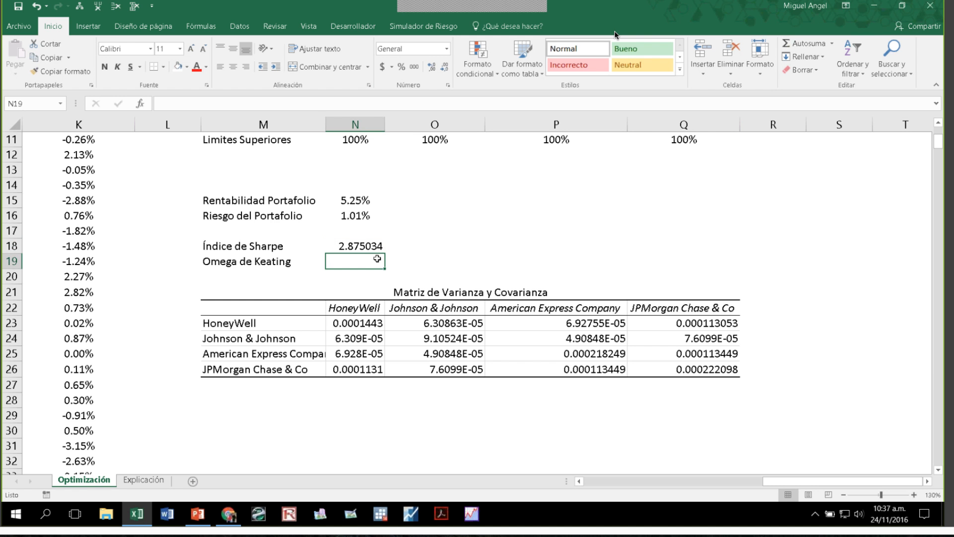
key(Left)
key(Left)
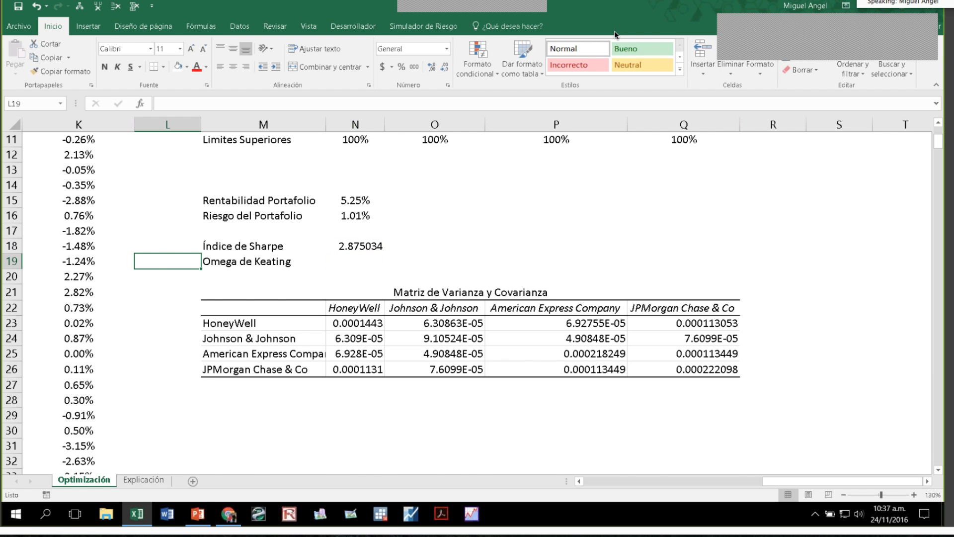
key(ctrl+Up)
key(Right)
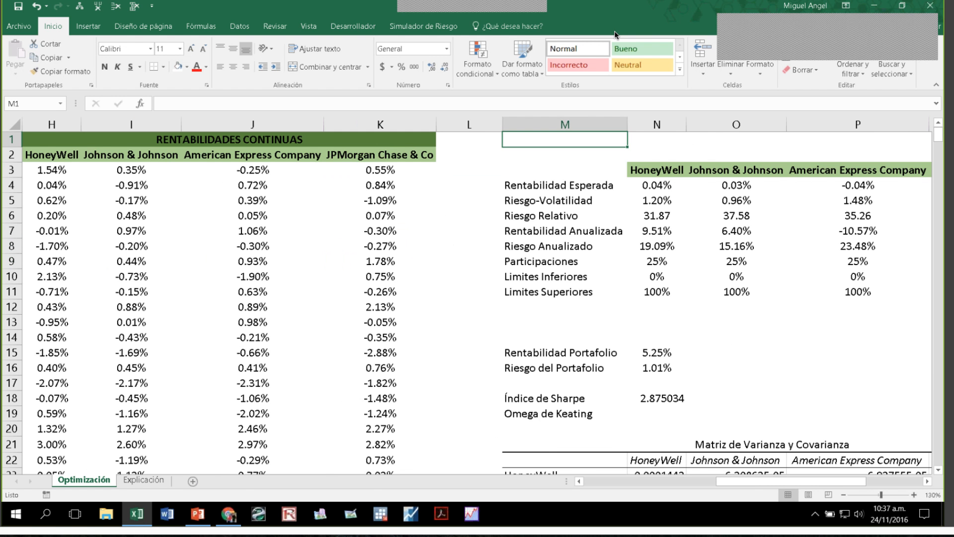
key(Down)
key(Left)
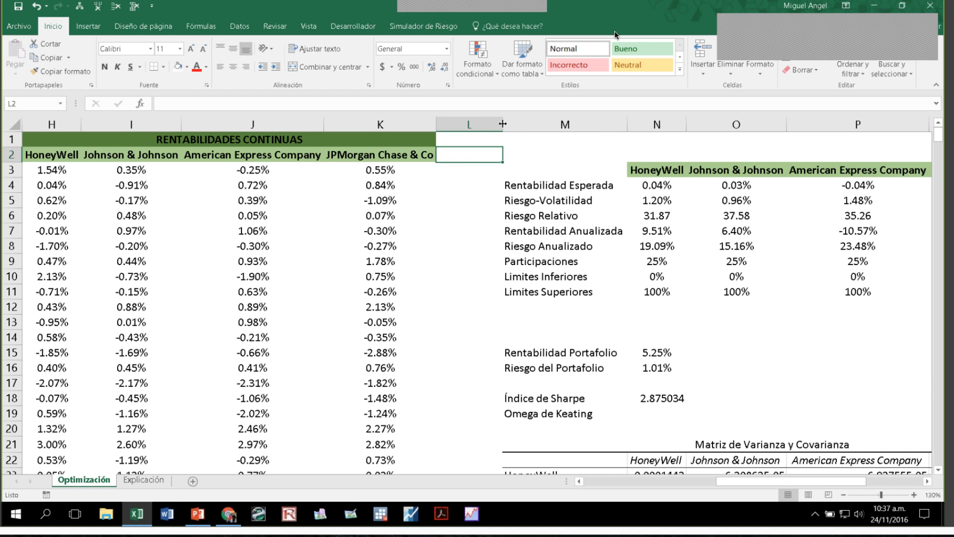
drag(501, 122, 596, 122)
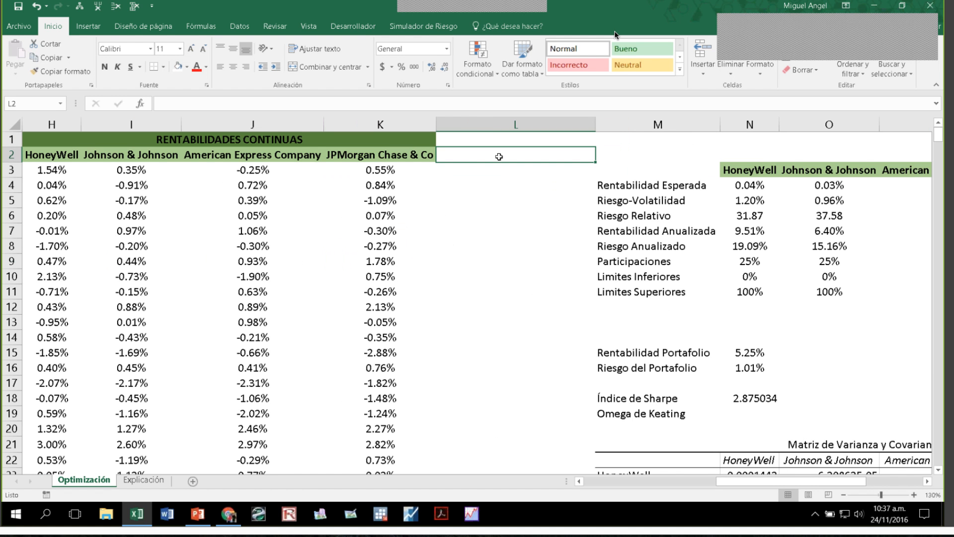
text(Renta)
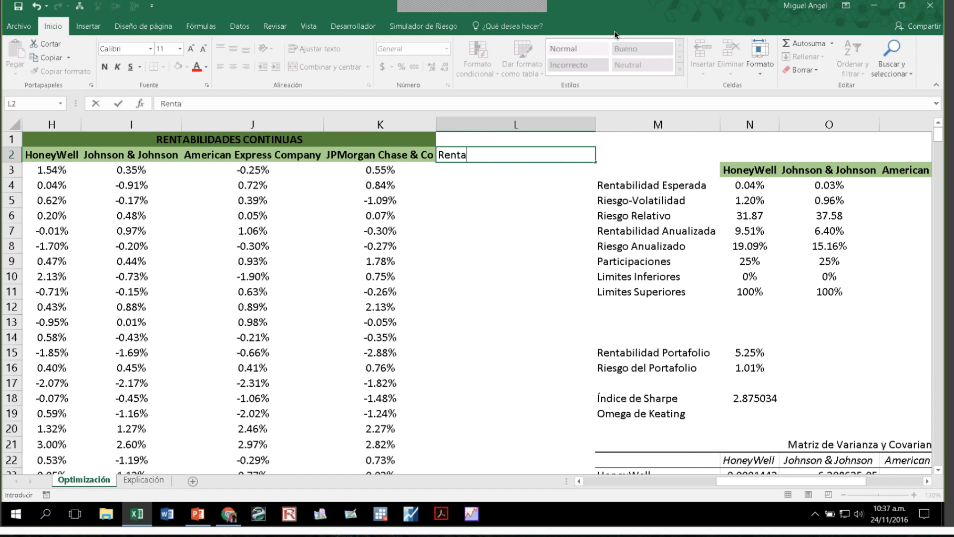
text(bilidad del Porta)
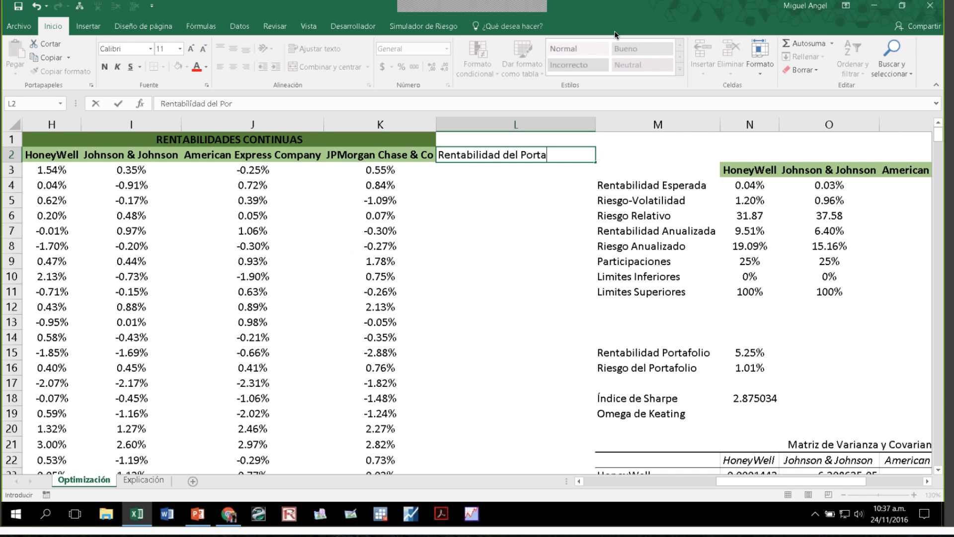
text(folio)
key(ctrl+Return)
key(Return)
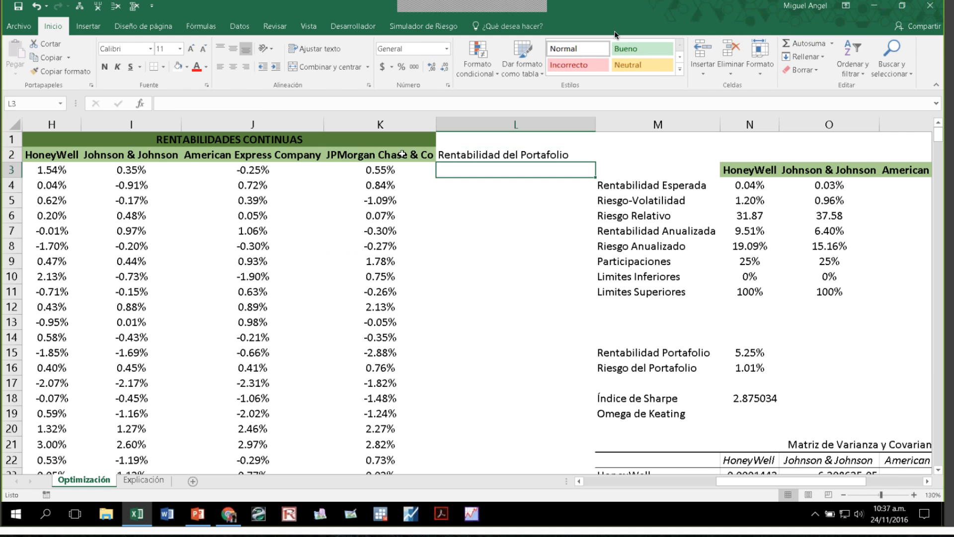
Copy the green header formatting of K2 onto the new header in L2.
click(402, 154)
click(64, 74)
click(504, 154)
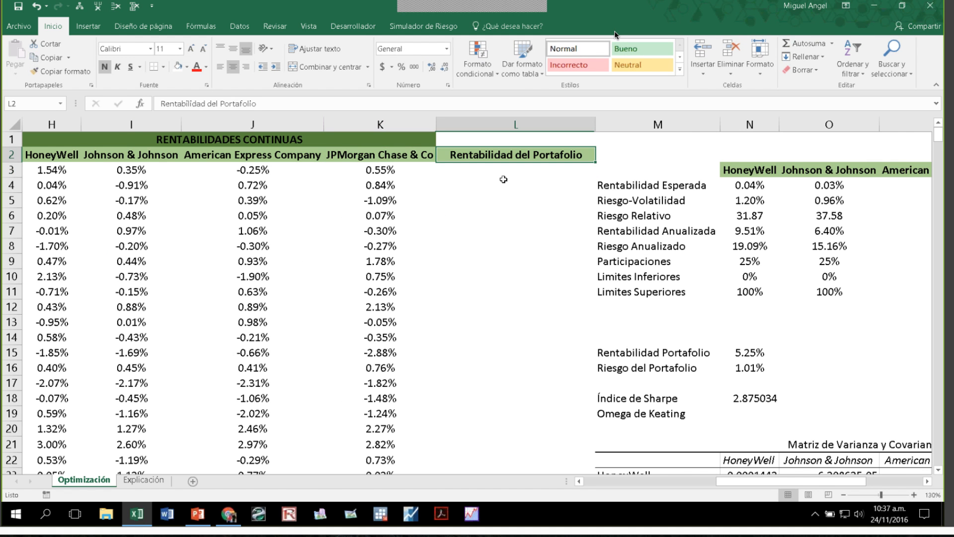
Calculate the first portfolio return in L3 with +SUMAPRODUCTO(H3:K3;W), using the Participaciones row N9:Q9 as the weights W.
click(487, 171)
text(+sum)
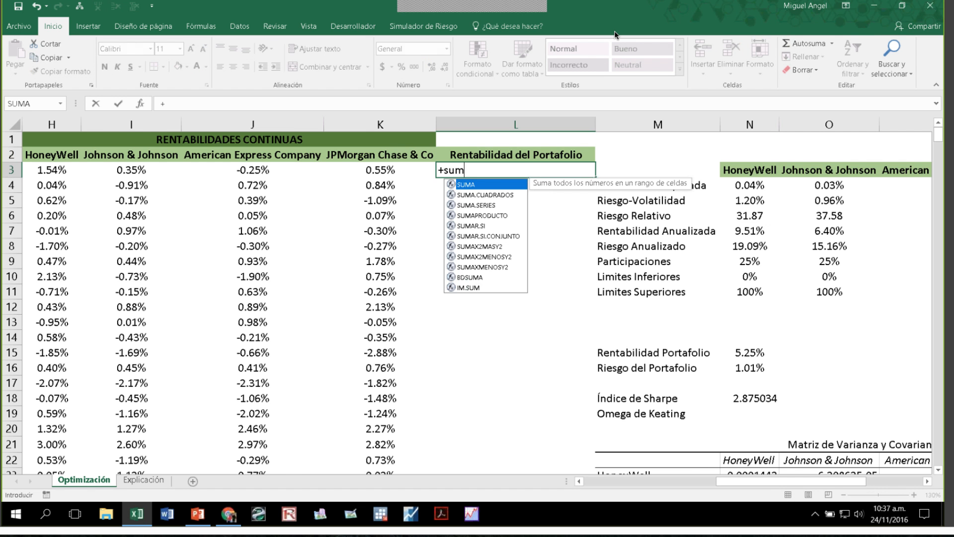
text(a)
key(Down)
key(Down)
key(Down)
key(Tab)
key(Left)
key(Left)
key(Left)
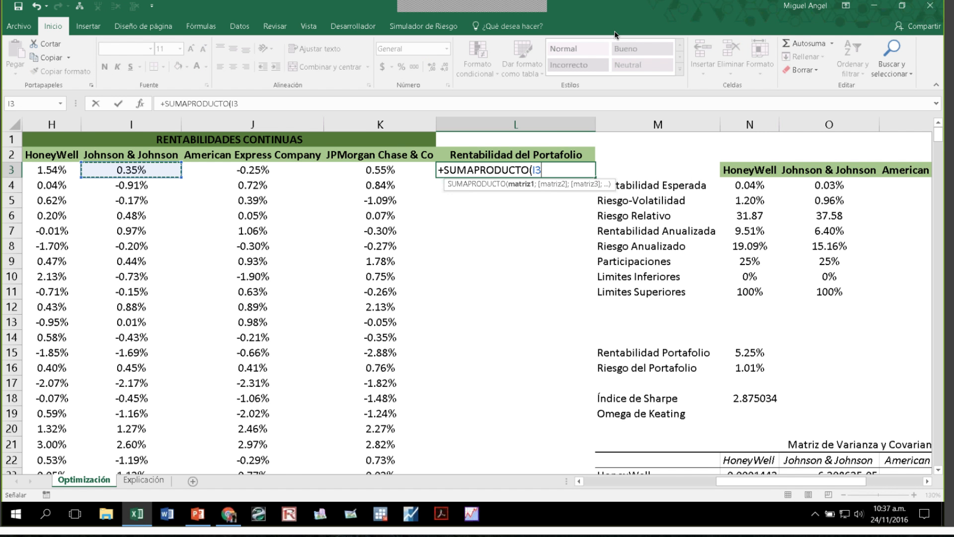
key(shift+Left)
key(shift+Right)
key(shift+Right)
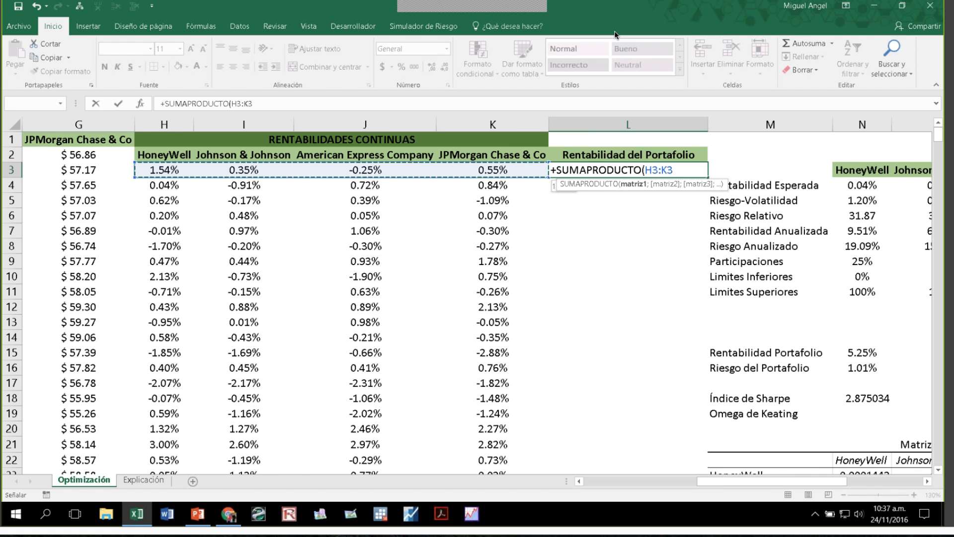
text(;)
key(Right)
key(Down)
key(Down)
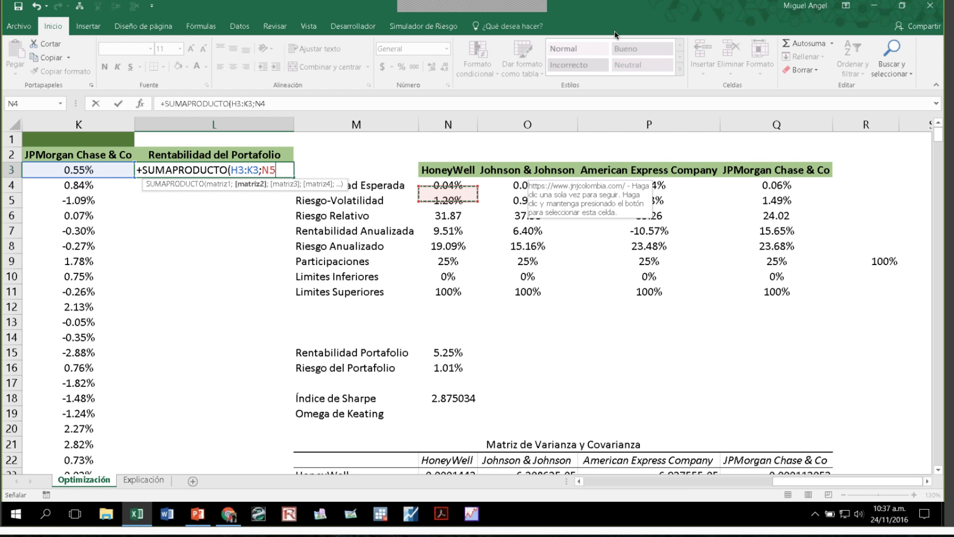
key(Down)
key(Down)
key(Down)
key(Down)
key(shift+Right)
key(shift+Right)
key(shift+Right)
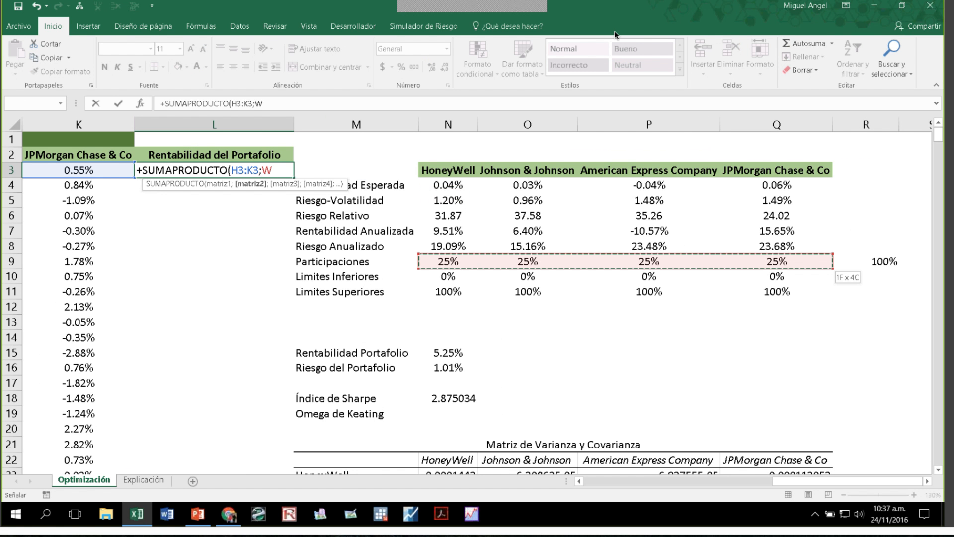
text())
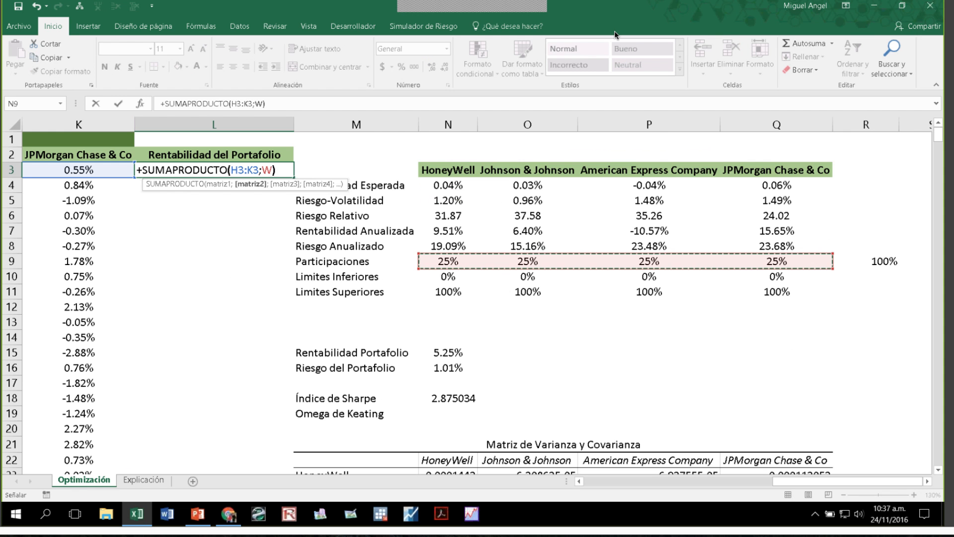
key(Return)
Fill the L3 formula down to L505 and format the returns as centred percentages with two decimals.
click(286, 174)
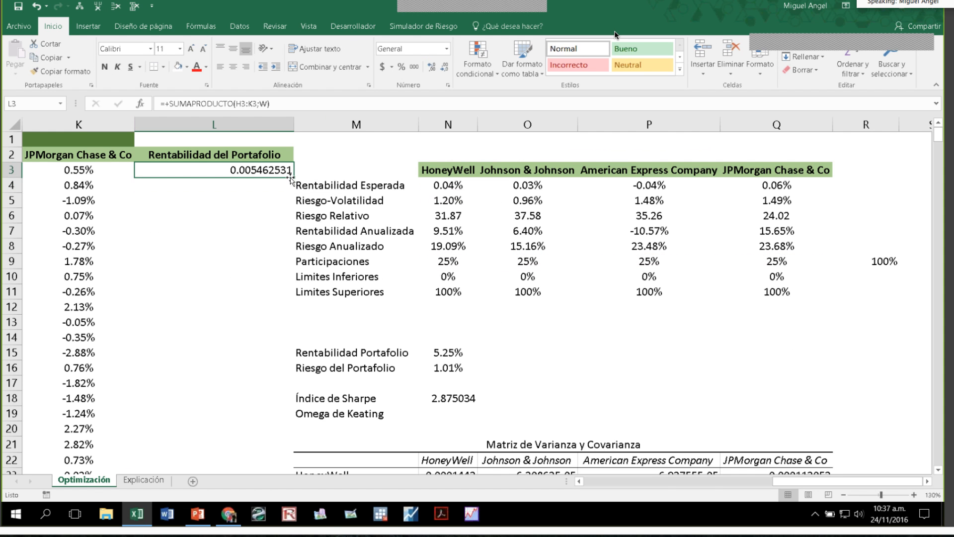
double_click(292, 177)
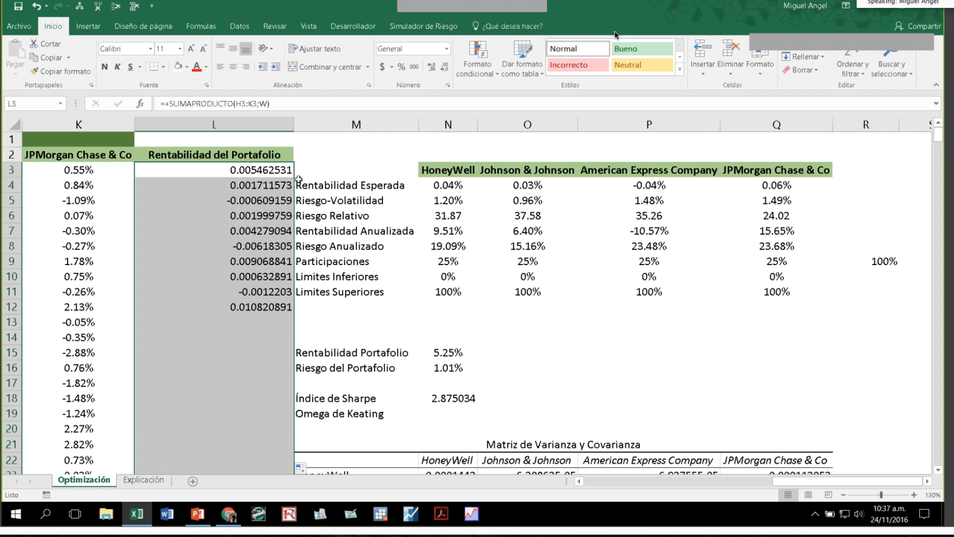
click(401, 69)
click(233, 66)
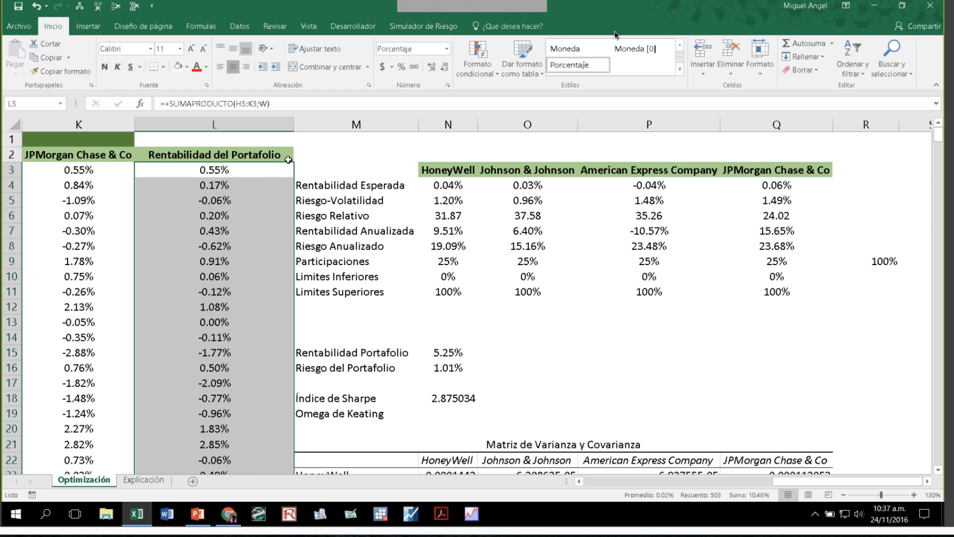
Switch to the PowerPoint presentation and review the slides on the Markowitz selection model.
click(452, 414)
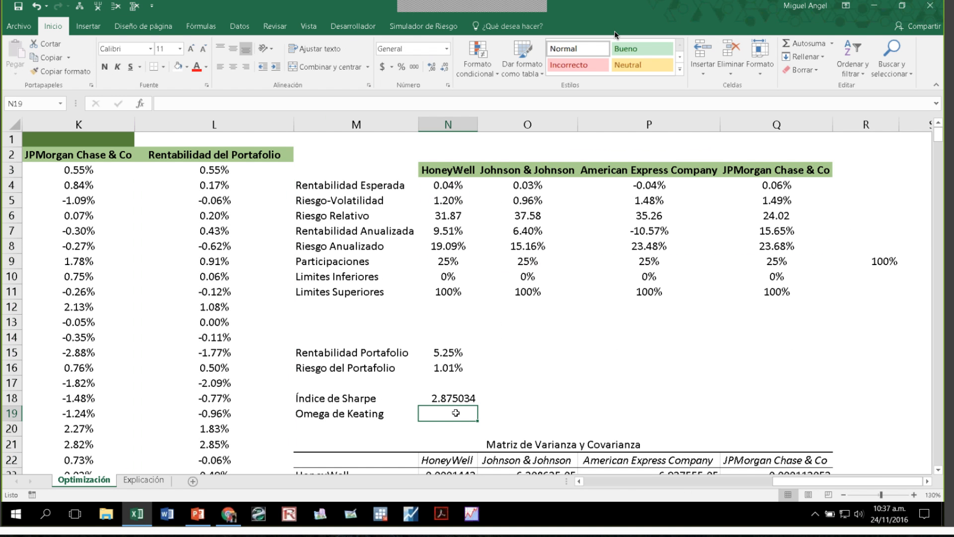
click(199, 515)
key(Down)
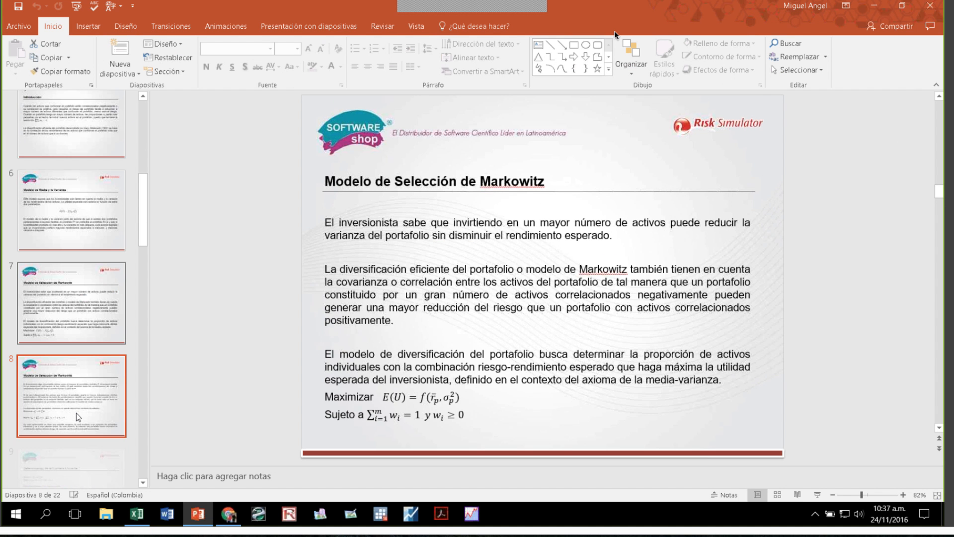
scroll(76, 413, down, 1)
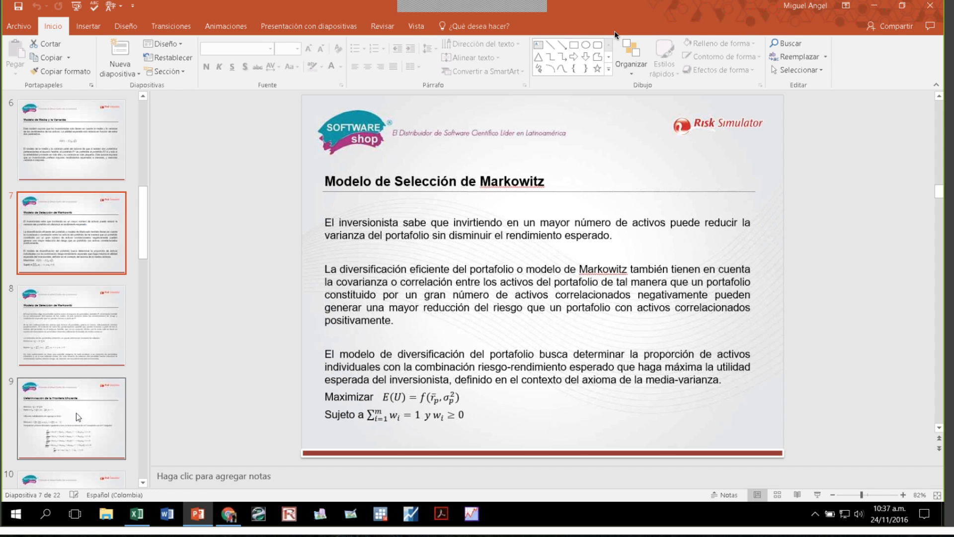
key(Down)
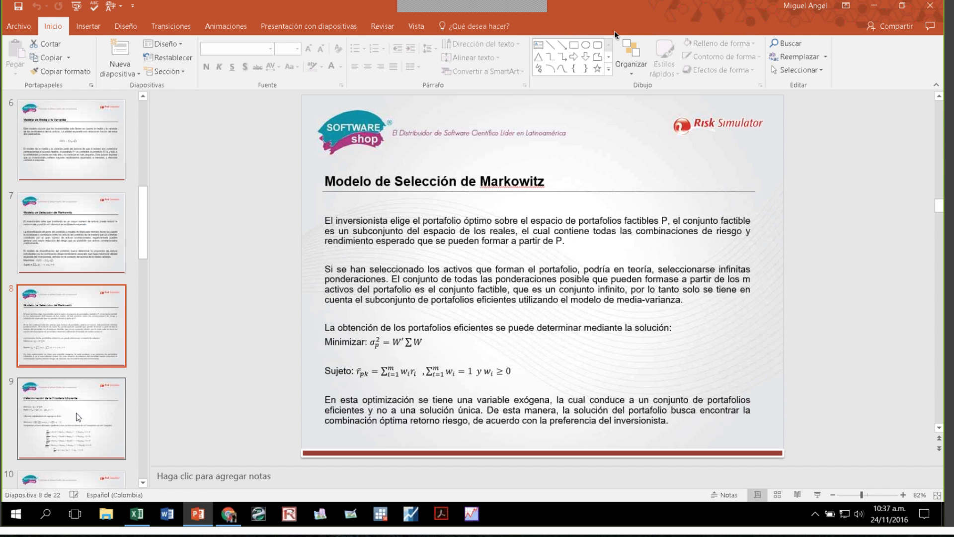
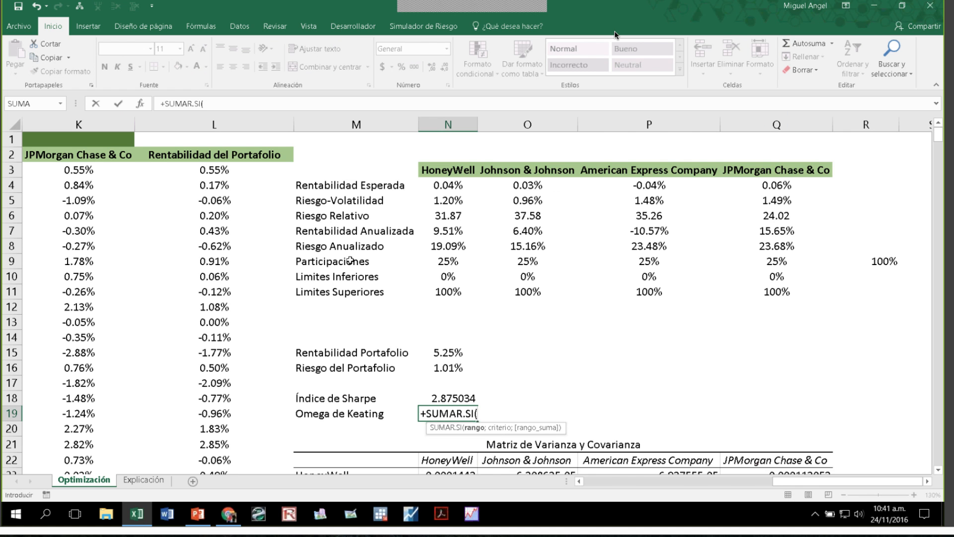
Complete the Keating Omega formula in N19 as +SUMAR.SI(L3:L505;">0)/-suma.si(L3:L505;"<0").
click(215, 170)
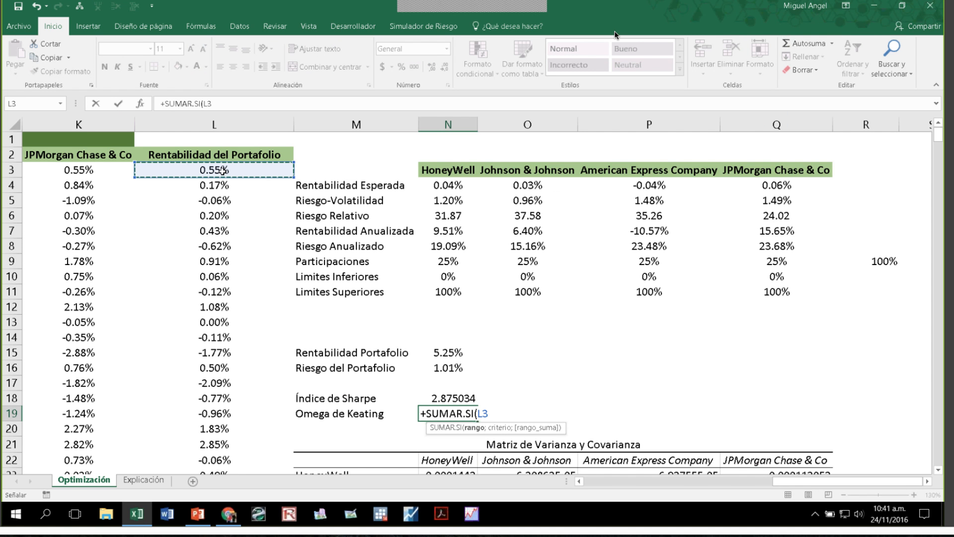
key(ctrl+shift+Down)
text(;">)
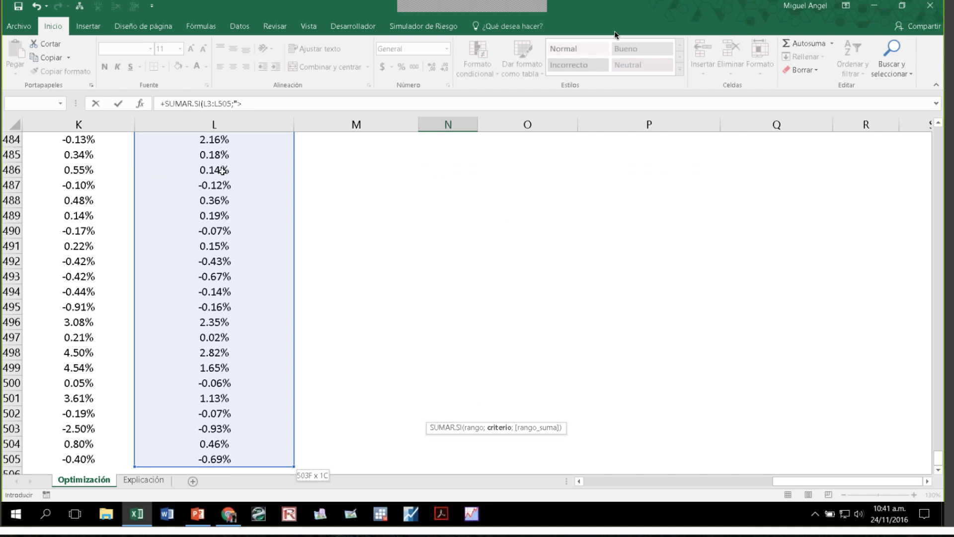
text(0)/-suma.si)
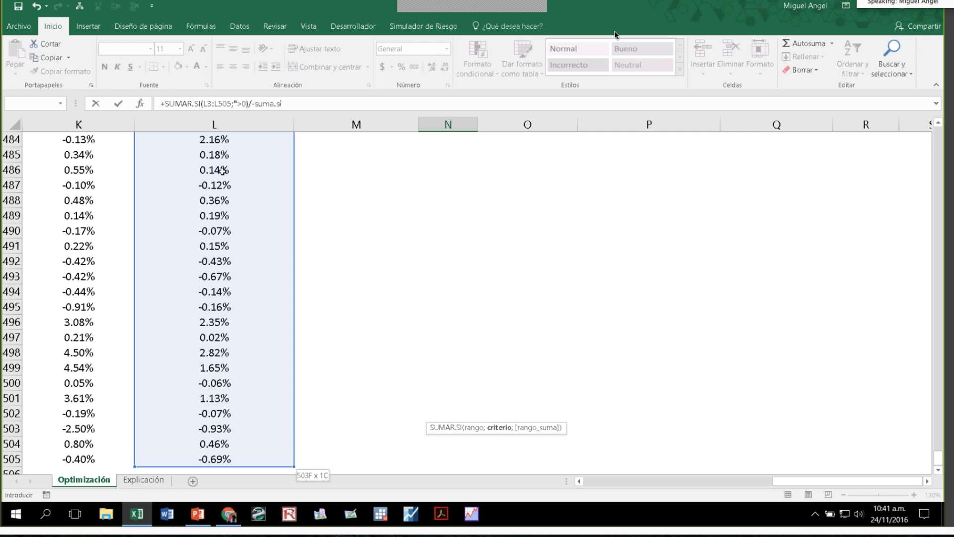
text(()
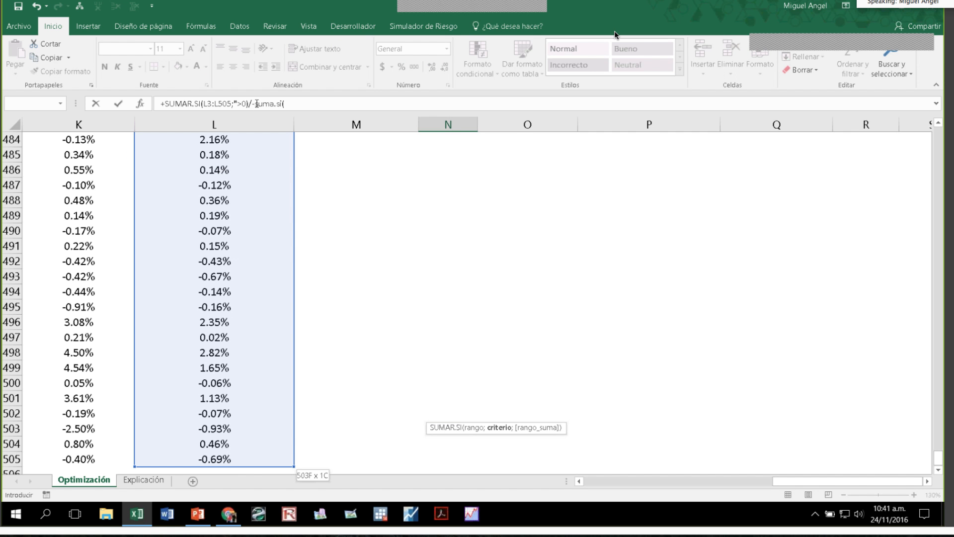
click(300, 103)
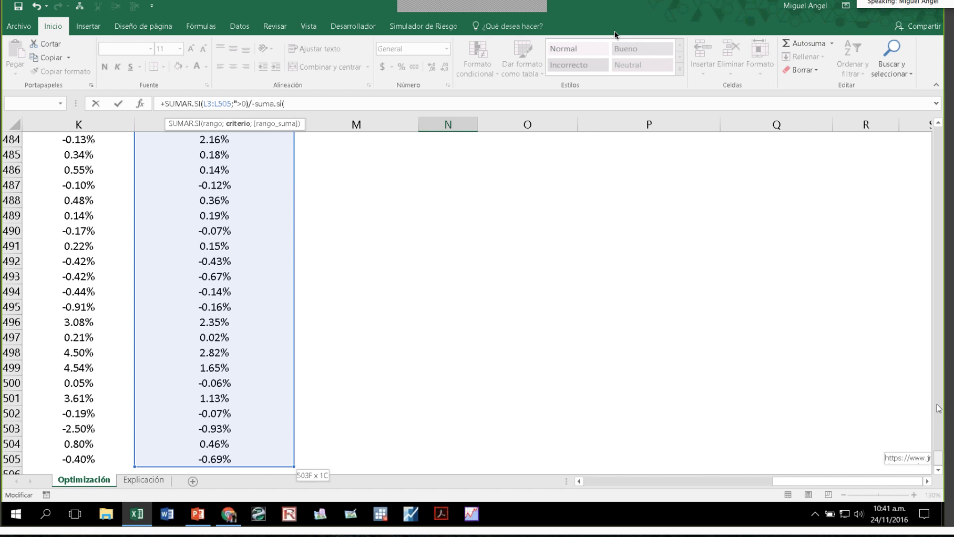
drag(938, 457, 938, 134)
click(211, 170)
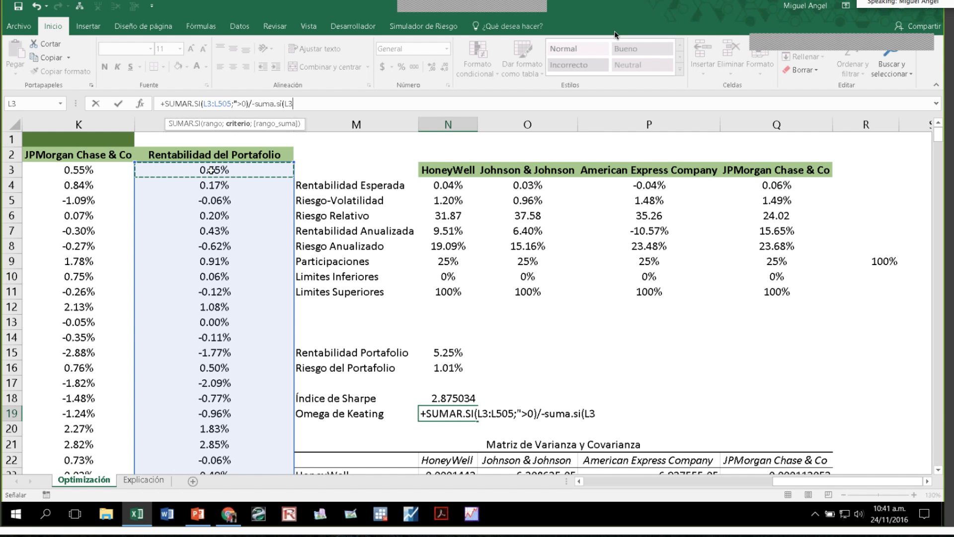
key(ctrl+shift+Down)
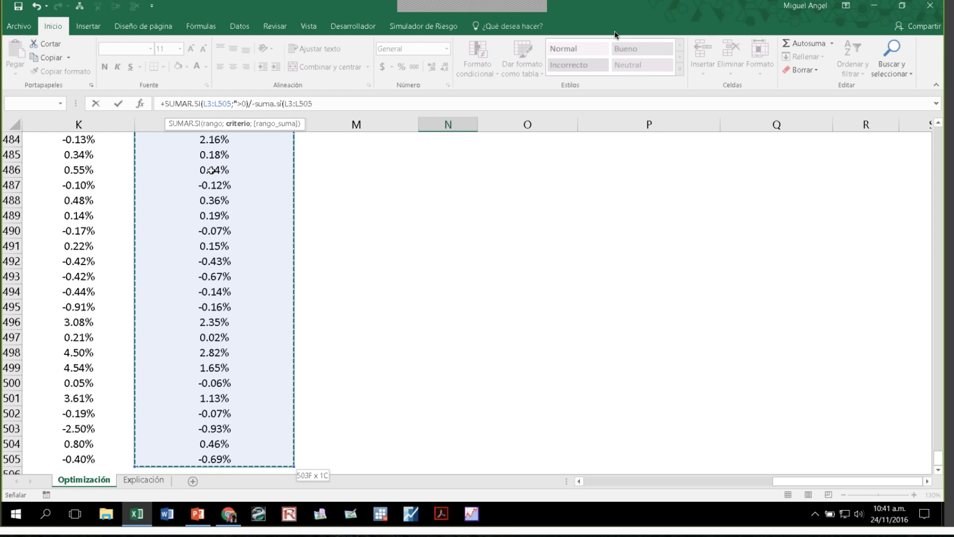
text(;)
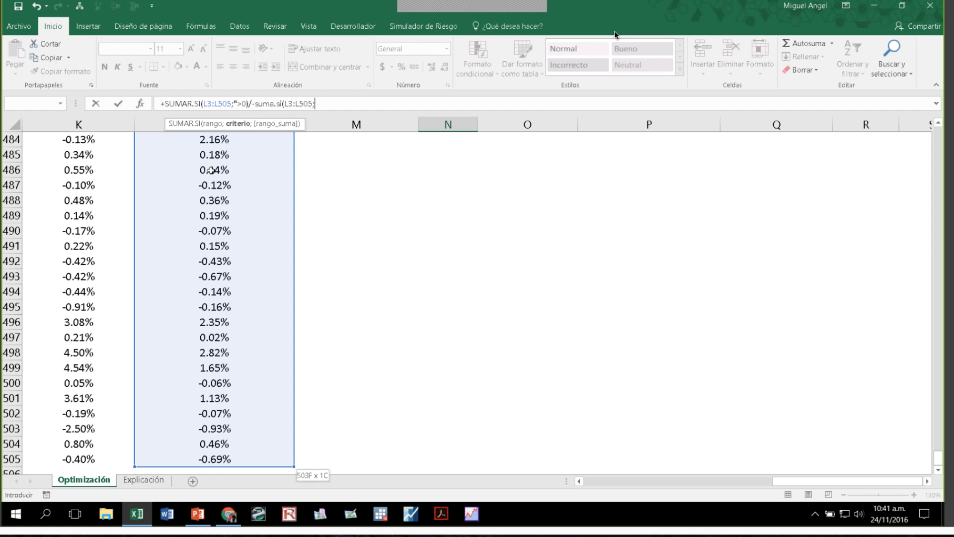
text(">)
key(BackSpace)
text(<0)
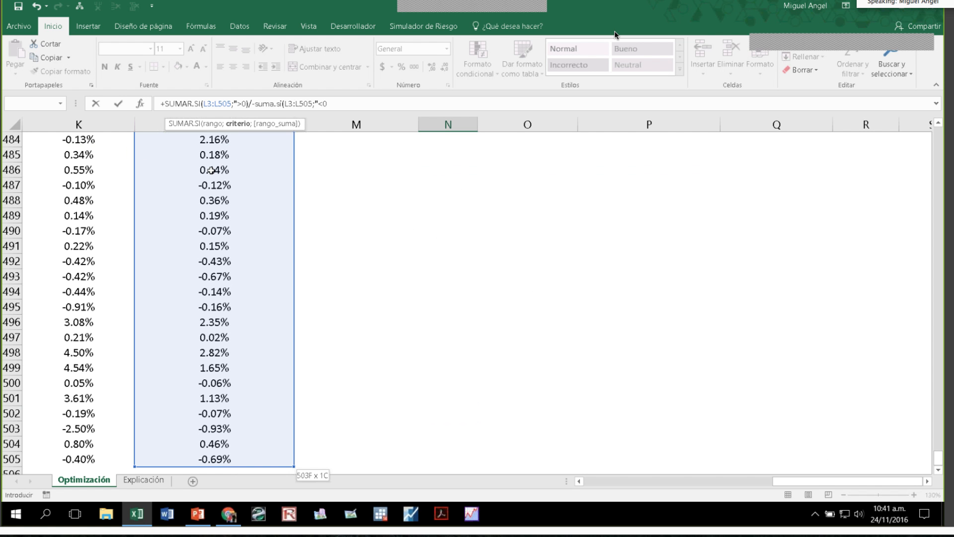
text("))
key(Return)
key(Return)
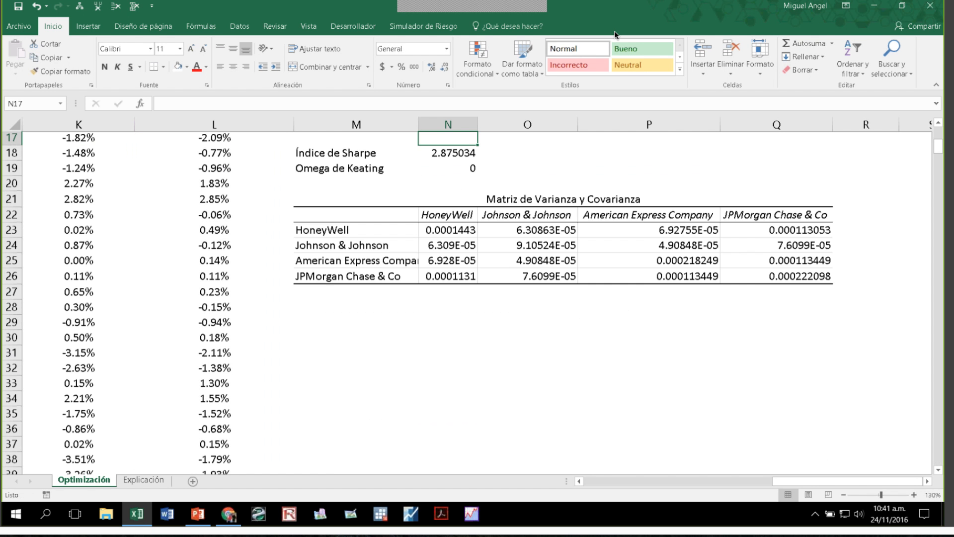
Correct the second function name in the N19 Omega formula to sumar.si.
key(Up)
key(Down)
key(Down)
key(Down)
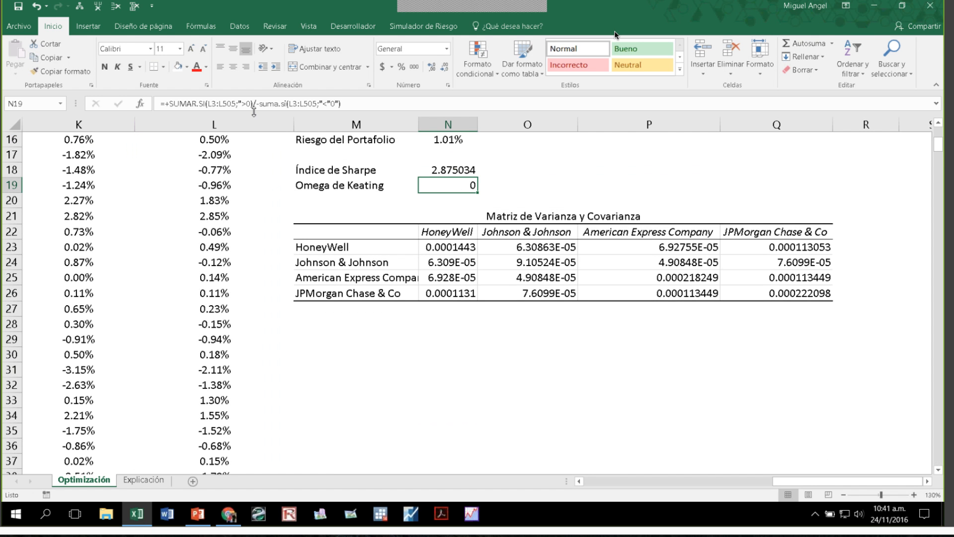
click(279, 105)
text(r)
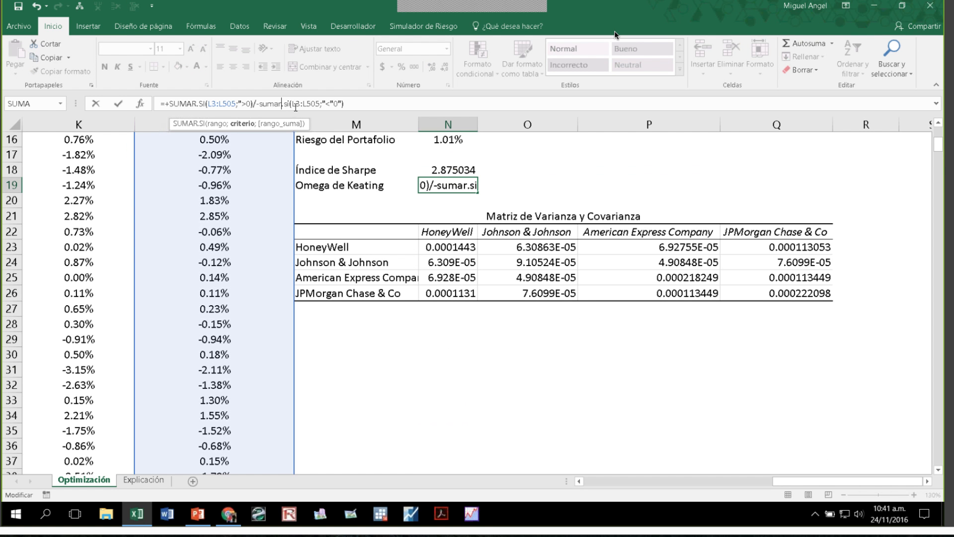
click(259, 109)
click(367, 103)
key(ctrl+Return)
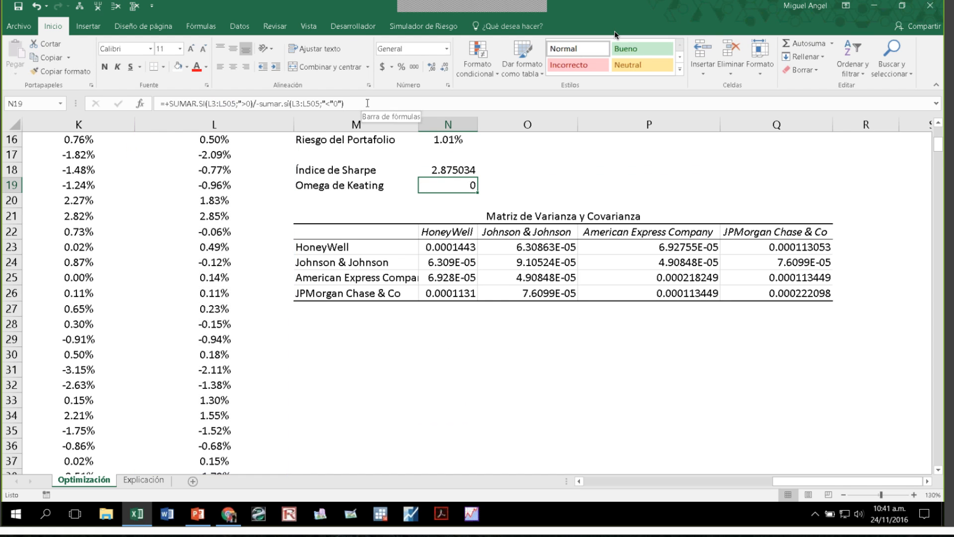
Try to remove the extra quotation mark from the second criterion in the N19 formula.
click(341, 103)
key(Left)
key(Left)
key(Left)
key(BackSpace)
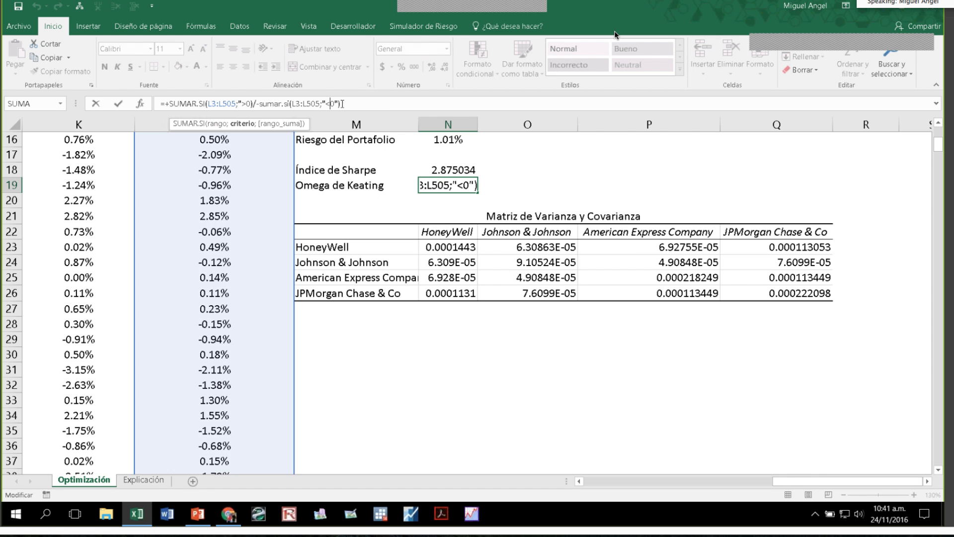
key(Return)
key(Return)
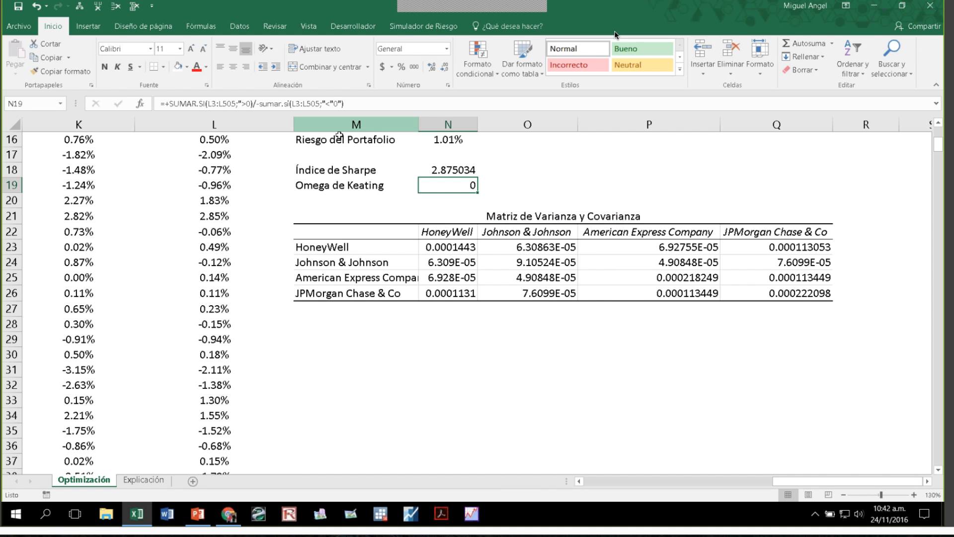
Remove the denominator function from the N19 formula and close the first criterion as ">0".
click(310, 104)
shift+click(264, 108)
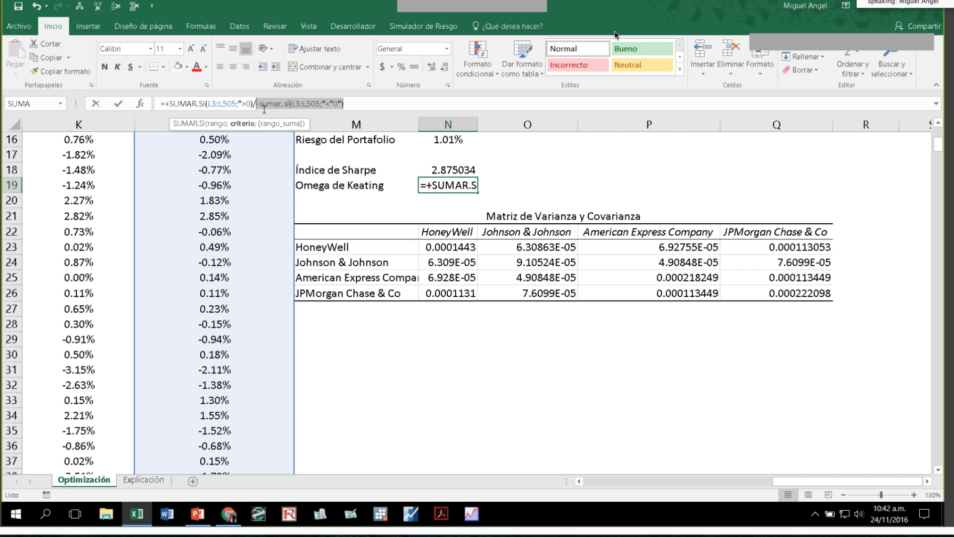
key(Delete)
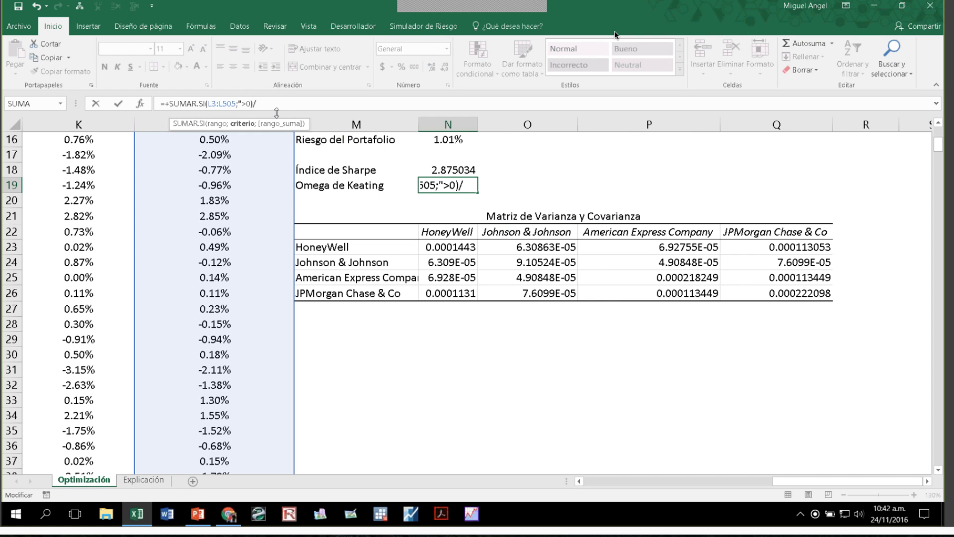
text(")
key(End)
Rebuild the denominator of the N19 Omega formula as -SUMAR.SI(L3:L505;"<0").
text(-suma)
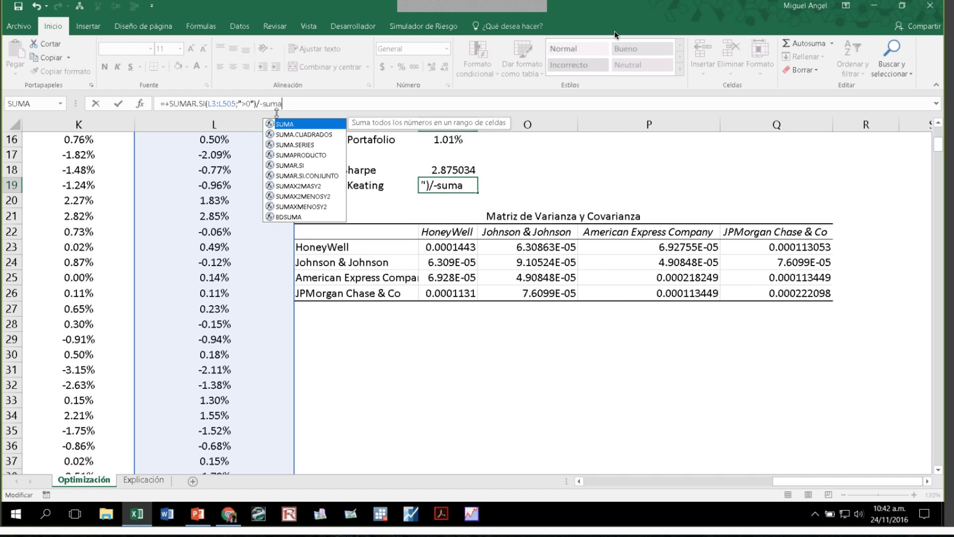
key(Down)
key(Down)
key(Down)
key(Down)
key(Tab)
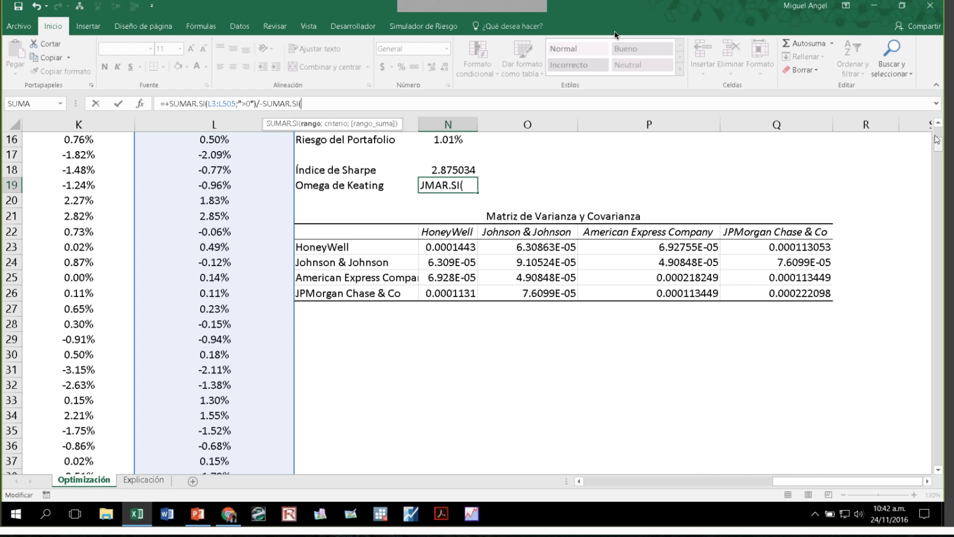
scroll(263, 212, up, 5)
click(220, 168)
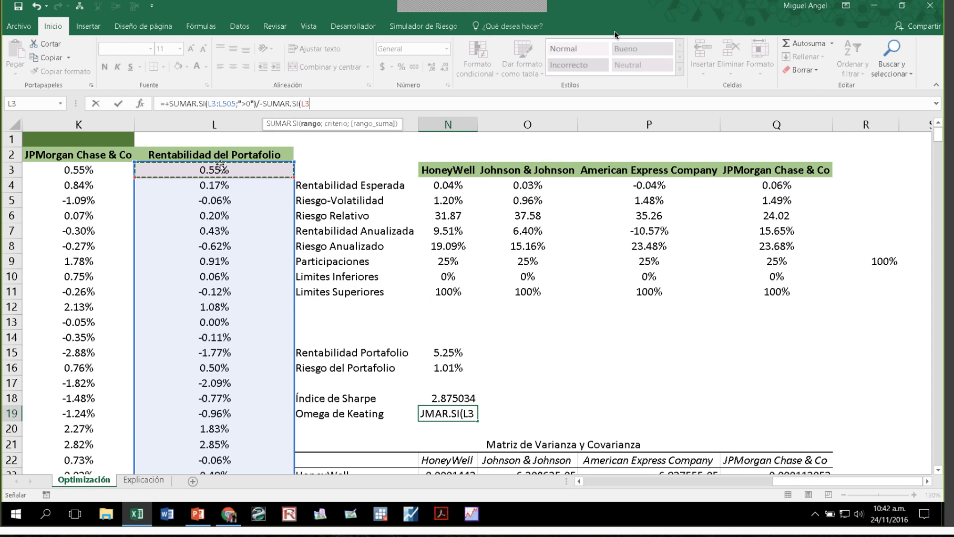
key(ctrl+shift+Down)
text(;"<)
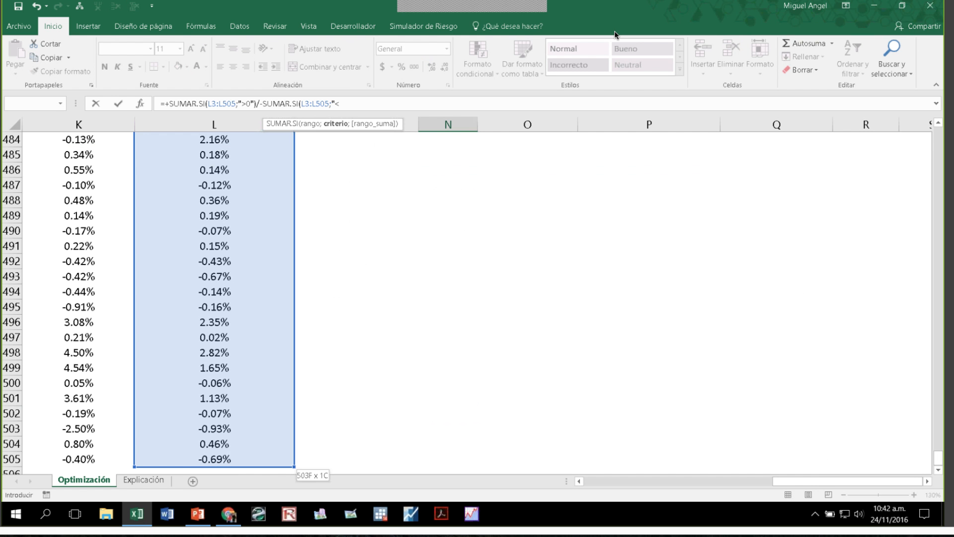
text(0")
key(Return)
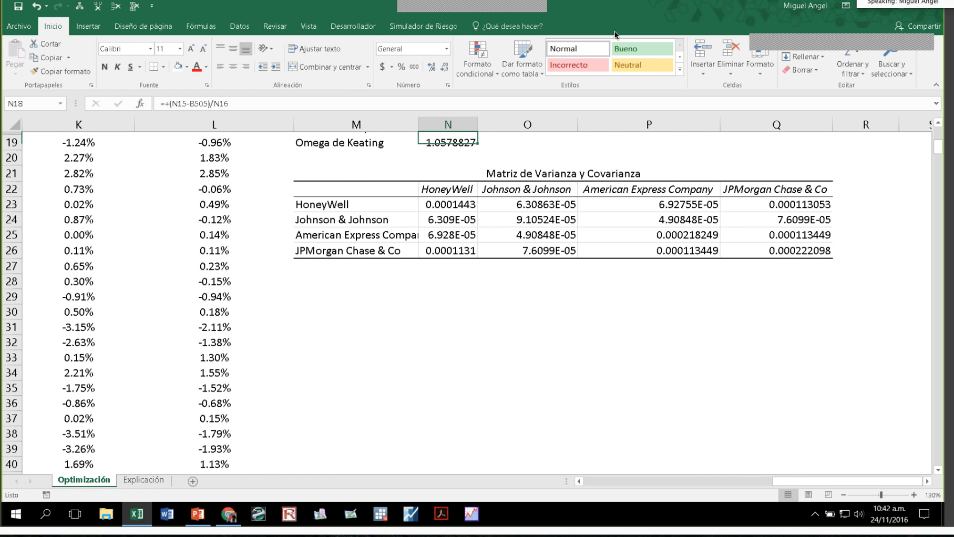
Review the statistics labels in M4:M11 and the portfolio return and risk formulas in N15 and N16.
key(Up)
key(Up)
key(Up)
key(Up)
key(Up)
key(Up)
key(Up)
key(Up)
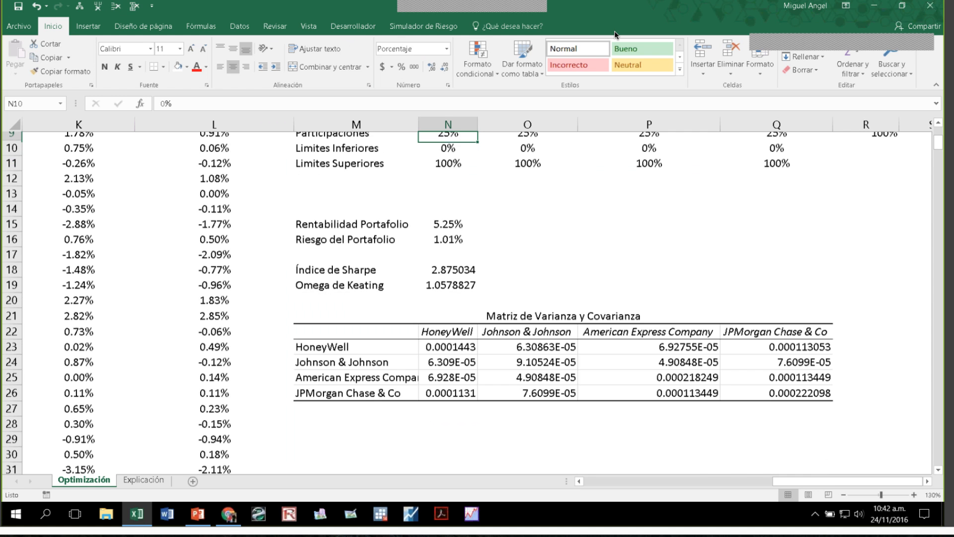
key(Up)
key(Up)
key(Up)
key(Up)
key(Up)
key(Up)
key(Up)
key(Up)
key(Up)
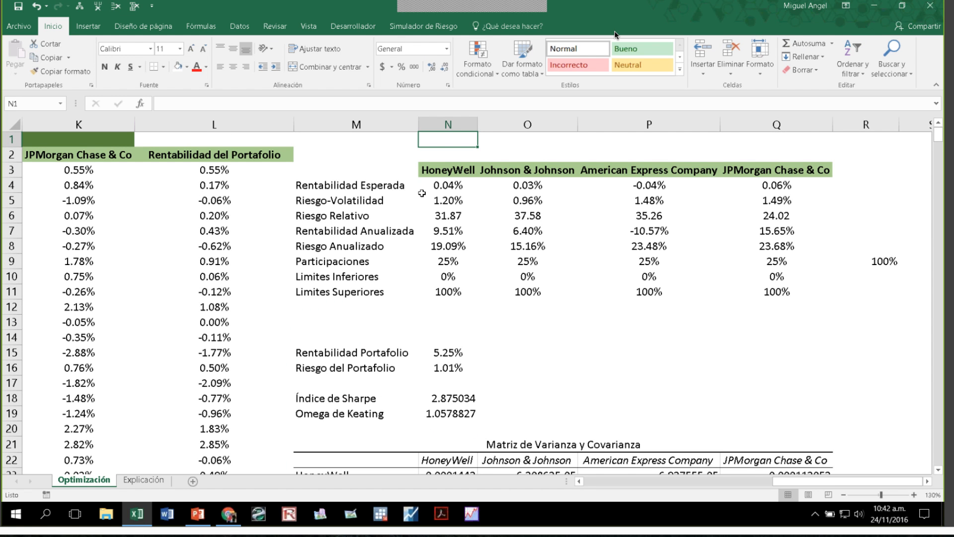
mouse_move(412, 187)
mouse_down()
mouse_move(387, 232)
mouse_move(378, 292)
mouse_up()
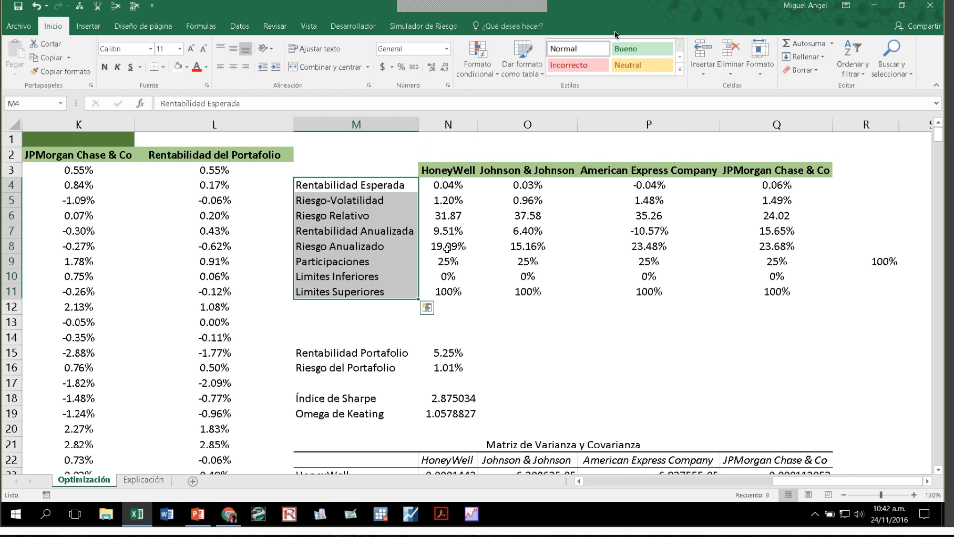
scroll(456, 268, down, 3)
click(442, 216)
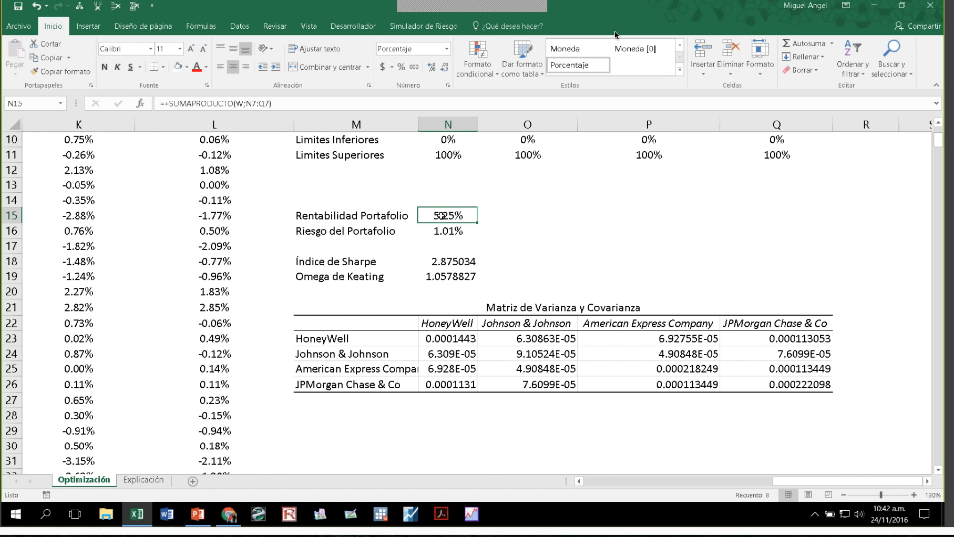
click(448, 231)
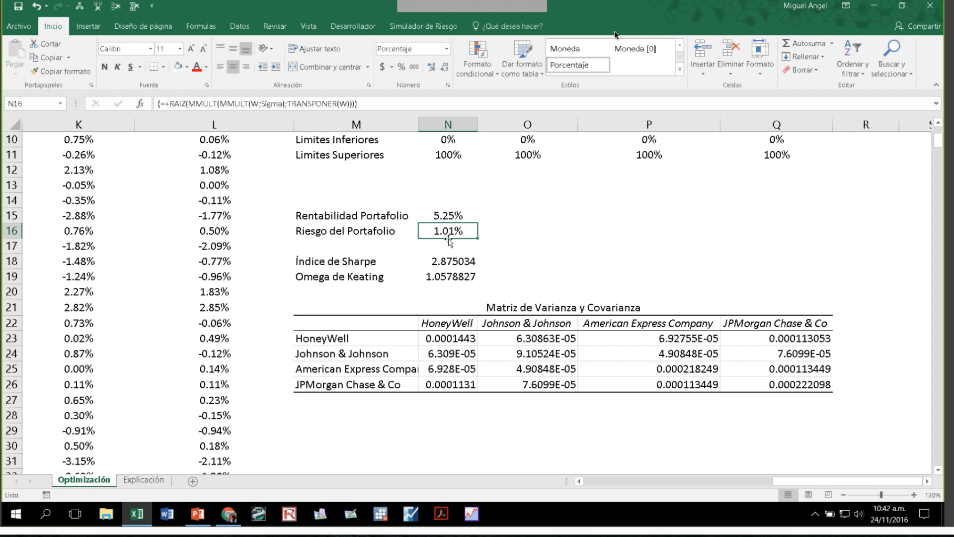
Correct the title in row 21 to "Matriz de Varianzas y Covarianzas".
click(440, 307)
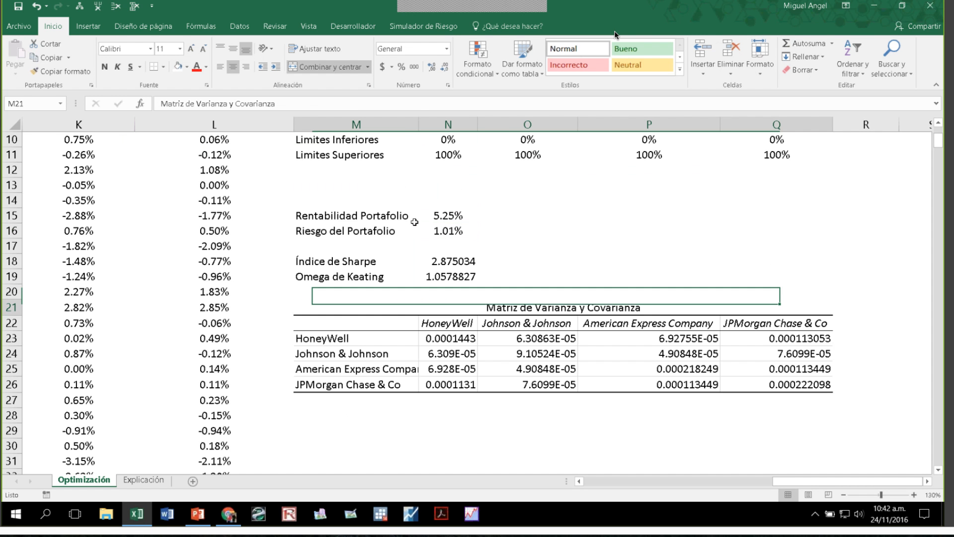
click(227, 104)
text(s)
key(End)
text(s)
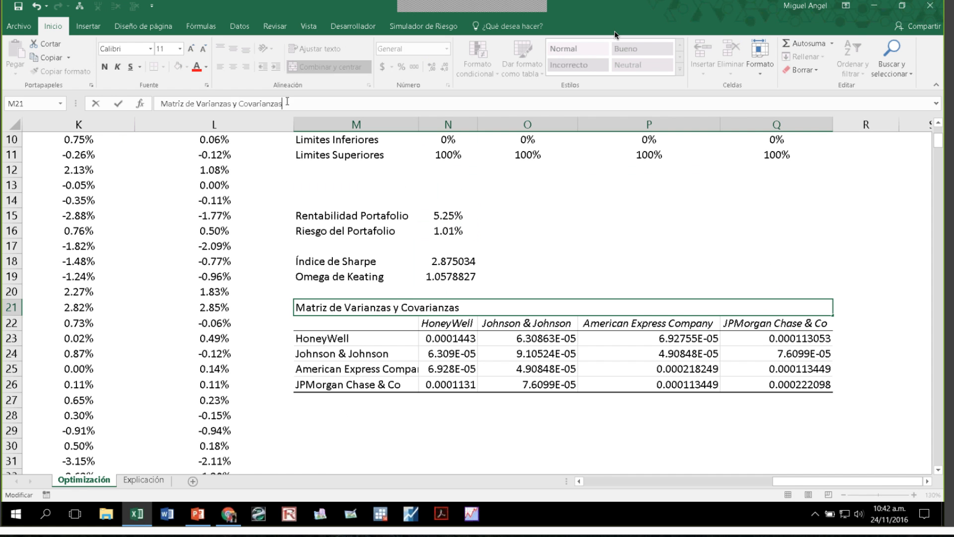
key(Return)
Enter the heading "Portafolios de Inversión" in U8.
click(449, 261)
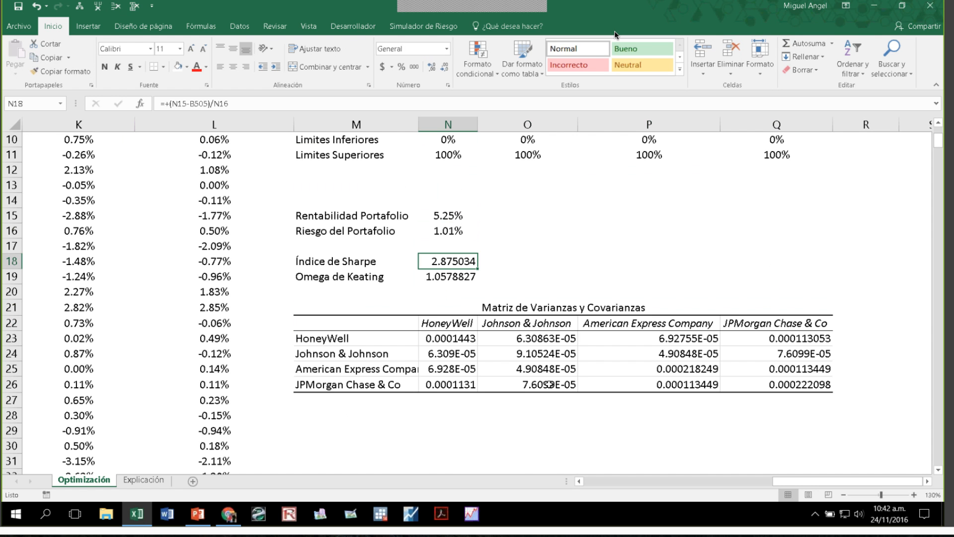
scroll(549, 384, up, 1)
scroll(578, 321, up, 2)
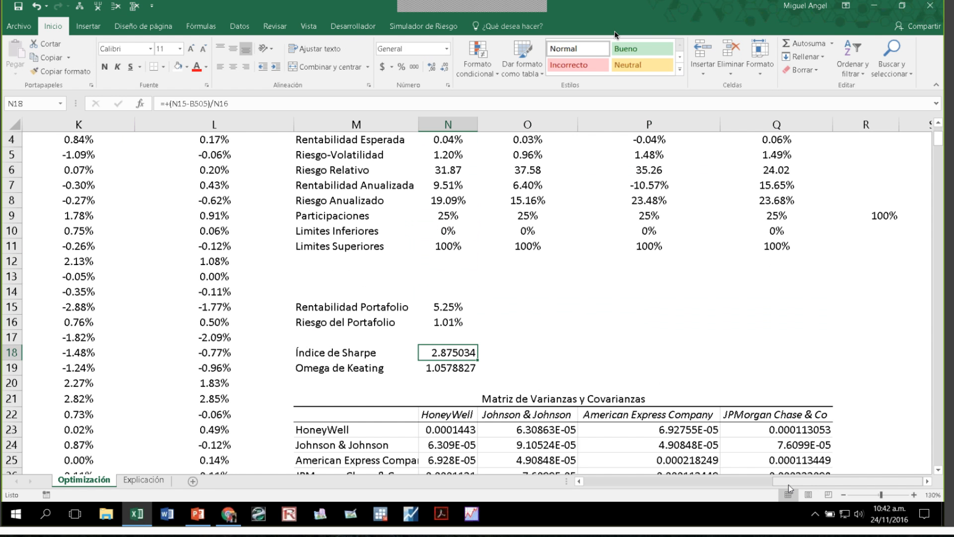
click(928, 482)
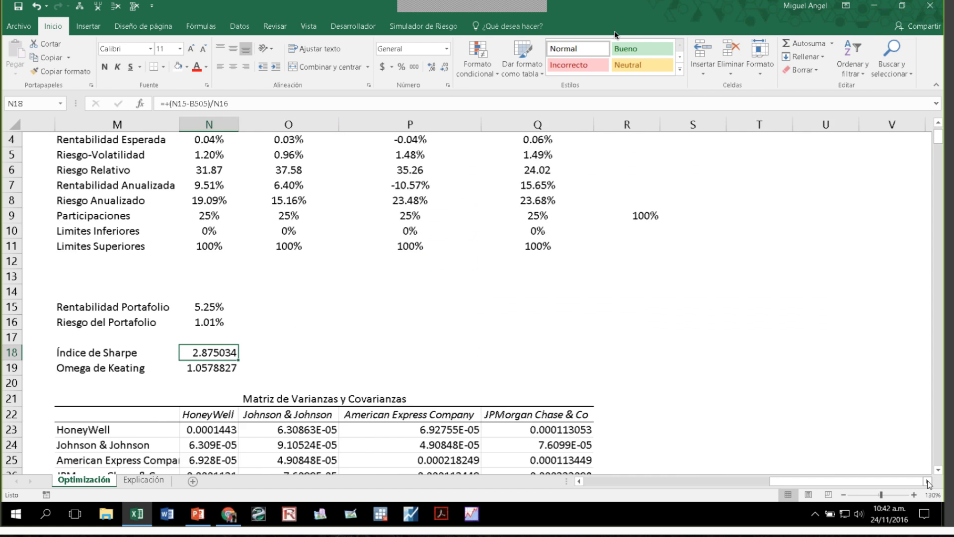
click(928, 482)
click(601, 195)
text(Po)
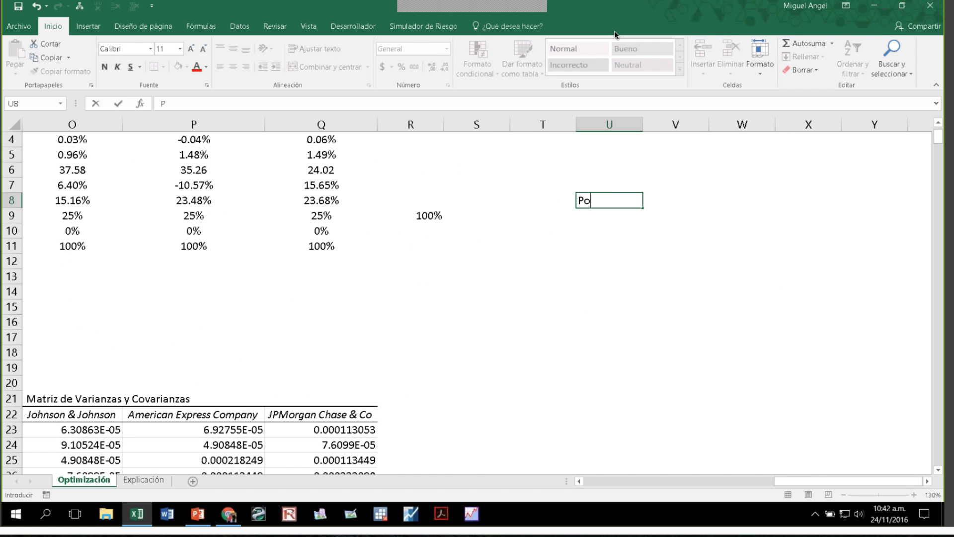
text(rtafolio)
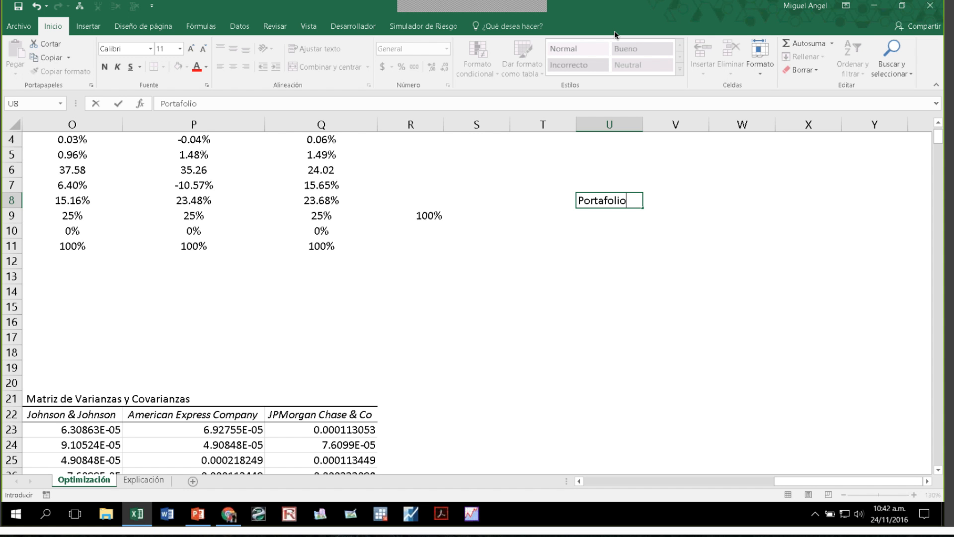
text(sn)
key(BackSpace)
text(de l)
text(nversi)
text(ón)
key(Return)
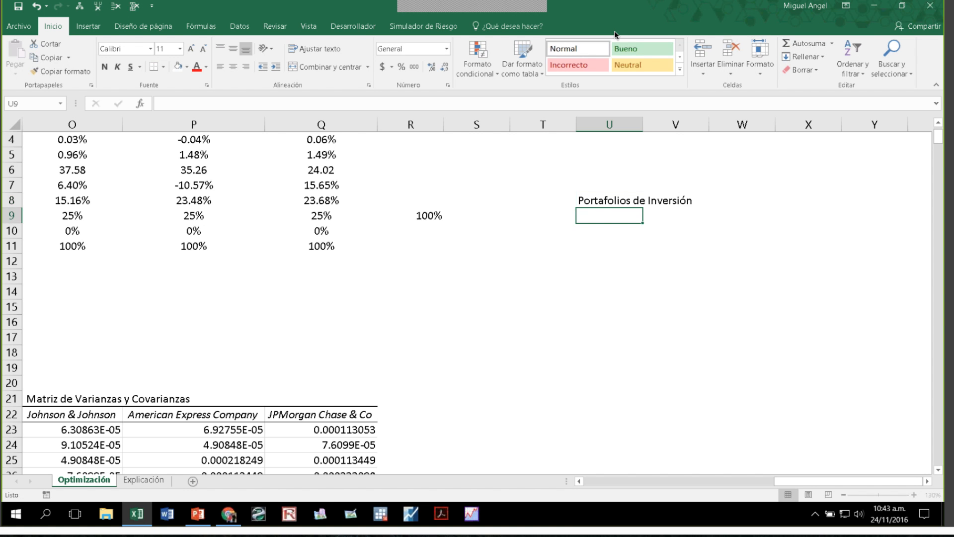
Number the portfolios from 1 to 10 in U9:U18.
text(1)
key(Return)
text(2)
key(Return)
text(3)
key(Return)
text(4)
key(Return)
text(4)
key(Return)
text(5)
key(Return)
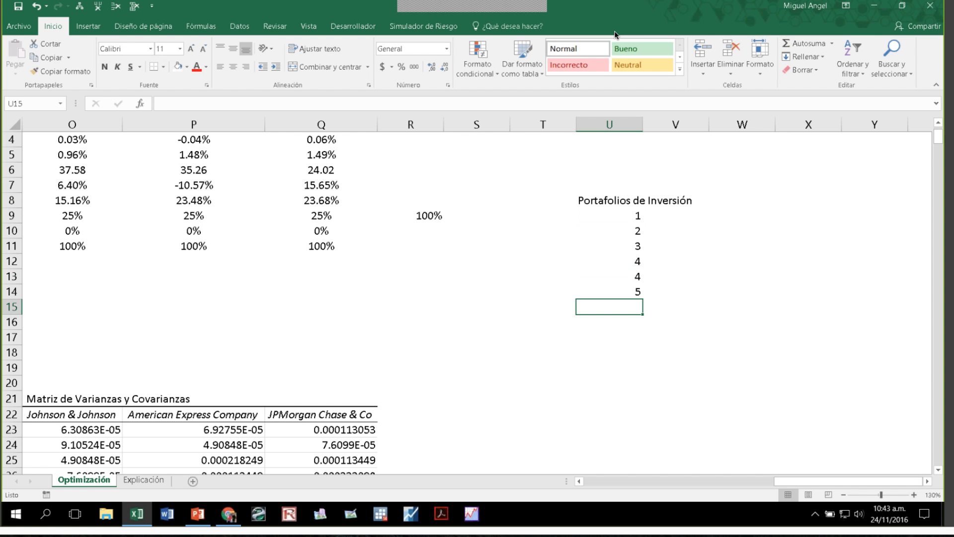
key(Up)
key(Up)
text(5)
key(Return)
text(6)
key(Return)
drag(612, 220, 632, 355)
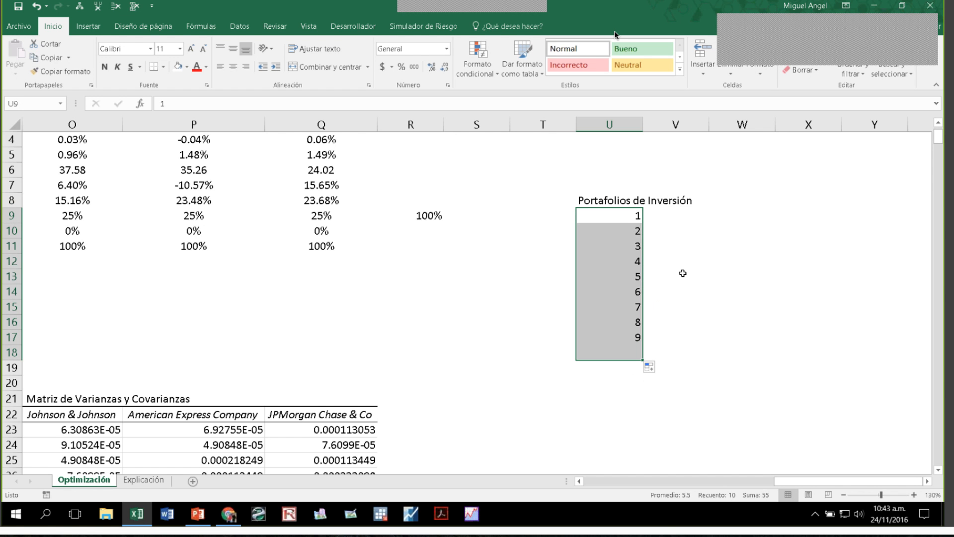
Fit column U to its heading and centre the contents of U8:U18.
click(625, 185)
double_click(643, 124)
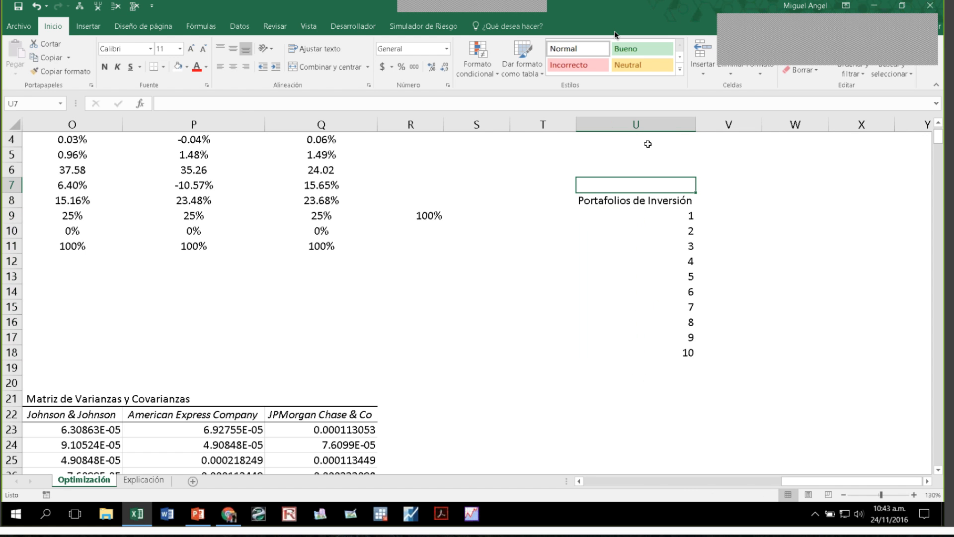
drag(646, 201, 645, 354)
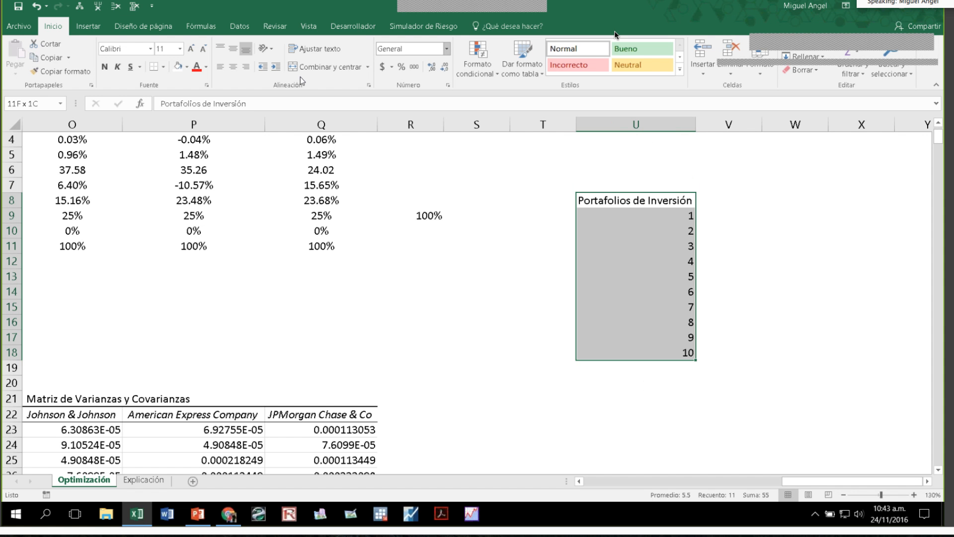
click(233, 67)
click(758, 201)
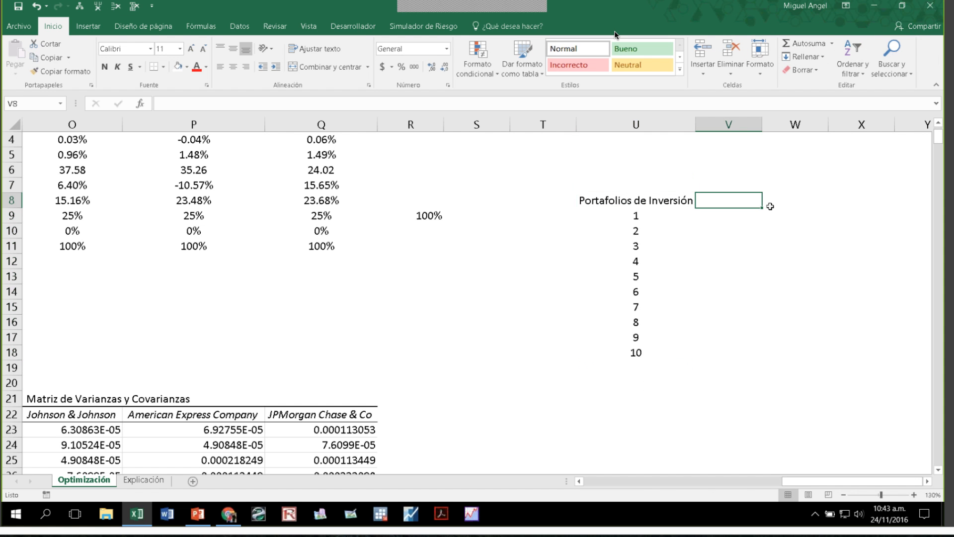
text(Ries)
key(BackSpace)
key(BackSpace)
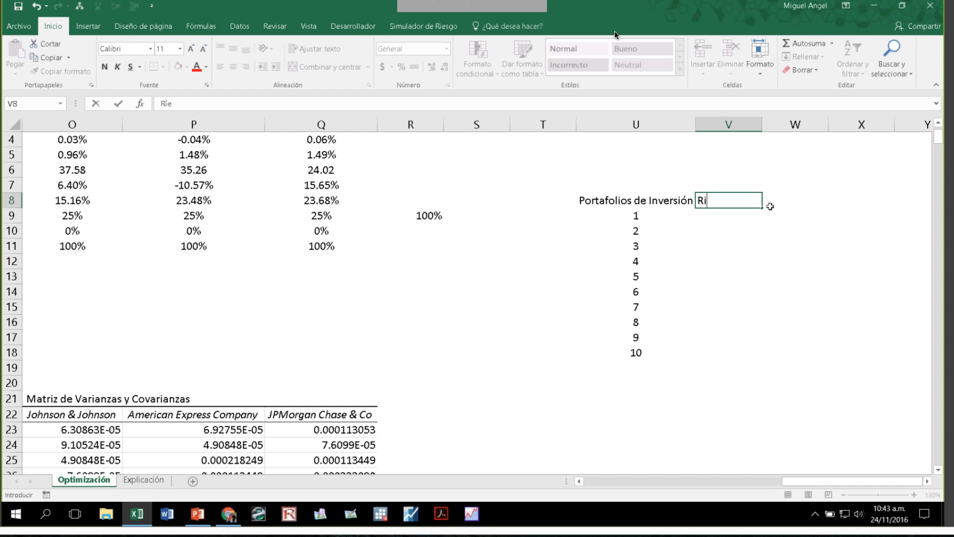
key(BackSpace)
key(BackSpace)
text(Rie)
key(BackSpace)
key(BackSpace)
key(BackSpace)
Copy the four company name headings in N3:Q3.
key(Left)
key(Left)
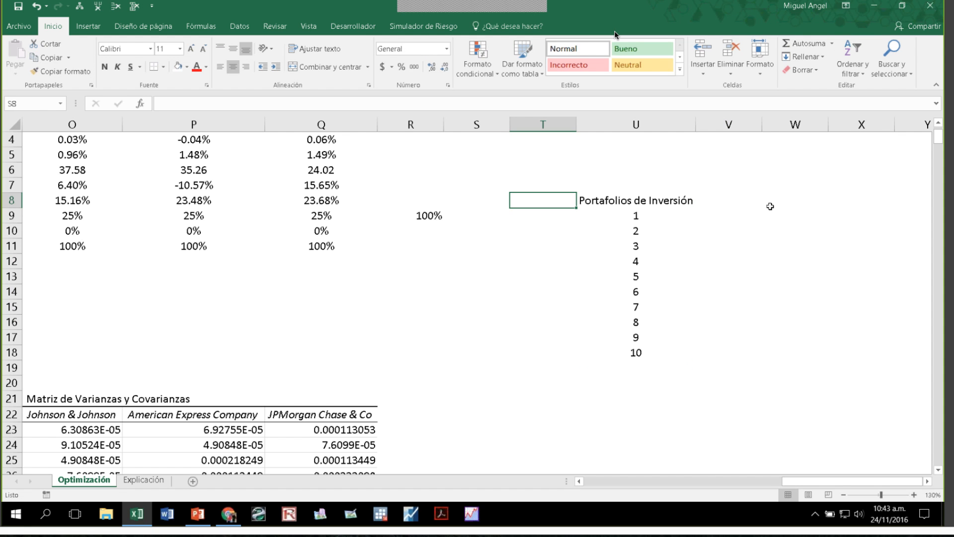
key(Left)
key(Left)
key(Left)
key(Left)
key(Left)
key(Left)
key(Left)
key(Up)
key(Up)
key(Up)
key(Up)
key(Up)
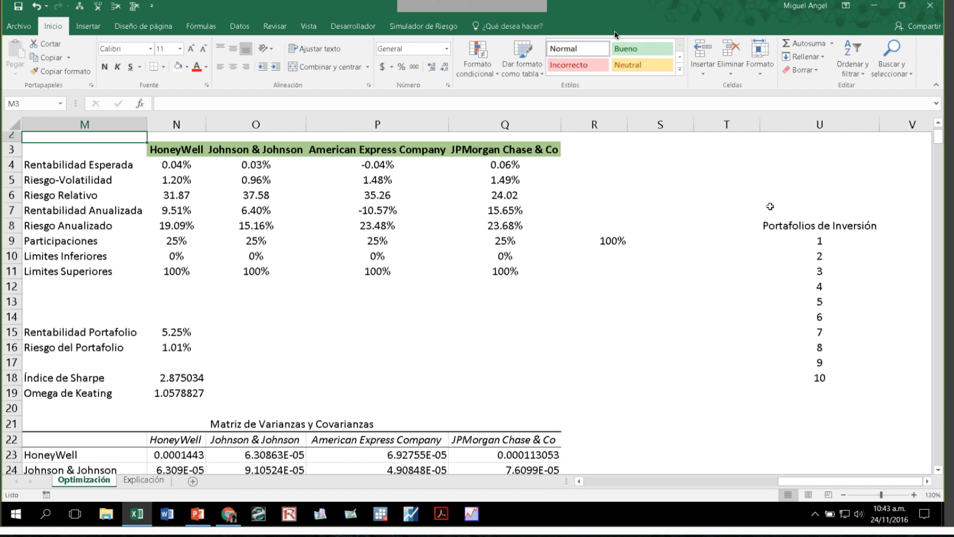
key(Right)
key(shift+Right)
key(shift+Right)
key(shift+Right)
key(ctrl+c)
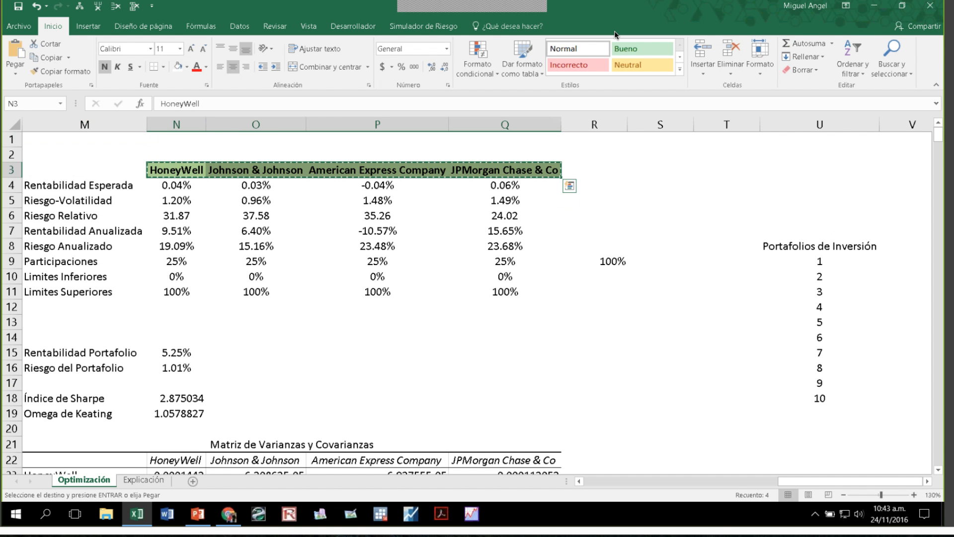
Paste the copied company name headings into V8:Y8, beside the portfolio numbering heading.
key(Right)
key(Right)
key(Right)
key(Right)
key(Right)
key(Right)
key(Right)
key(Right)
key(Right)
key(Right)
key(Right)
key(Left)
key(Left)
key(Down)
key(Down)
key(Down)
key(Down)
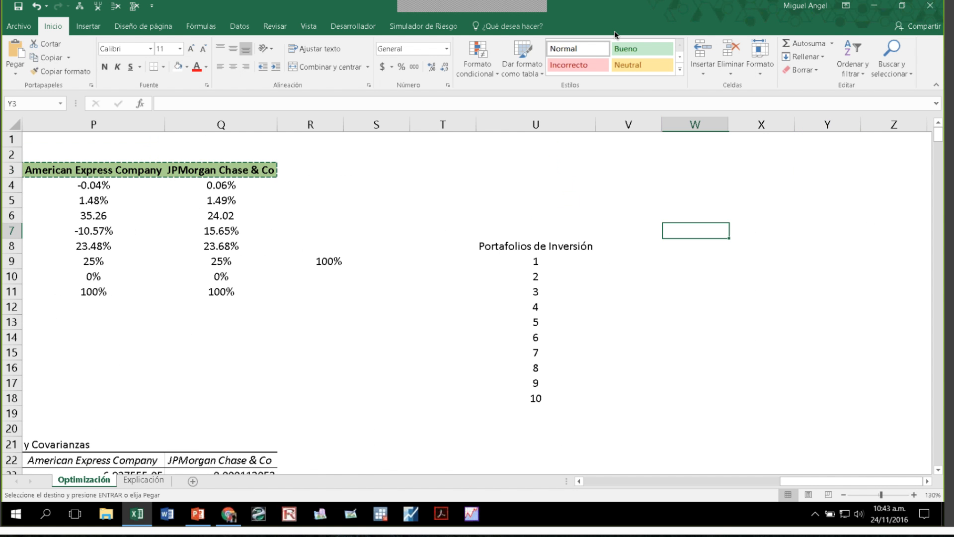
key(Left)
key(Down)
key(ctrl+v)
key(Right)
key(Right)
key(Right)
key(Right)
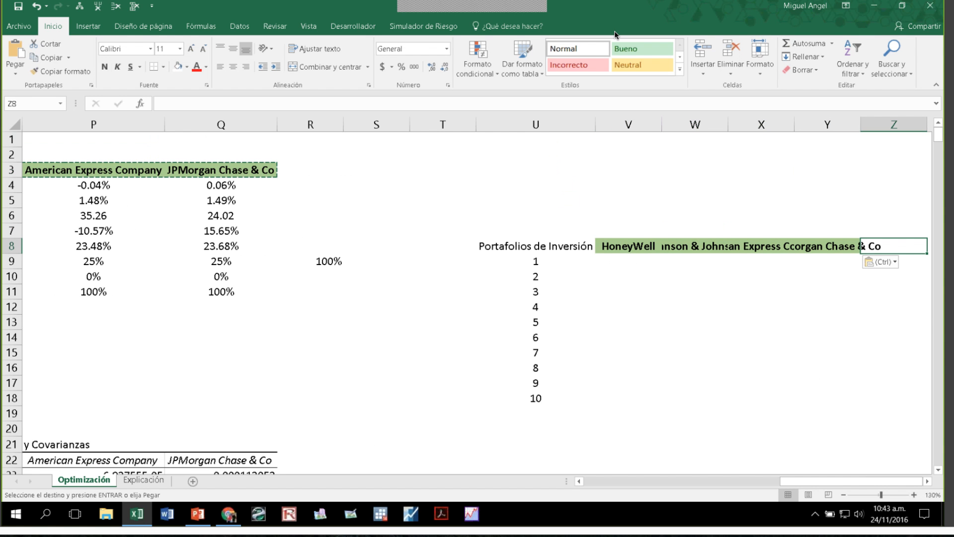
Adjust the widths of columns V to Y so each company name heading fits.
drag(658, 127, 654, 128)
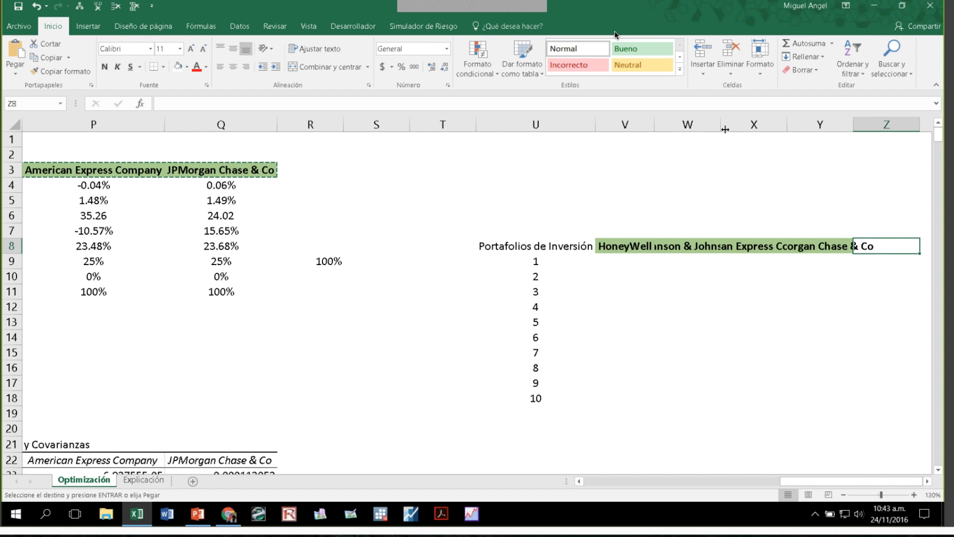
double_click(721, 129)
drag(816, 129, 898, 129)
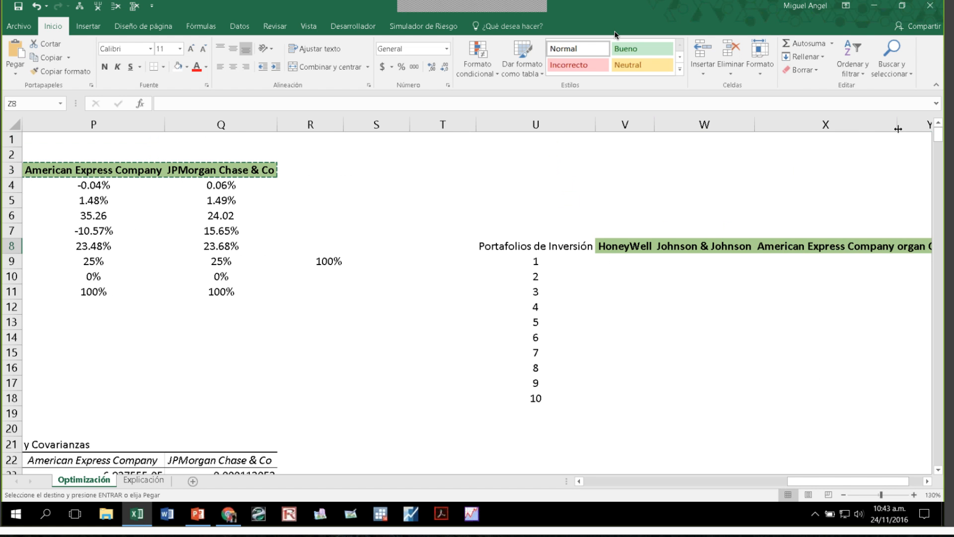
drag(845, 481, 861, 481)
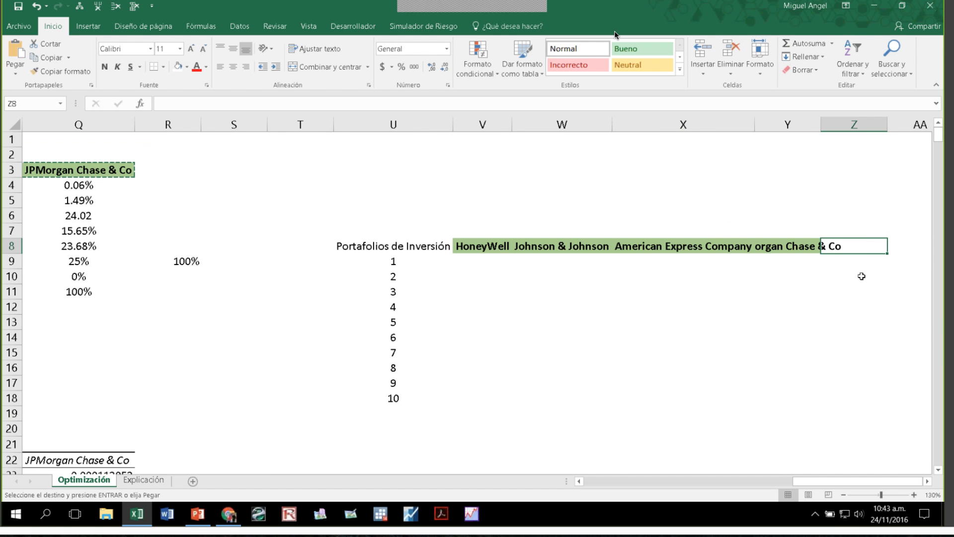
double_click(821, 125)
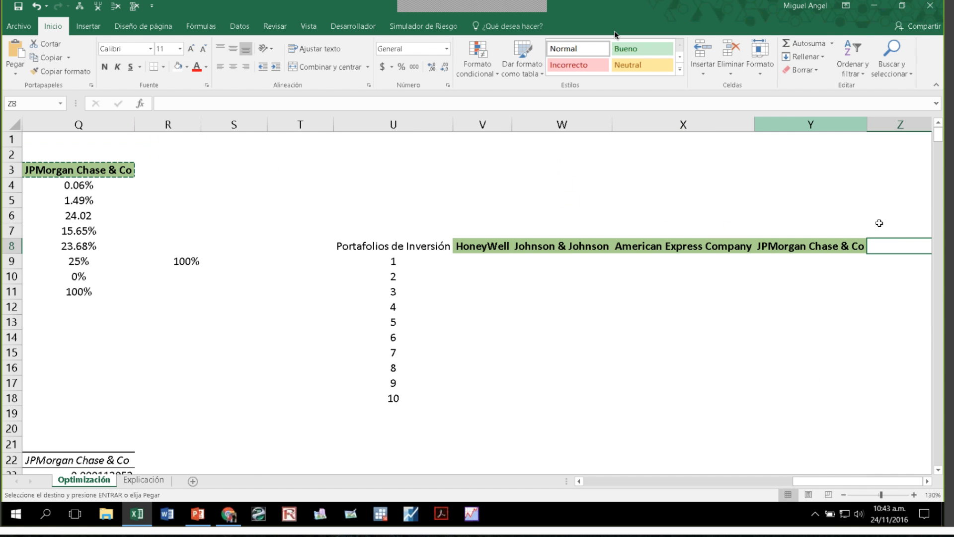
Enter the headings "Riesgo", "Rentabilidad", "IS" and "OK" in Z8:AC8.
double_click(899, 241)
text(Riesgo)
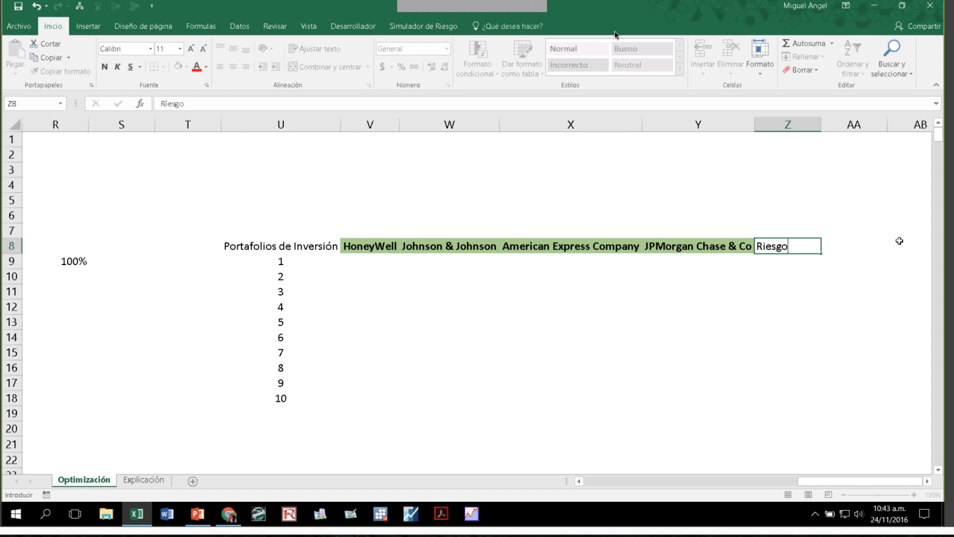
key(ctrl+Return)
key(Tab)
text(R)
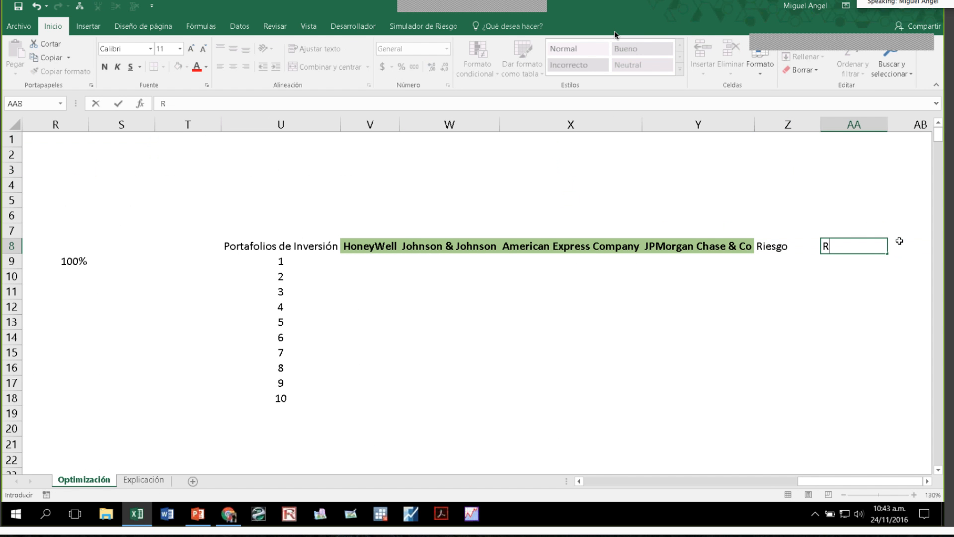
text(entabilidad)
key(Tab)
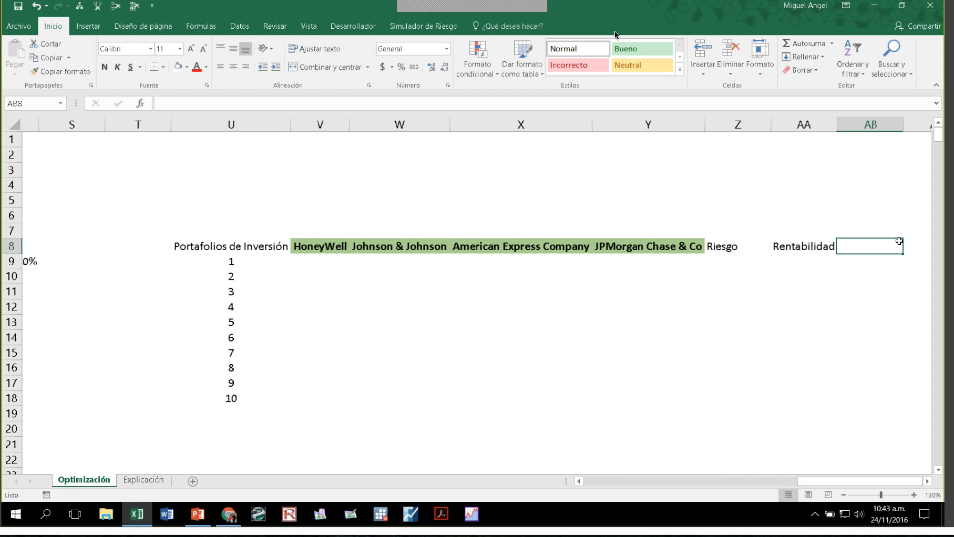
text(IS)
key(Tab)
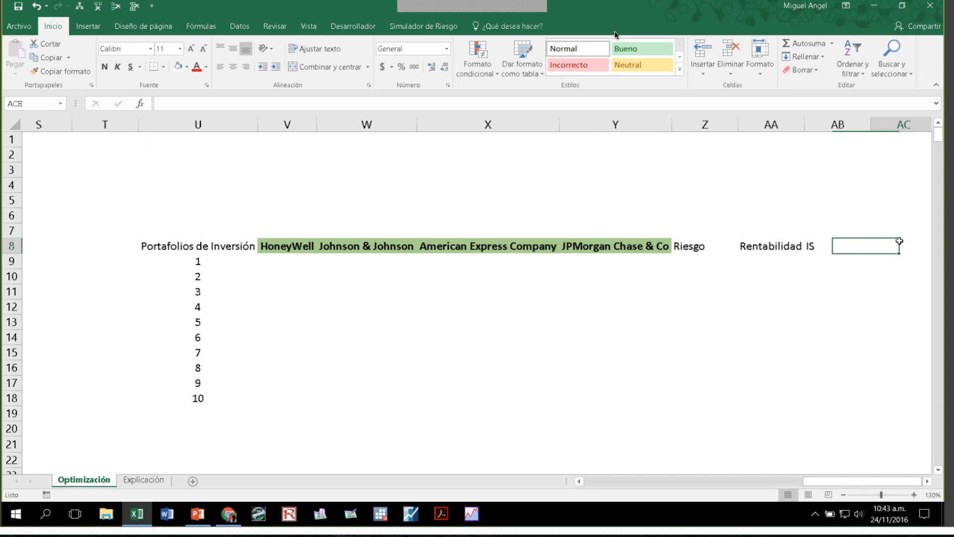
text(O)
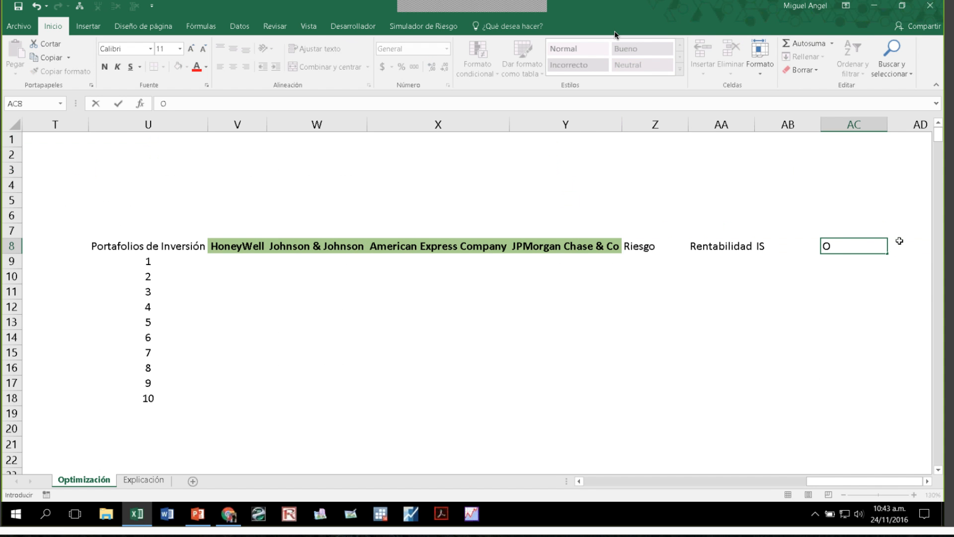
text(K)
Centre the four new headings in Z8:AC8.
key(shift+Left)
key(shift+Left)
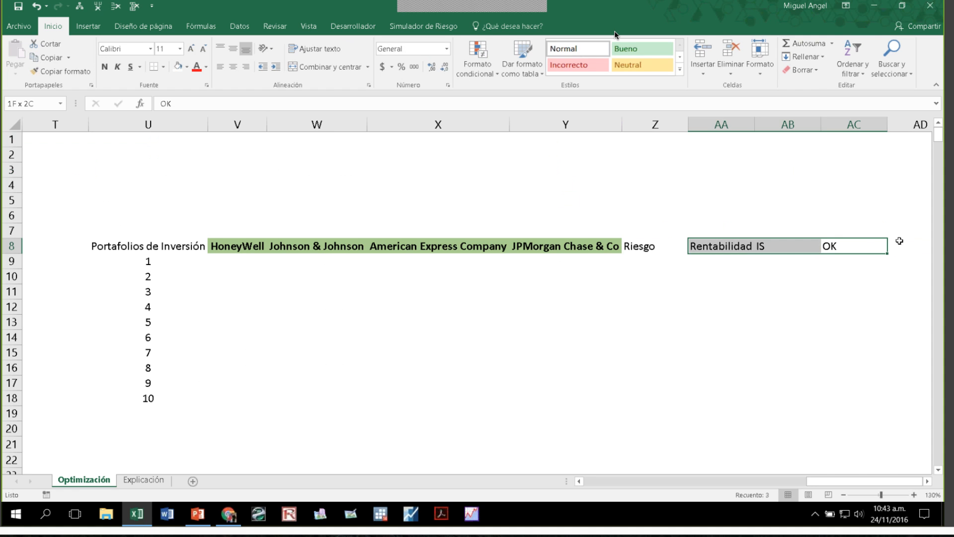
key(shift+Left)
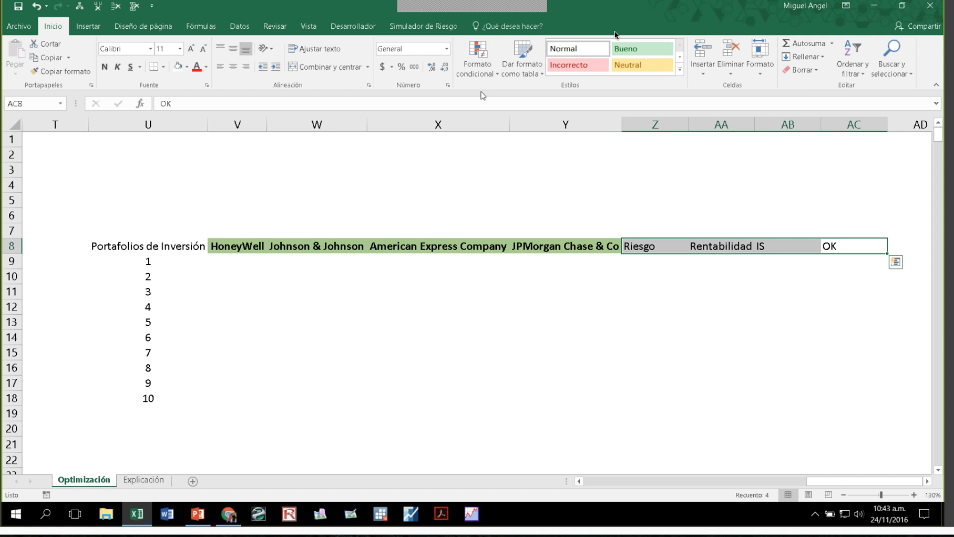
click(233, 67)
Copy the formatting of the JPMorgan Chase & Co heading in Y8 onto Z8:AC8.
key(Left)
key(Left)
key(Left)
key(Left)
click(61, 71)
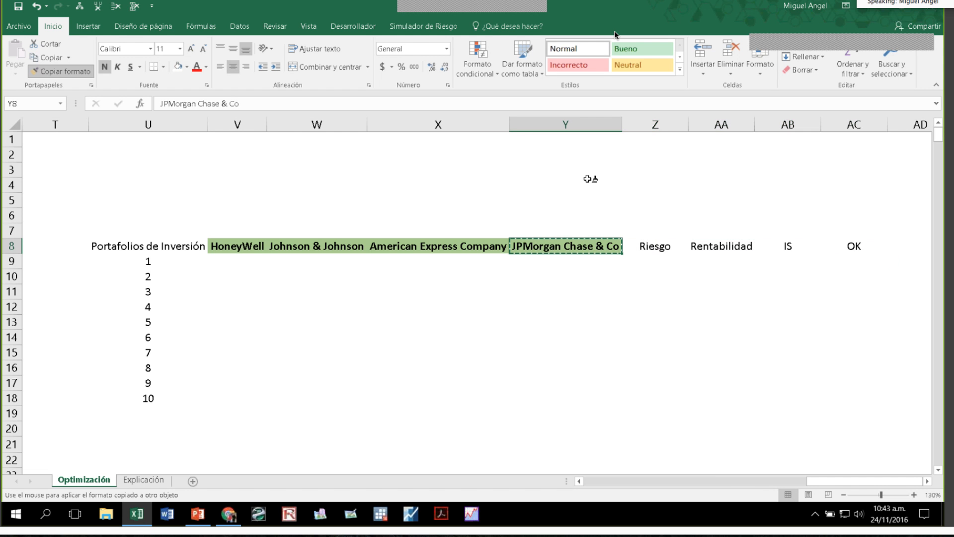
drag(646, 246, 864, 246)
click(719, 276)
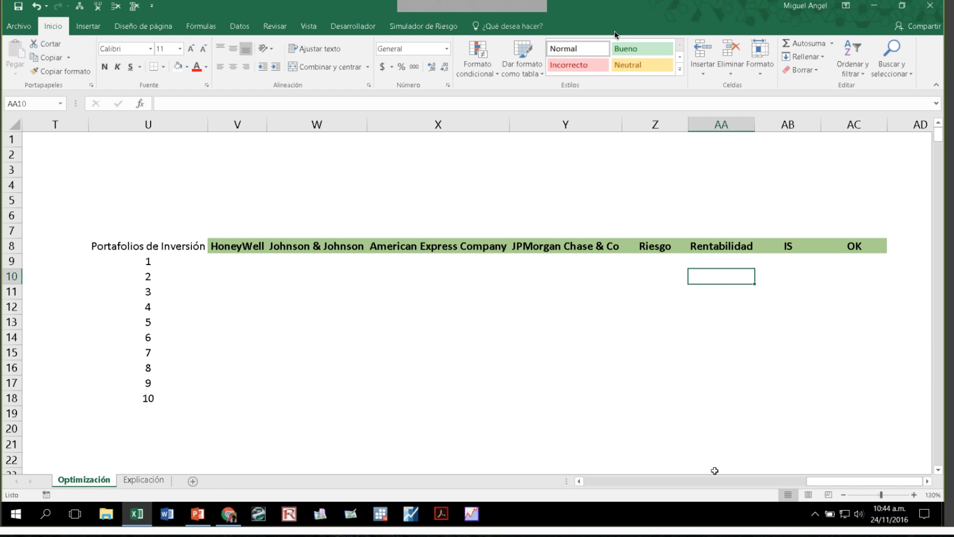
Examine the portfolio return and portfolio risk formulas in N15 and N16.
click(582, 483)
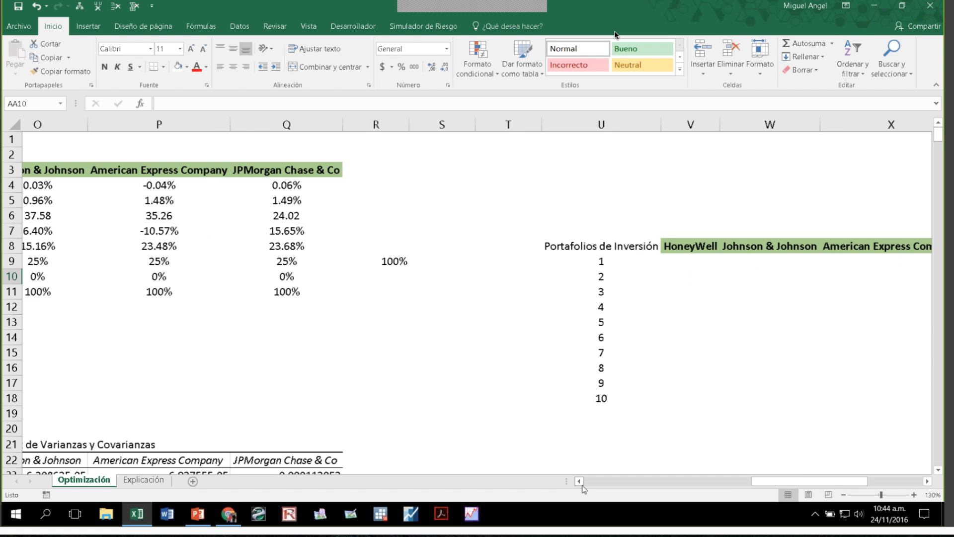
click(580, 481)
click(451, 357)
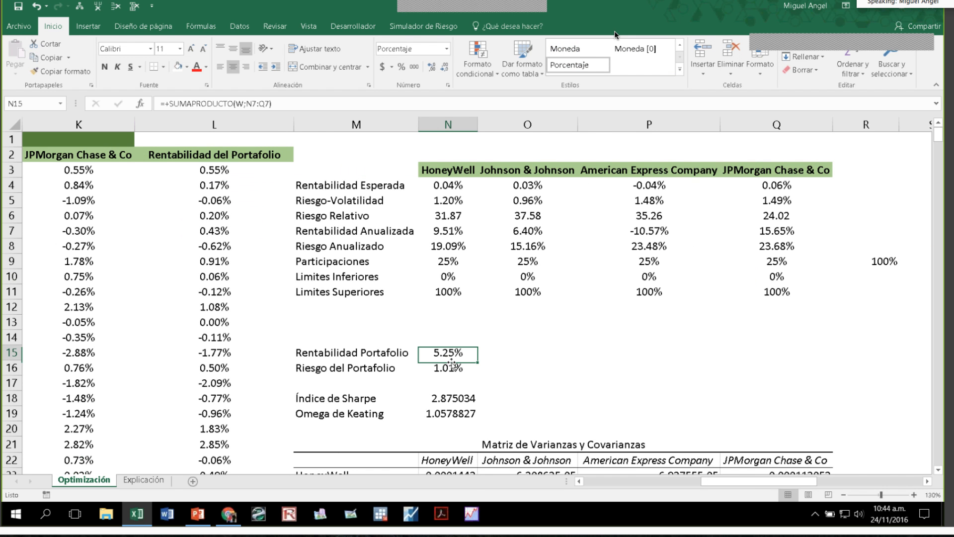
click(453, 369)
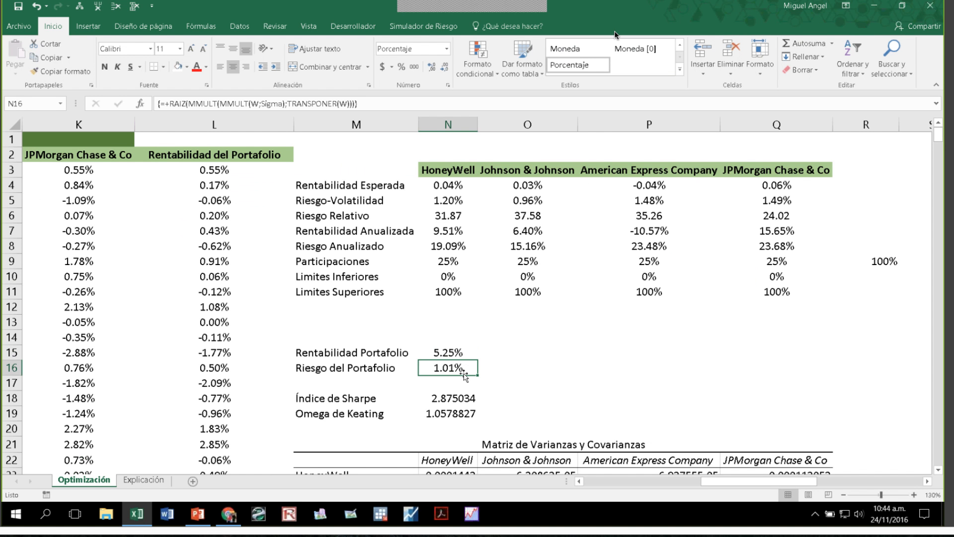
click(445, 355)
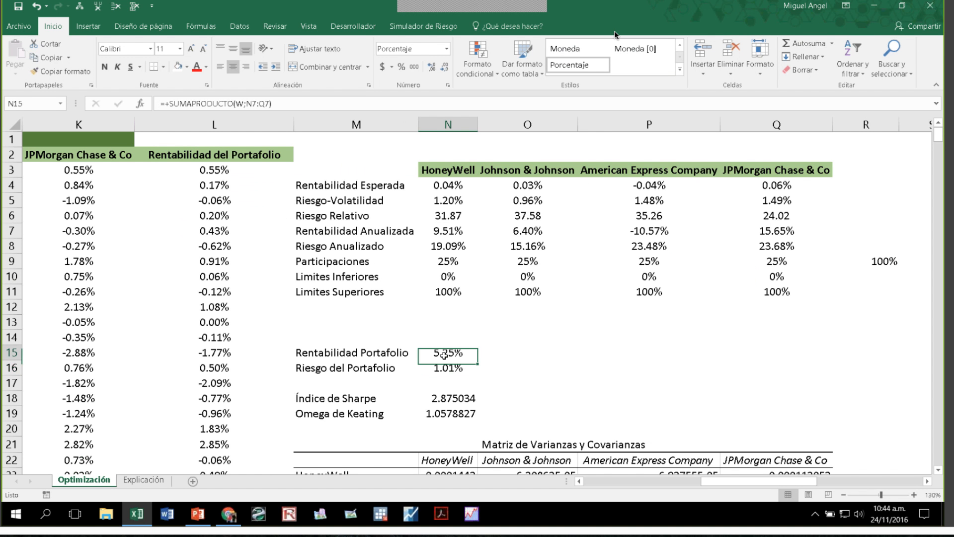
click(442, 370)
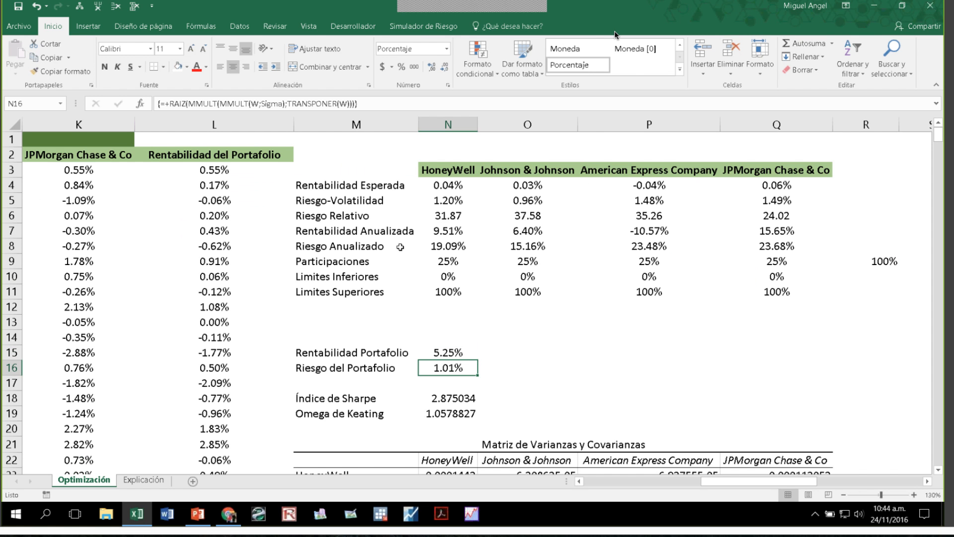
Start a new Risk Simulator profile named "Optimización" with 5000 trials.
click(420, 30)
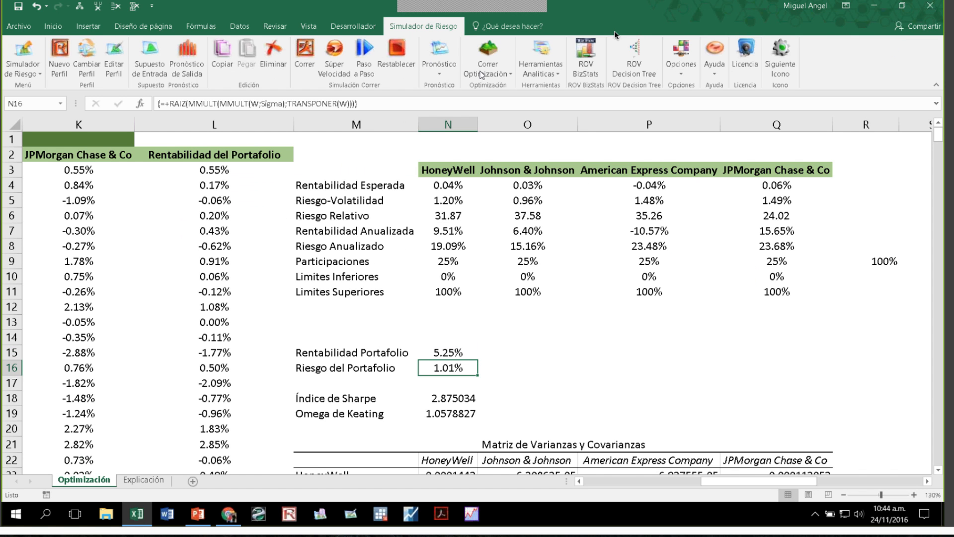
click(482, 75)
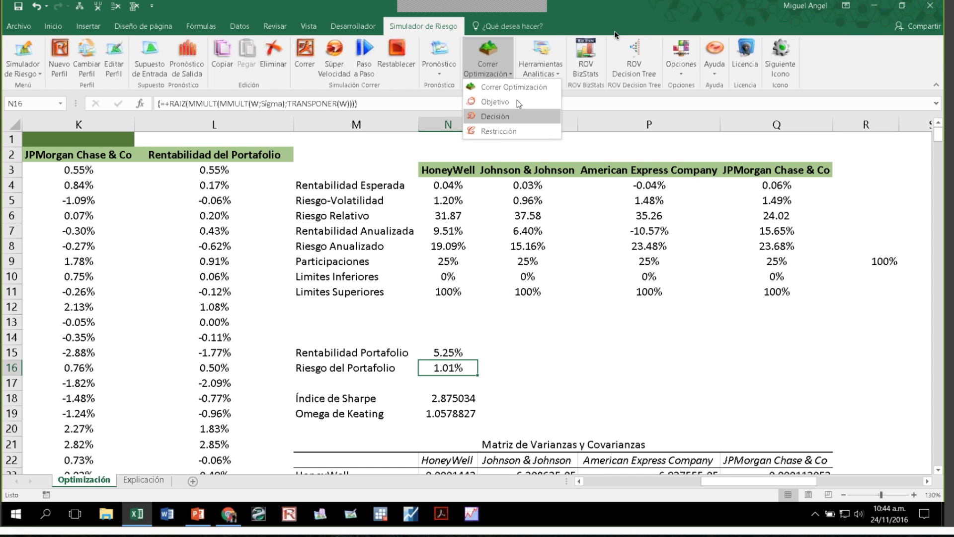
click(64, 54)
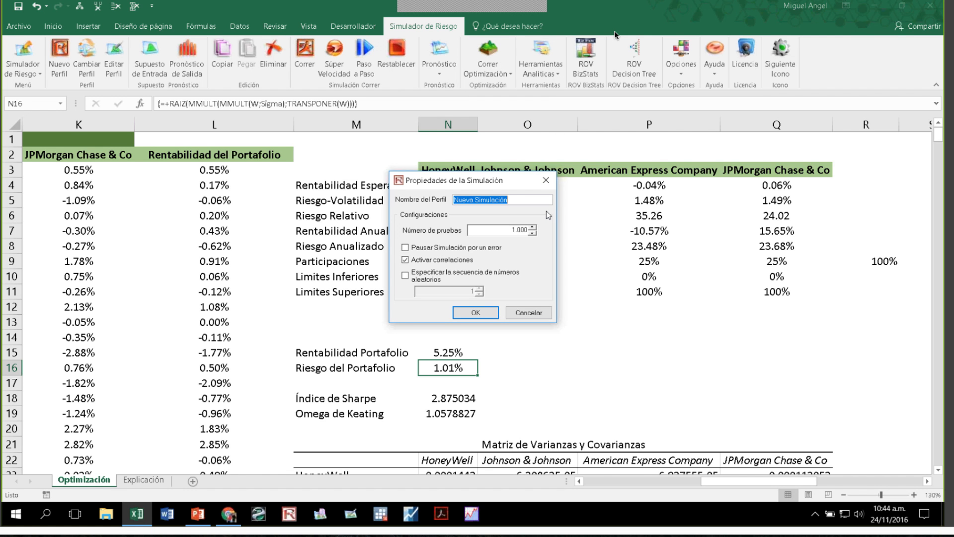
text(oPTI)
key(BackSpace)
key(BackSpace)
key(BackSpace)
key(BackSpace)
text(Optimización)
double_click(511, 228)
text(50)
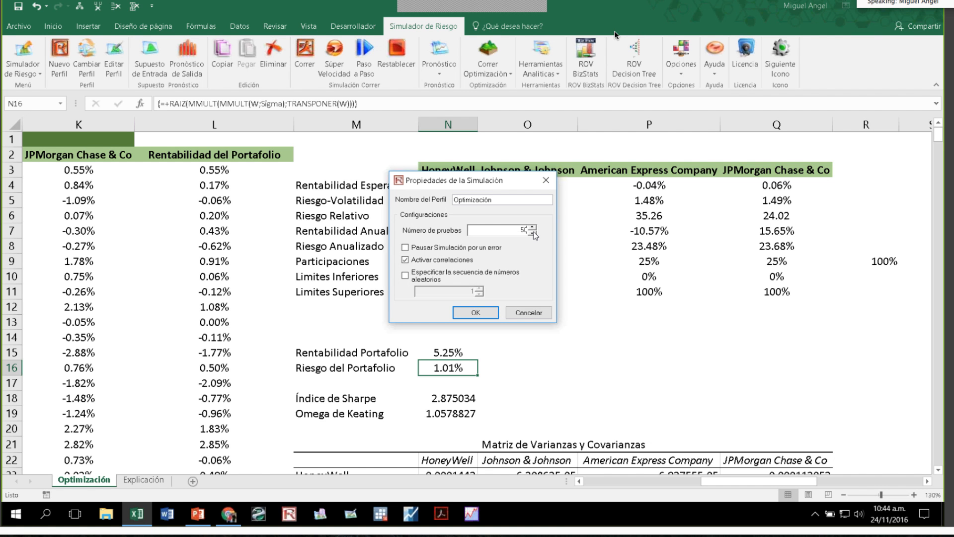
text(00)
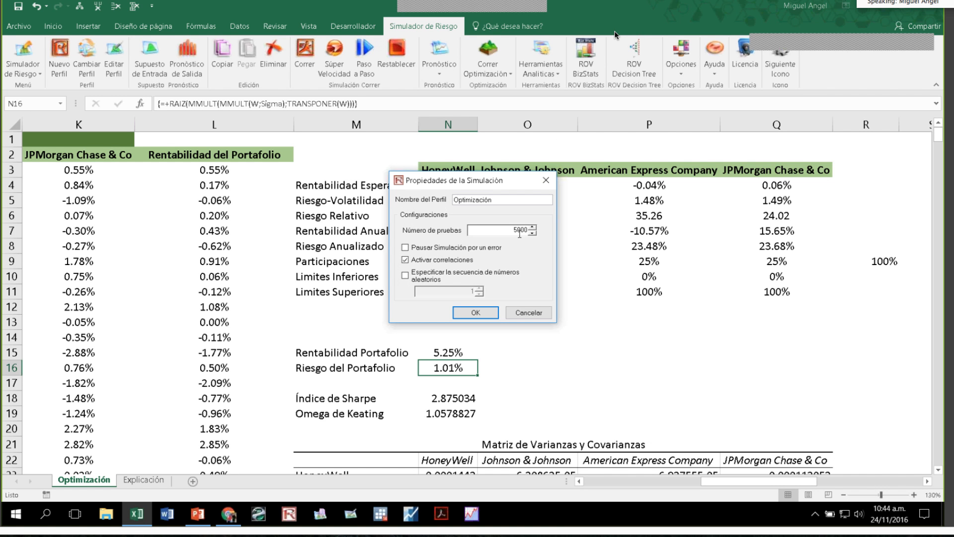
Specify the random number sequence 12345 for the simulation profile and create it.
click(412, 277)
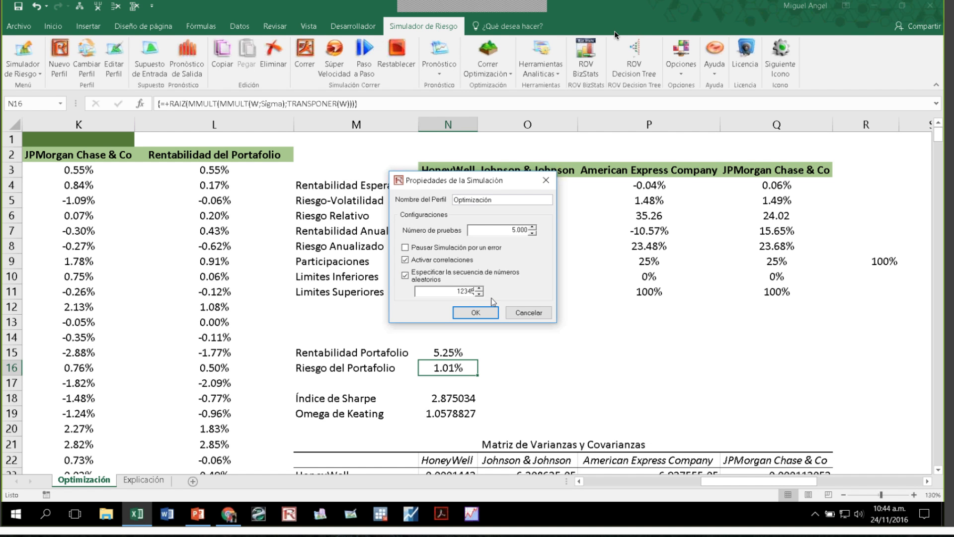
double_click(462, 291)
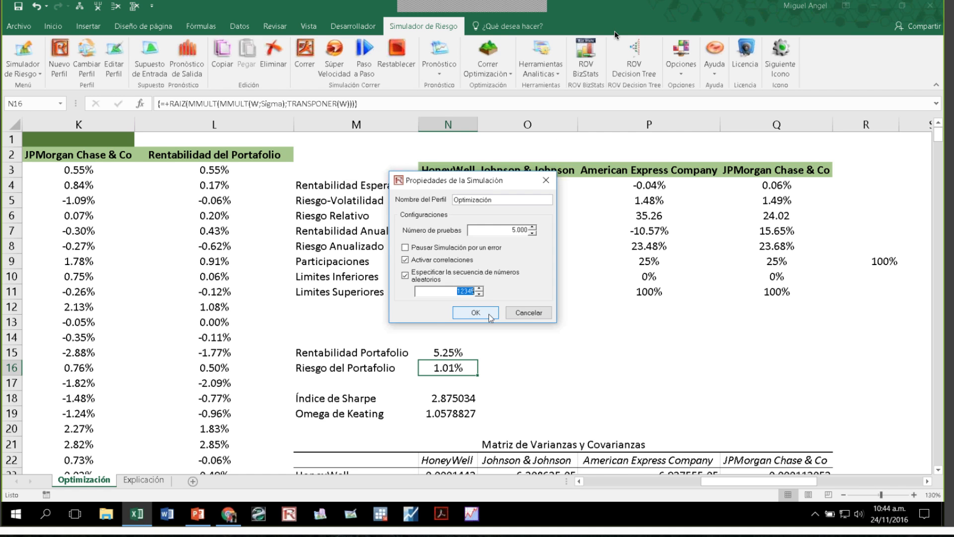
click(476, 313)
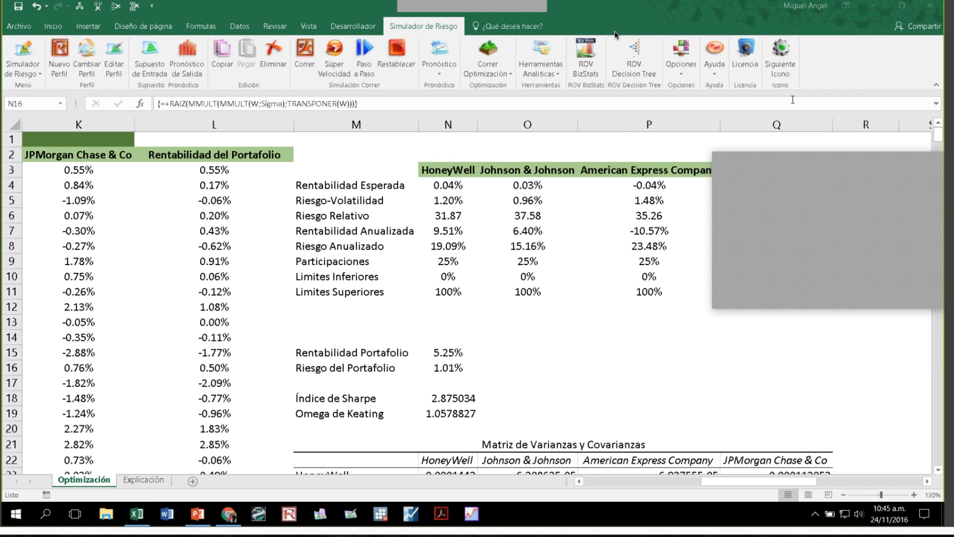
click(430, 237)
key(Right)
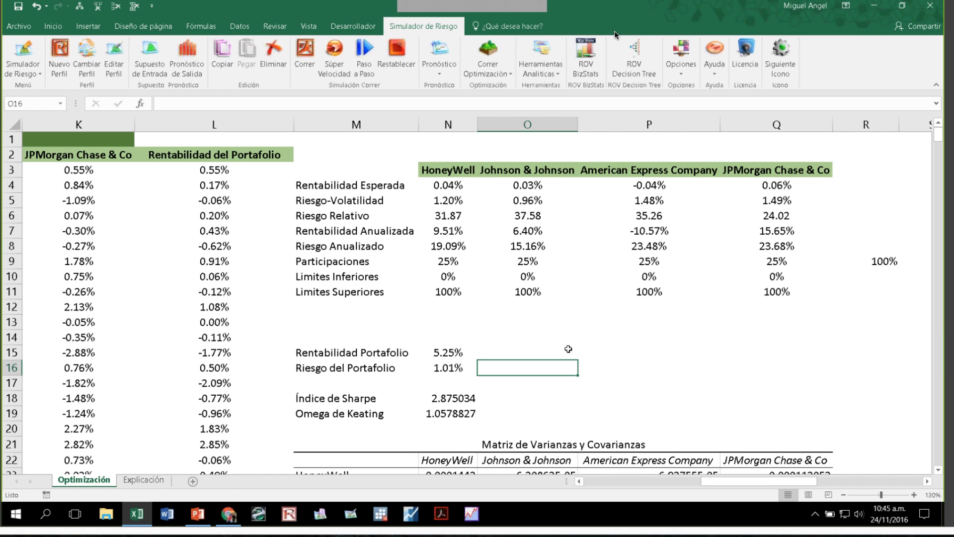
click(574, 350)
click(602, 352)
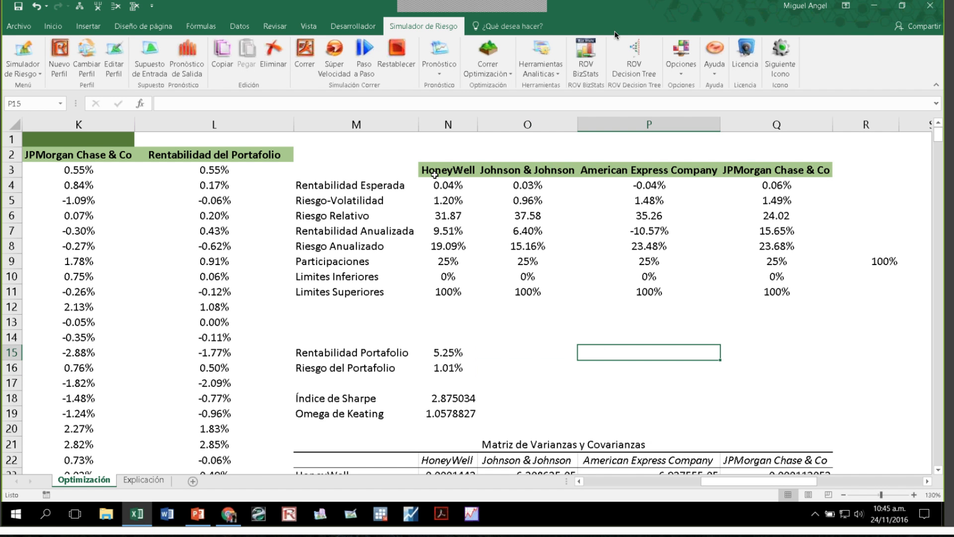
Define the portfolio risk in N16 as the optimization objective, set to minimize its value.
click(447, 362)
click(504, 70)
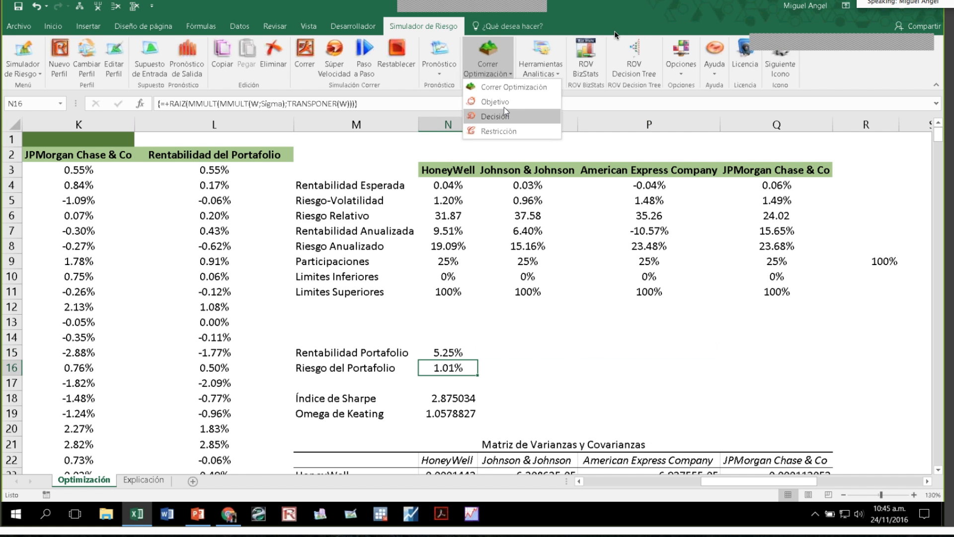
click(499, 102)
click(48, 78)
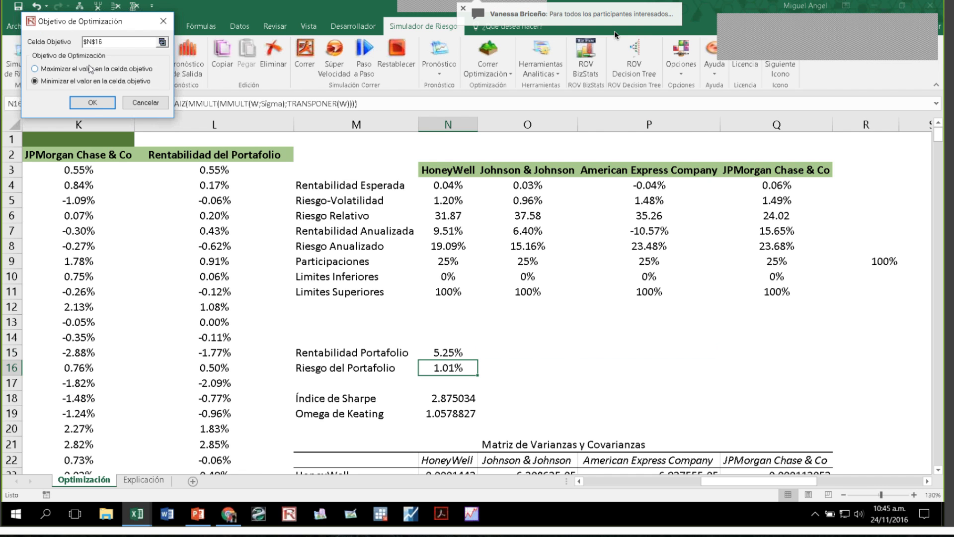
click(101, 108)
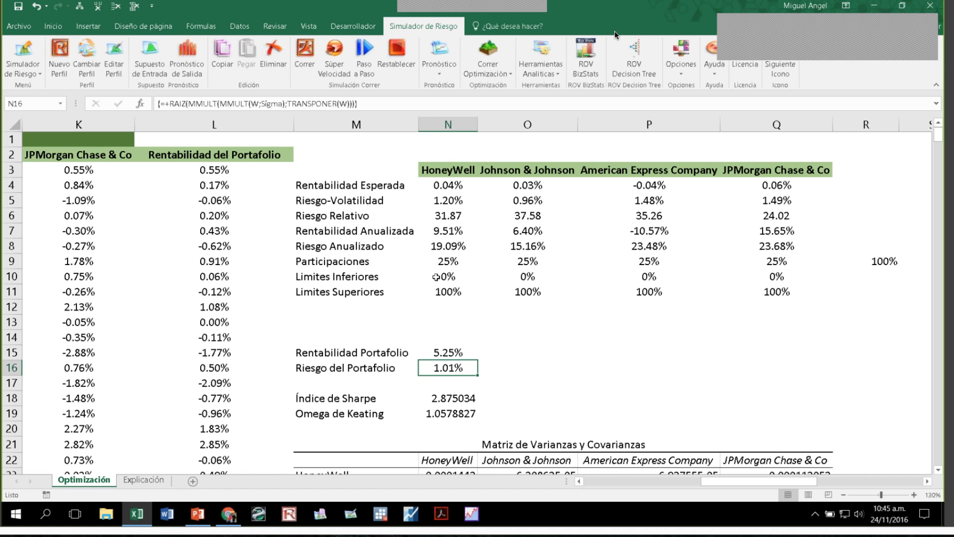
Examine the portfolio weights in N9:Q9 and HoneyWell's lower and upper limits in N10 and N11.
click(432, 261)
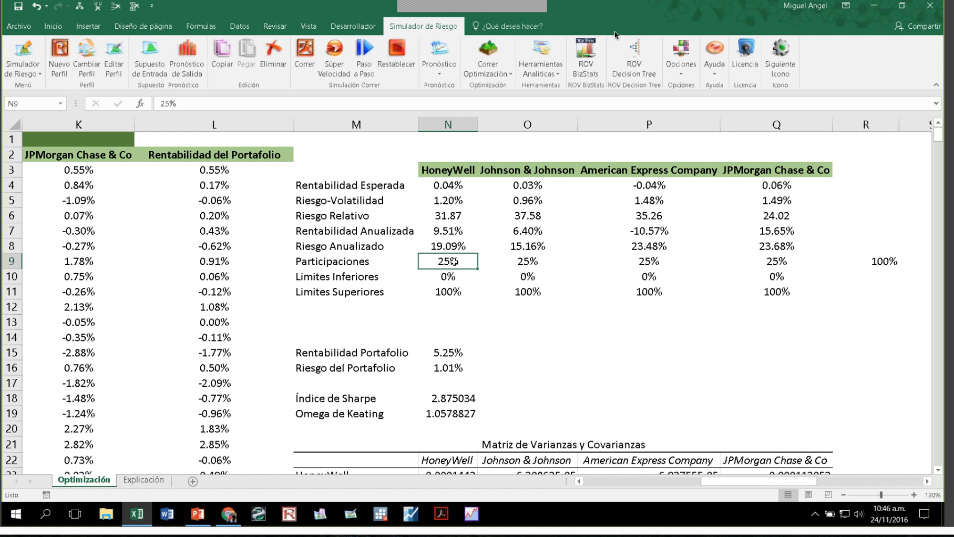
drag(454, 261, 745, 262)
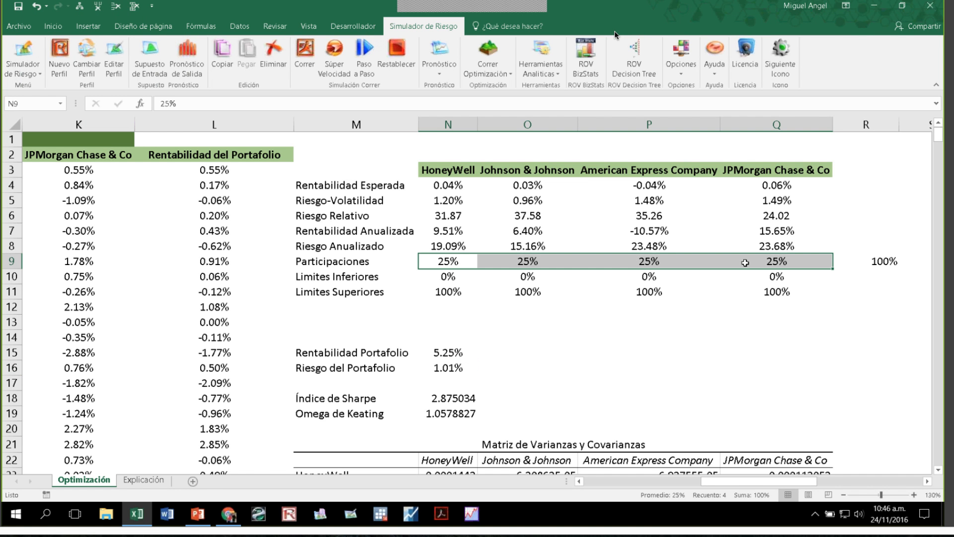
click(456, 263)
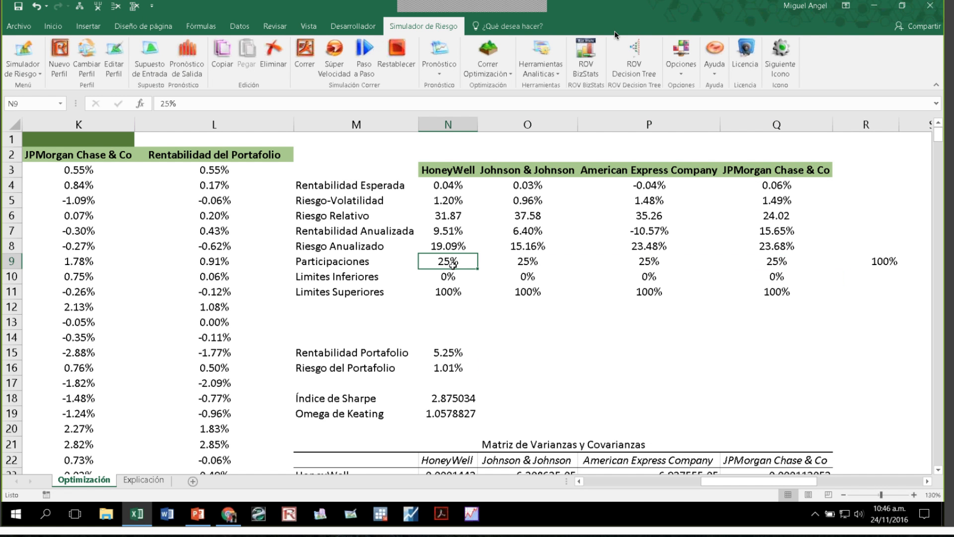
click(450, 278)
click(449, 291)
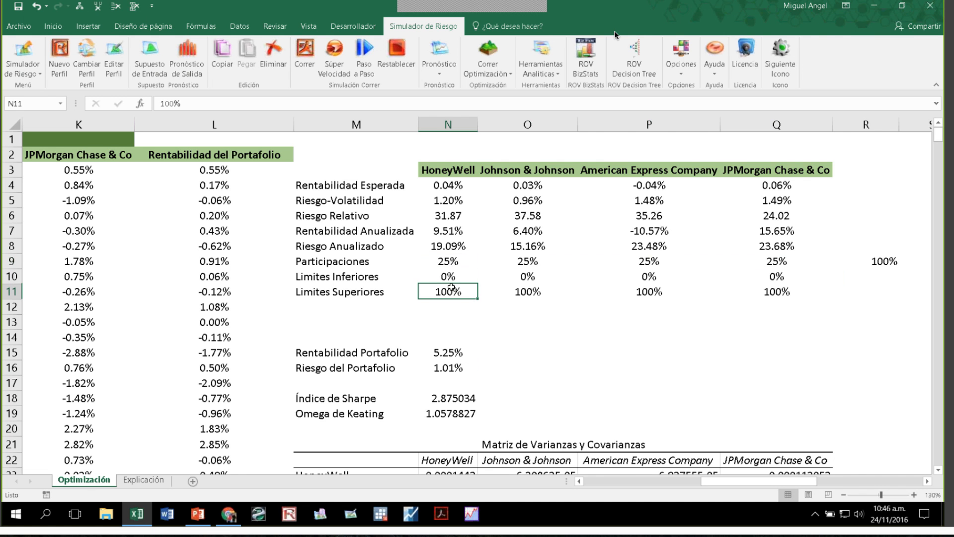
click(449, 276)
key(Down)
Try 20% as HoneyWell's lower limit in N10 and set it back to 0%.
click(454, 278)
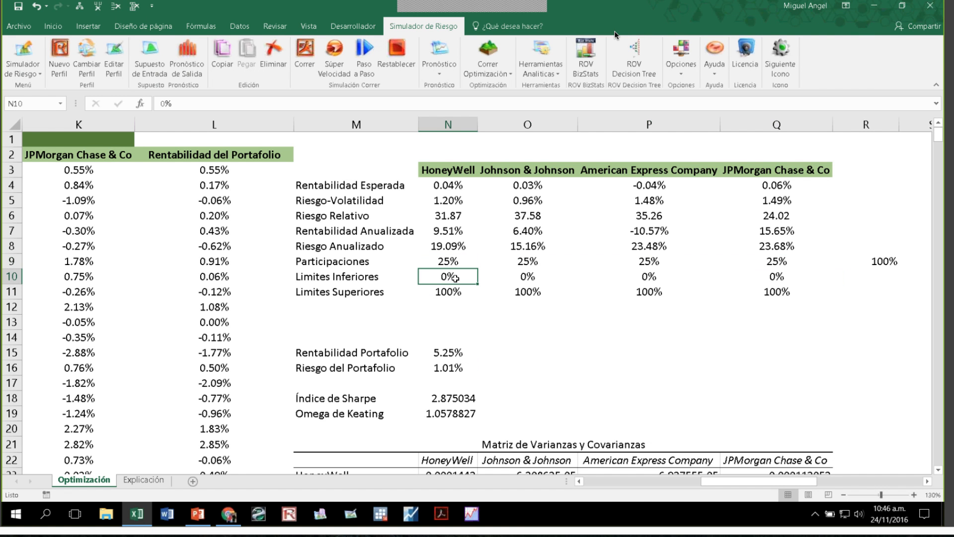
text(2)
text(0)
key(Return)
key(Up)
key(Up)
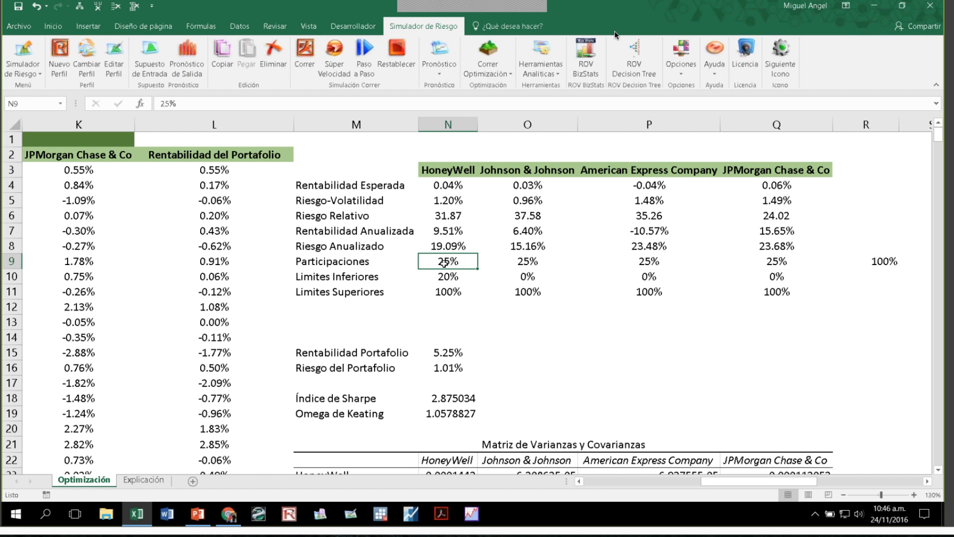
key(Down)
text(0)
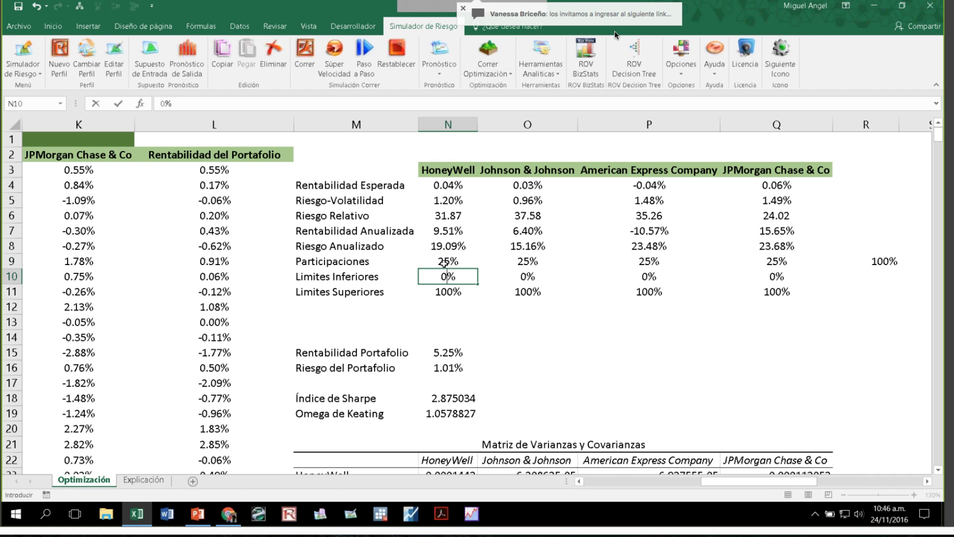
key(ctrl+Return)
Start a decision variable for HoneyWell's weight in N9, taking its name from cell N3.
click(444, 264)
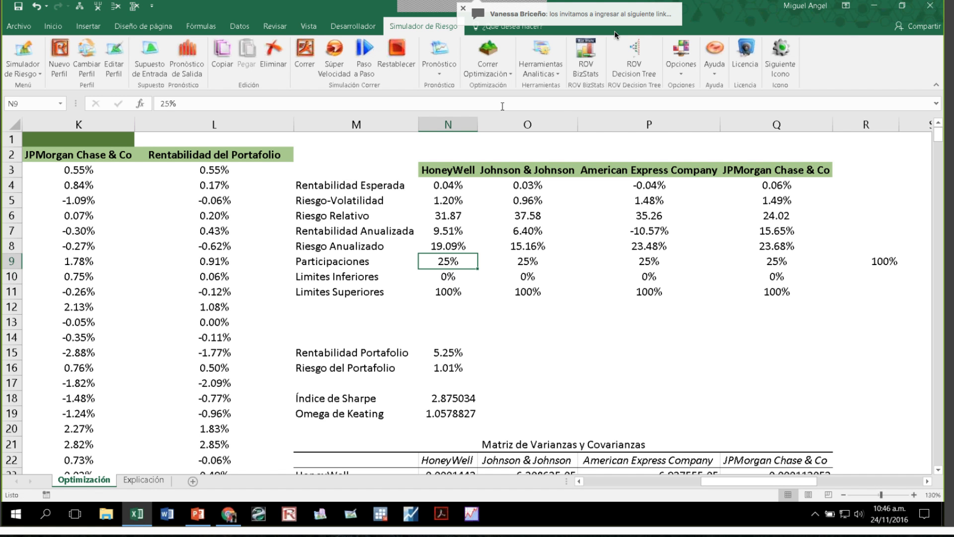
click(500, 73)
click(511, 87)
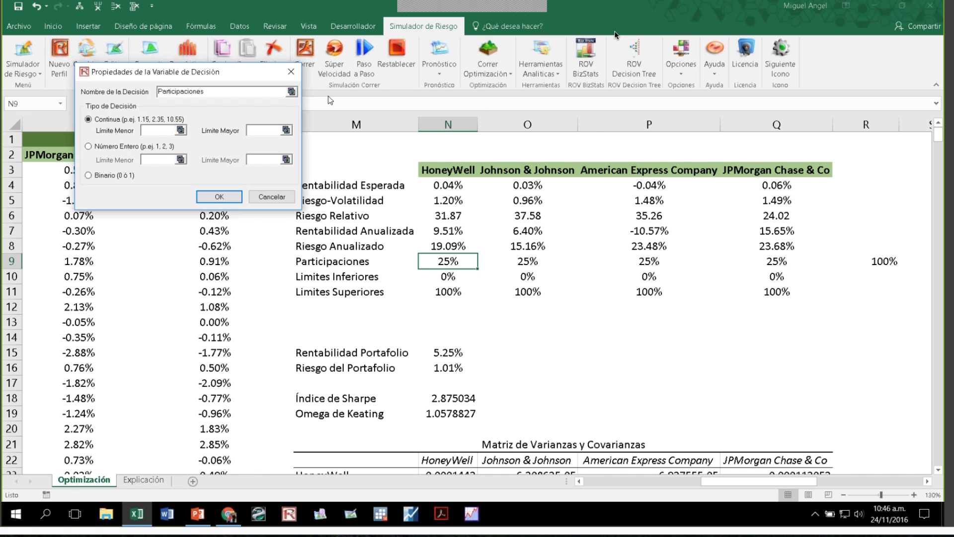
click(291, 92)
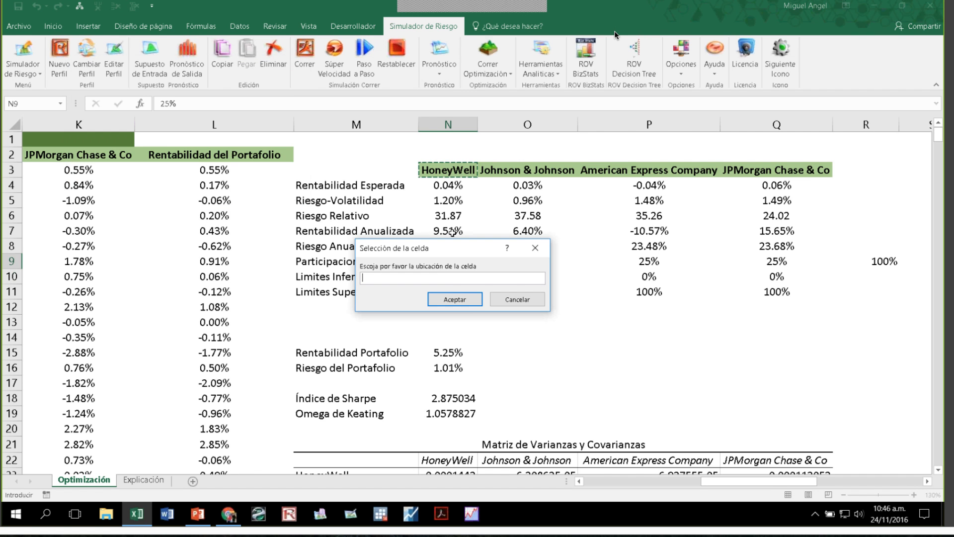
click(455, 299)
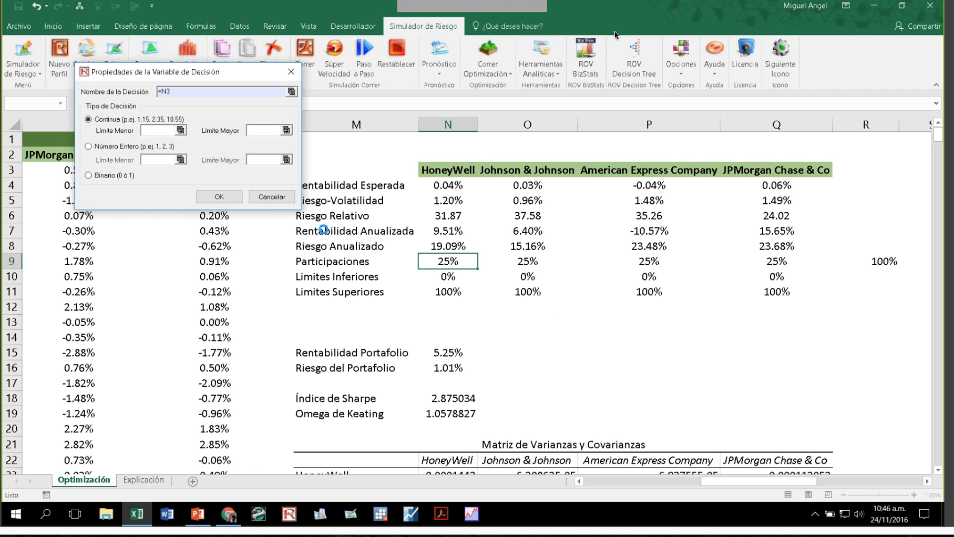
Link the decision variable's continuous lower limit to N10 and its upper limit to N11.
click(181, 131)
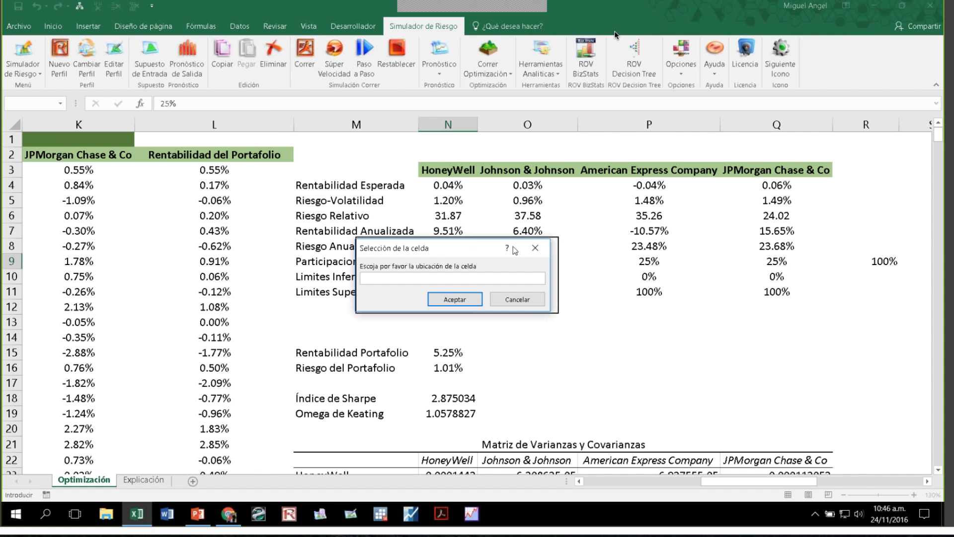
drag(515, 250, 663, 344)
click(449, 279)
key(Return)
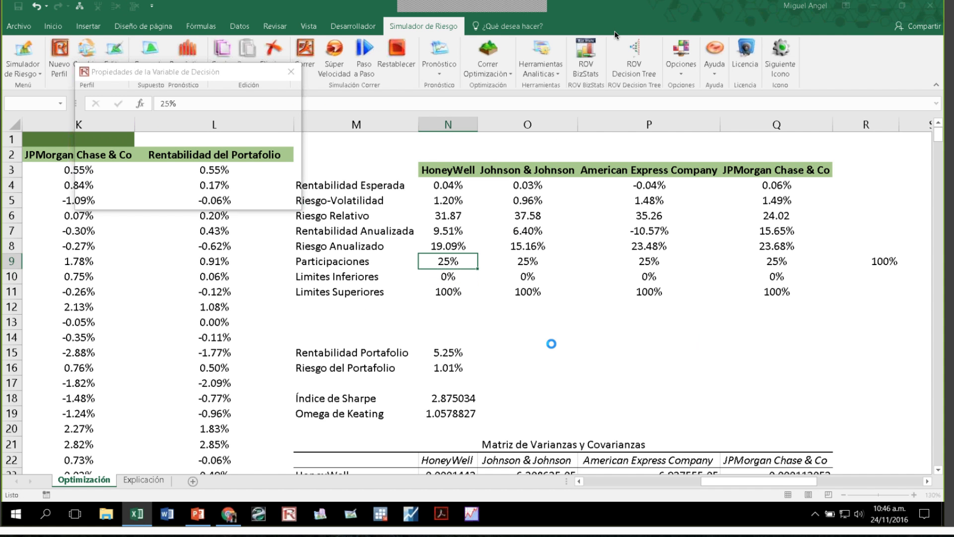
click(286, 130)
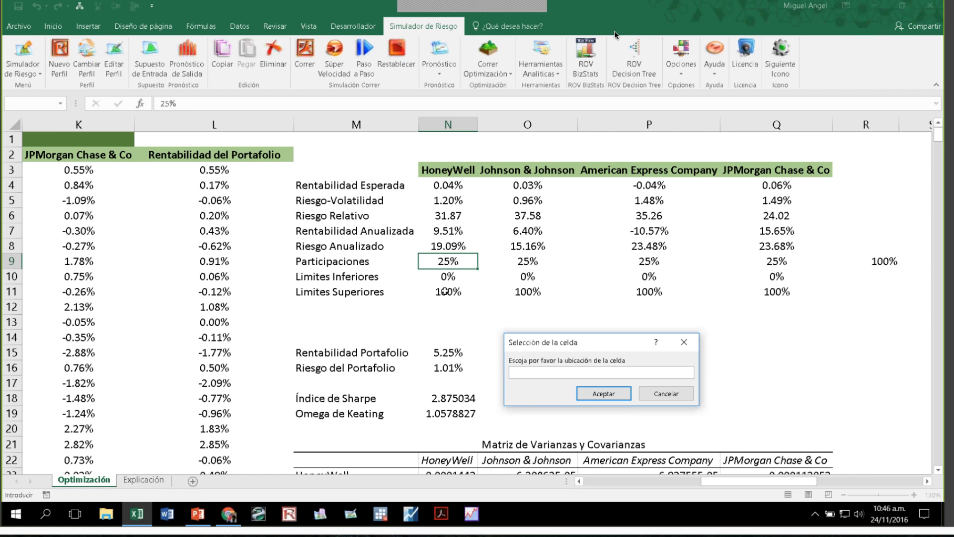
click(445, 291)
click(602, 392)
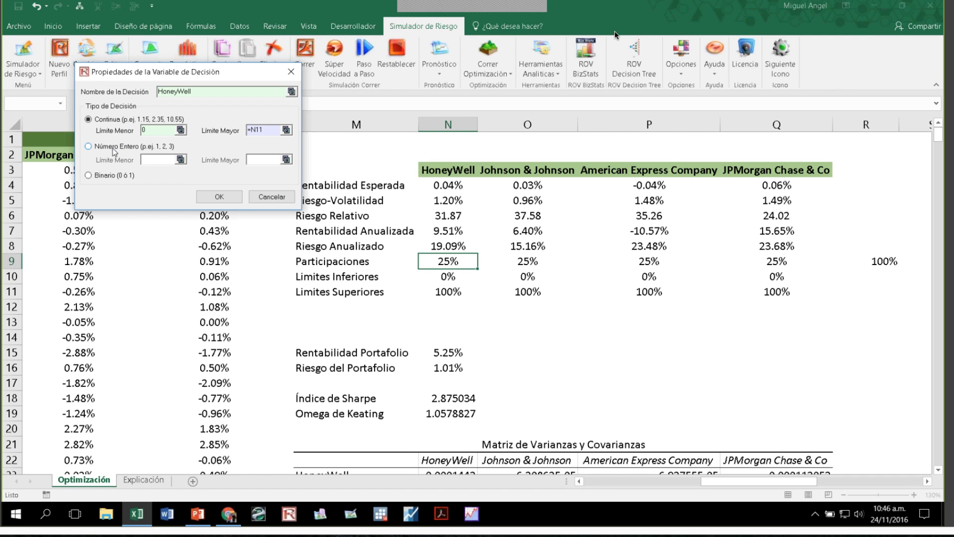
Try the binary decision type, return to continuous, and create the HoneyWell decision variable.
click(88, 176)
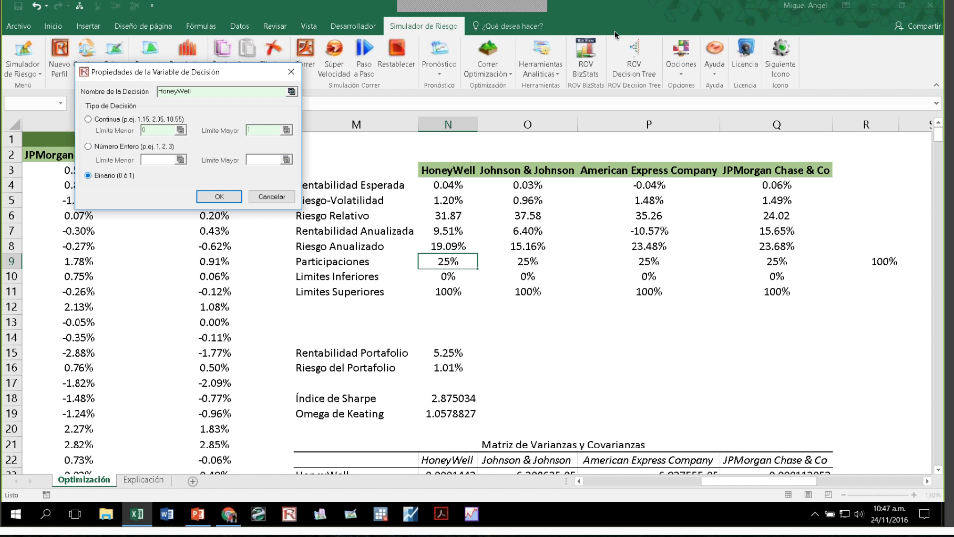
click(614, 35)
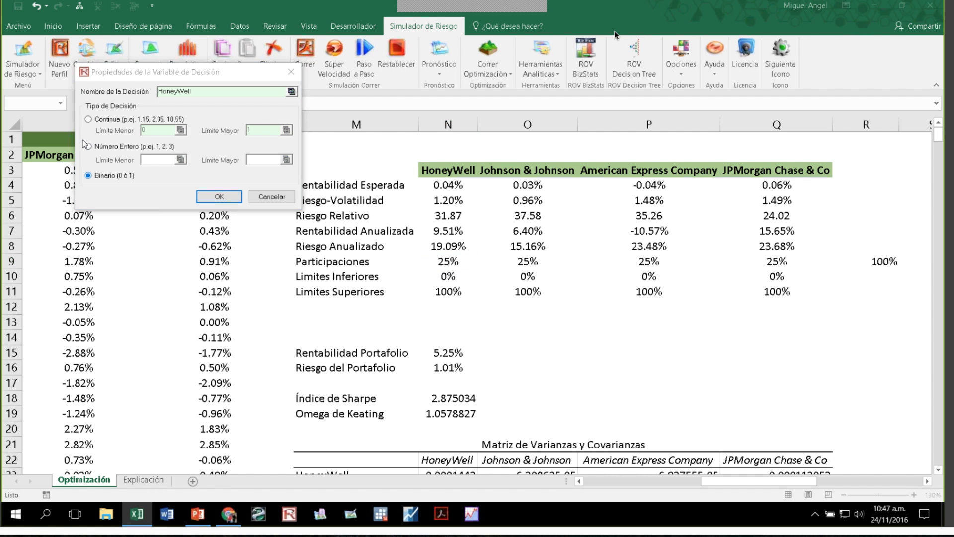
click(88, 120)
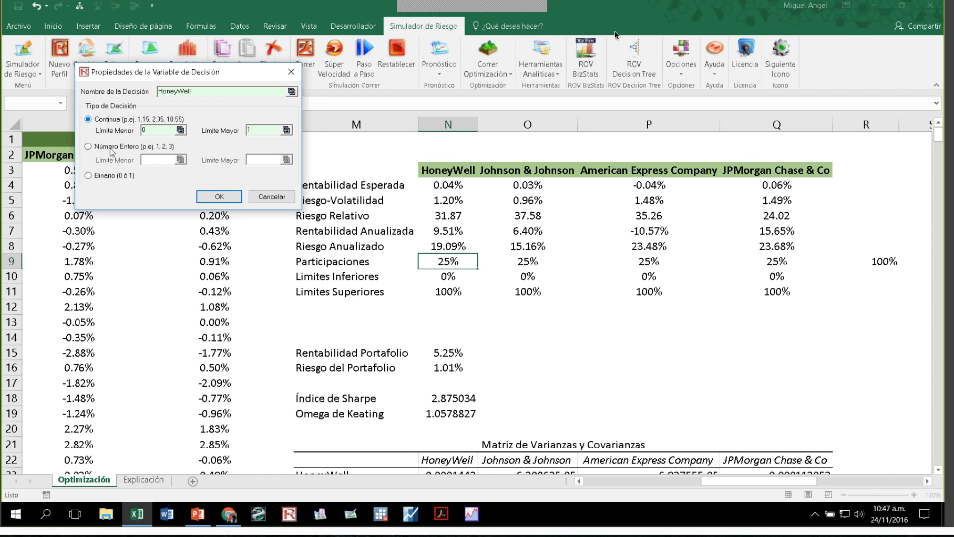
click(232, 195)
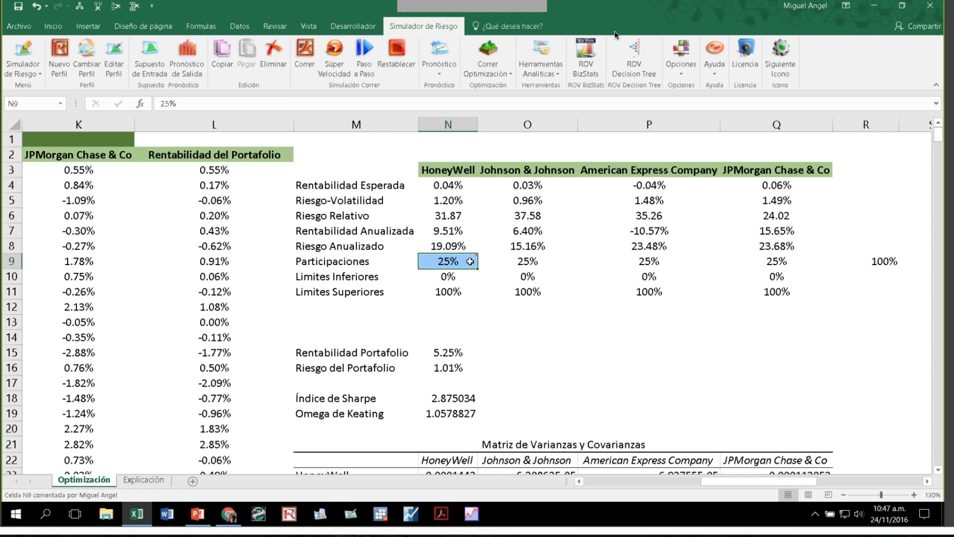
Copy the N9 decision variable to O9:Q9, pasting only the Risk Simulator parameters.
mouse_move(469, 259)
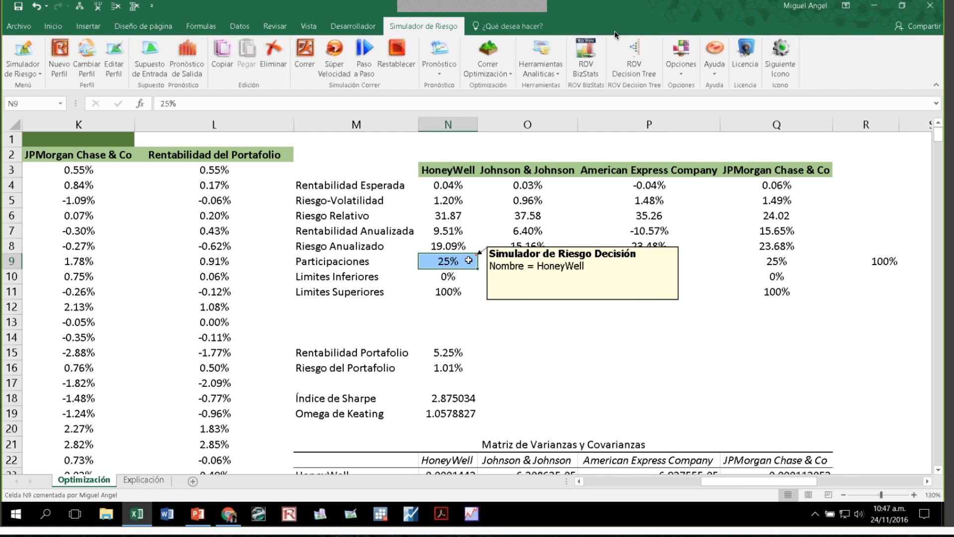
key(ctrl+c)
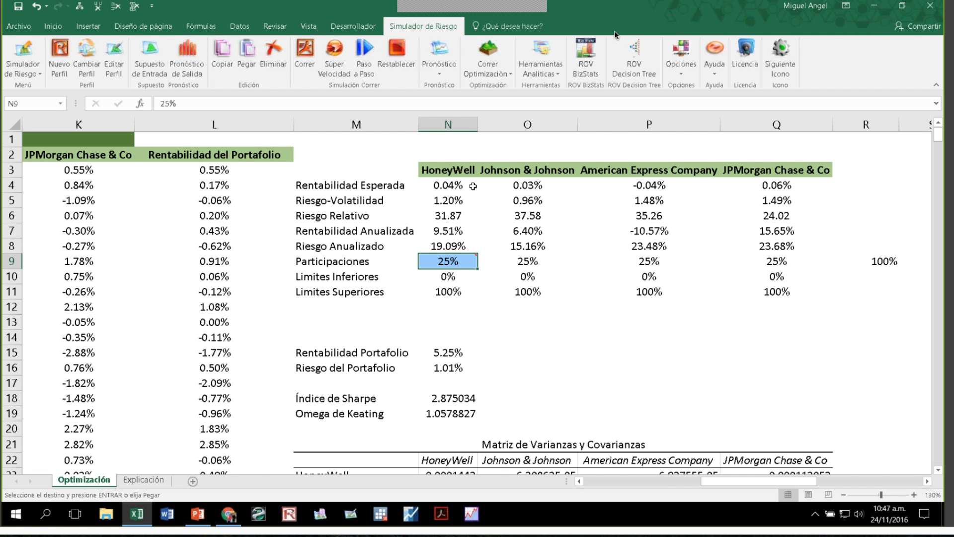
key(Right)
key(shift+Right)
key(shift+Right)
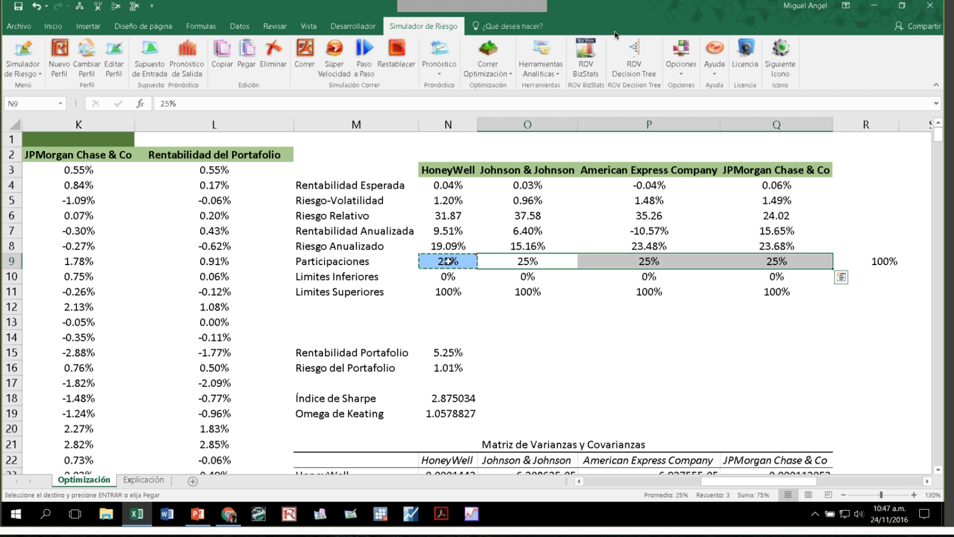
click(247, 62)
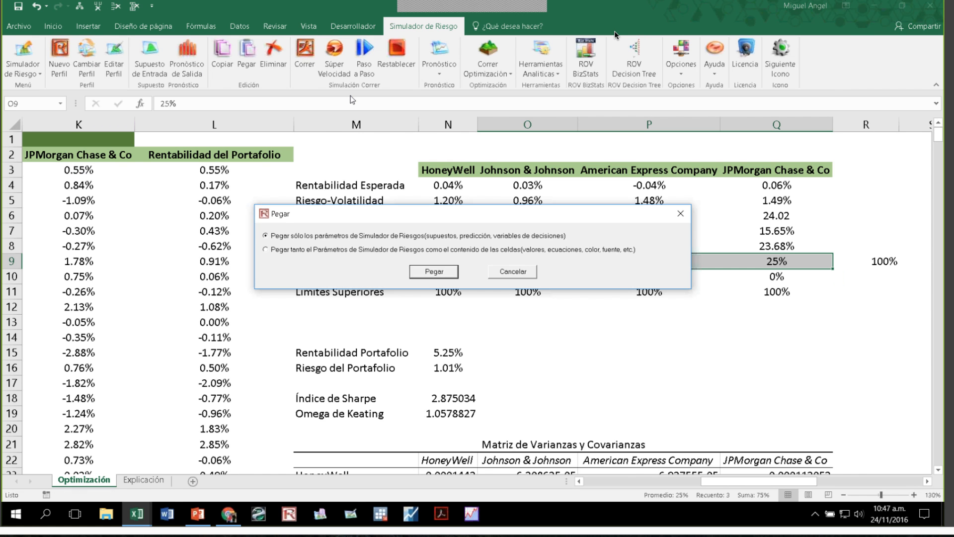
click(434, 272)
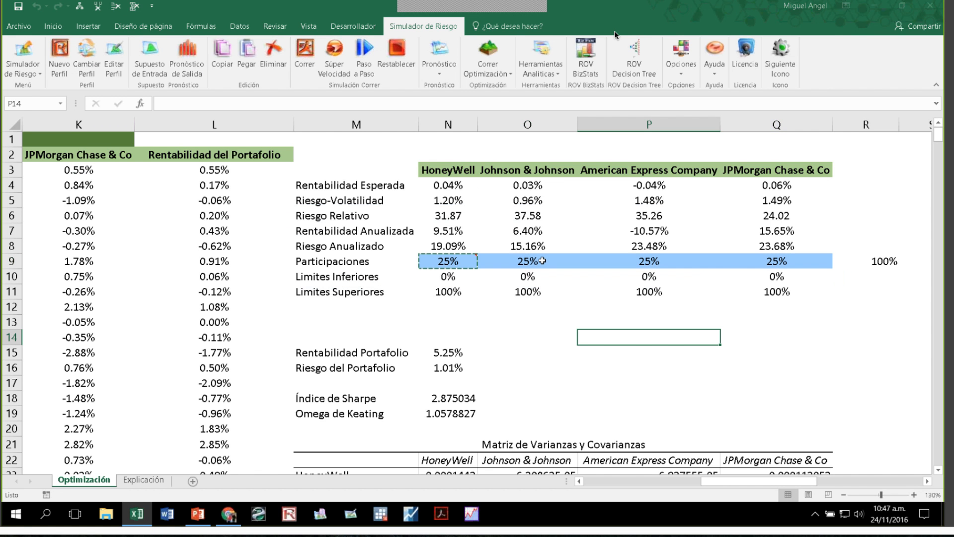
drag(543, 261, 799, 271)
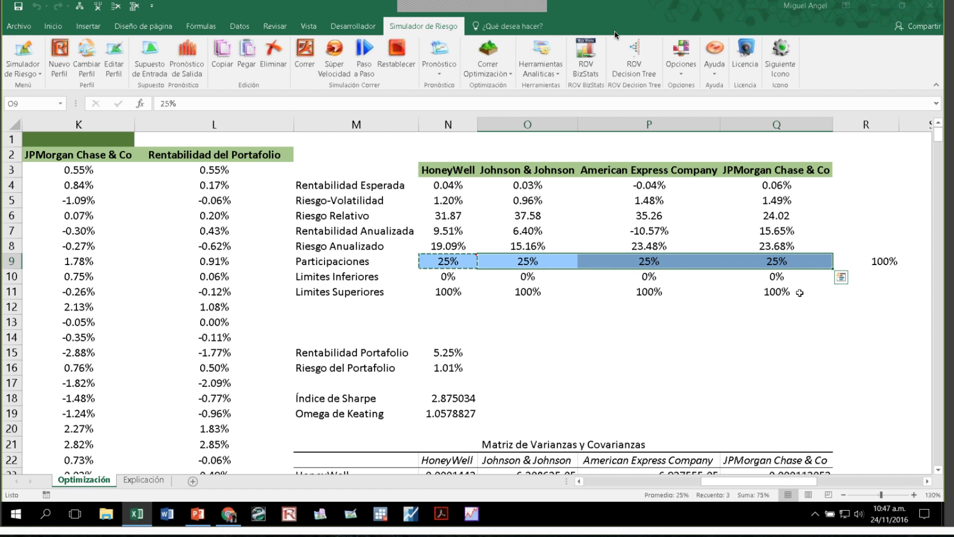
Add an optimization constraint requiring the total of the weights in R9 to equal 1.
click(862, 263)
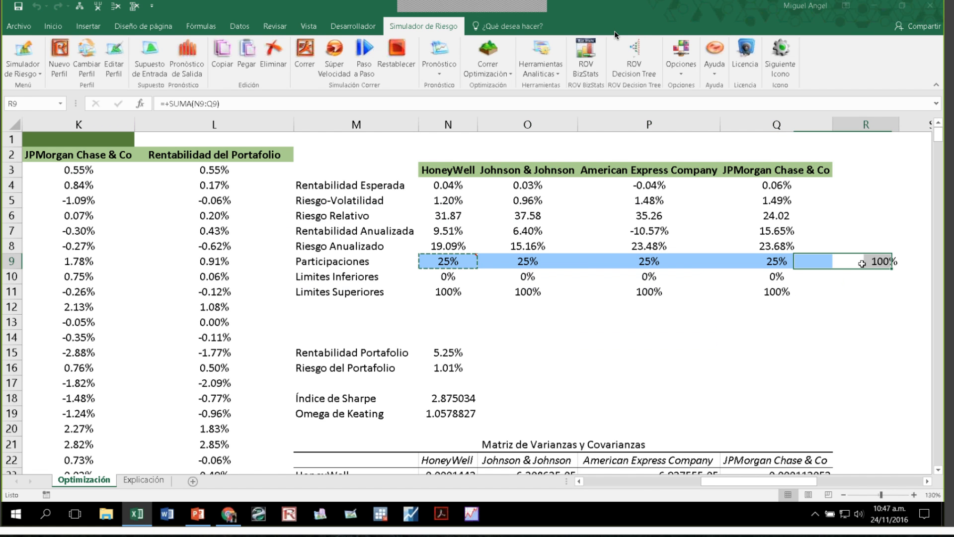
click(487, 70)
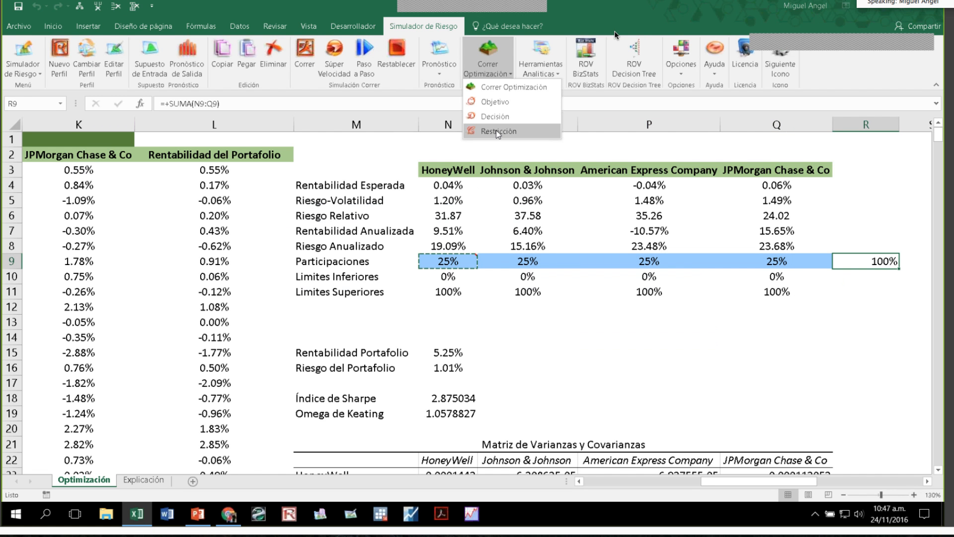
click(496, 130)
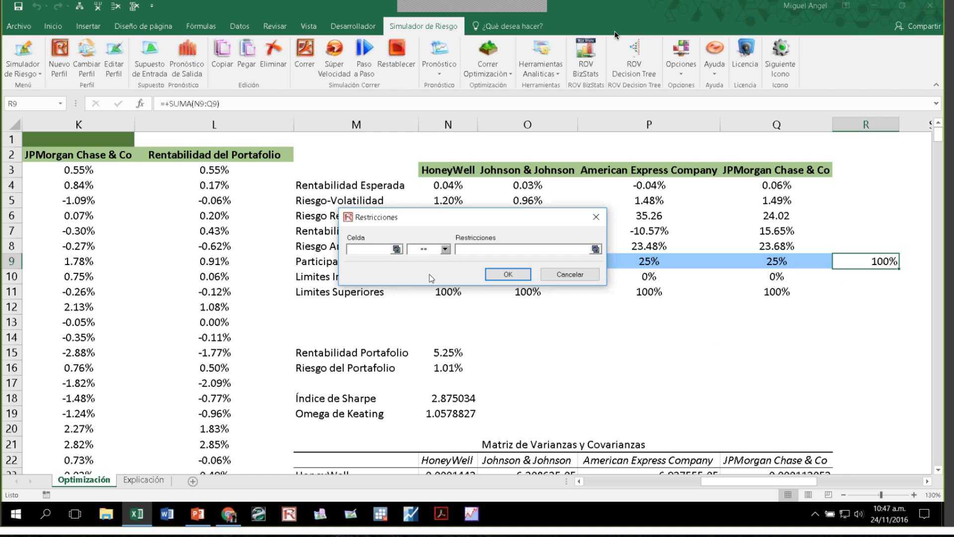
click(397, 249)
click(894, 263)
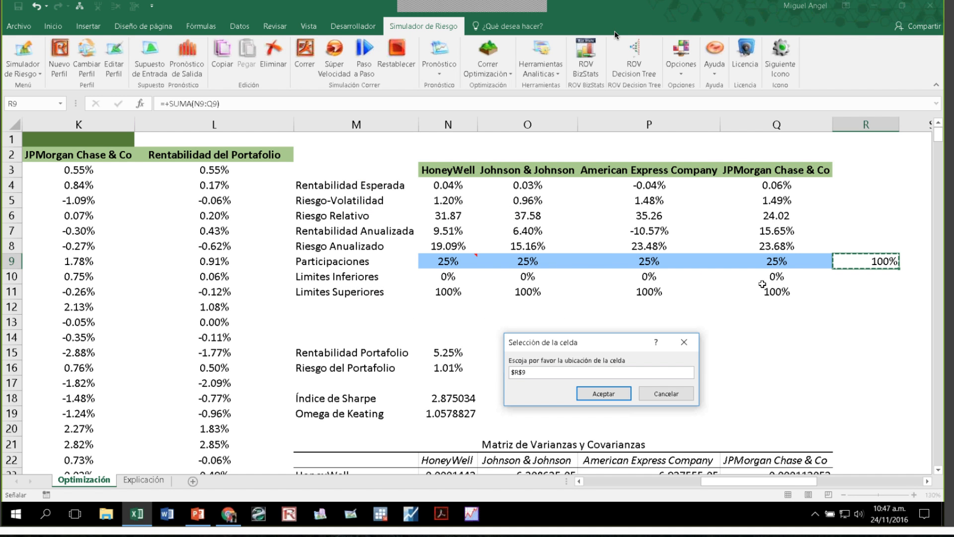
click(605, 398)
click(476, 248)
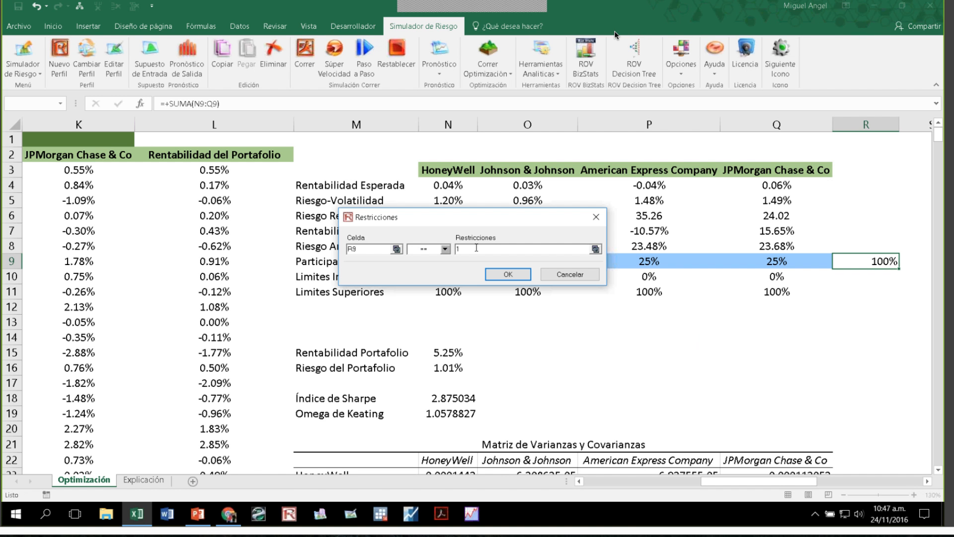
click(502, 275)
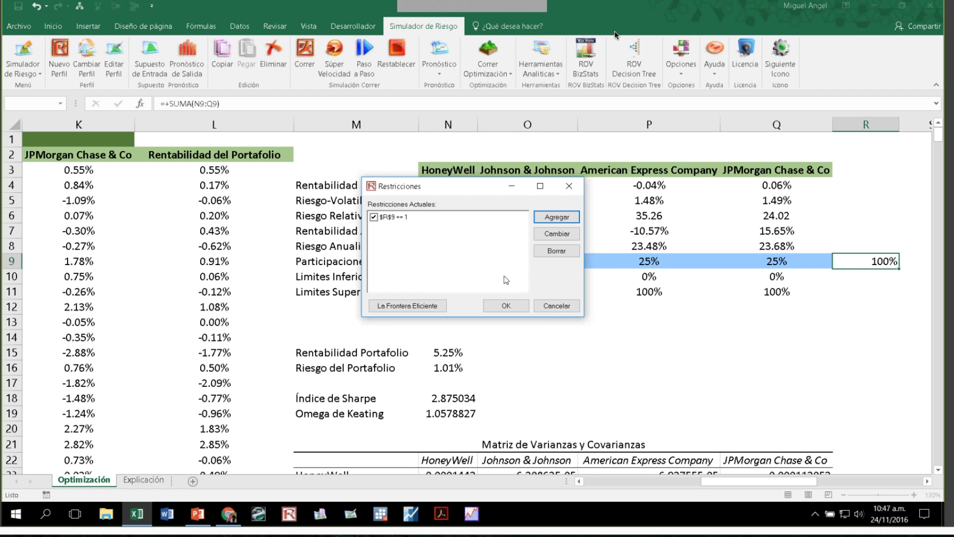
click(506, 305)
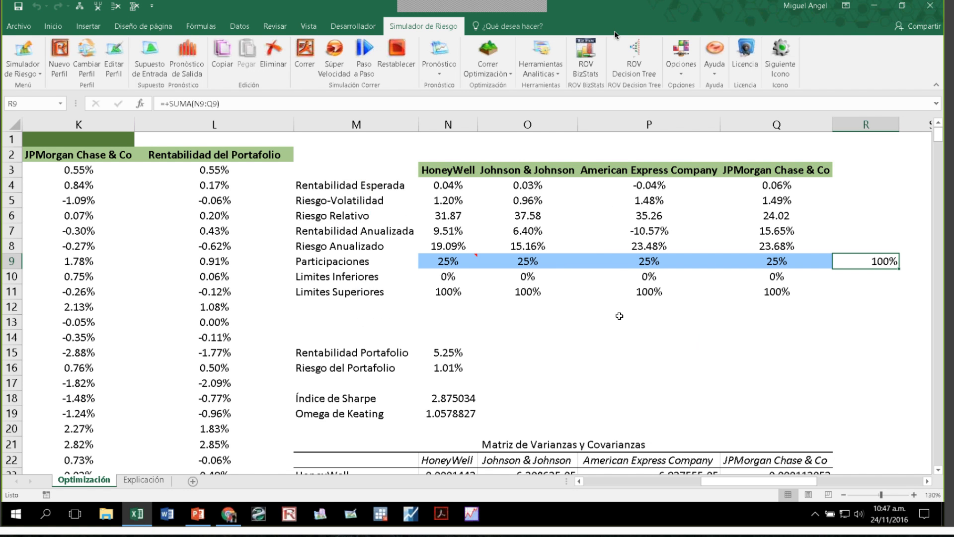
Run a static optimization minimizing N16 under the weight-total constraint, and replace the existing decision variables with the optimized values.
click(527, 337)
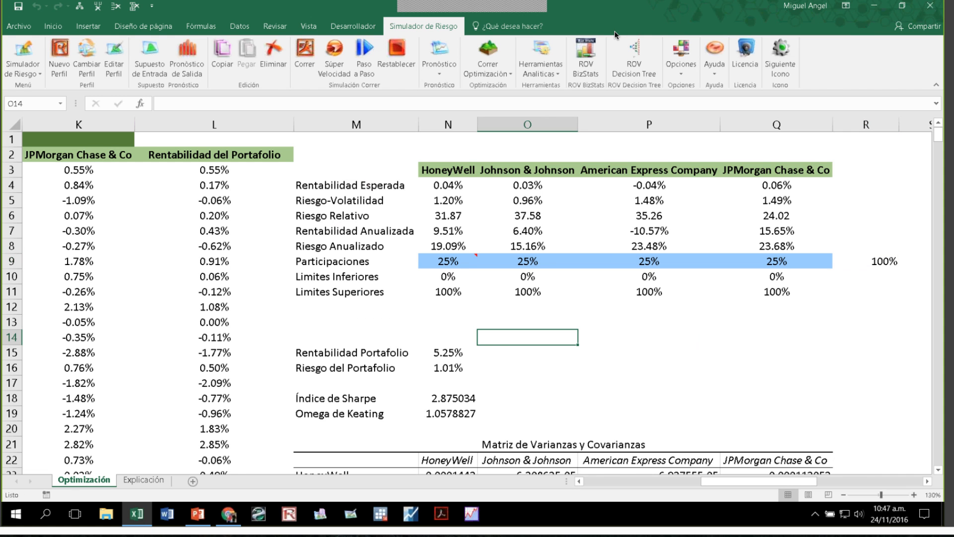
click(487, 72)
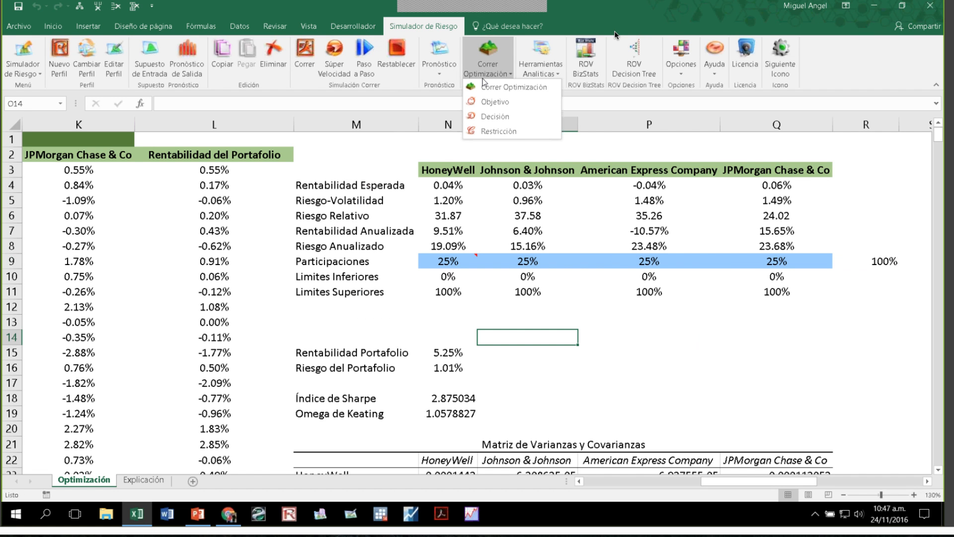
click(497, 89)
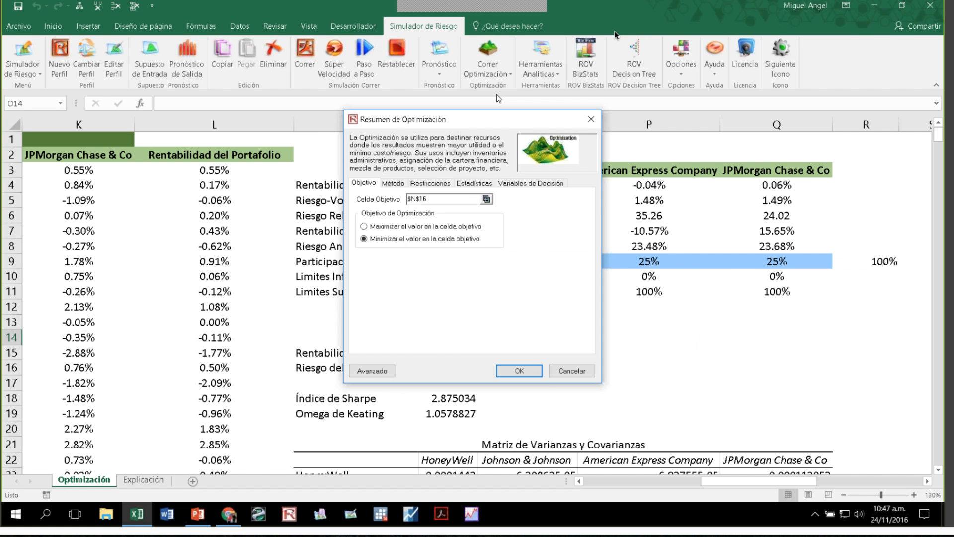
click(394, 184)
click(474, 184)
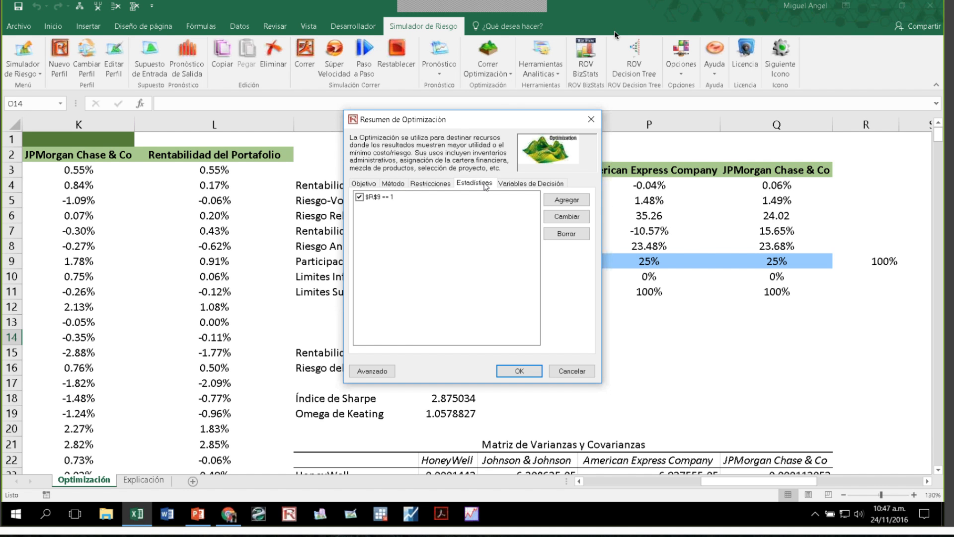
click(393, 184)
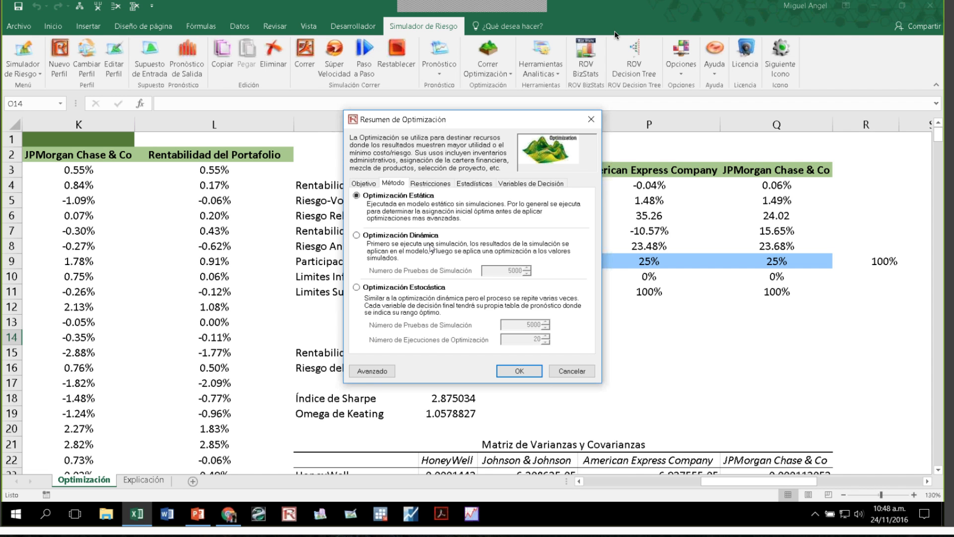
drag(405, 119, 111, 190)
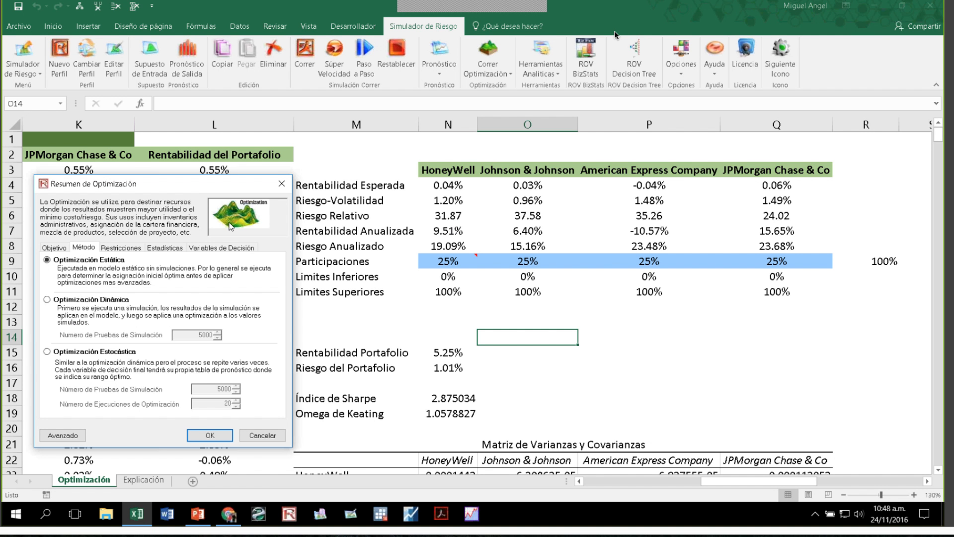
click(211, 434)
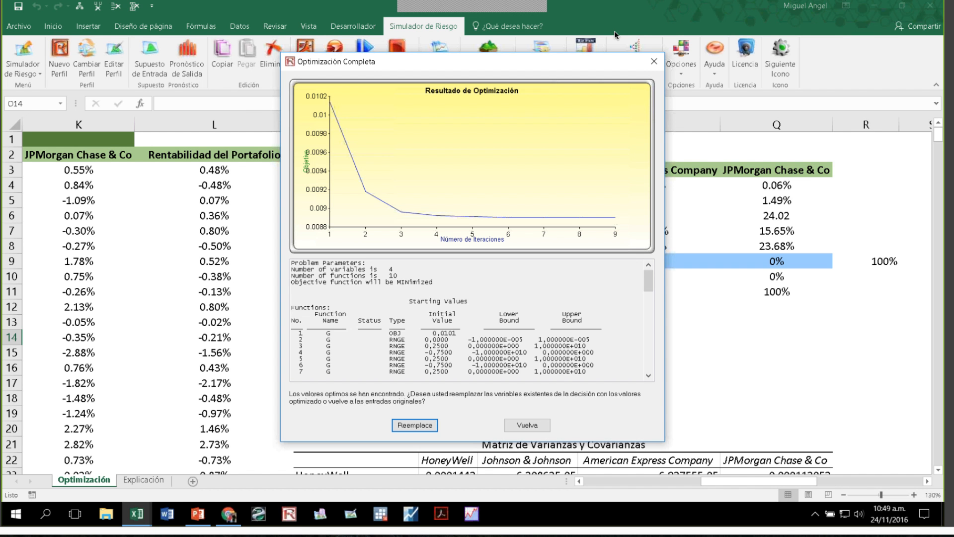
click(415, 427)
click(476, 368)
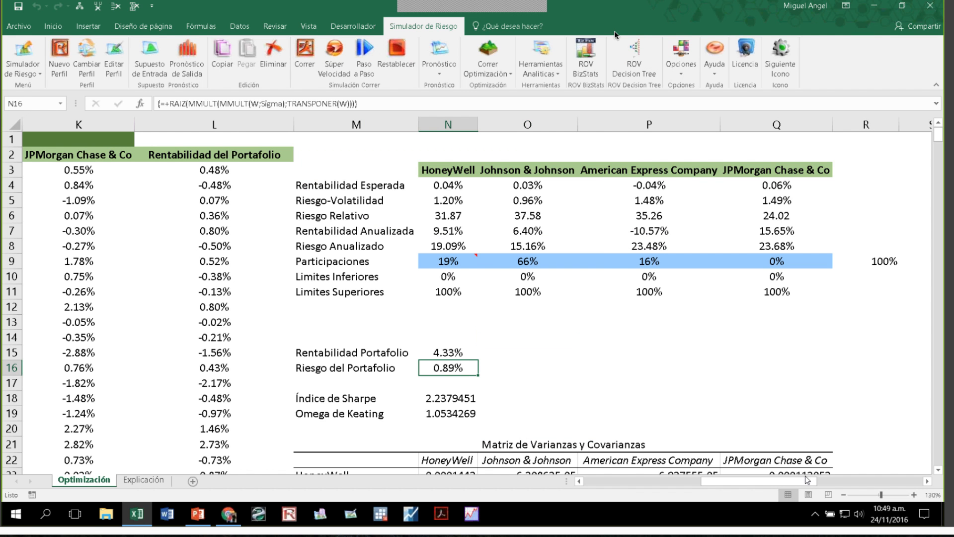
Copy the optimized weights in N9:Q9 and paste them as values into portfolio 1's row, starting at V9.
click(927, 482)
click(927, 482)
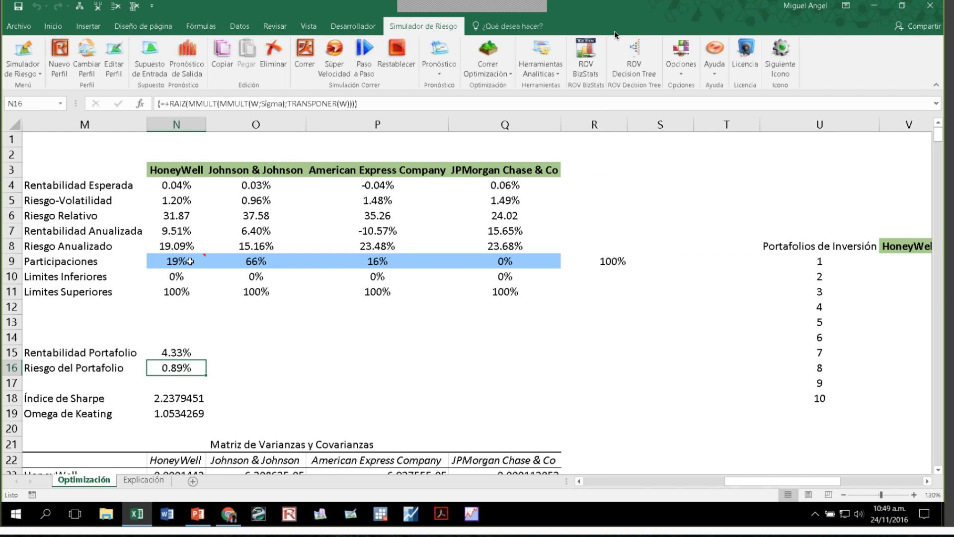
drag(191, 261, 502, 261)
key(ctrl+c)
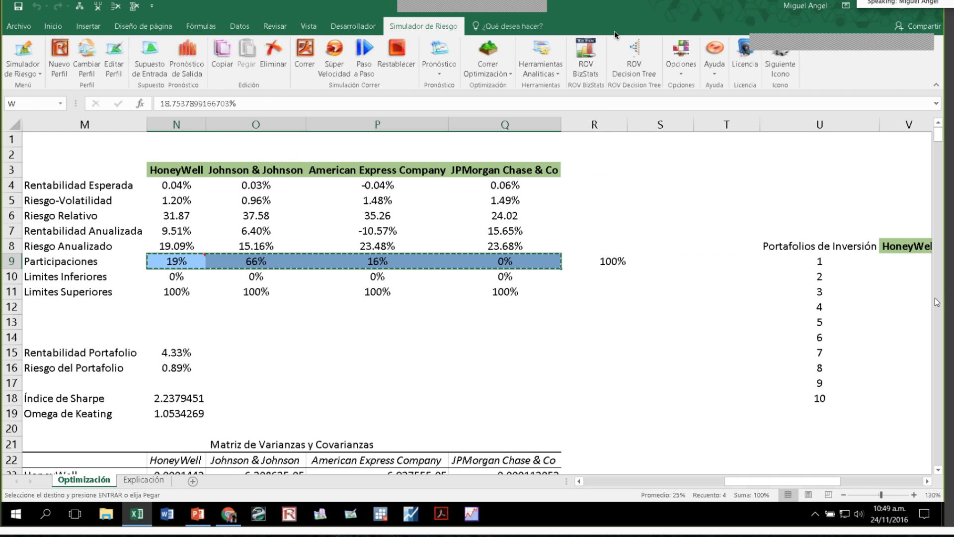
right_click(899, 262)
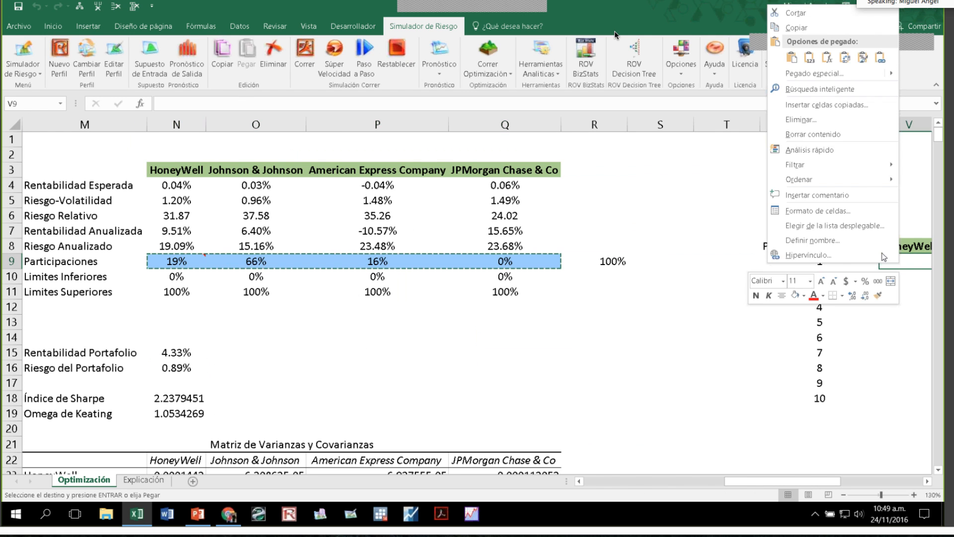
click(809, 59)
Format the portfolio 1 weights in V9:Y9 as centred percentages with two decimals.
click(53, 26)
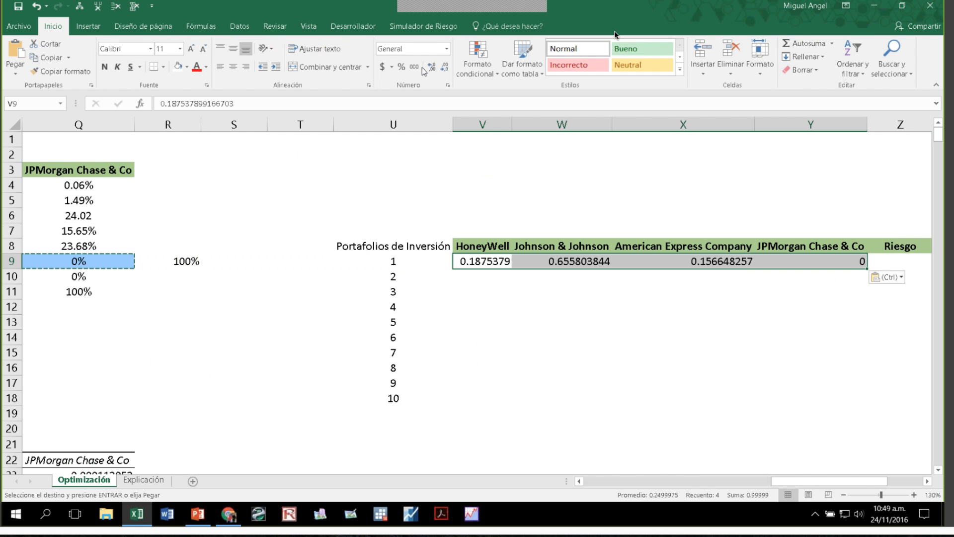
click(401, 66)
click(431, 66)
click(431, 66)
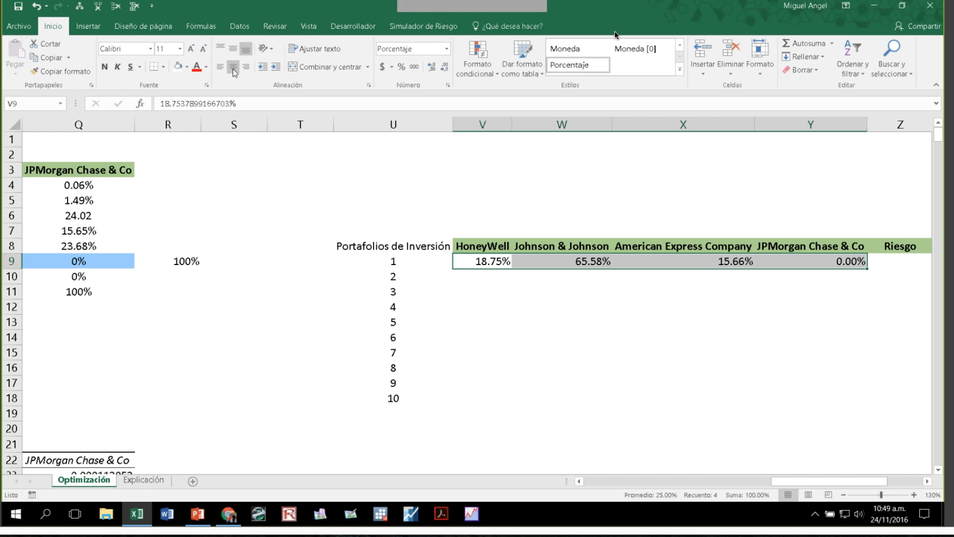
click(233, 69)
click(926, 481)
click(926, 481)
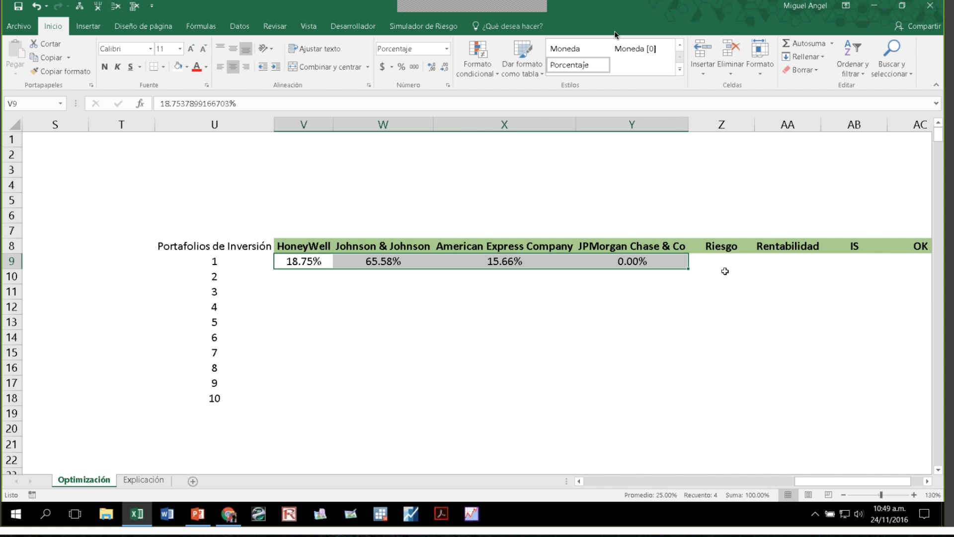
drag(802, 479, 661, 479)
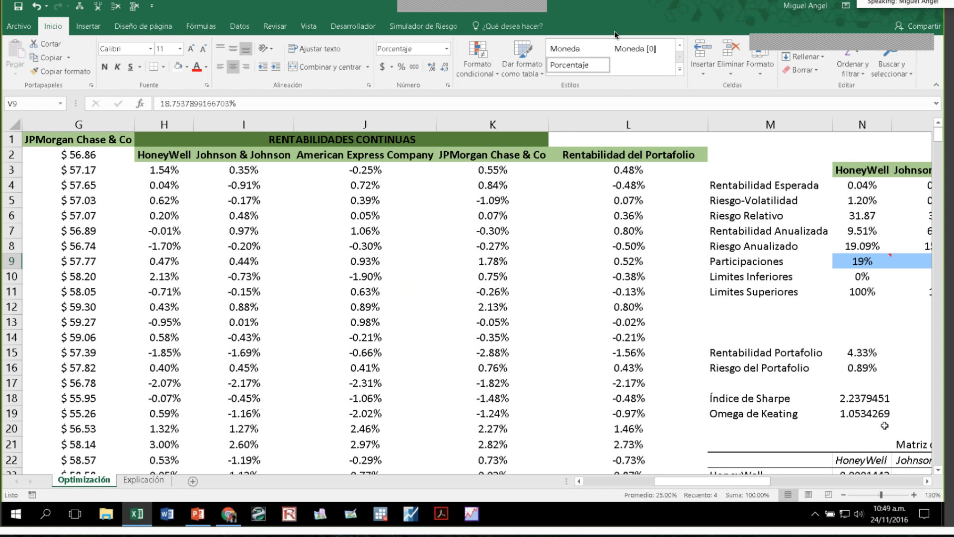
drag(863, 352, 862, 367)
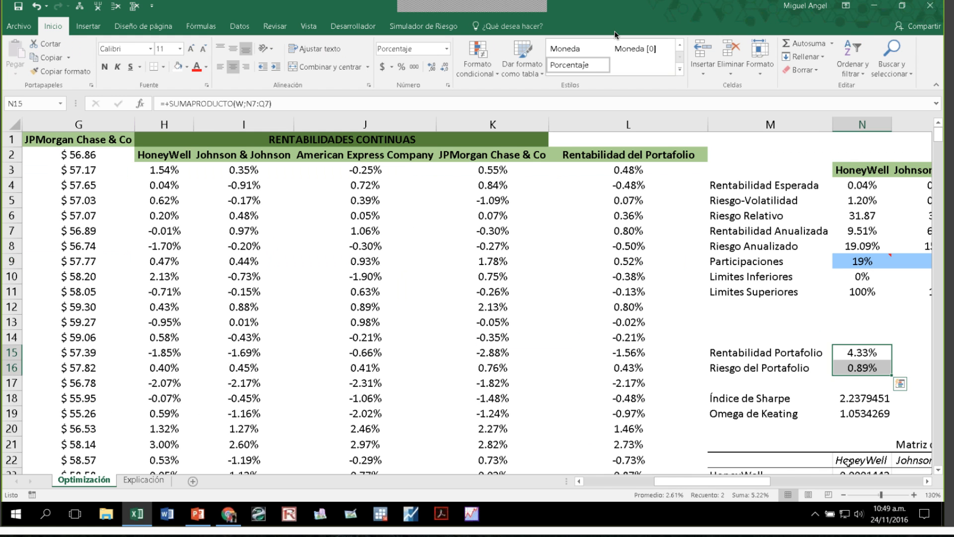
key(ctrl+c)
drag(754, 483, 869, 481)
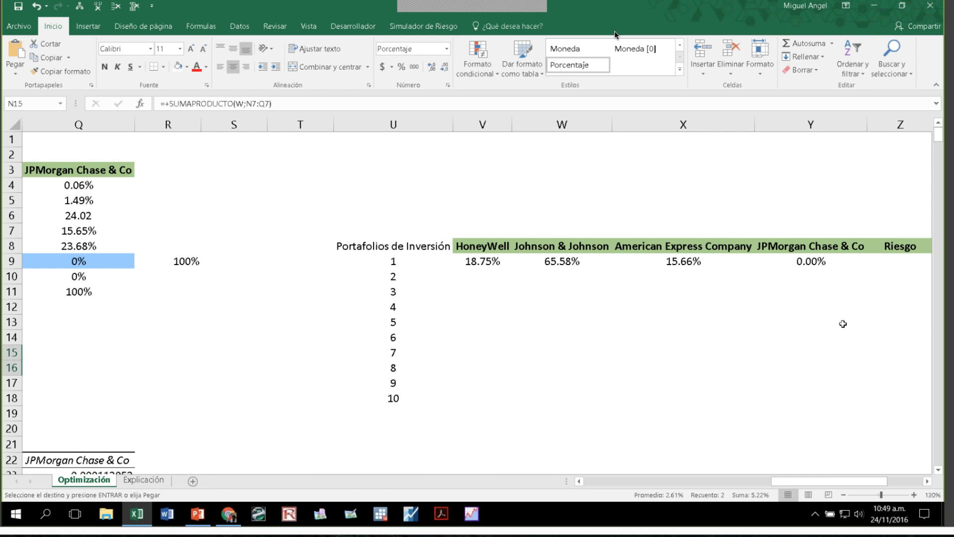
click(927, 482)
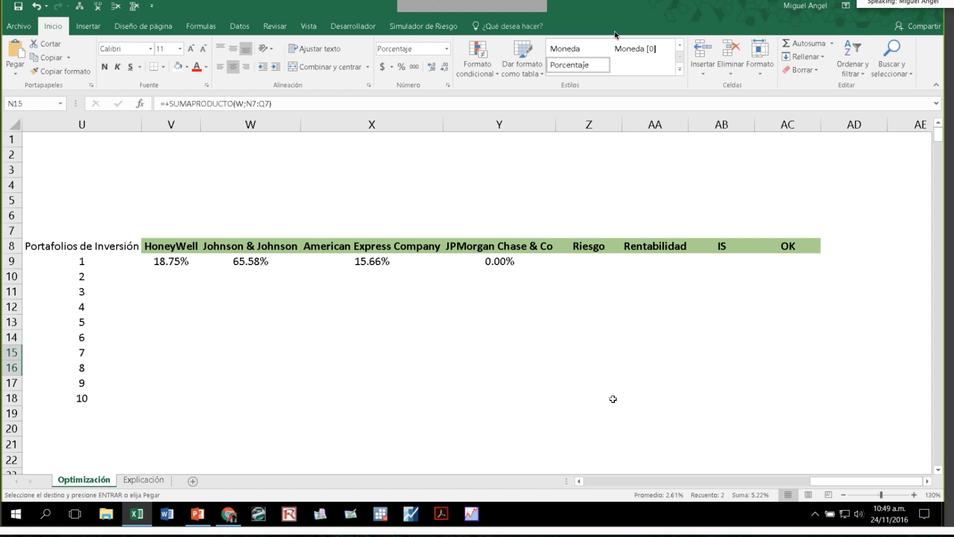
key(Return)
key(Down)
key(Down)
key(Down)
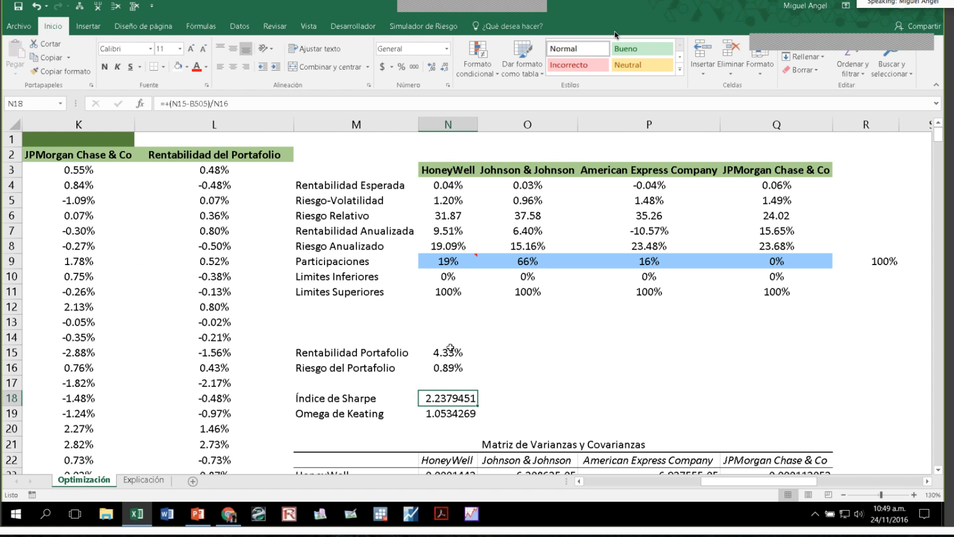
Move the Índice de Sharpe and Omega de Keating block up one row to M17:N18, directly under the portfolio risk.
drag(319, 401, 450, 413)
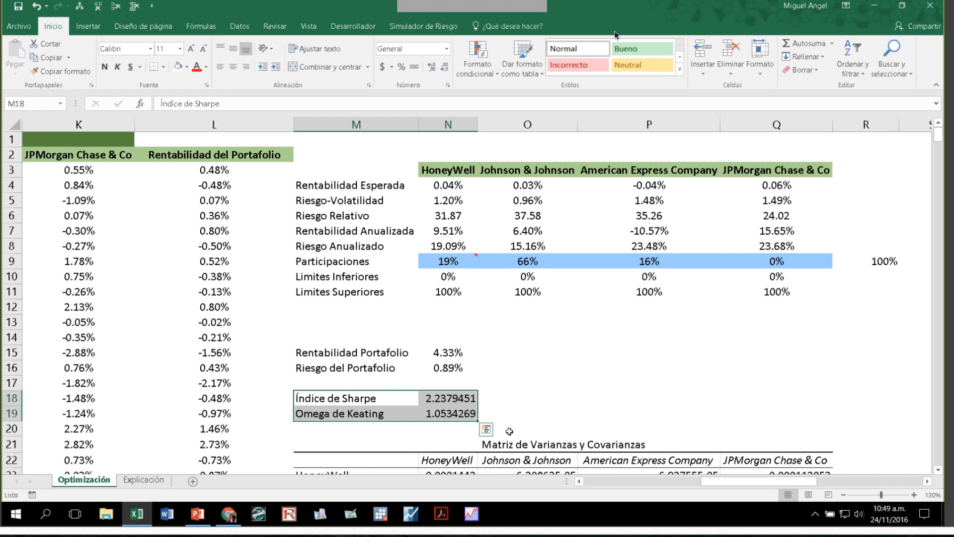
key(ctrl+c)
key(Up)
key(ctrl+v)
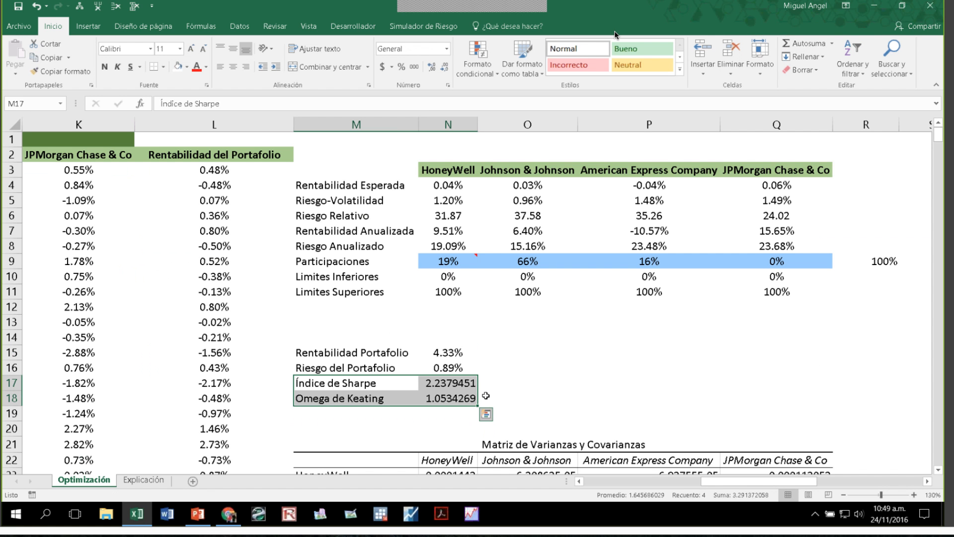
Copy the portfolio results in N15:N18 and paste them at Z9 as transposed values.
drag(447, 352, 458, 403)
key(ctrl+c)
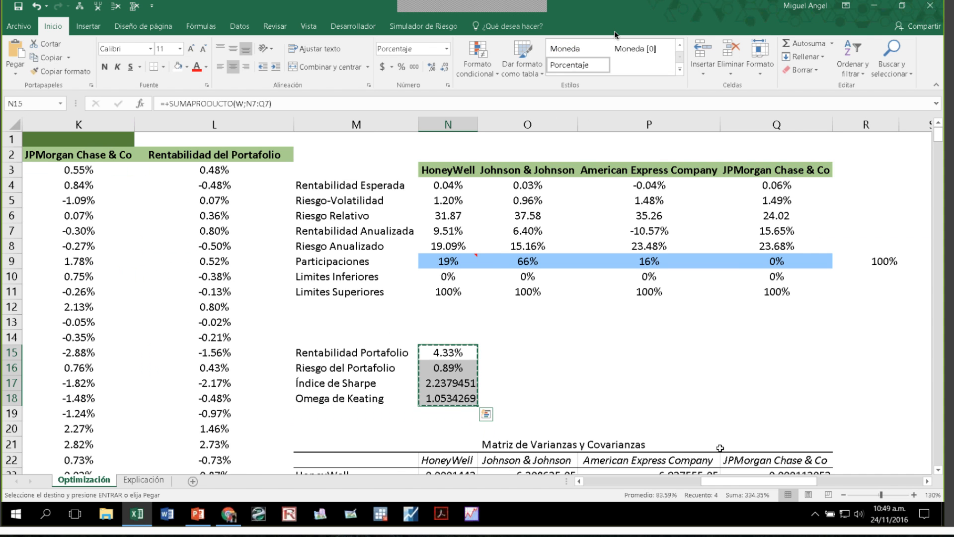
drag(800, 481, 847, 481)
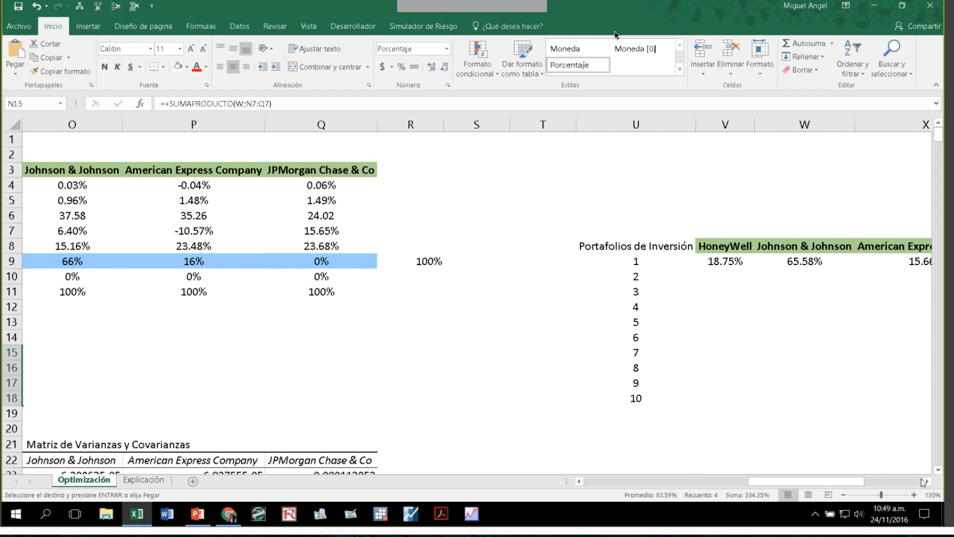
click(928, 481)
click(927, 481)
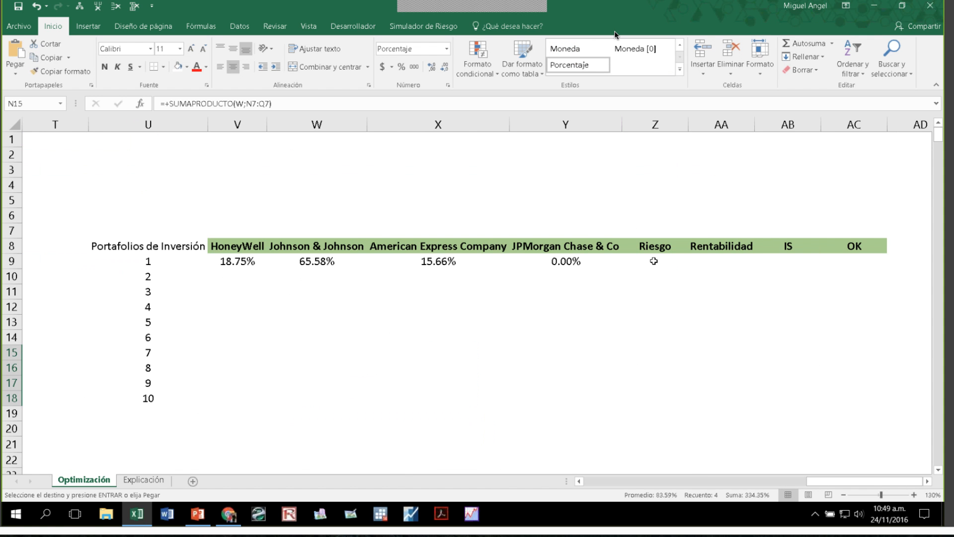
right_click(654, 261)
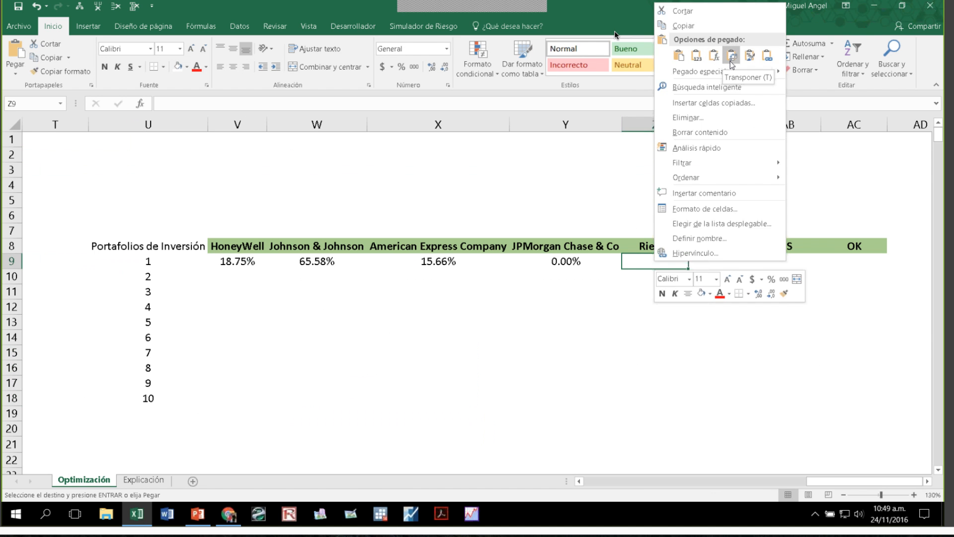
click(731, 56)
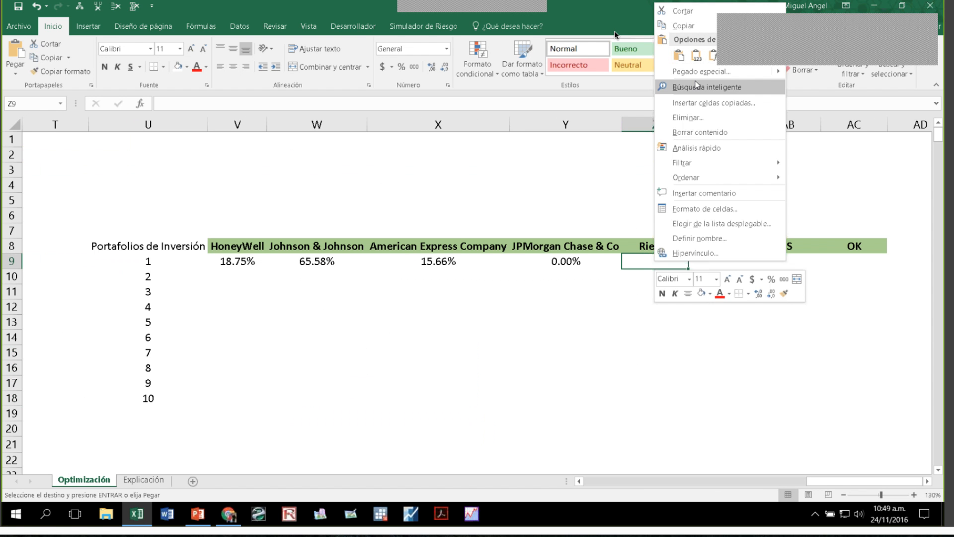
click(701, 71)
click(553, 62)
click(720, 172)
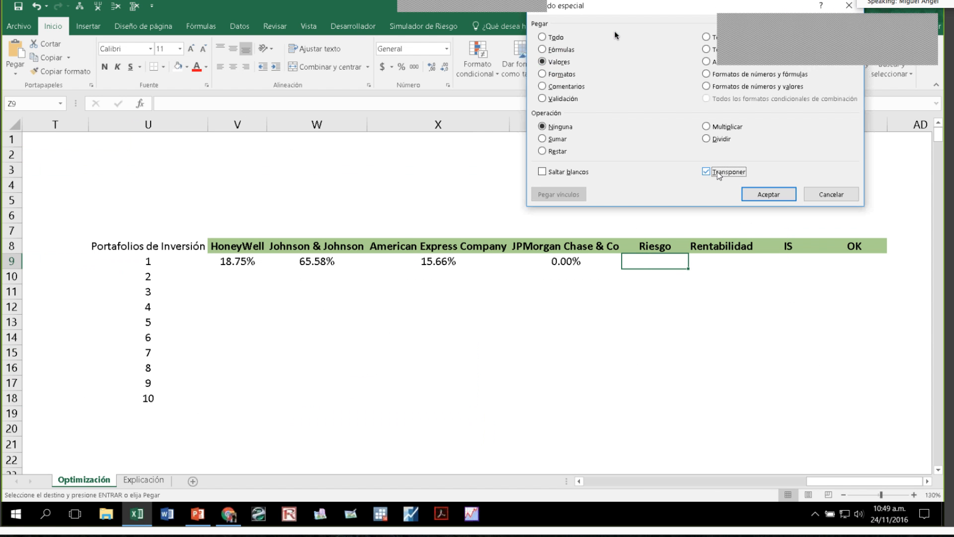
key(Return)
Move the AA9 value to Z10 and the Z9 value to AA9, placing the return under Rentabilidad.
click(714, 261)
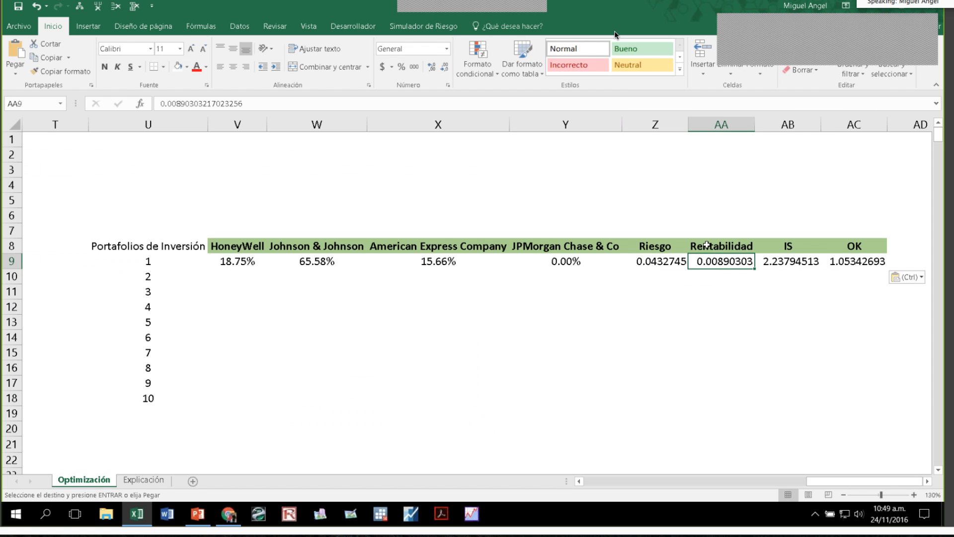
key(ctrl+c)
key(Down)
key(Left)
key(ctrl+v)
key(Up)
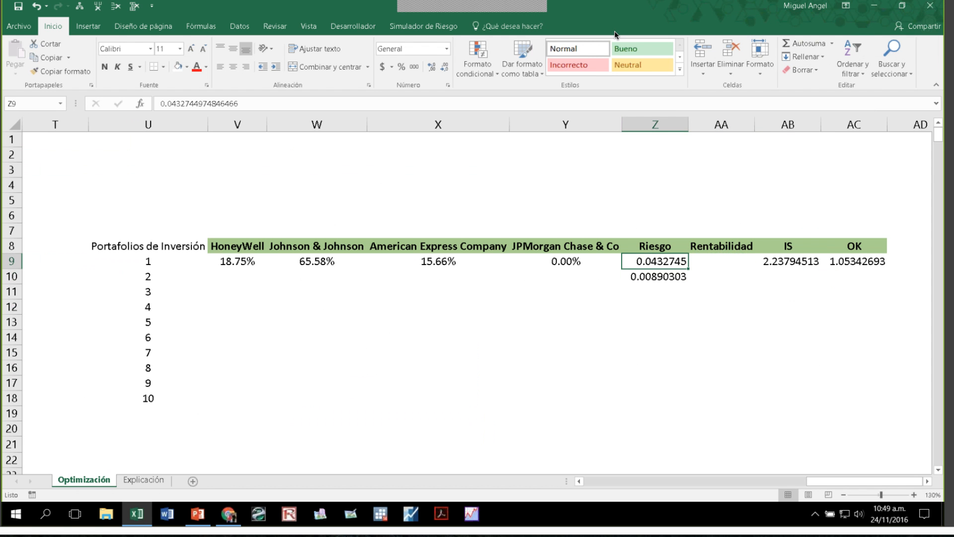
key(ctrl+c)
key(Right)
key(ctrl+v)
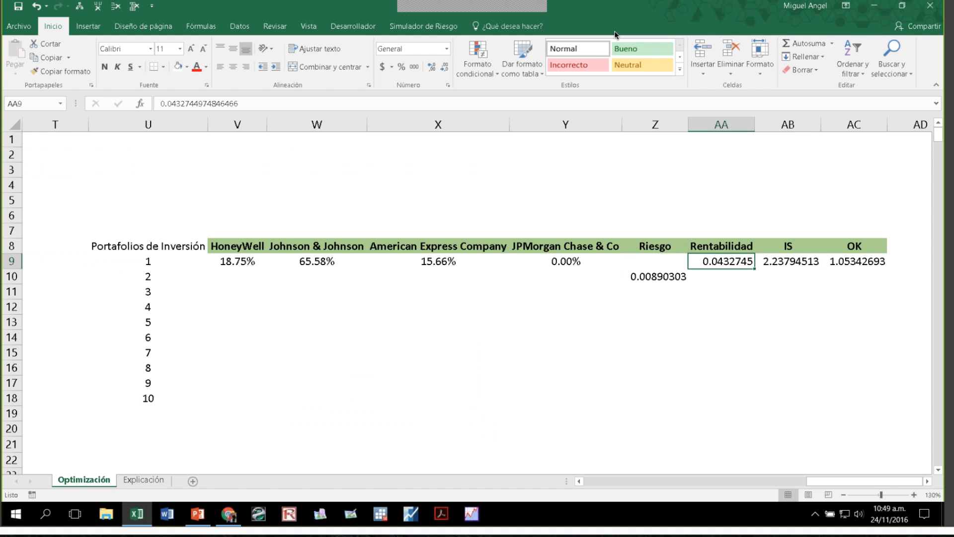
Move the risk value from Z10 up to Z9 under Riesgo.
key(Down)
key(Left)
key(ctrl+x)
key(Up)
key(ctrl+v)
key(Left)
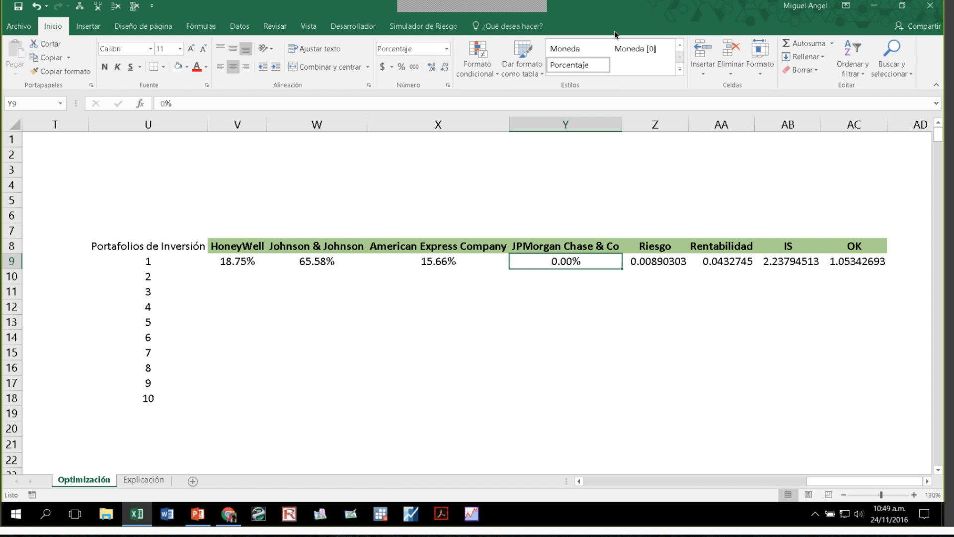
Format the Riesgo and Rentabilidad values in Z9:AA9 as centred percentages with two decimals.
key(Right)
key(shift+Right)
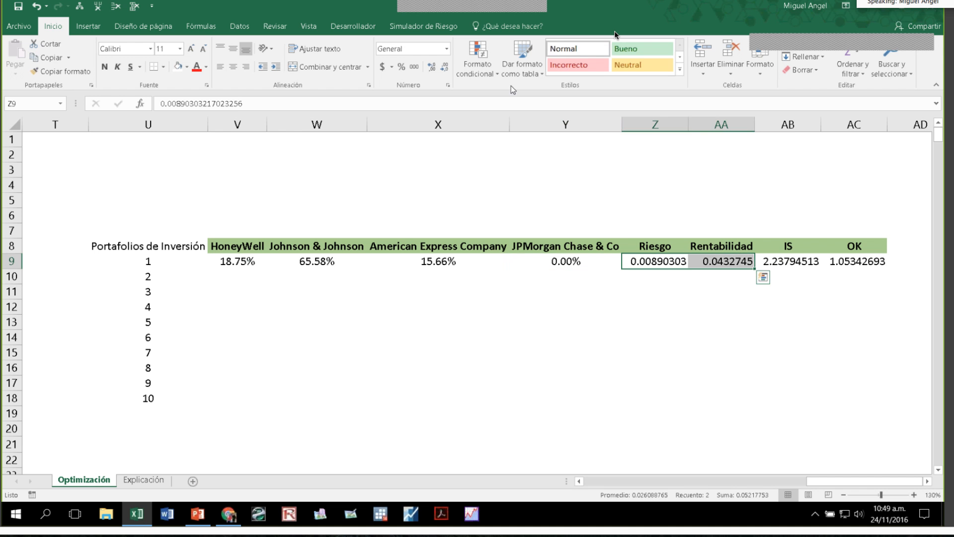
click(403, 68)
click(431, 67)
click(431, 68)
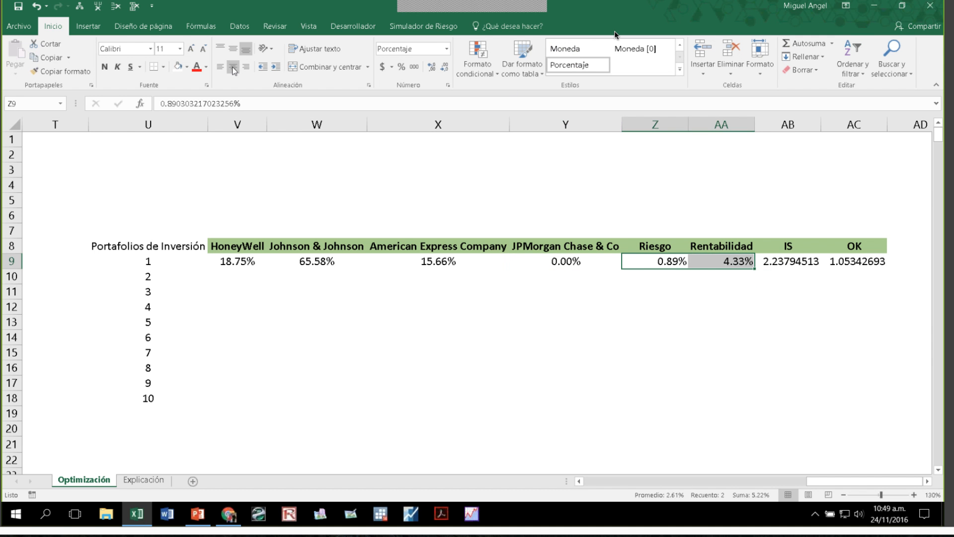
click(233, 67)
click(668, 338)
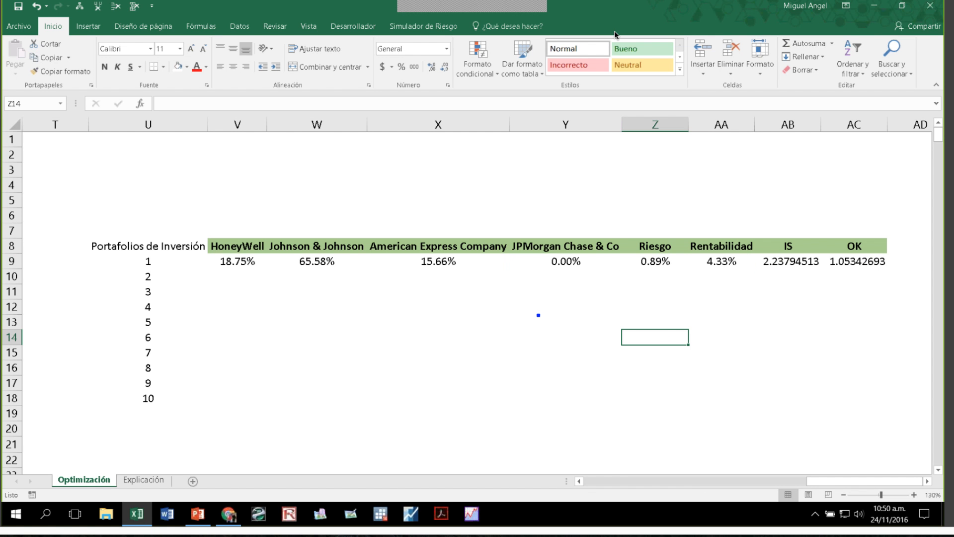
drag(538, 315, 714, 450)
drag(596, 391, 644, 407)
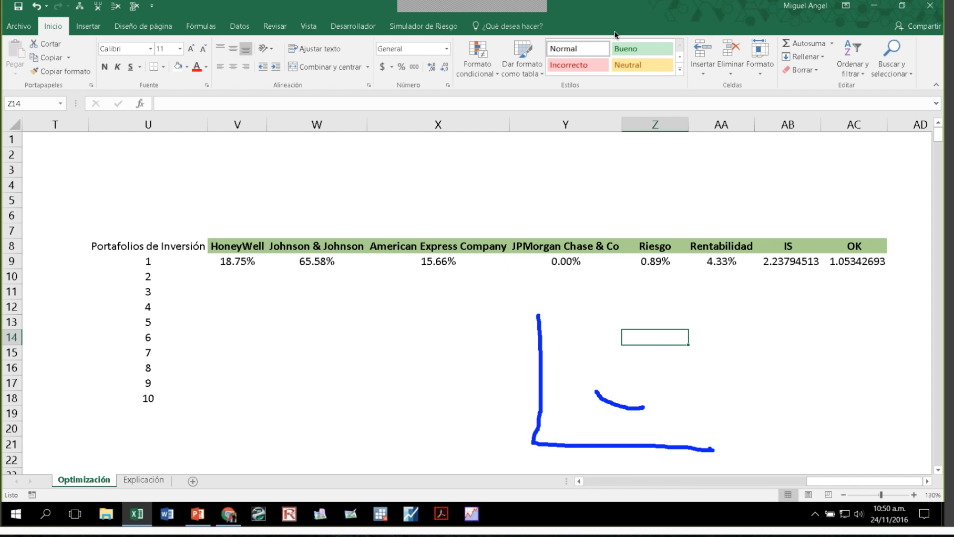
mouse_move(670, 328)
mouse_down()
mouse_move(594, 390)
mouse_move(592, 379)
mouse_up()
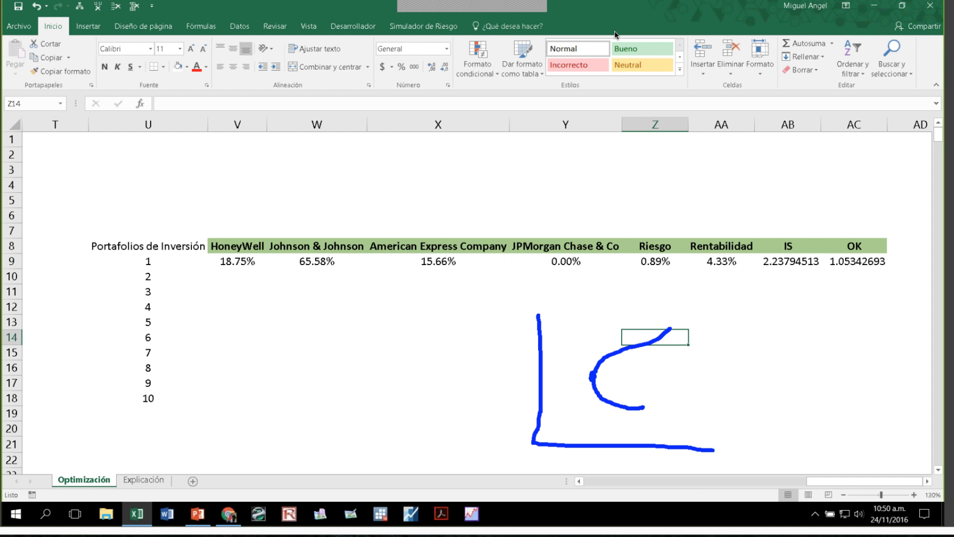
mouse_move(705, 250)
mouse_down()
mouse_move(720, 243)
mouse_move(702, 251)
mouse_up()
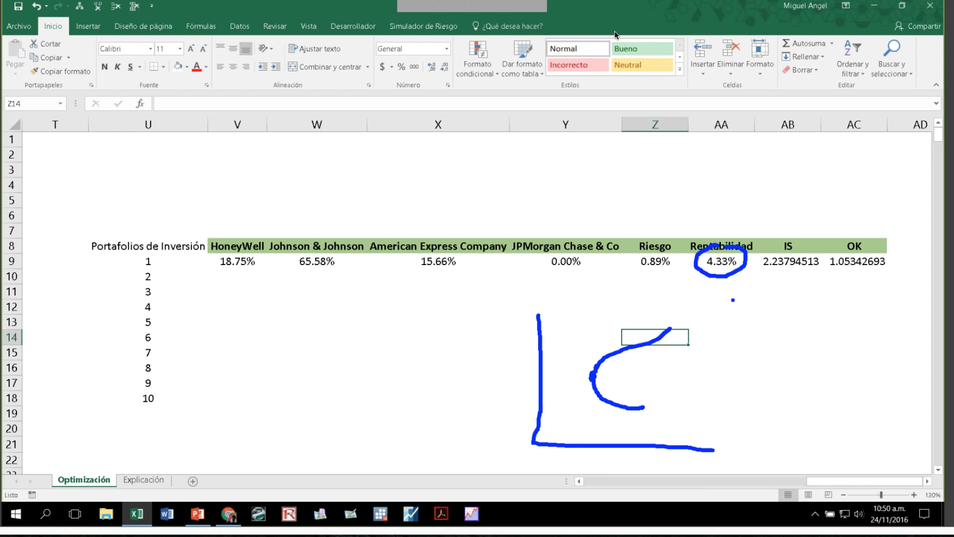
key(Escape)
click(667, 339)
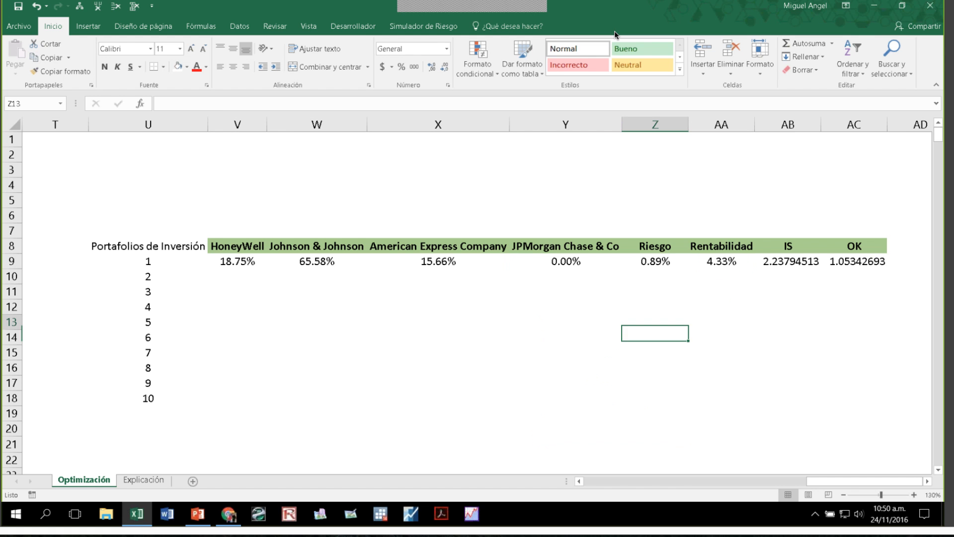
Examine the formulas behind Rentabilidad Portafolio in N15 and Riesgo del Portafolio in N16.
key(Up)
key(Up)
key(Up)
key(Up)
key(Home)
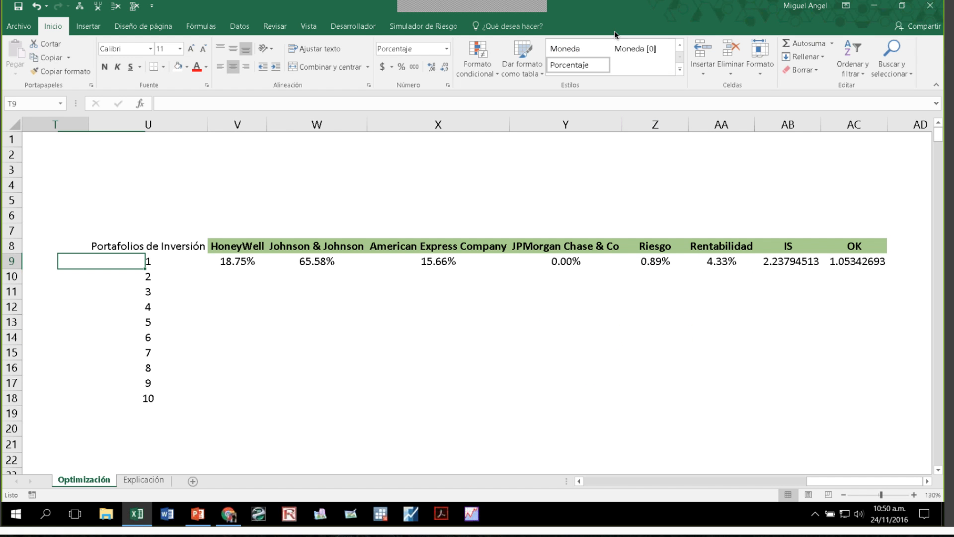
key(Left)
key(Left)
key(Left)
key(Left)
key(Left)
key(Left)
key(Left)
key(Down)
key(Down)
key(Down)
key(Down)
key(Down)
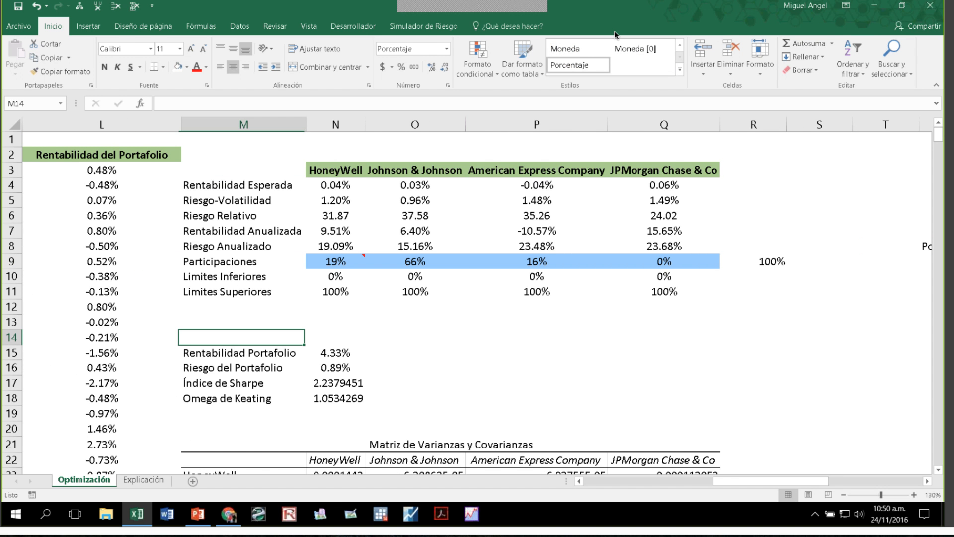
key(Down)
key(Right)
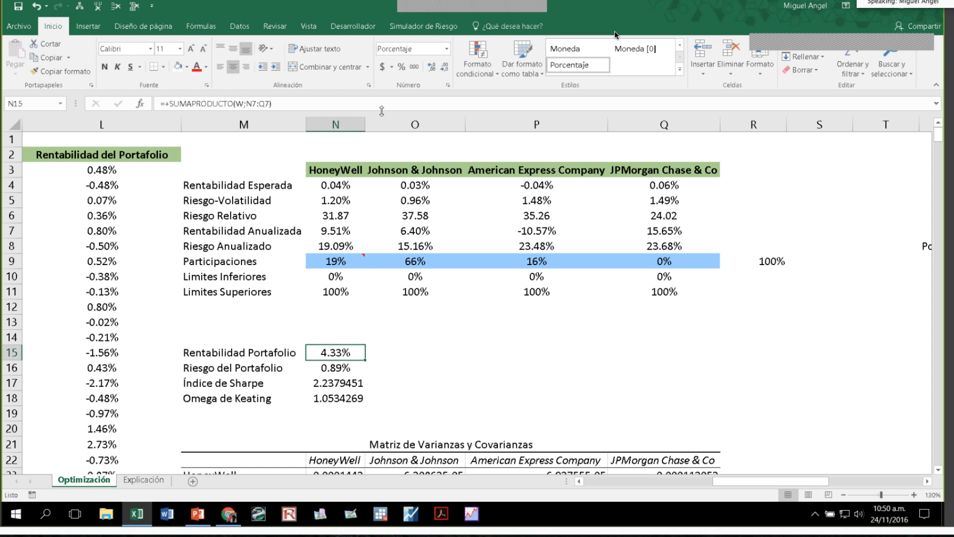
key(F2)
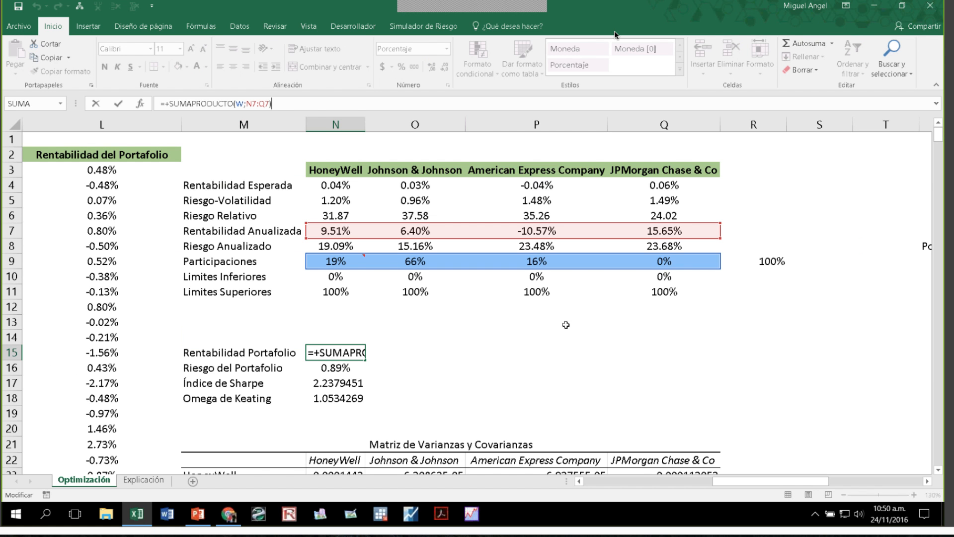
key(ctrl+Return)
key(Down)
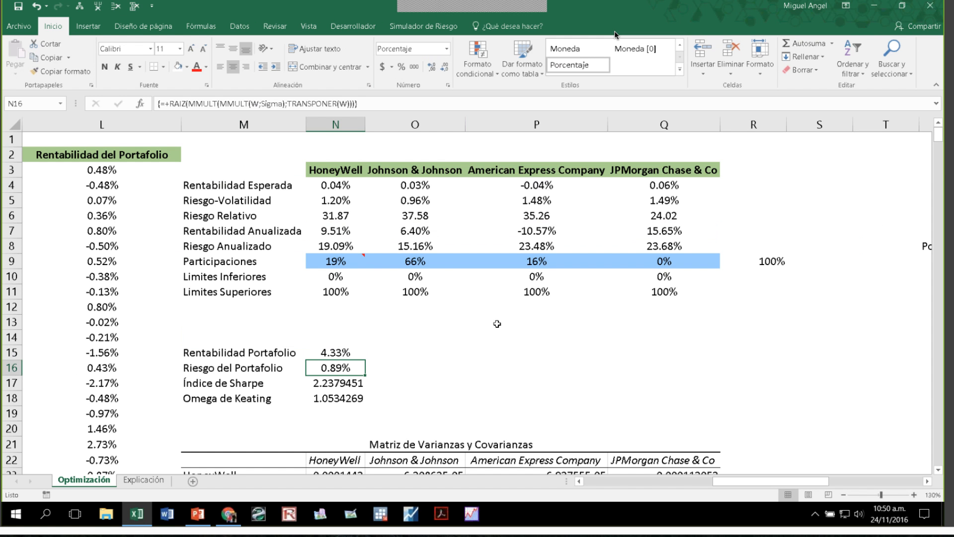
click(692, 19)
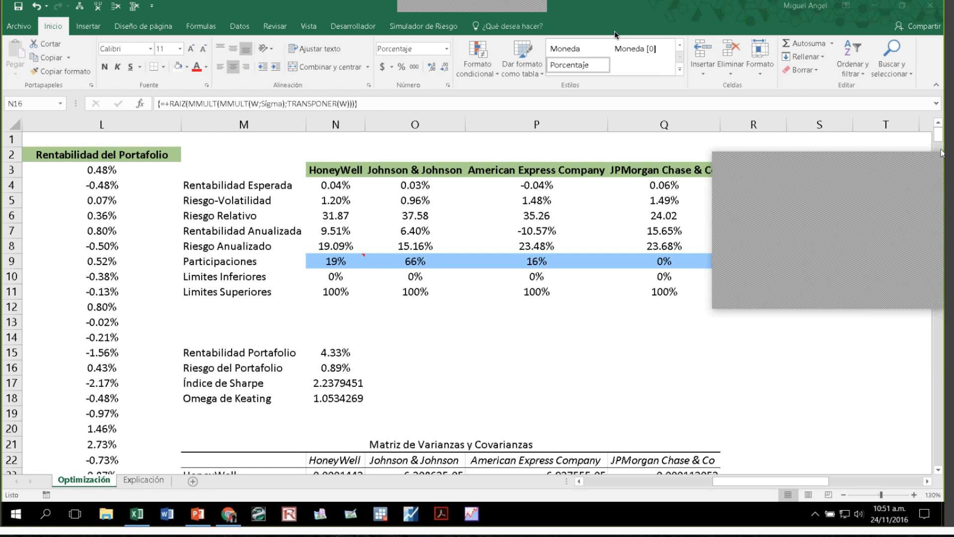
click(932, 165)
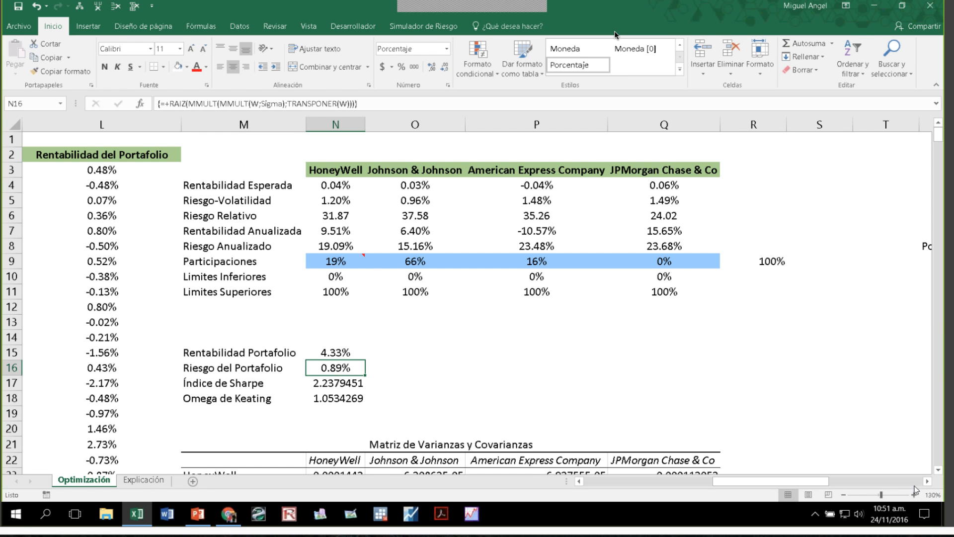
click(927, 481)
double_click(927, 481)
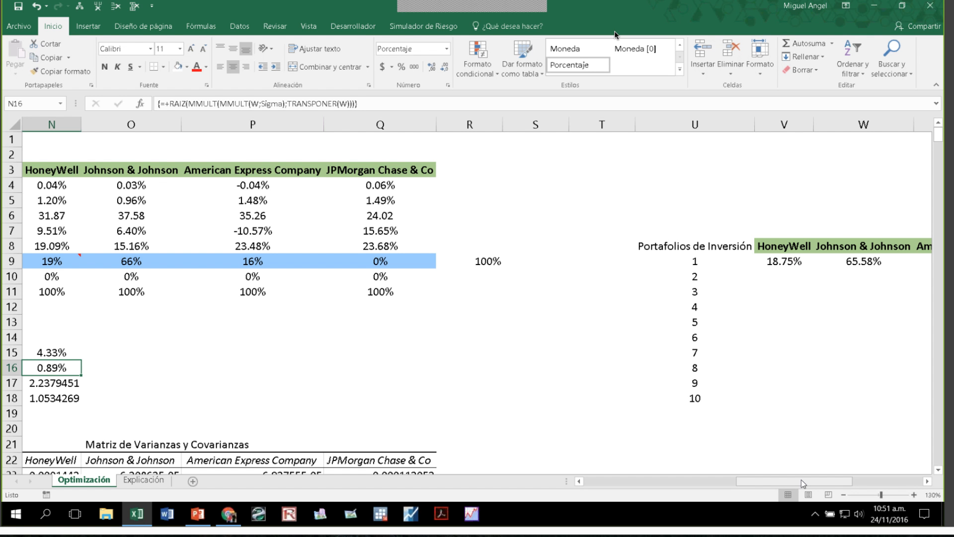
drag(803, 483, 722, 481)
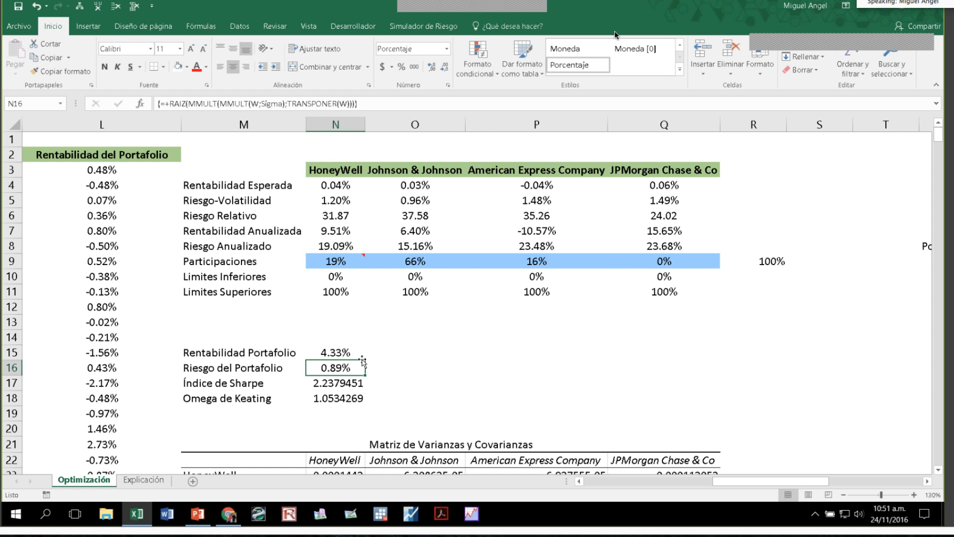
Check the Índice de Sharpe formula in N17 and the Riesgo del Portafolio formula in N16.
click(340, 384)
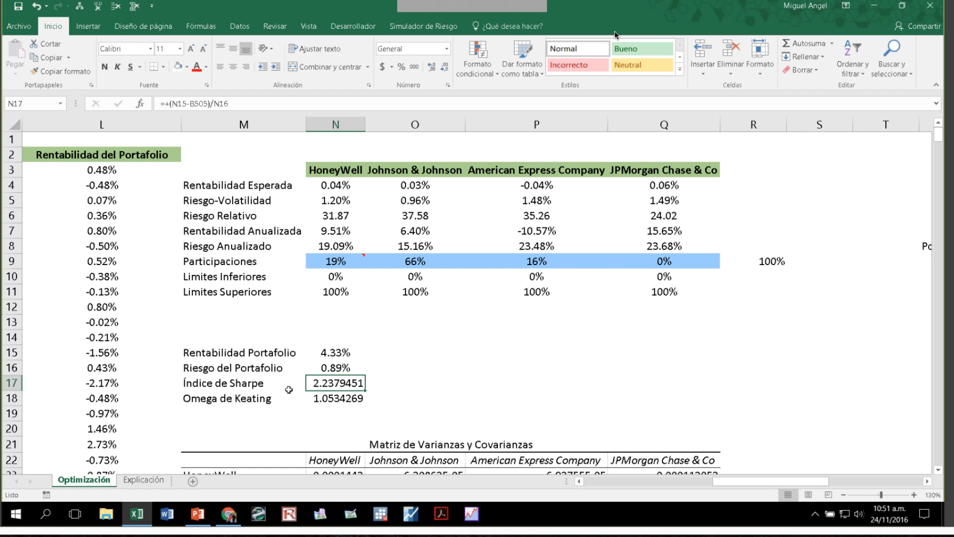
click(227, 370)
click(326, 361)
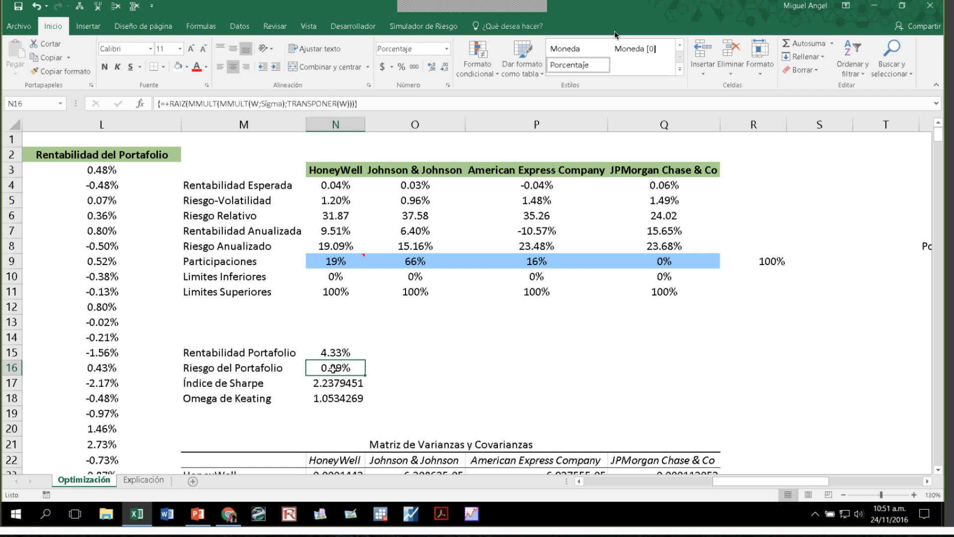
Define the Índice de Sharpe cell N17 as the optimization objective and choose to maximize its value.
key(Down)
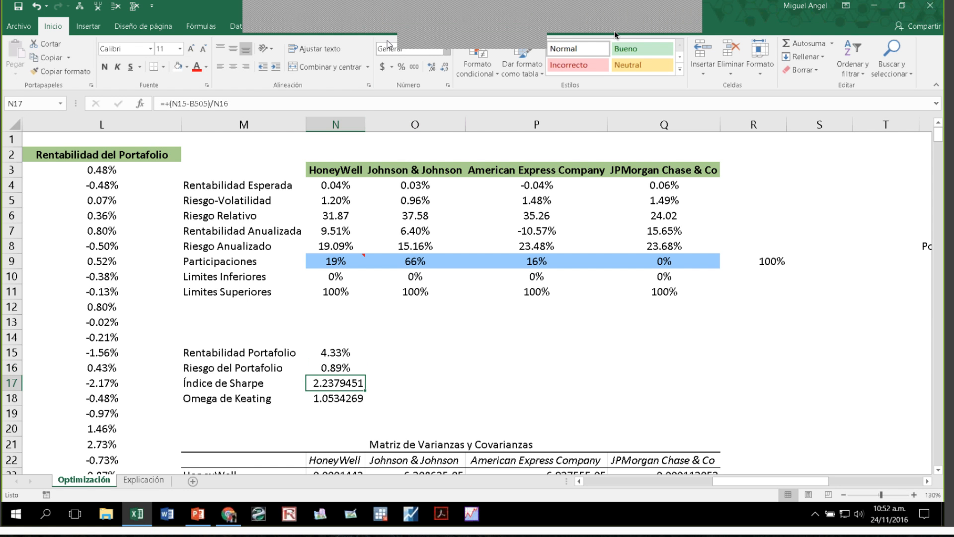
click(423, 26)
click(490, 74)
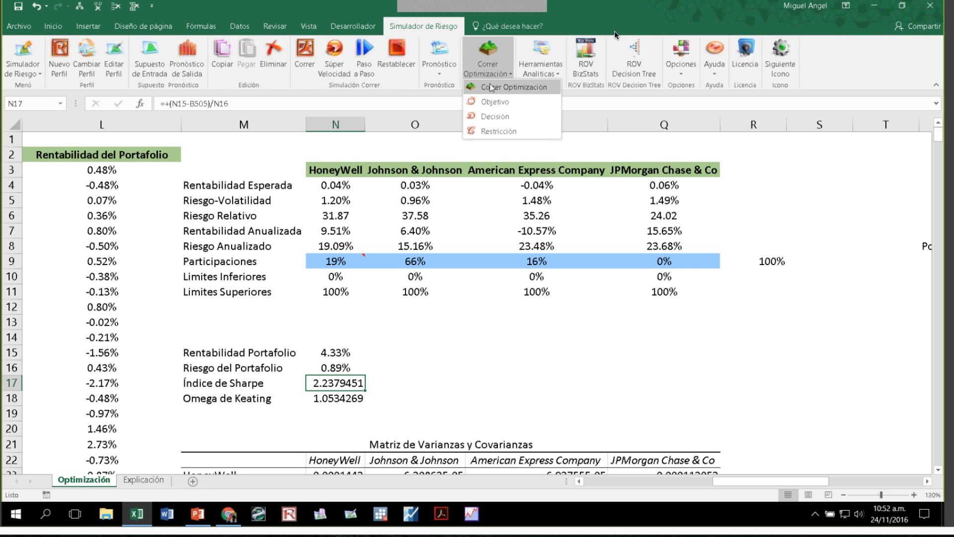
click(493, 101)
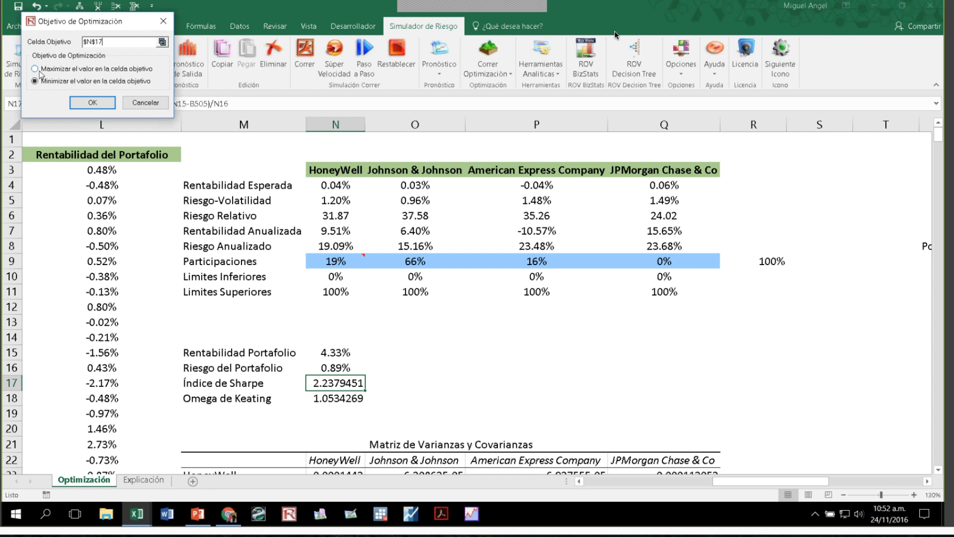
click(79, 70)
click(93, 103)
Reset the Participaciones of the four stocks in N9:Q9 to 25% each.
click(336, 261)
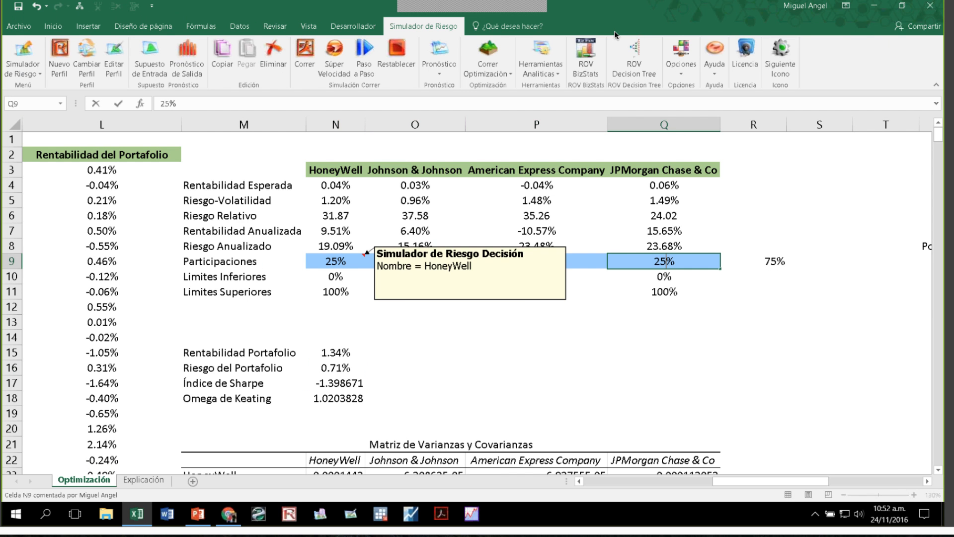
click(468, 68)
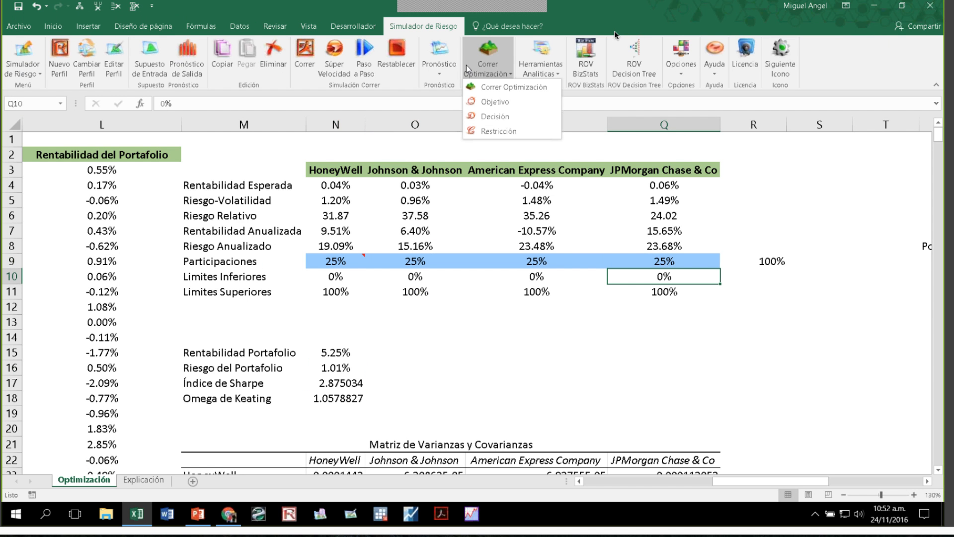
click(495, 100)
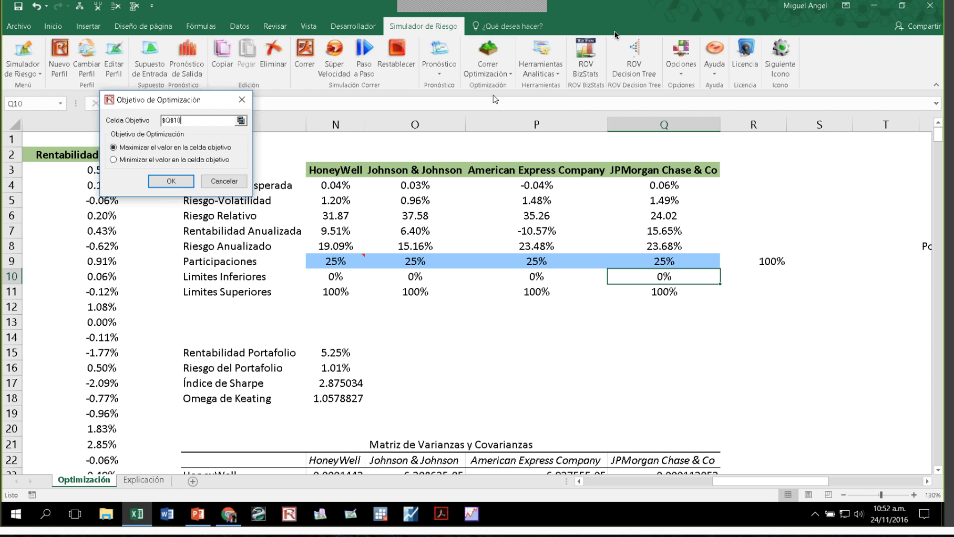
key(Return)
Review the optimization's method, restrictions and decision variables, run it, and replace the participations with the optimized values.
click(508, 74)
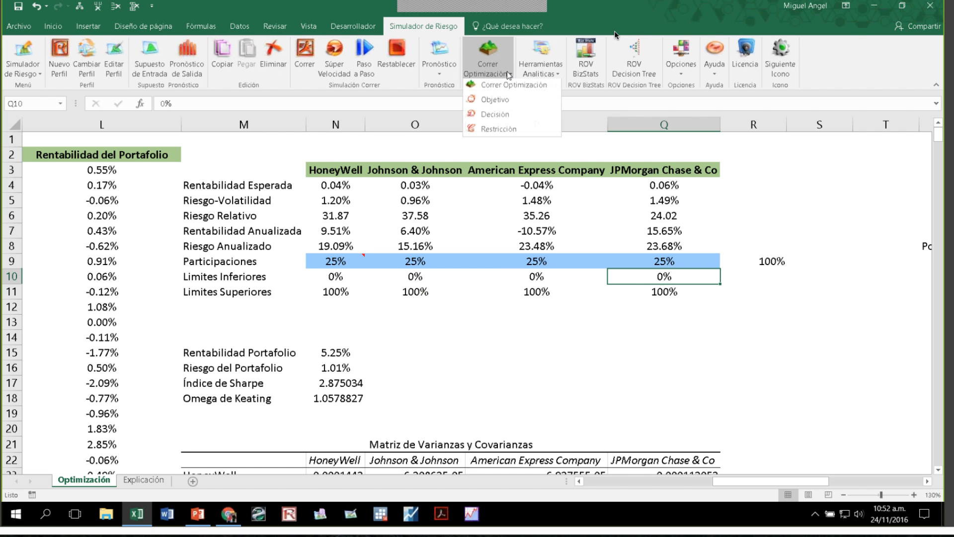
click(498, 85)
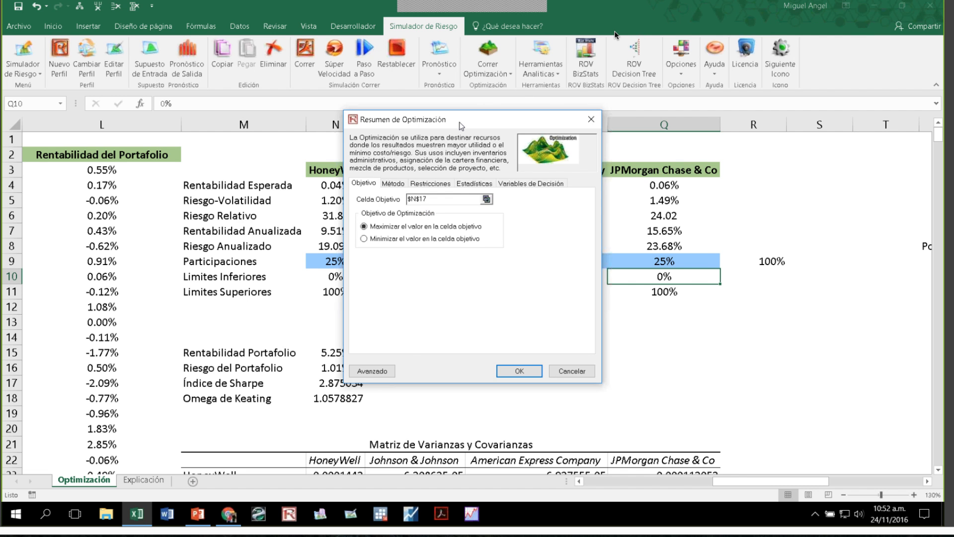
drag(461, 125, 559, 156)
click(491, 214)
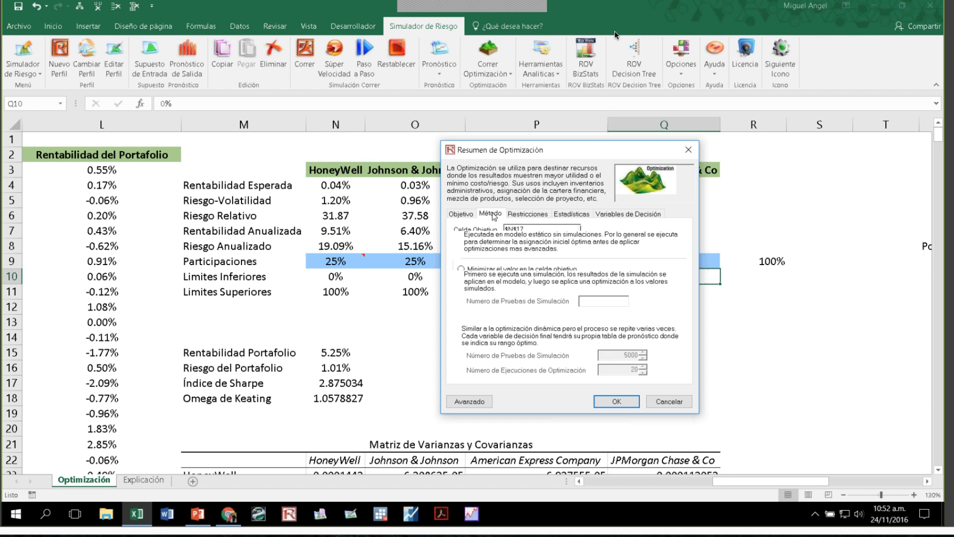
click(540, 214)
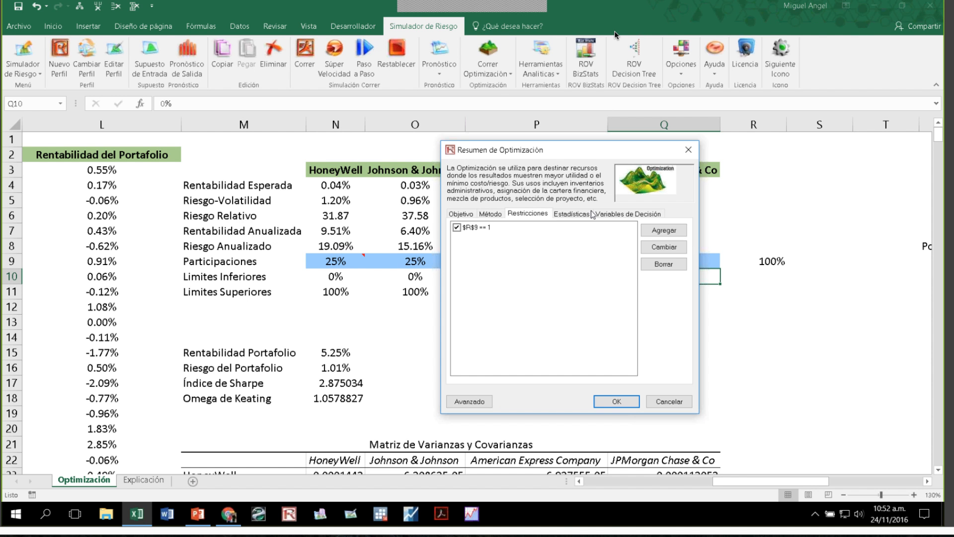
click(606, 214)
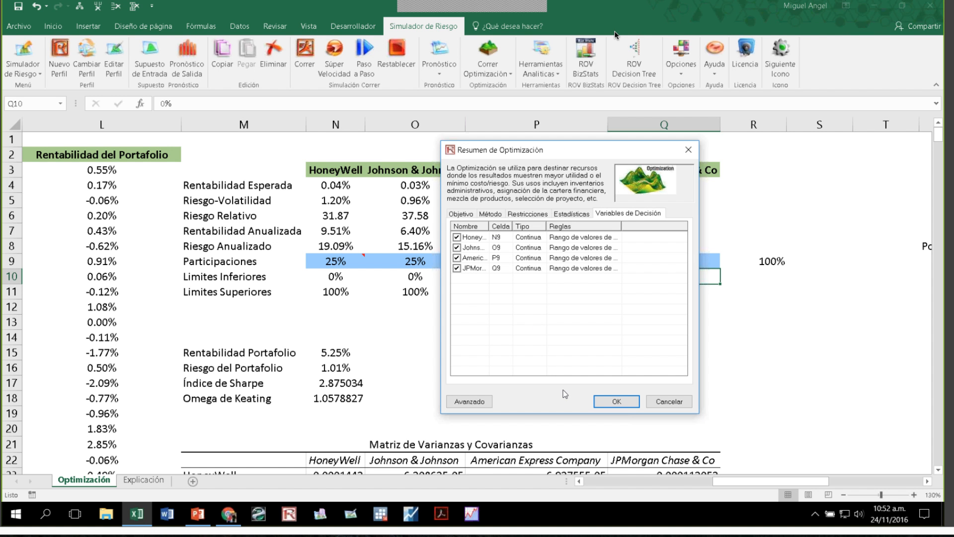
click(615, 402)
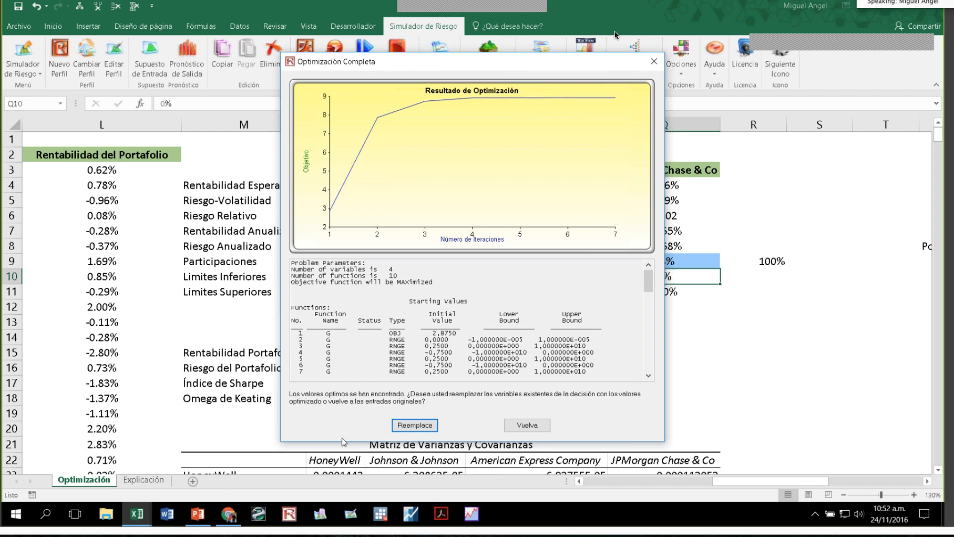
click(415, 425)
Copy the optimized participations in N9:Q9 and paste them as values at V10 in the portfolio 2 row.
drag(336, 261, 633, 267)
key(ctrl+c)
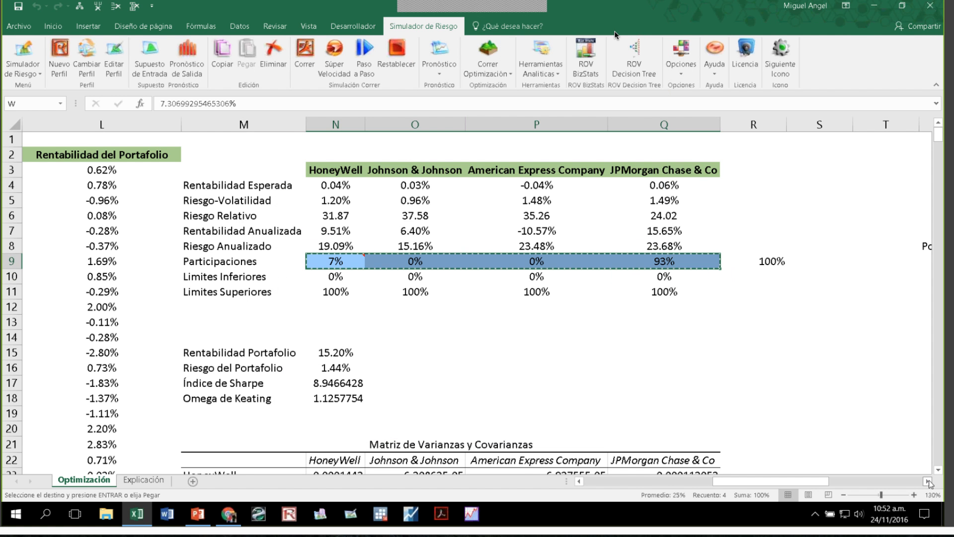
click(928, 481)
click(928, 481)
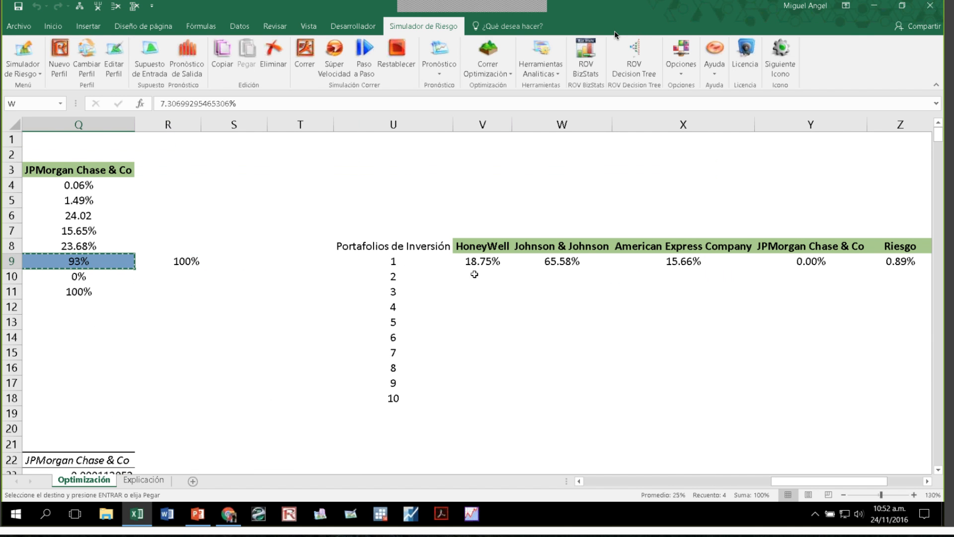
right_click(475, 274)
click(517, 69)
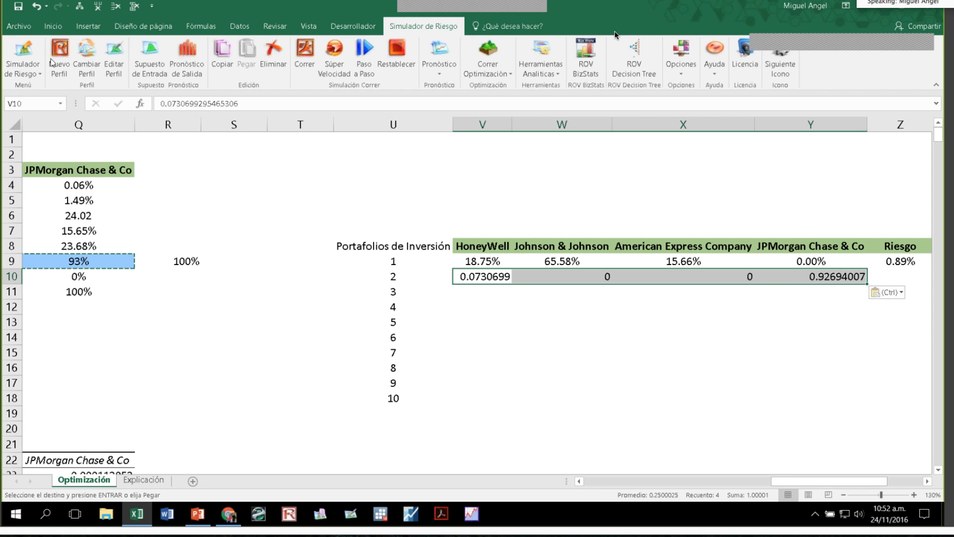
Format the portfolio 2 weights in V10:Y10 as centred percentages with two decimals.
click(53, 27)
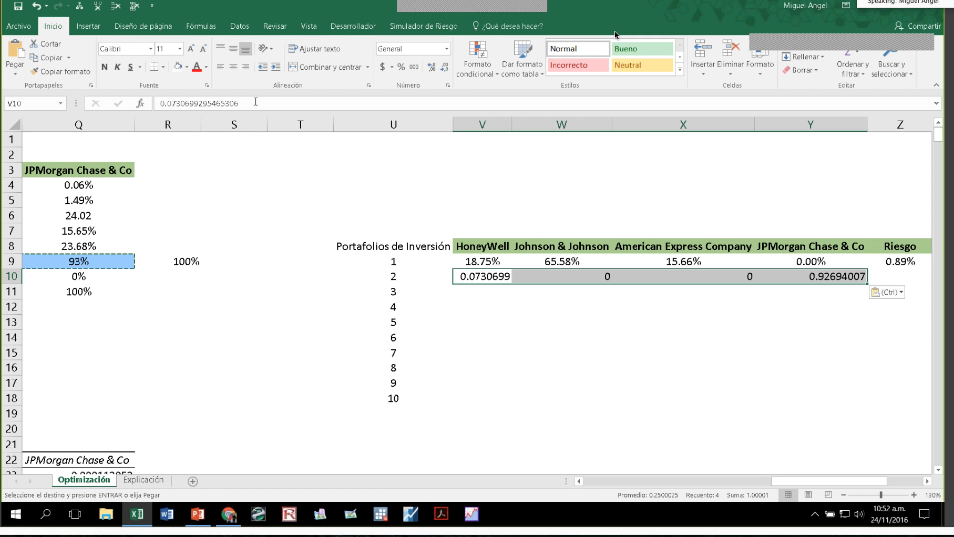
click(401, 68)
click(233, 67)
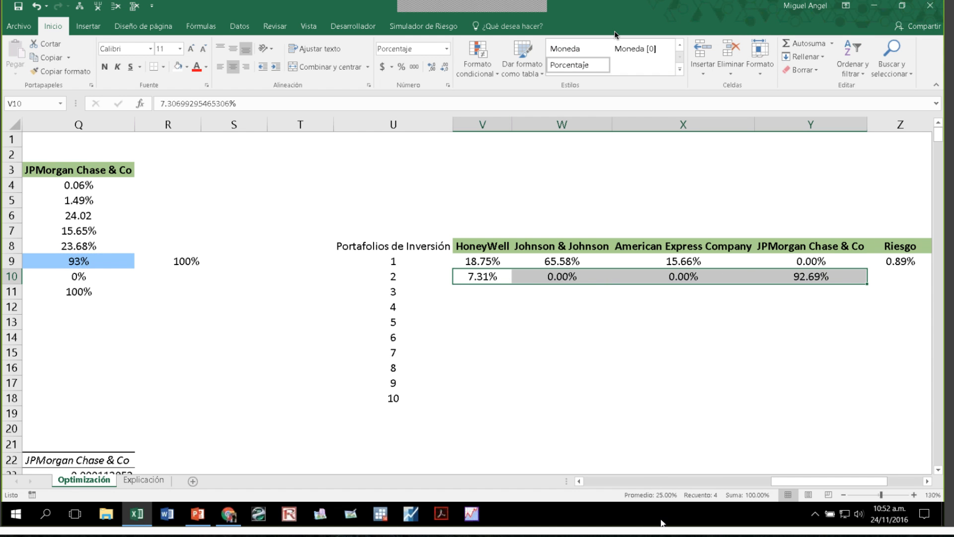
Copy the portfolio results in N15:N18 and paste them as transposed values at Z10 in the portfolio 2 row.
click(579, 481)
click(579, 482)
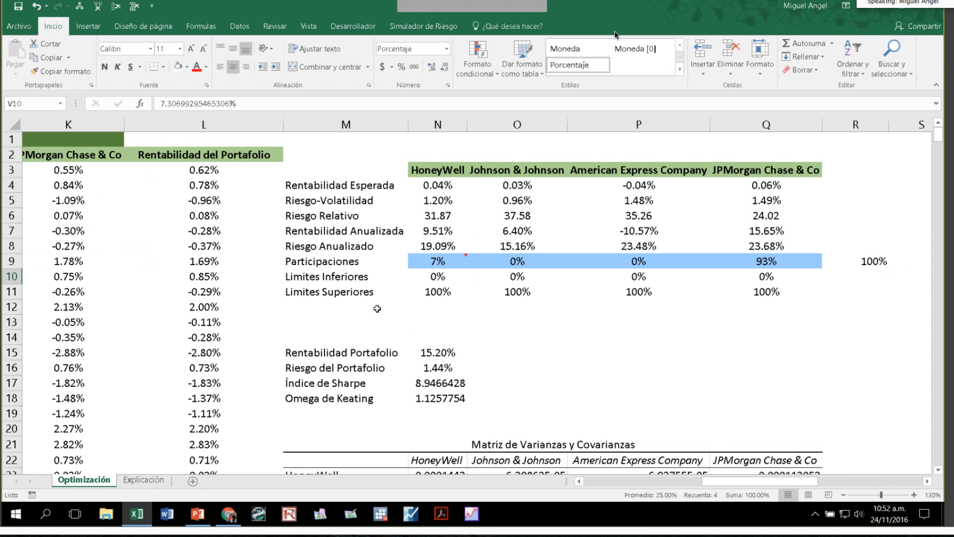
drag(437, 353, 447, 398)
key(ctrl+c)
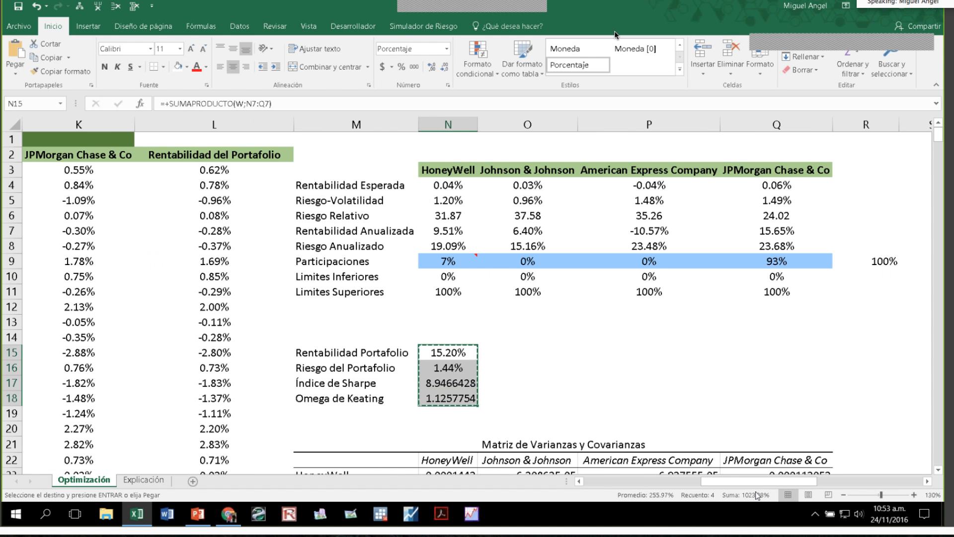
drag(757, 481, 917, 484)
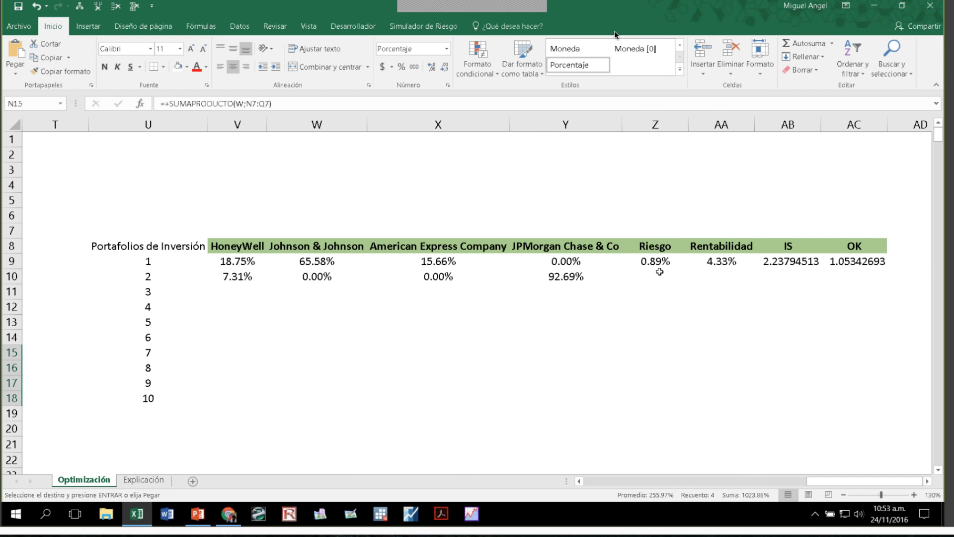
right_click(653, 279)
click(699, 86)
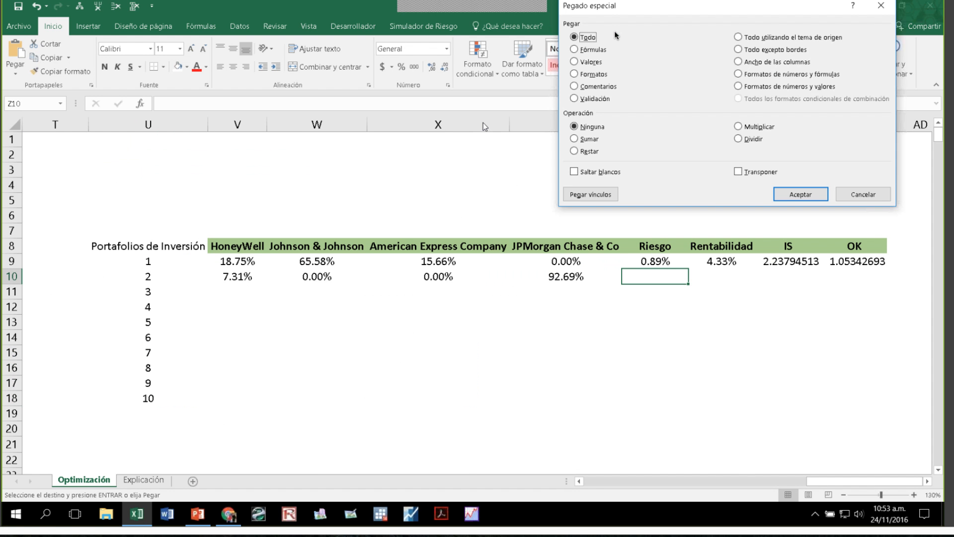
key(v)
key(Return)
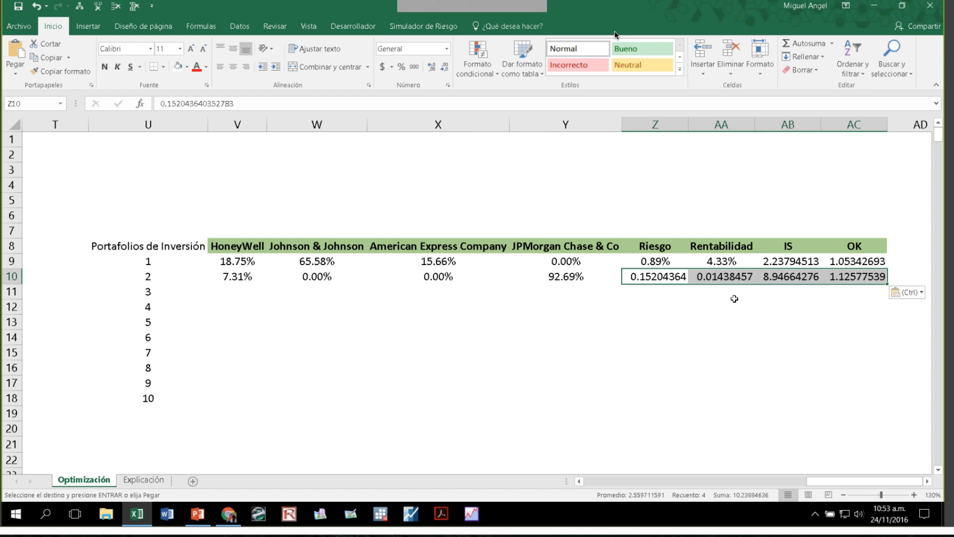
Swap the values in Z10 and AA10 by way of Z11, placing the risk under Riesgo and the return under Rentabilidad.
key(Right)
key(ctrl+c)
key(Down)
key(Left)
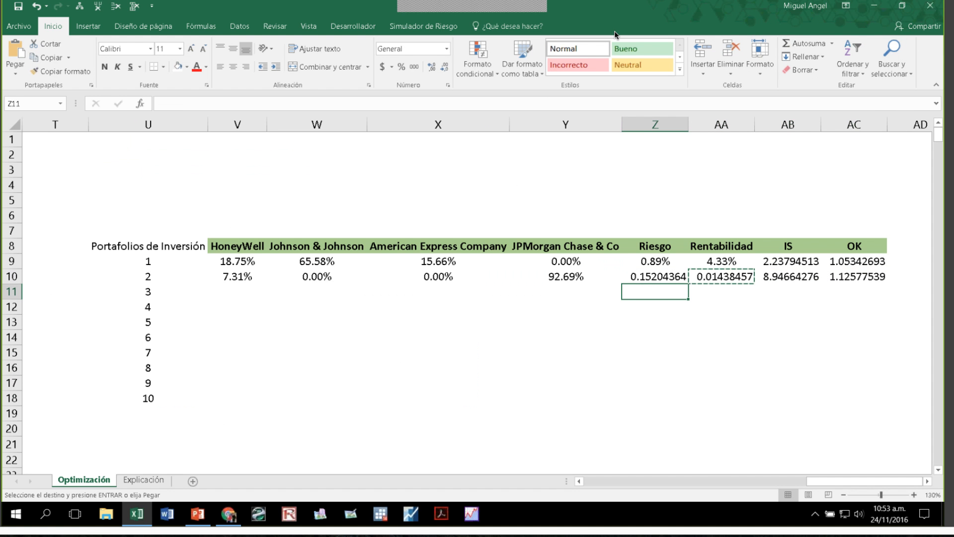
key(ctrl+v)
key(Up)
key(ctrl+x)
key(ctrl+Down)
key(ctrl+Down)
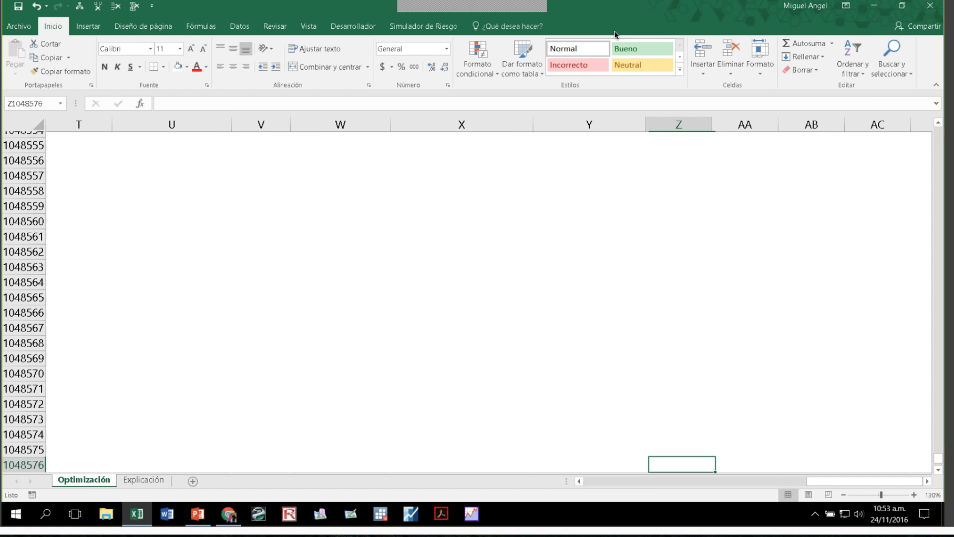
key(ctrl+c)
key(Escape)
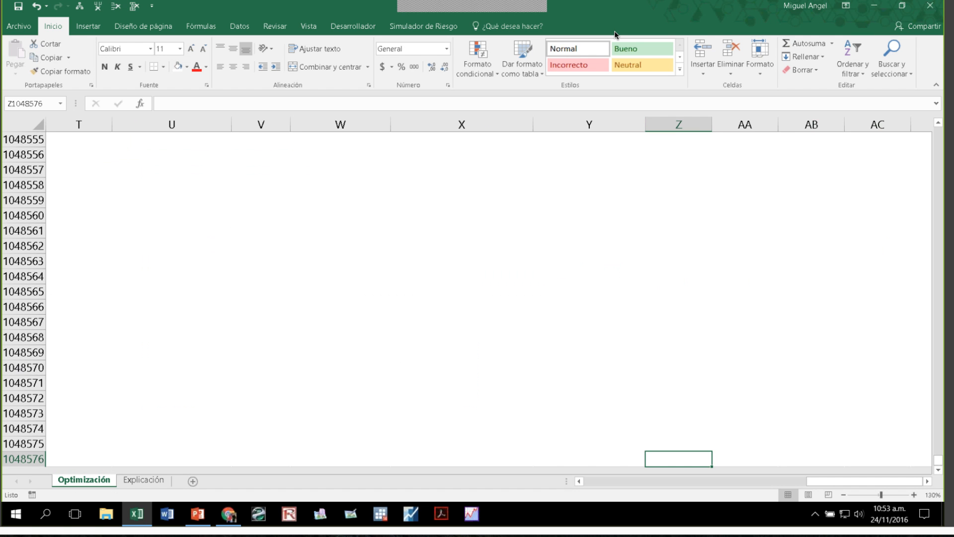
key(ctrl+Up)
key(Up)
key(ctrl+c)
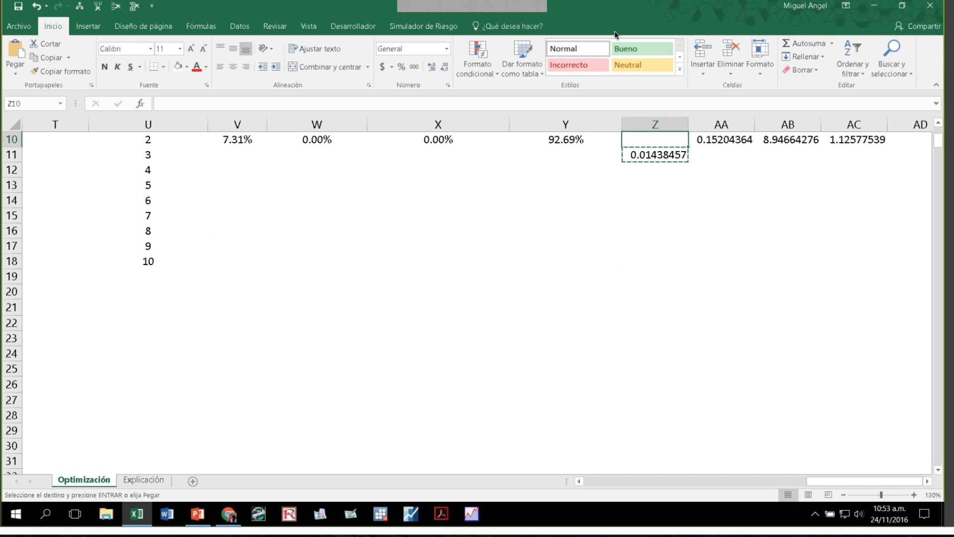
key(Return)
Format the portfolio 2 risk and return in Z10:AA10 as centred percentages with two decimals.
key(shift+Right)
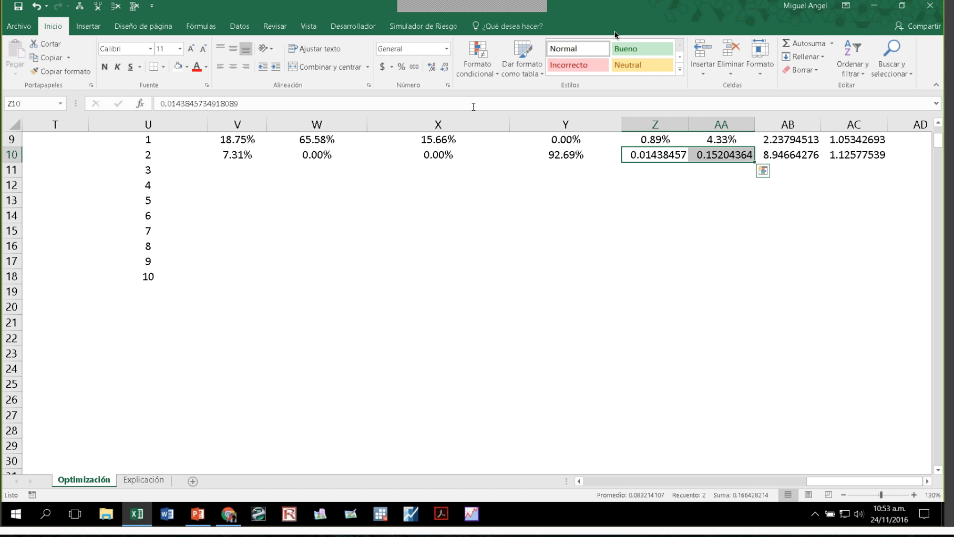
click(400, 70)
click(433, 70)
click(433, 70)
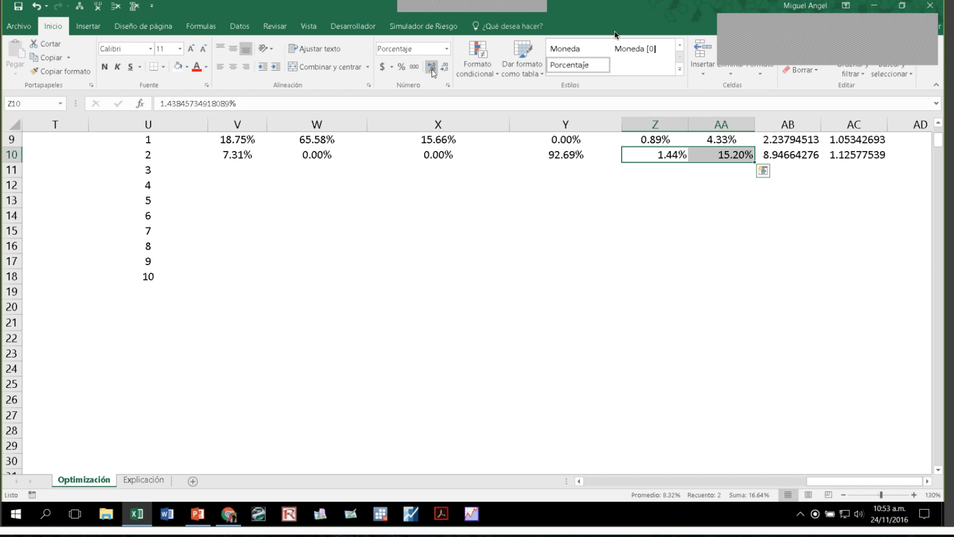
click(232, 71)
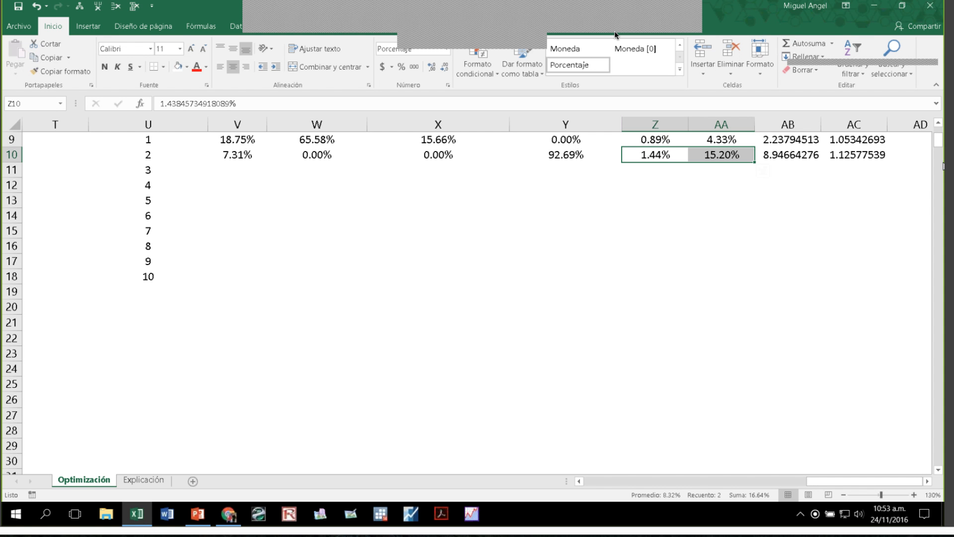
click(577, 201)
scroll(479, 273, up, 3)
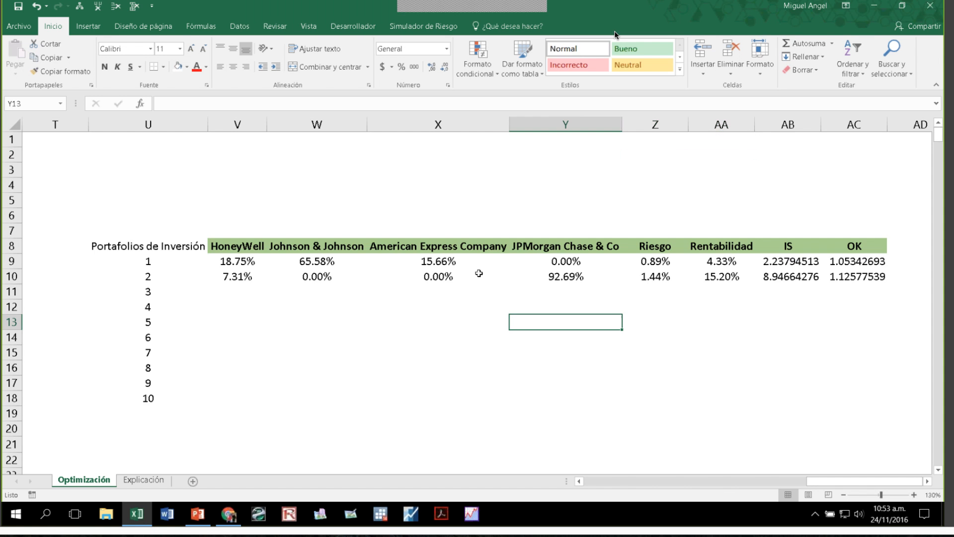
key(Left)
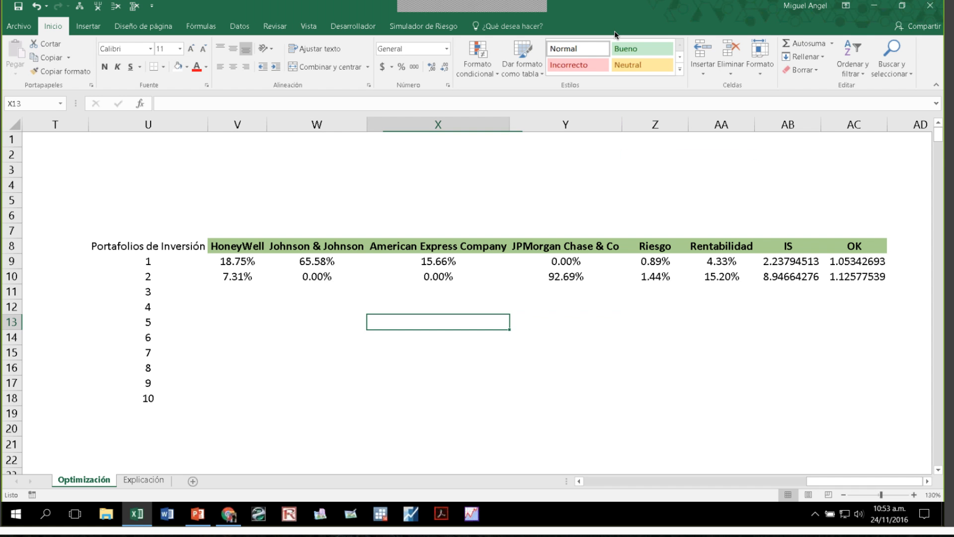
click(883, 517)
click(515, 339)
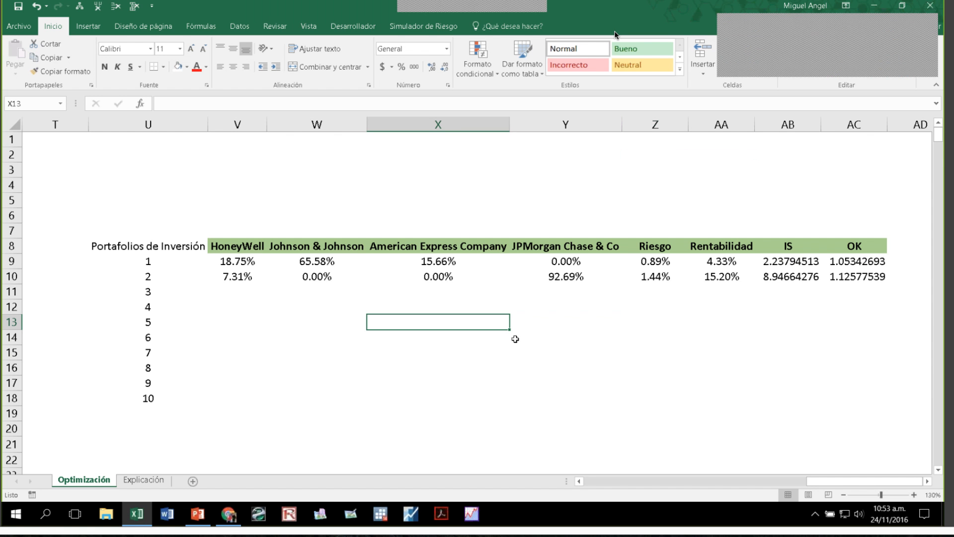
Enter target returns of 5%, 6%, 7% and 8% under Rentabilidad for portfolios 3 to 6, in AA11:AA14.
key(Up)
key(Up)
key(Right)
key(Right)
key(Right)
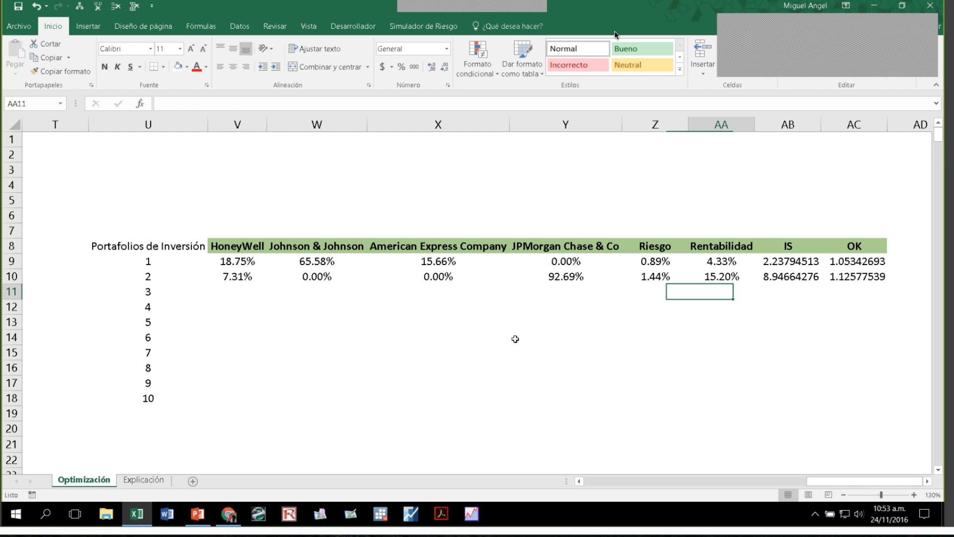
key(Up)
key(Up)
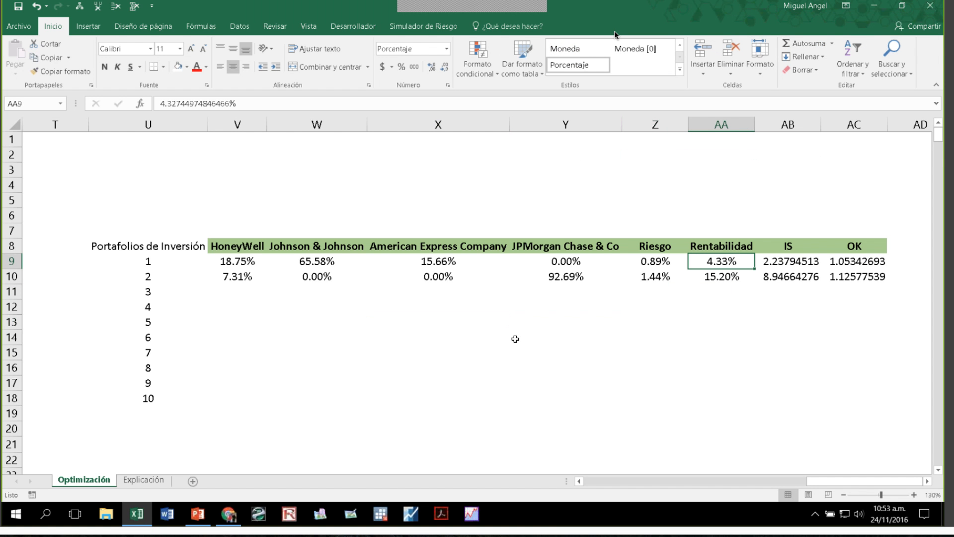
key(Down)
key(Down)
text(5)
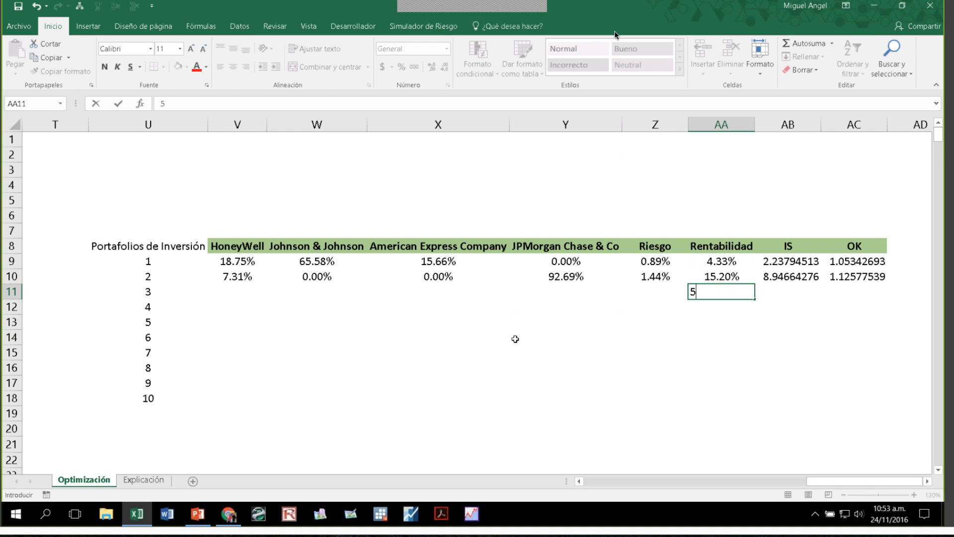
key(Return)
text(6)
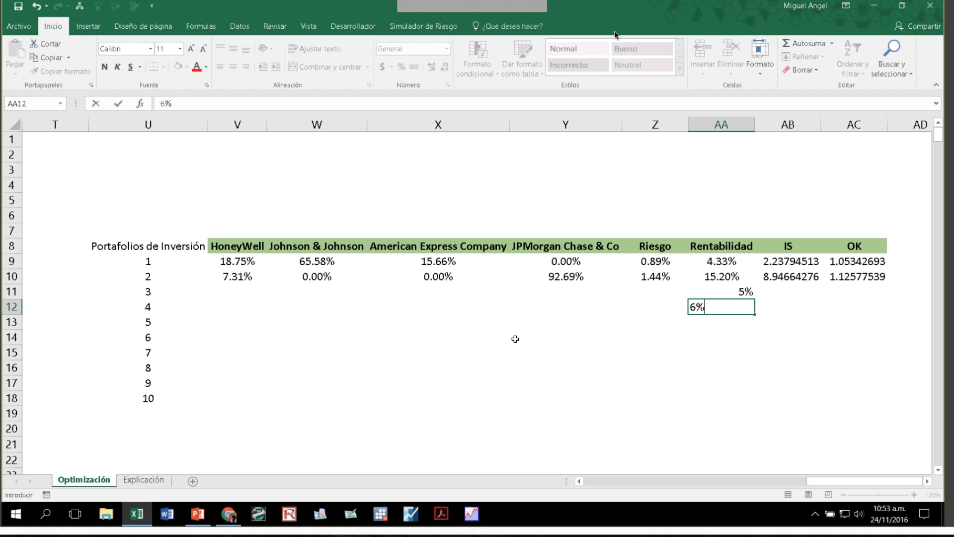
key(Return)
text(7)
key(Return)
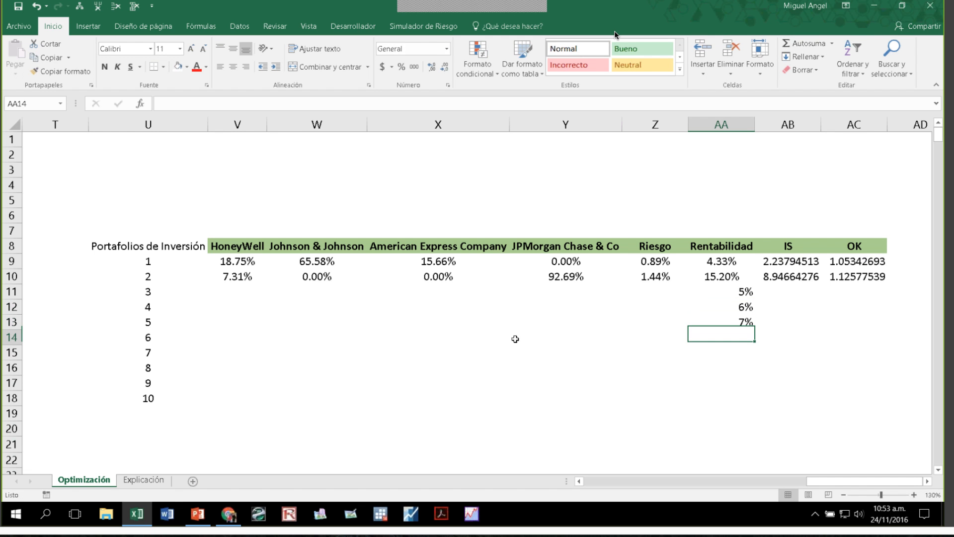
text(8)
key(Return)
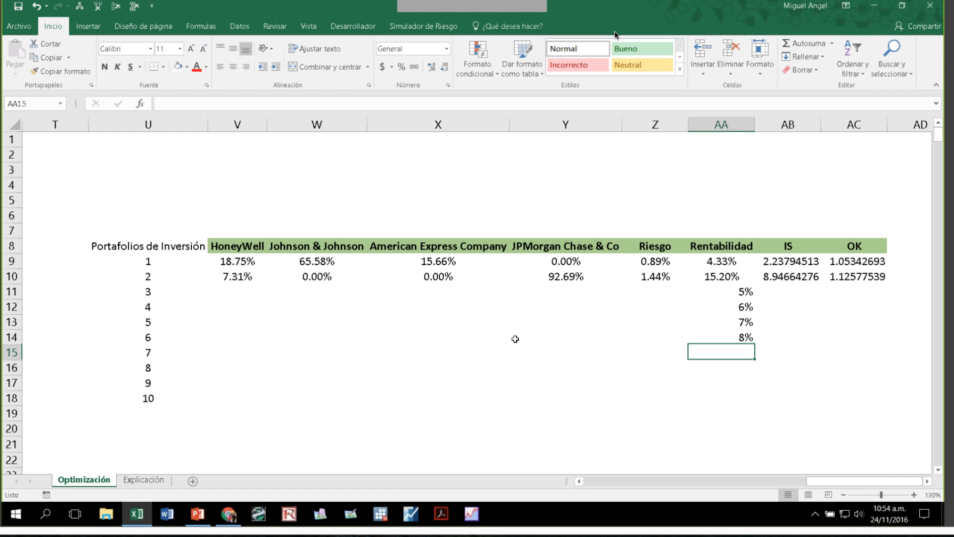
Extend the target return series from AA11:AA14 down to 15% in AA21.
key(Up)
key(Up)
key(Up)
key(Up)
key(shift+Down)
key(shift+Down)
key(shift+Down)
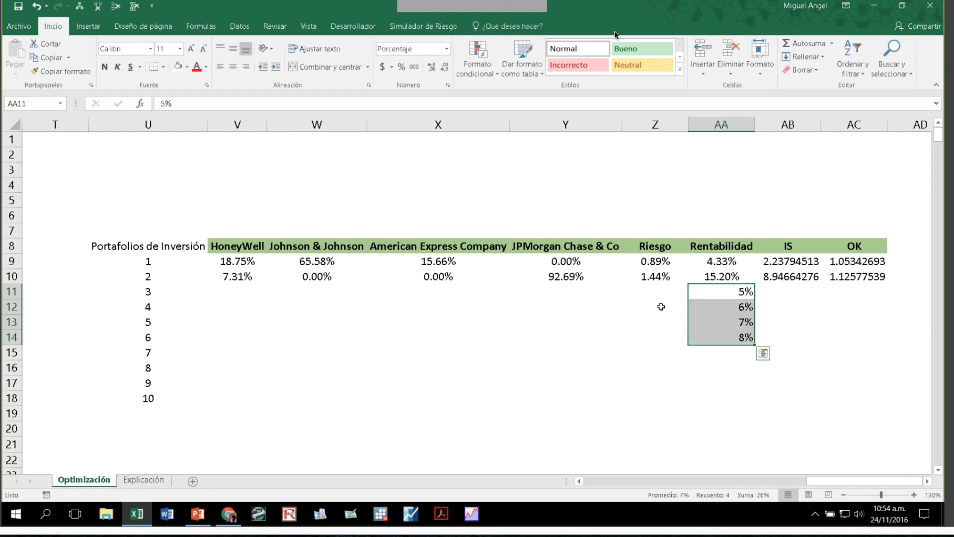
drag(754, 344, 744, 447)
Centre the target returns in AA11:AA21 and show them with two decimals.
click(233, 67)
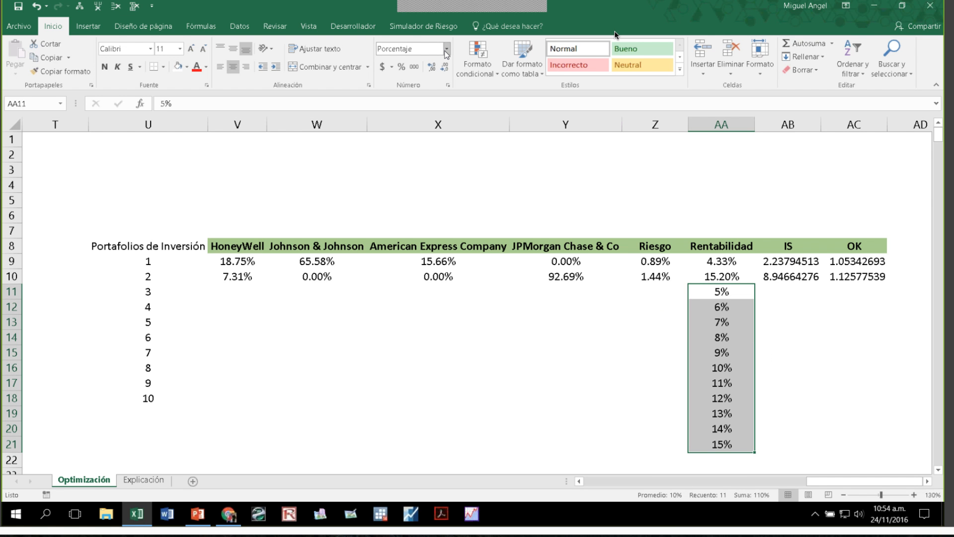
click(432, 66)
click(432, 66)
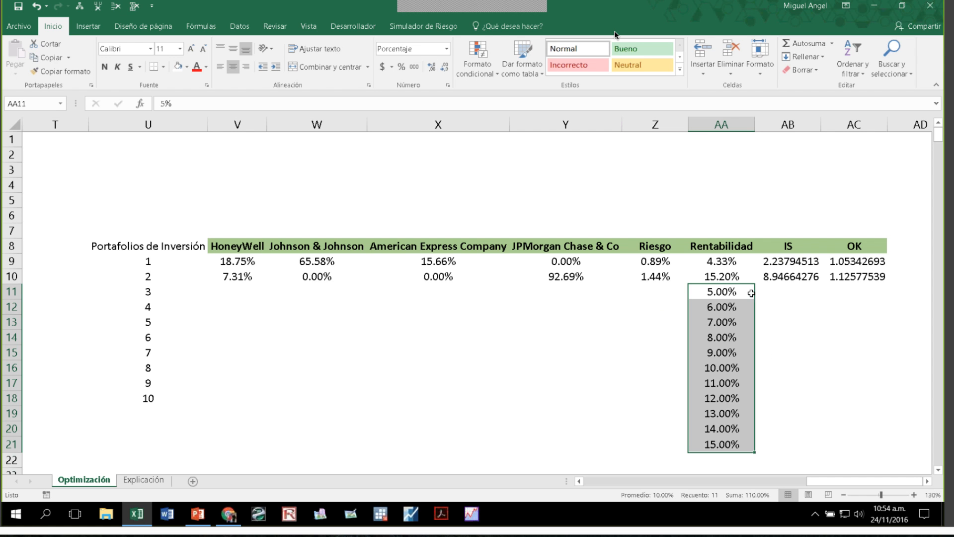
click(715, 292)
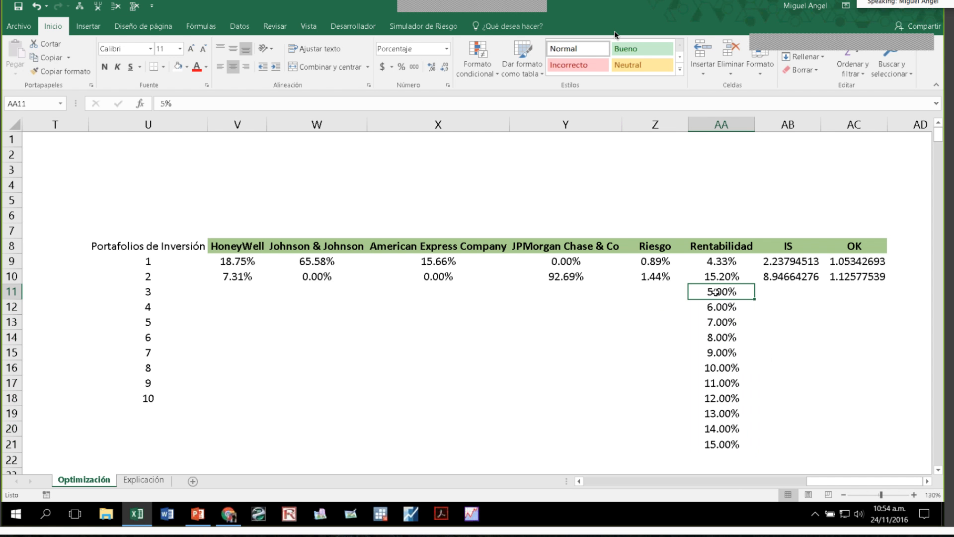
click(241, 292)
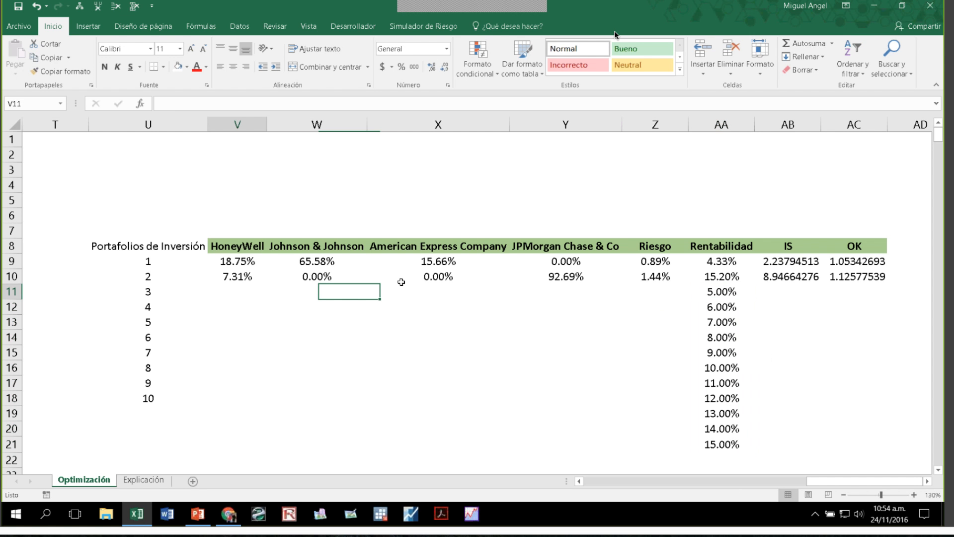
drag(401, 282, 592, 290)
click(717, 291)
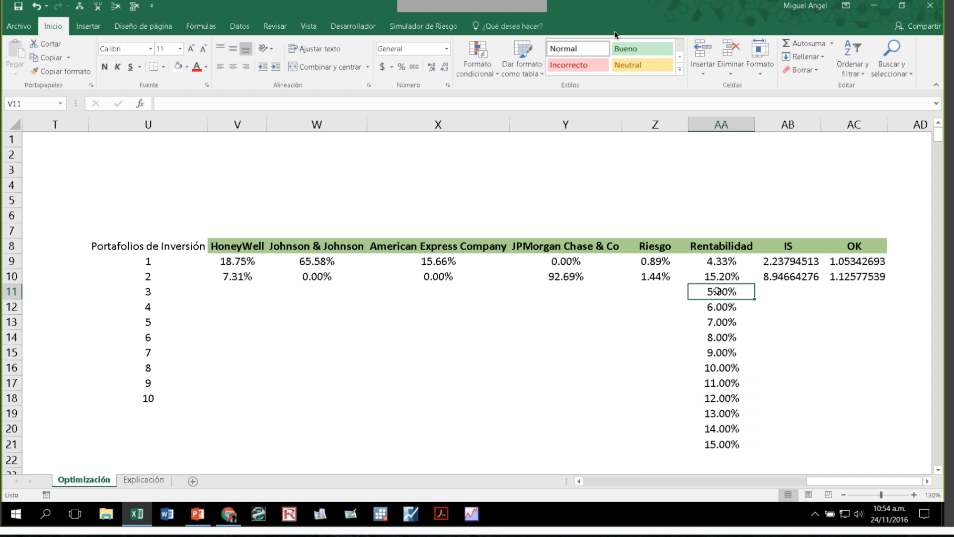
Set the Participaciones of HoneyWell and Johnson & Johnson in N9:O9 to 25% each.
drag(829, 485, 730, 479)
click(332, 262)
text(2)
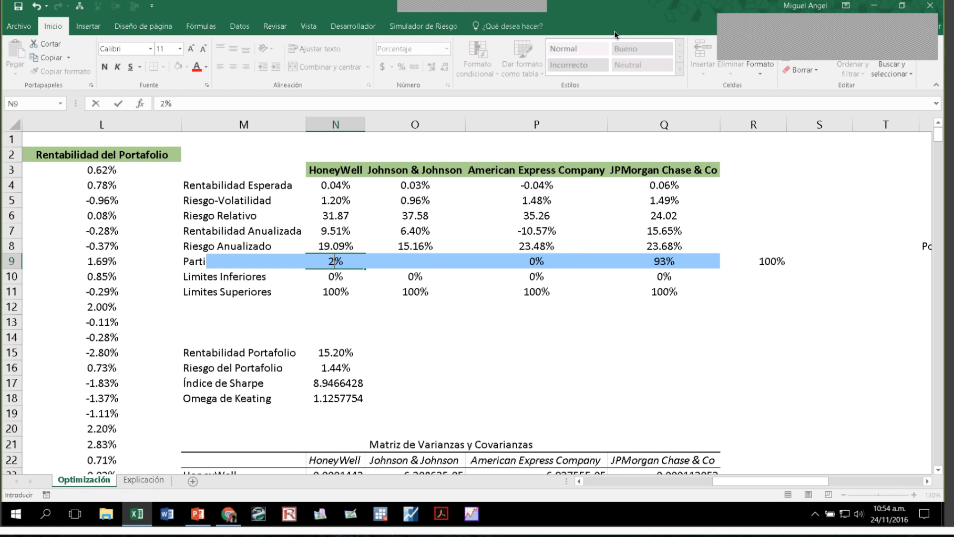
text(5)
key(Tab)
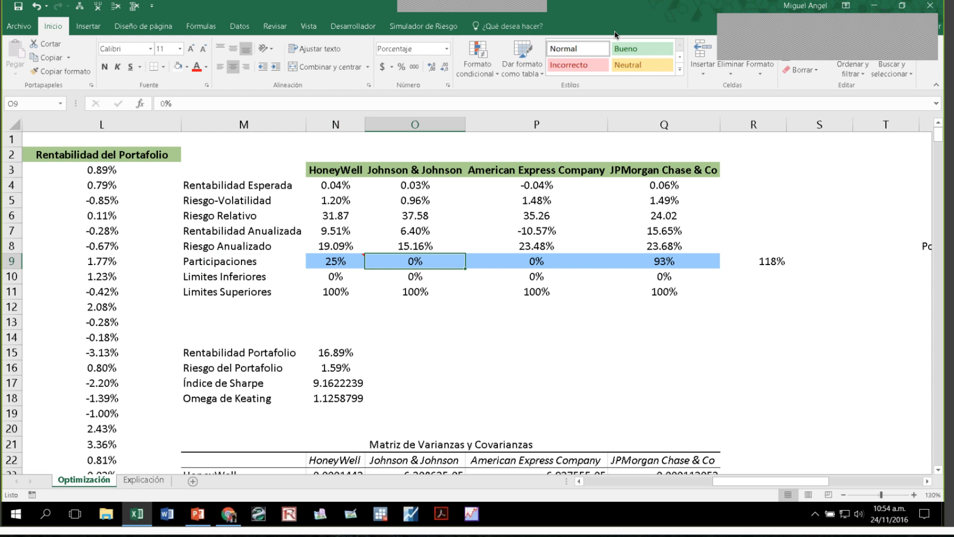
text(25)
key(Right)
Look over the portfolio table's weight, risk and return columns and go back to the portfolio calculations.
key(Right)
key(Right)
key(Right)
key(Right)
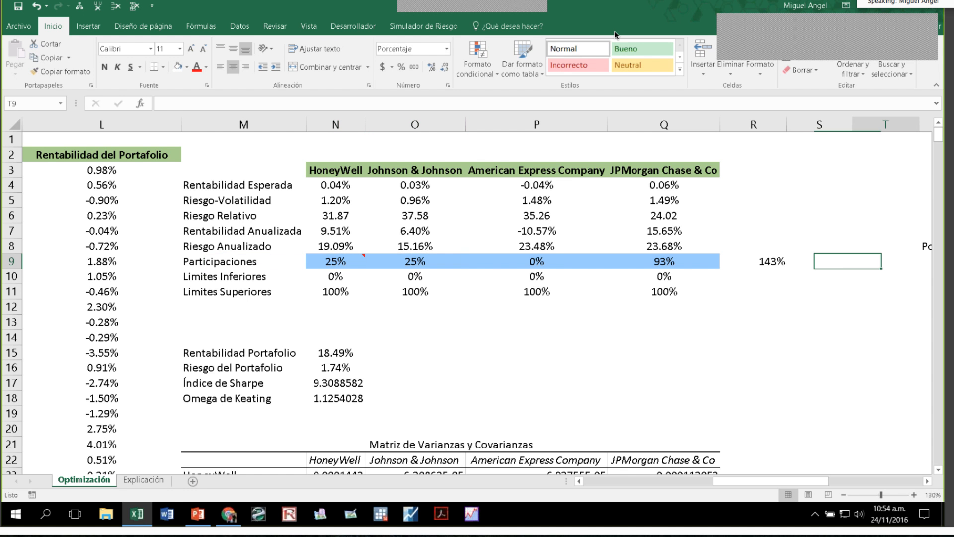
key(Right)
key(Right)
key(Right)
key(Right)
key(Right)
key(Right)
key(Right)
key(Right)
key(Right)
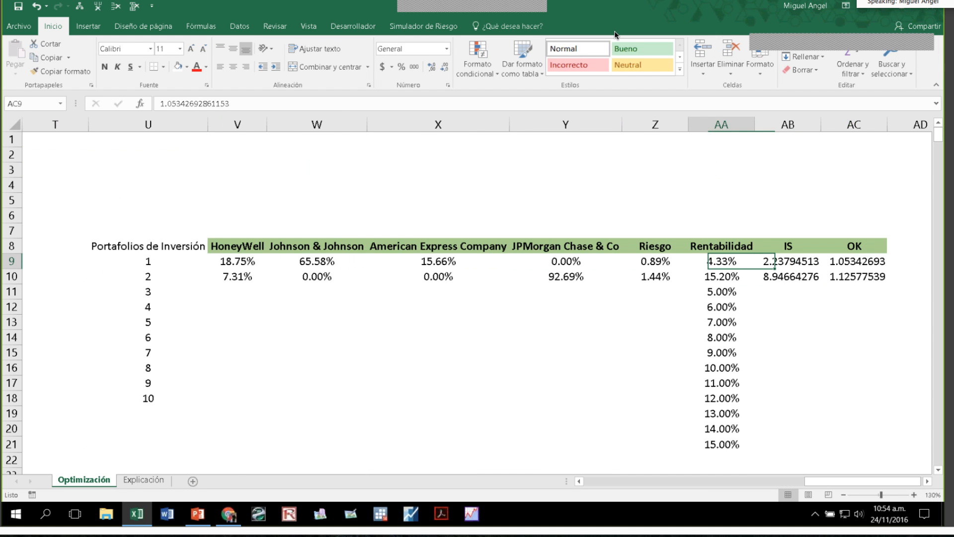
key(Left)
key(Left)
key(Up)
key(Left)
key(Left)
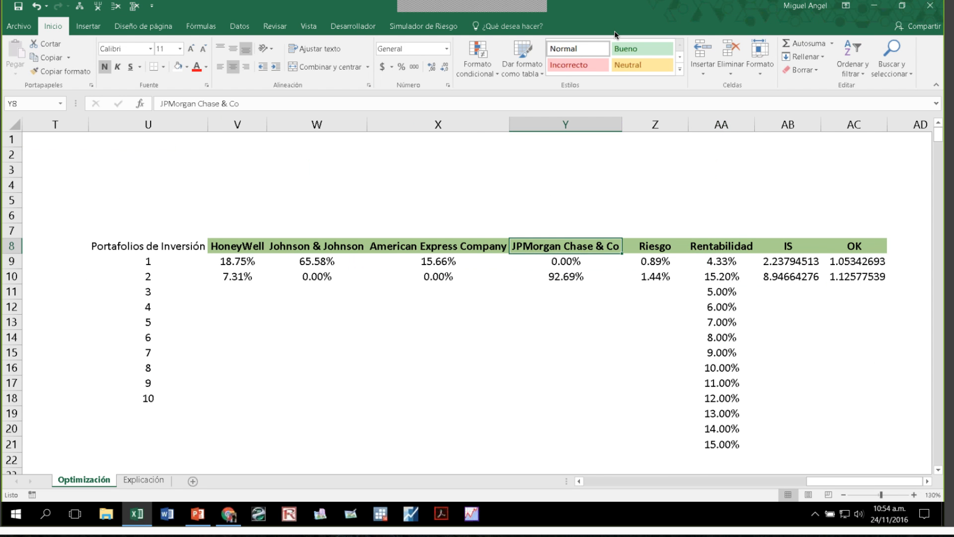
key(Left)
key(Left)
key(Left)
key(Left)
key(Left)
key(Left)
key(Left)
key(Left)
key(Left)
key(Down)
key(Down)
key(Left)
key(Left)
key(Left)
key(Left)
key(Down)
key(Down)
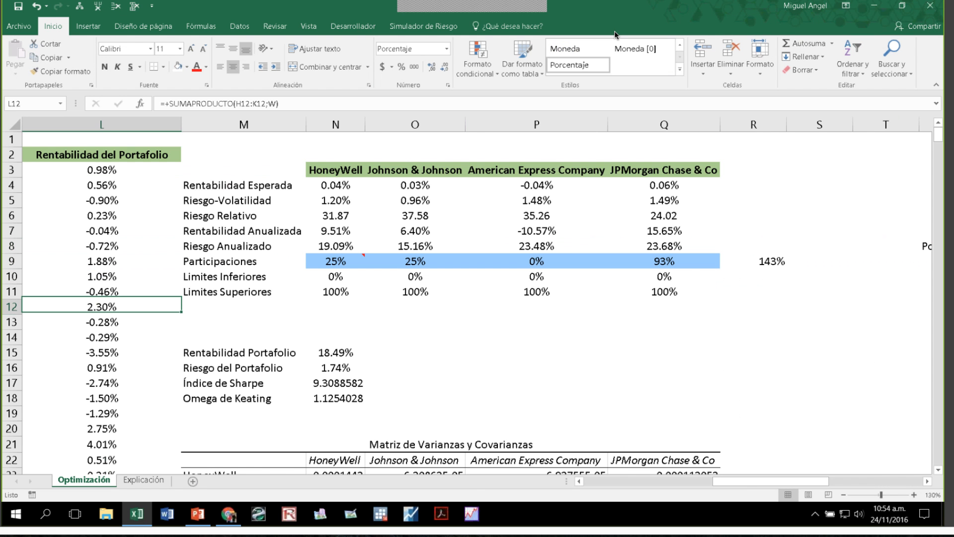
Inspect the formulas for Riesgo del Portafolio and Índice de Sharpe in N16 and N17.
key(Right)
key(Right)
key(Down)
key(Down)
key(Down)
key(Down)
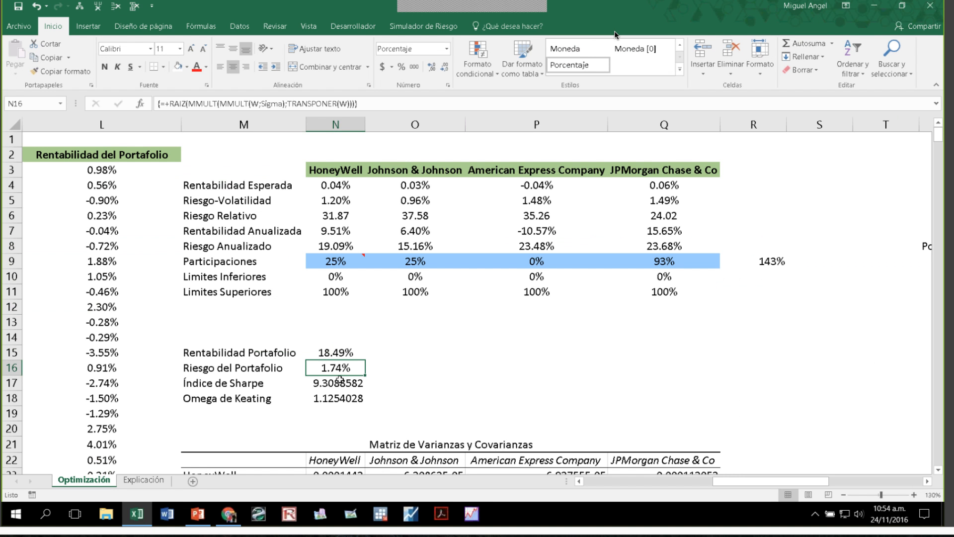
key(Down)
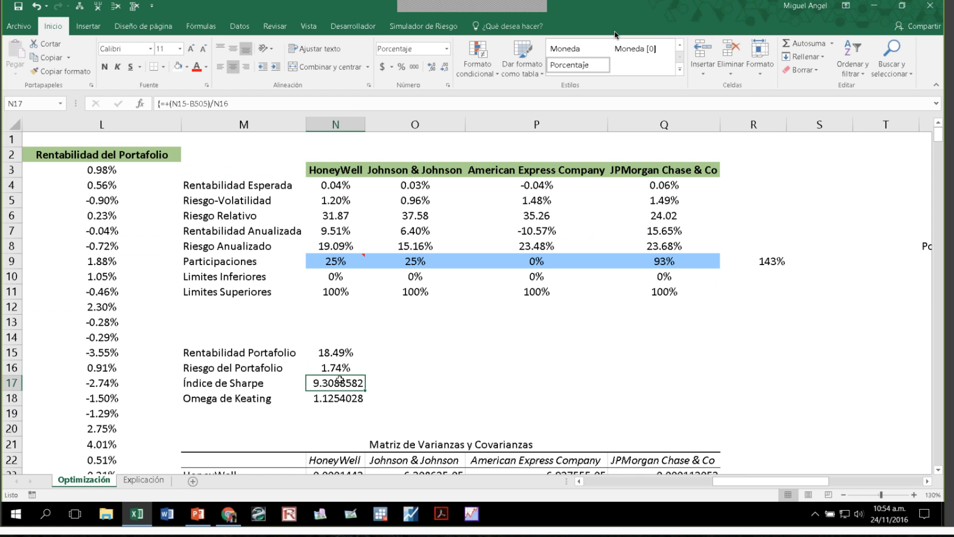
Set the Participaciones of American Express Company and JPMorgan Chase & Co in P9:Q9 to 25% each.
key(Up)
key(Up)
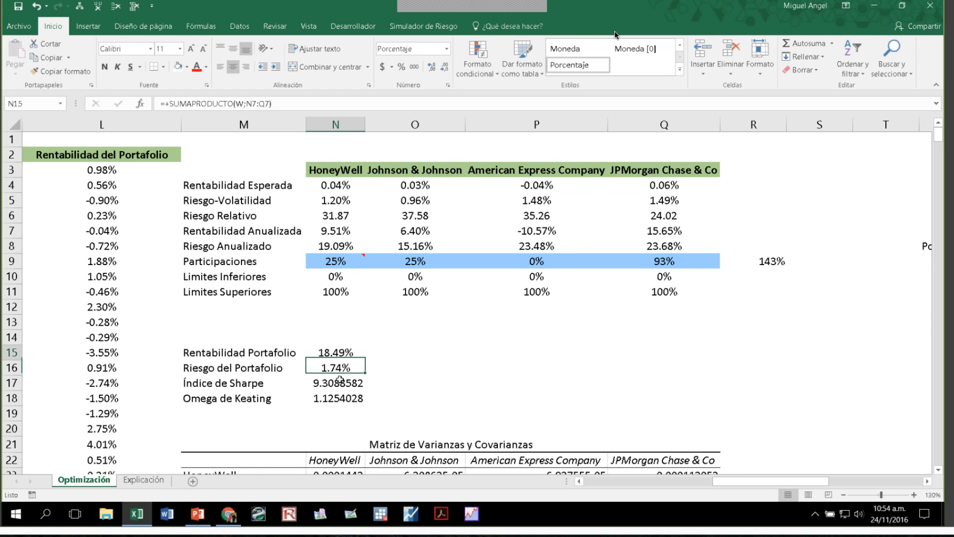
key(Down)
key(Up)
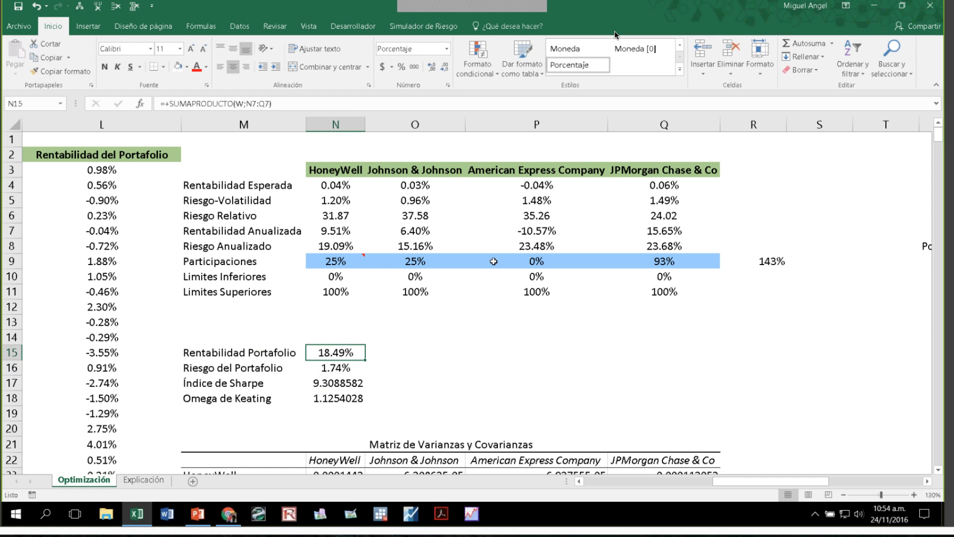
click(494, 261)
text(25)
key(Tab)
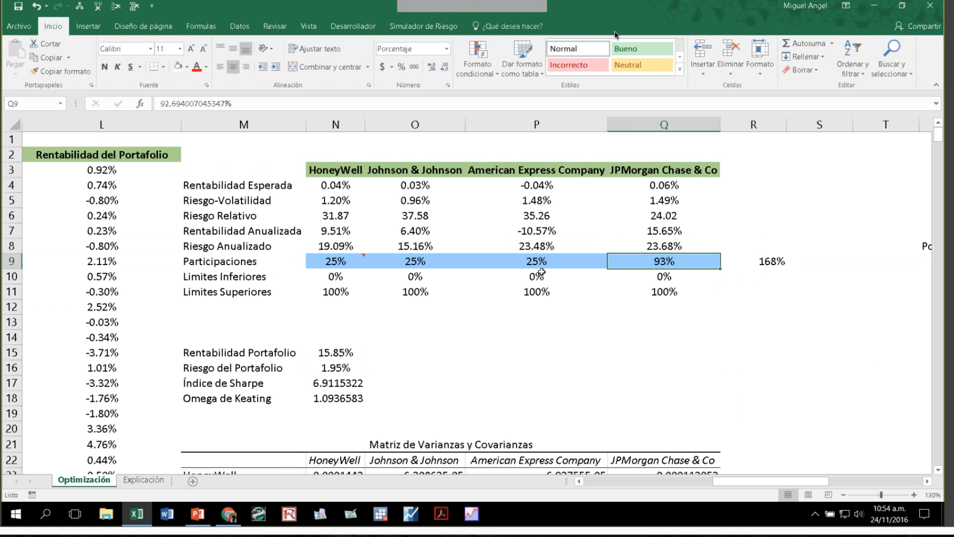
text(25)
key(Return)
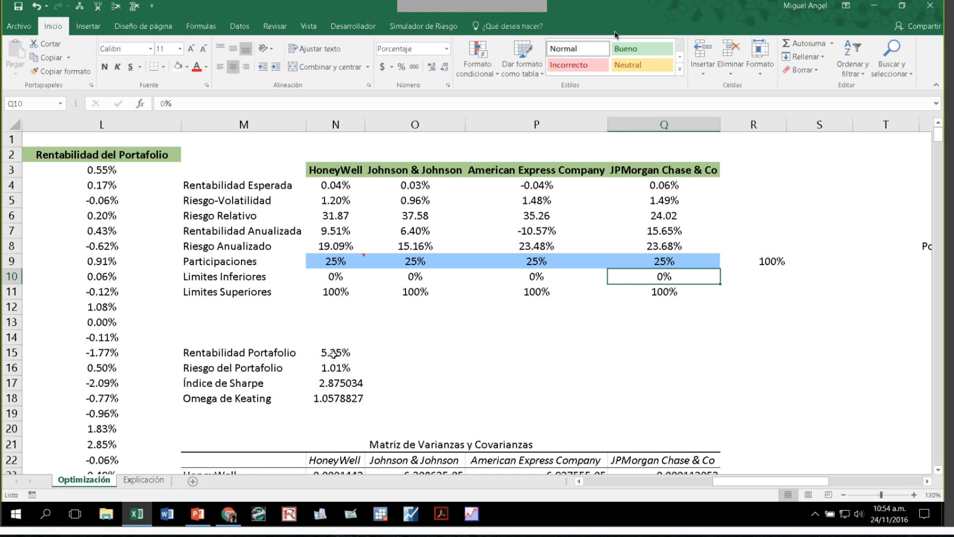
Set the optimization objective to minimize Riesgo del Portafolio in N16.
click(335, 368)
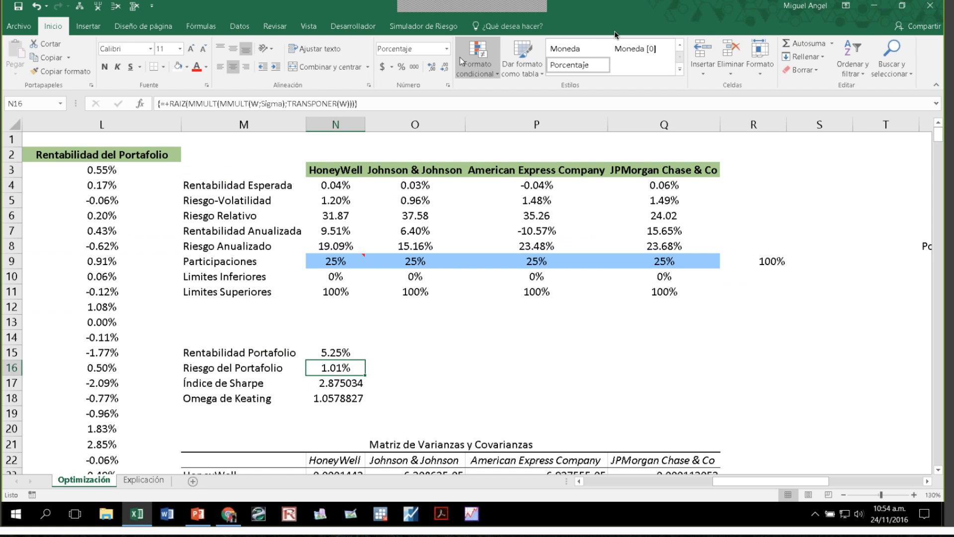
click(435, 25)
click(499, 74)
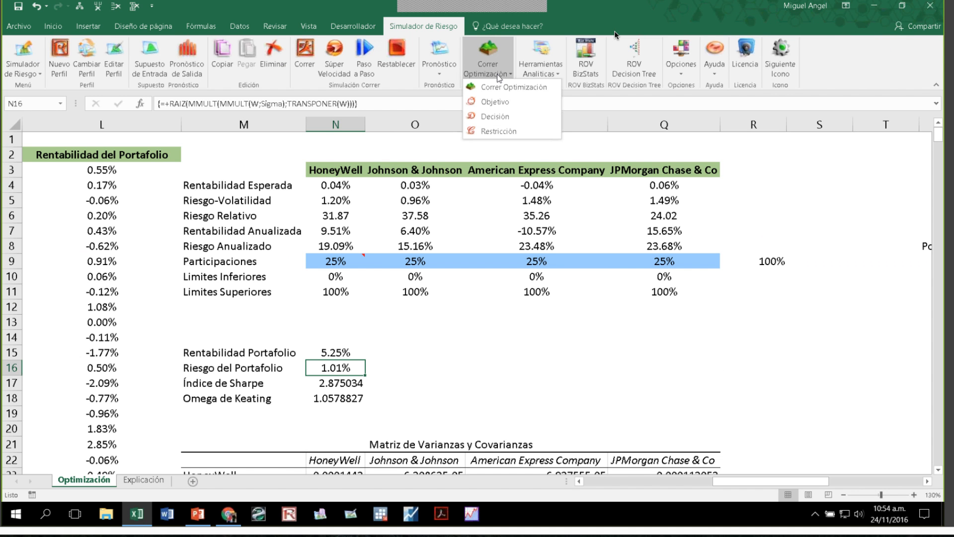
click(500, 102)
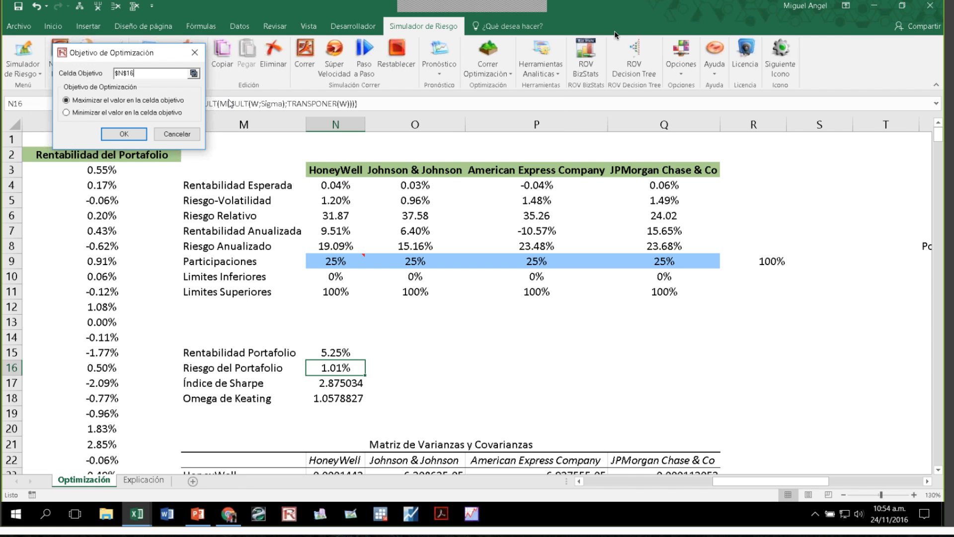
click(96, 113)
key(Return)
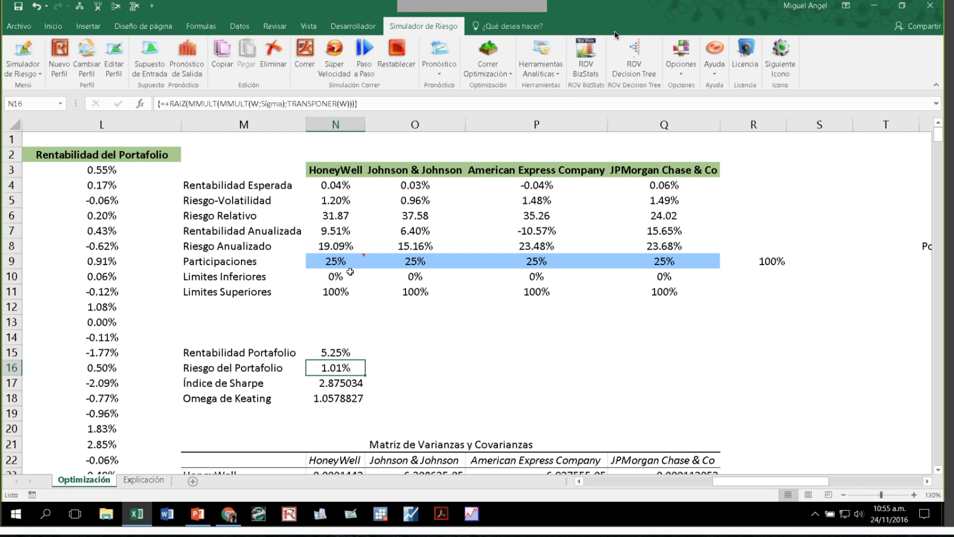
Start a new optimization restriction on the Rentabilidad Portafolio cell N15.
drag(350, 272, 638, 271)
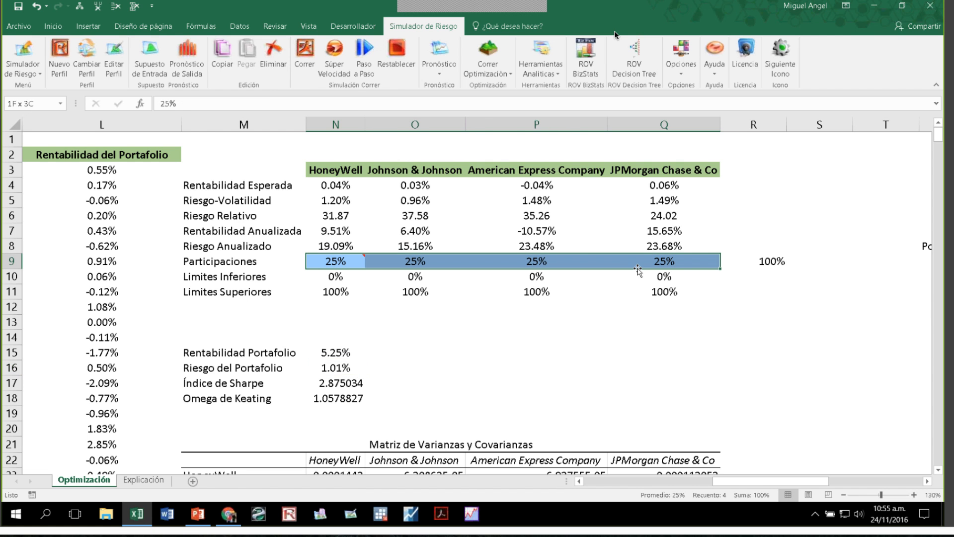
click(496, 73)
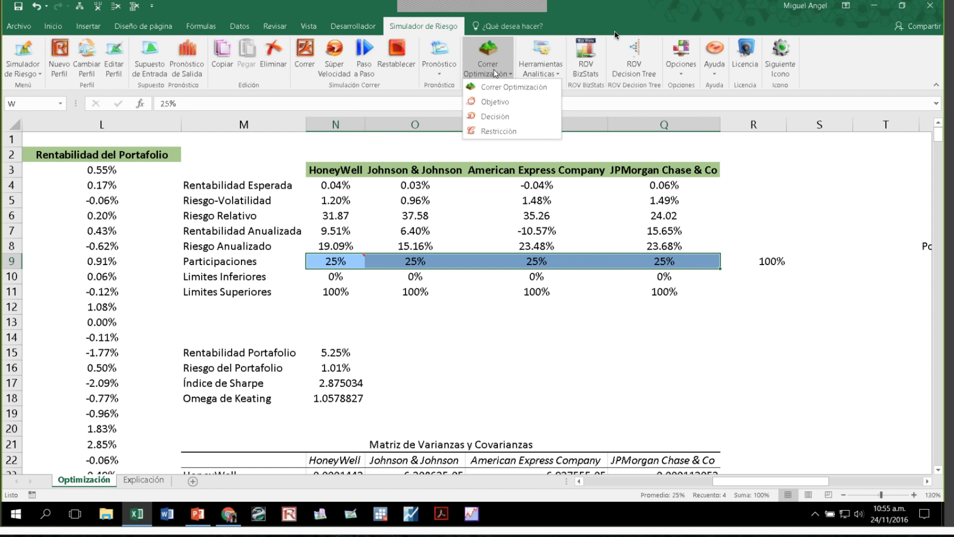
click(514, 130)
click(443, 225)
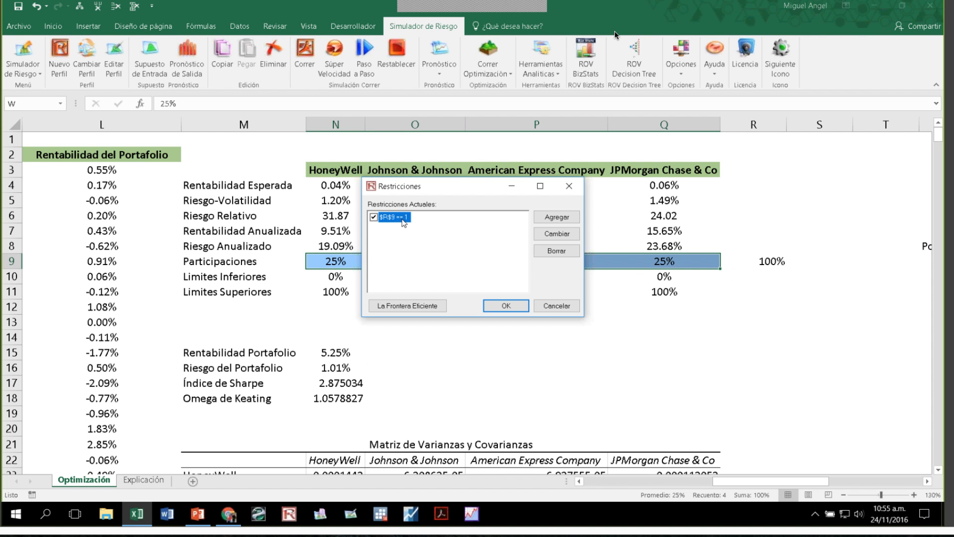
click(577, 220)
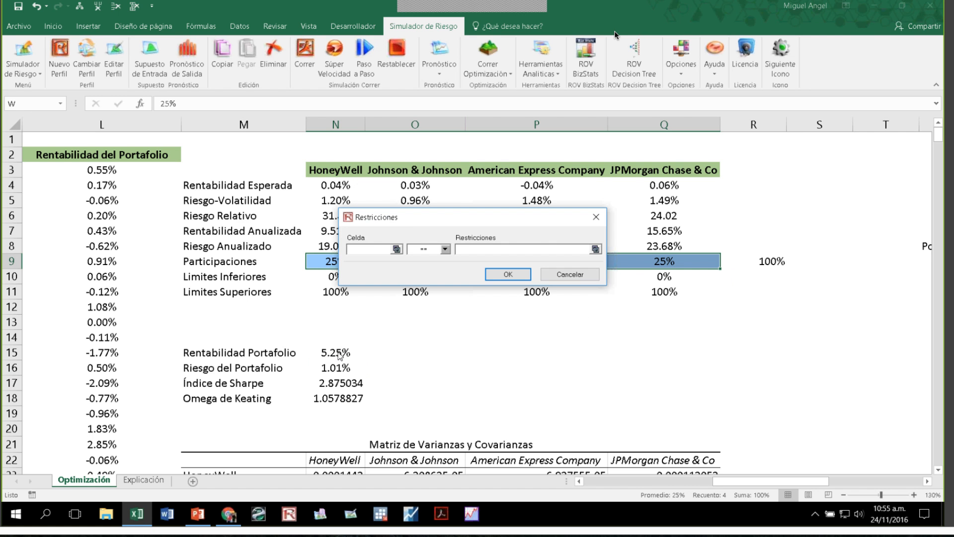
click(396, 249)
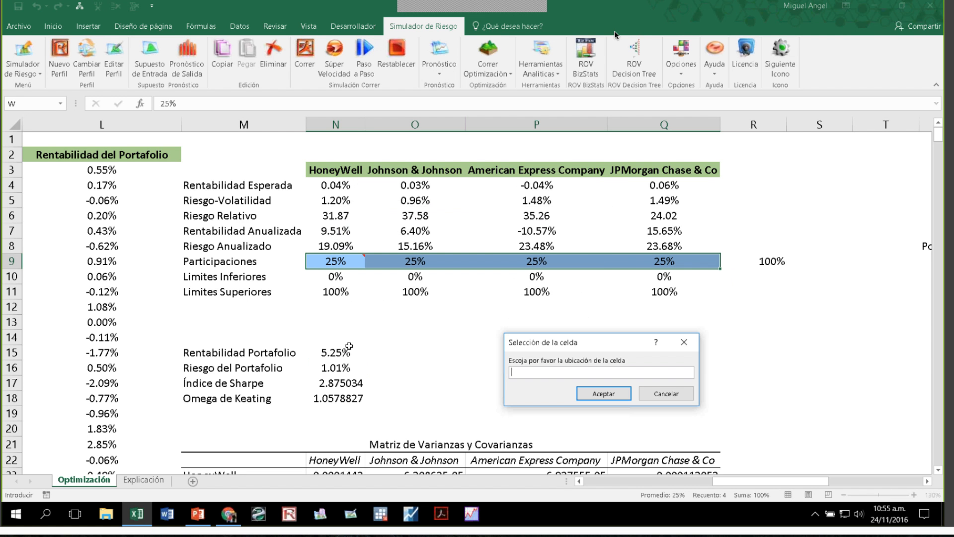
click(349, 346)
click(583, 399)
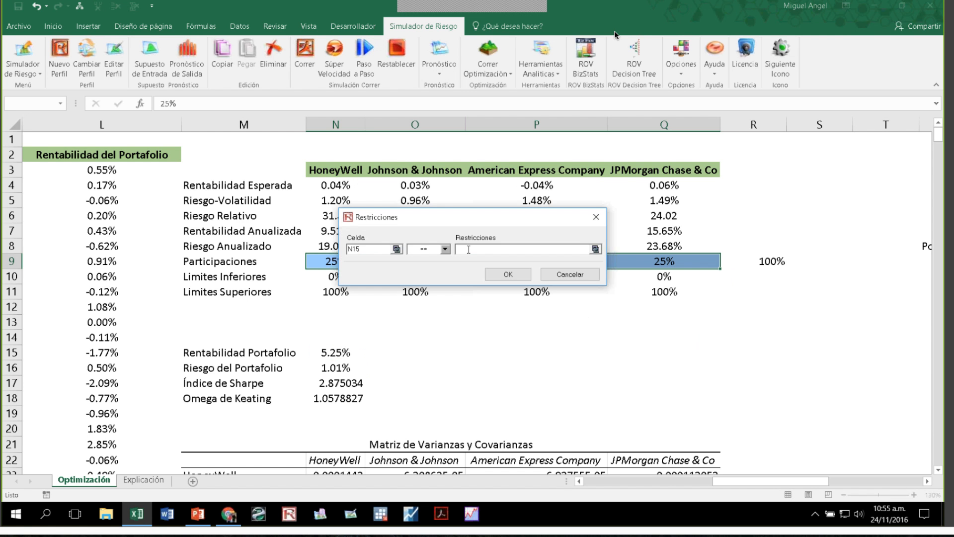
Require the restricted cell to equal the 5.00% target return in AA11 and accept the restrictions.
click(468, 250)
click(596, 249)
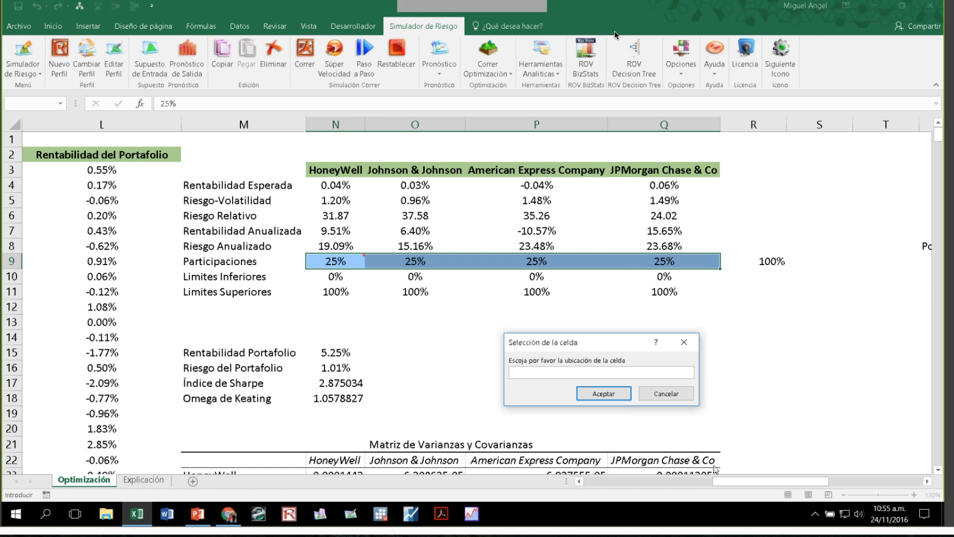
click(804, 473)
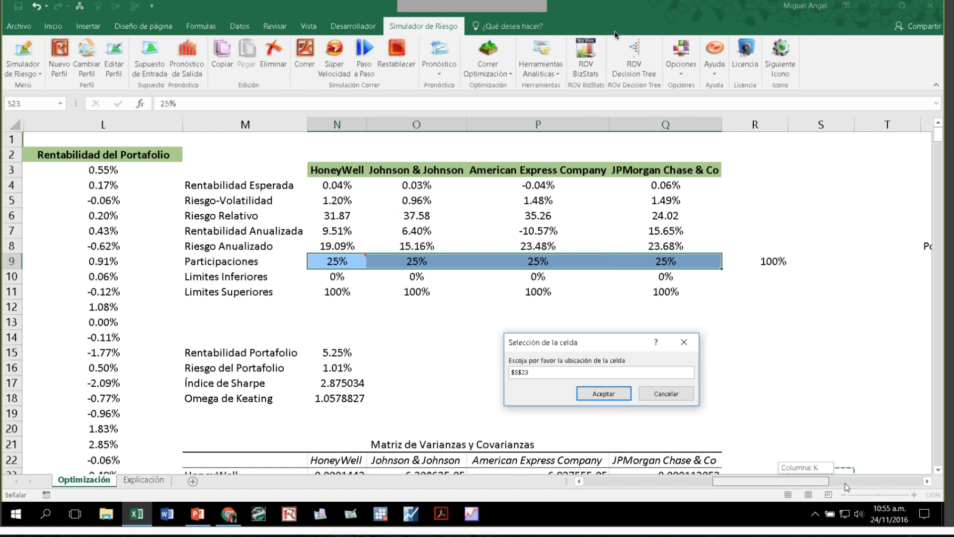
drag(848, 484, 927, 483)
click(791, 298)
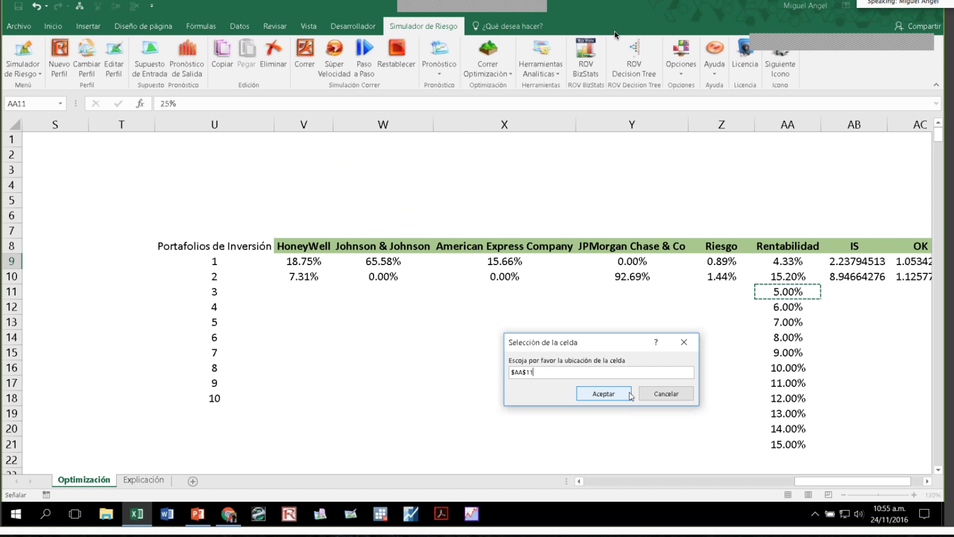
click(604, 394)
click(509, 274)
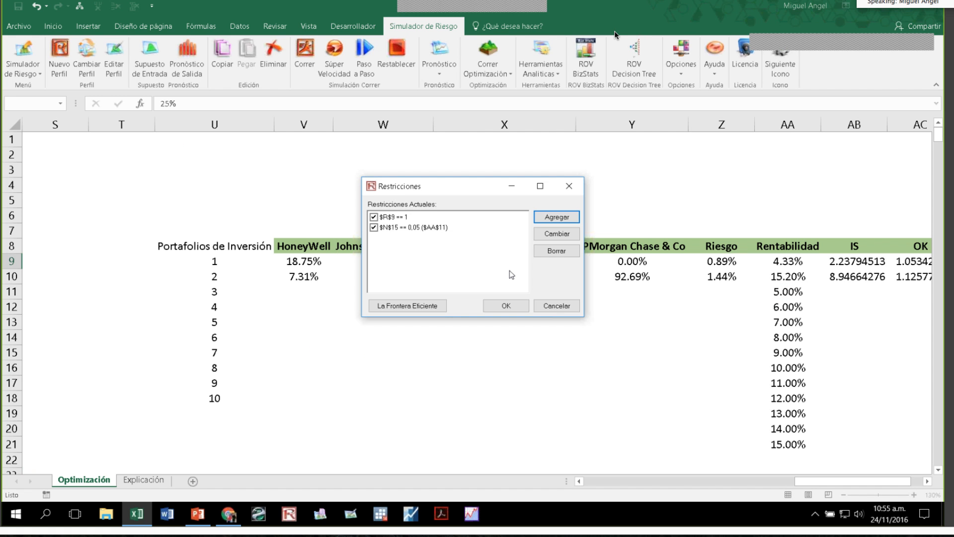
click(506, 305)
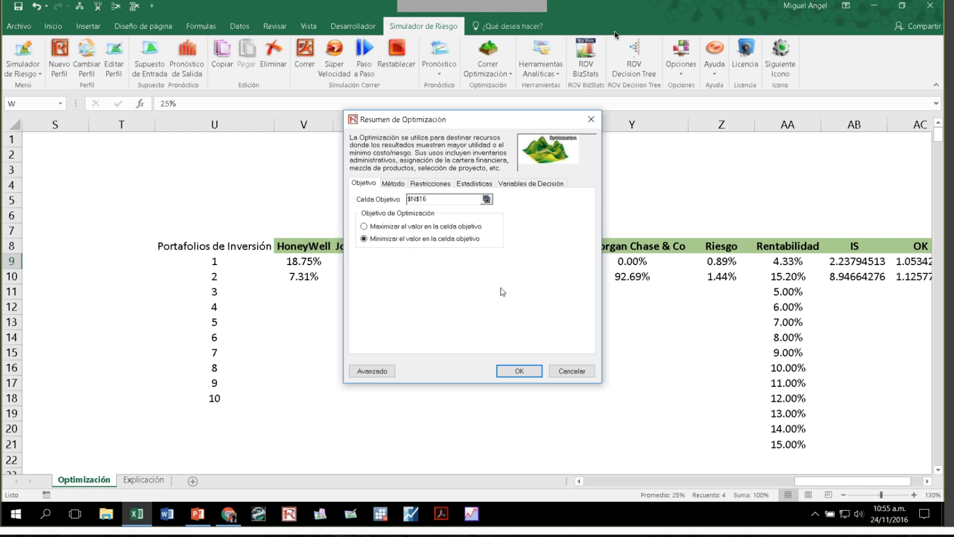
Run the minimum-risk optimization for the 5% target return and accept its optimized weights.
click(540, 369)
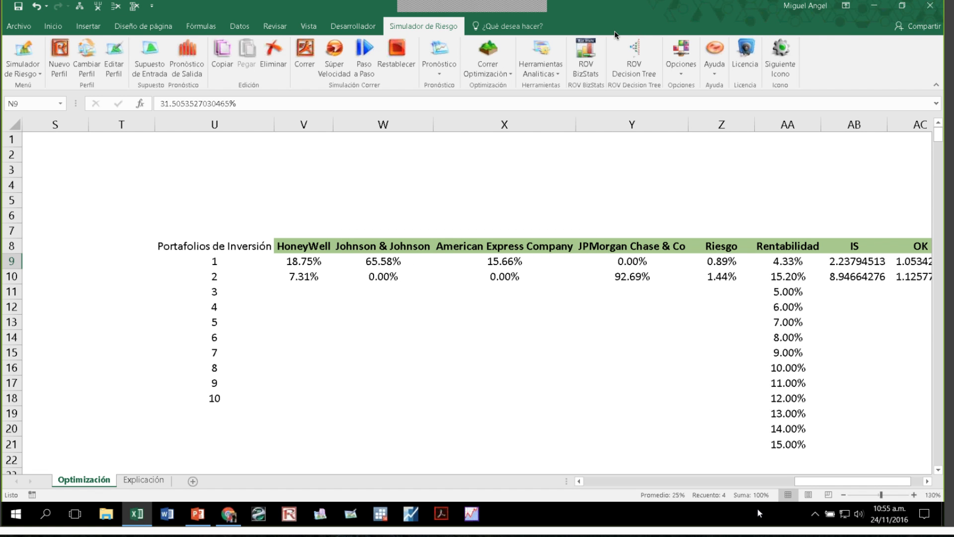
key(Return)
drag(865, 481, 728, 481)
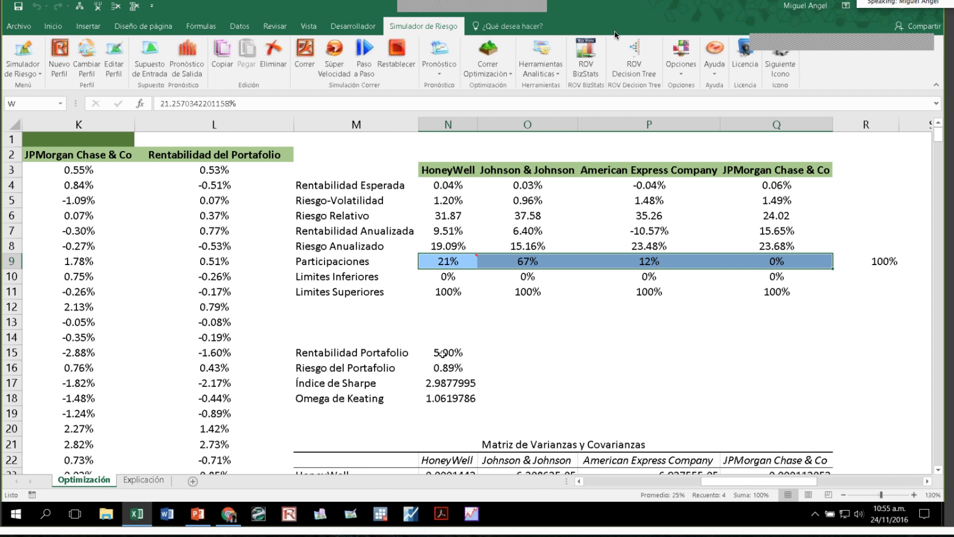
click(447, 366)
Copy the optimized Participaciones in N9:Q9 as values into portfolio 3's row, starting at V11.
drag(449, 262, 785, 262)
key(ctrl+c)
drag(816, 480, 919, 481)
right_click(227, 299)
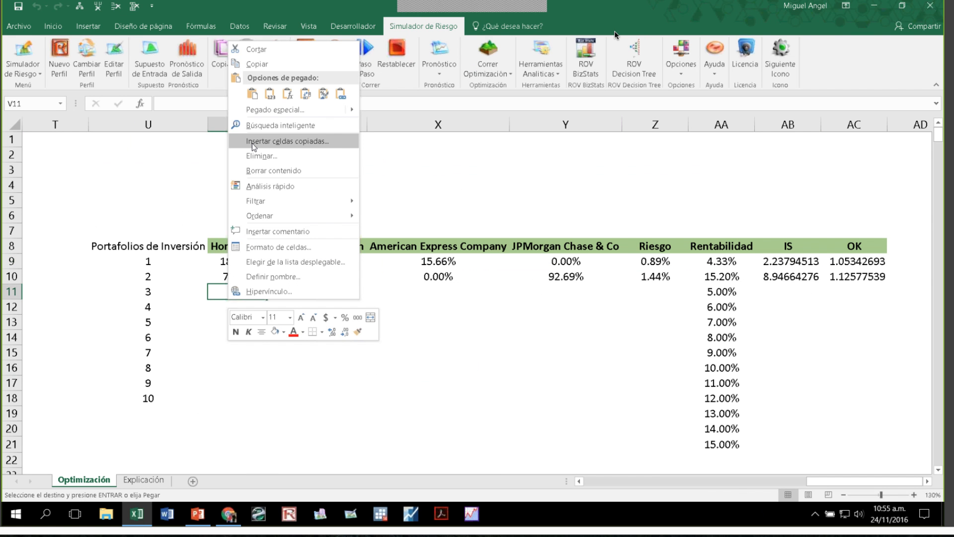
click(270, 97)
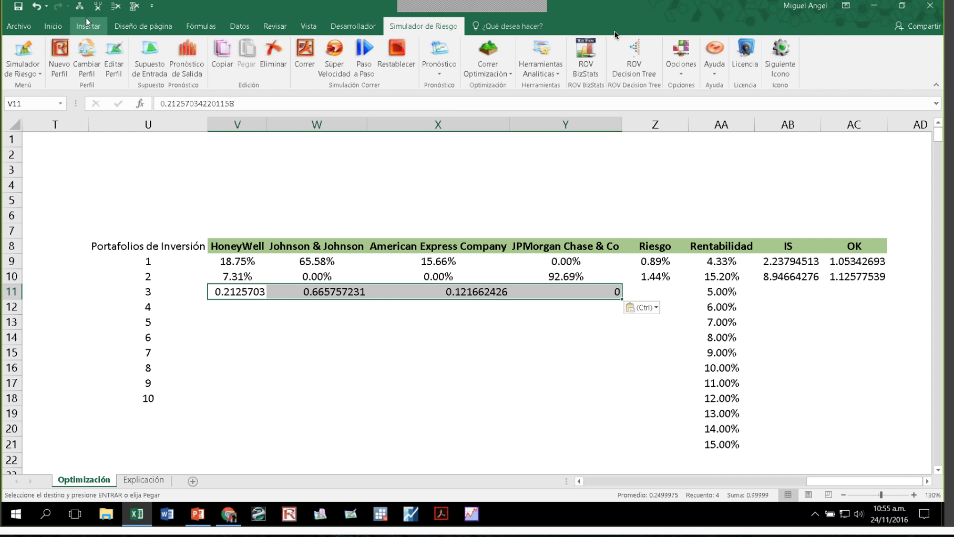
Format portfolio 3's weights in V11:Y11 as centred percentages with two decimals.
click(53, 26)
click(401, 67)
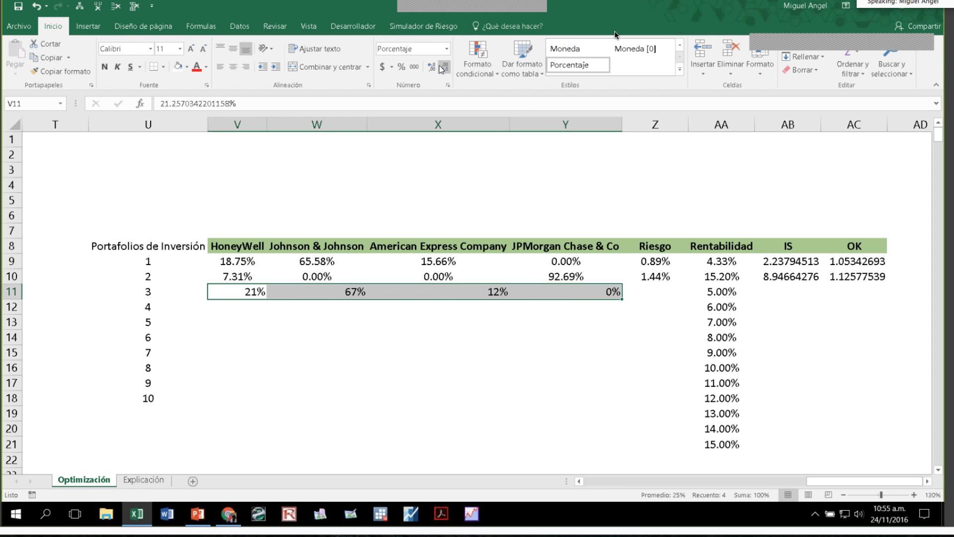
click(431, 68)
click(432, 67)
click(234, 69)
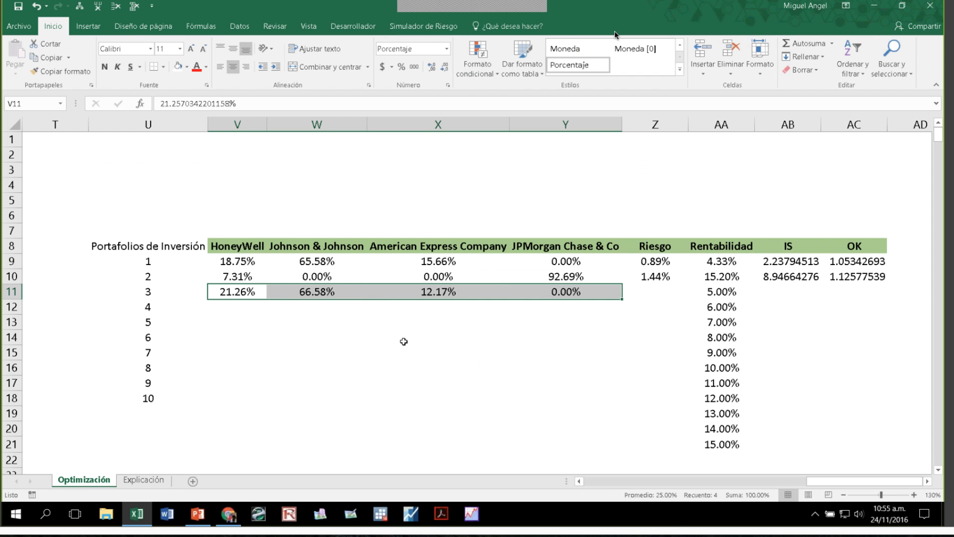
click(403, 342)
Look over portfolio 3's Riesgo, IS and OK cells and the remaining target returns in the Rentabilidad column.
click(725, 298)
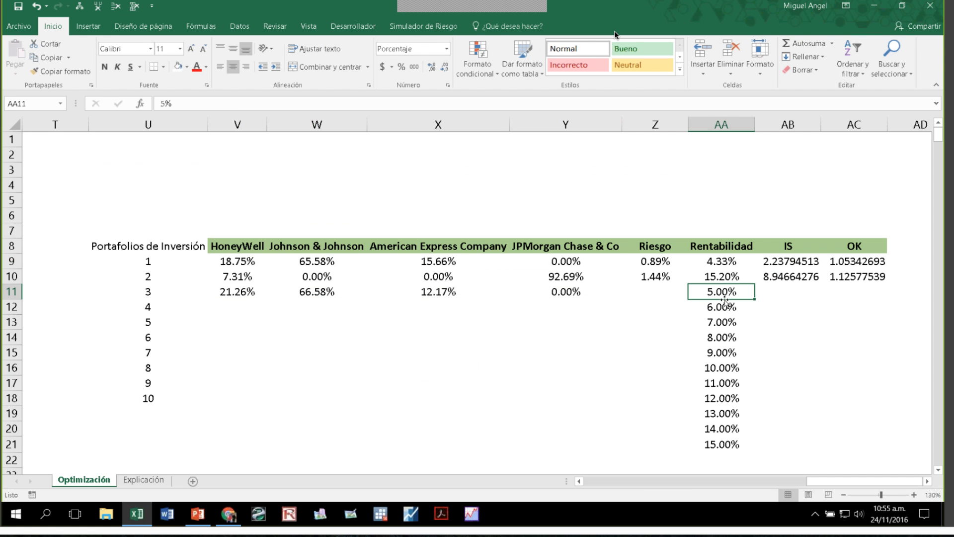
click(648, 293)
drag(791, 294, 853, 293)
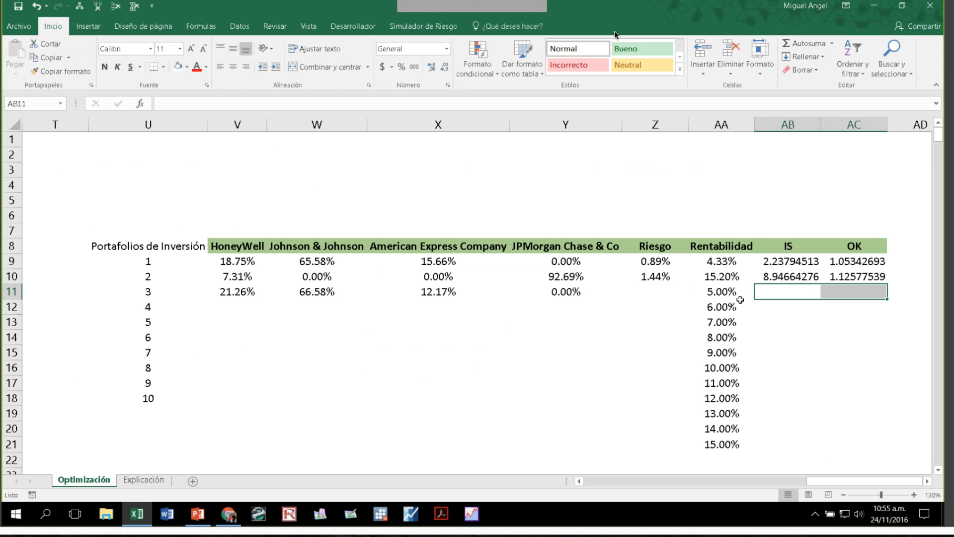
drag(741, 300, 718, 305)
click(717, 304)
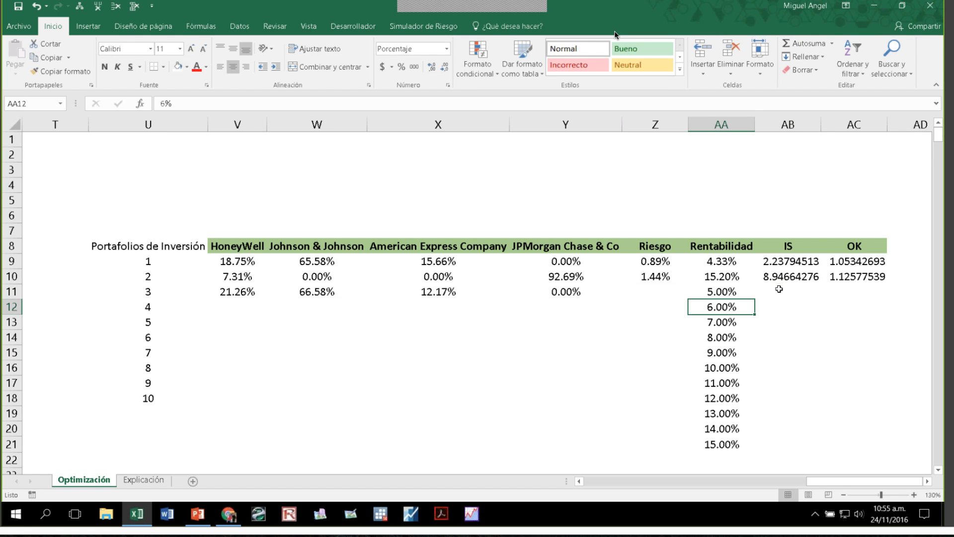
key(Down)
key(Down)
key(Down)
key(Down)
key(Down)
key(Down)
key(Down)
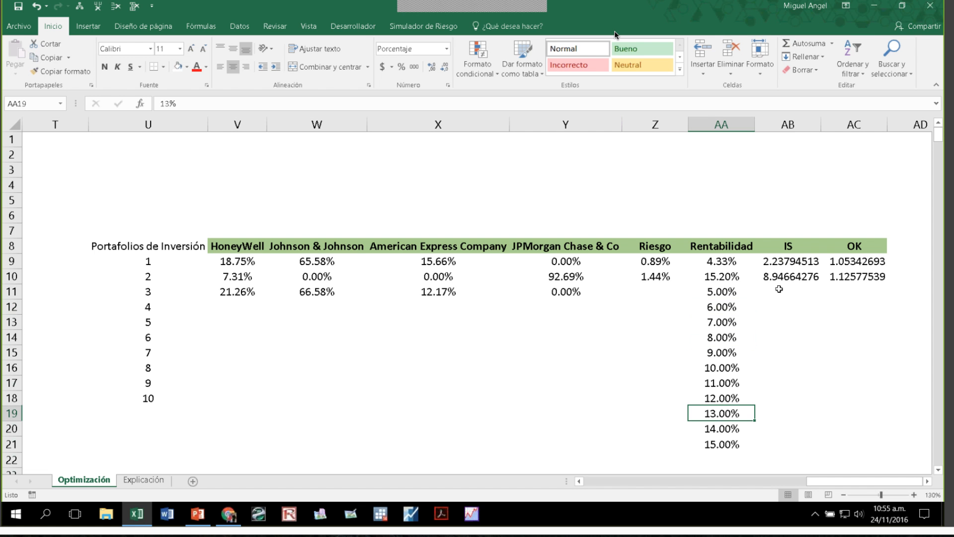
key(Down)
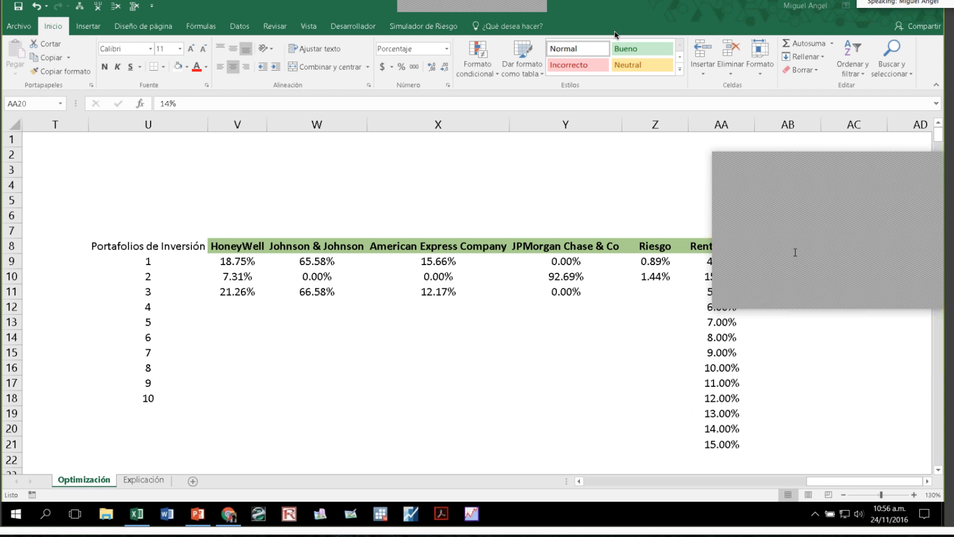
Compare portfolio 2's Riesgo and Rentabilidad with the target returns in AA11:AA21.
click(929, 168)
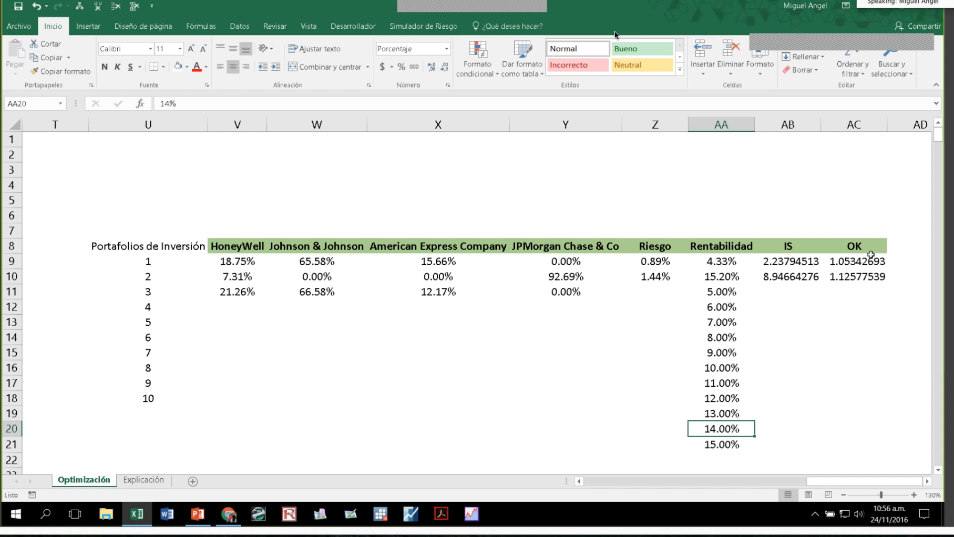
click(701, 278)
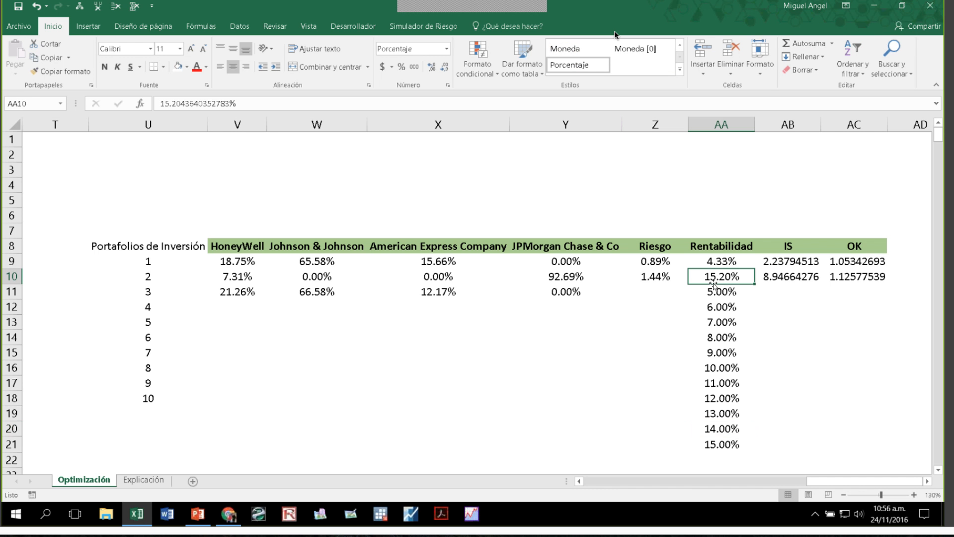
drag(713, 285, 722, 444)
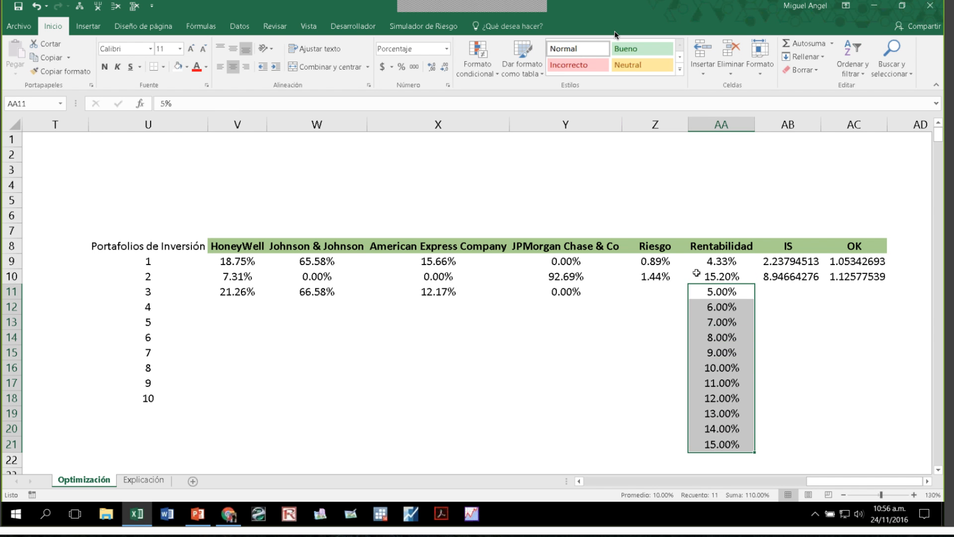
click(696, 273)
drag(650, 276, 708, 273)
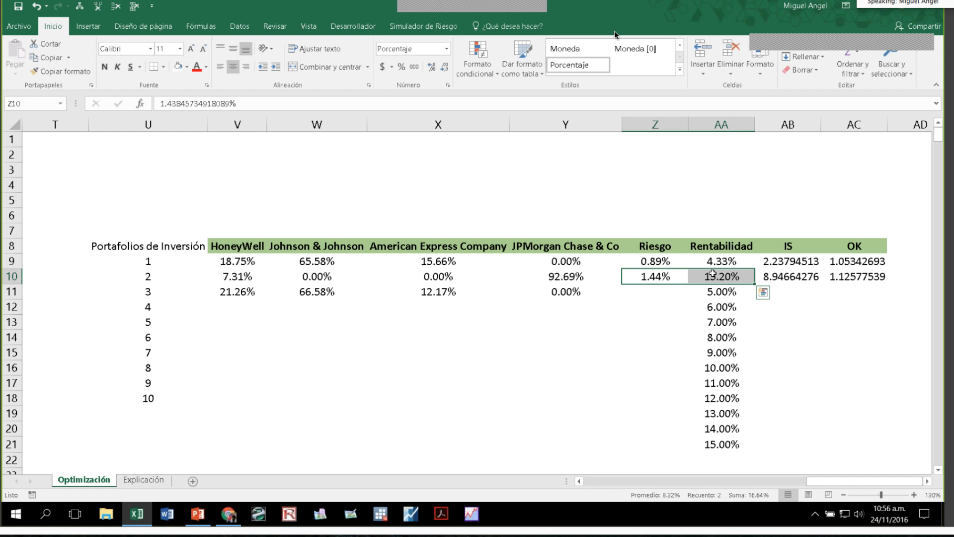
click(716, 292)
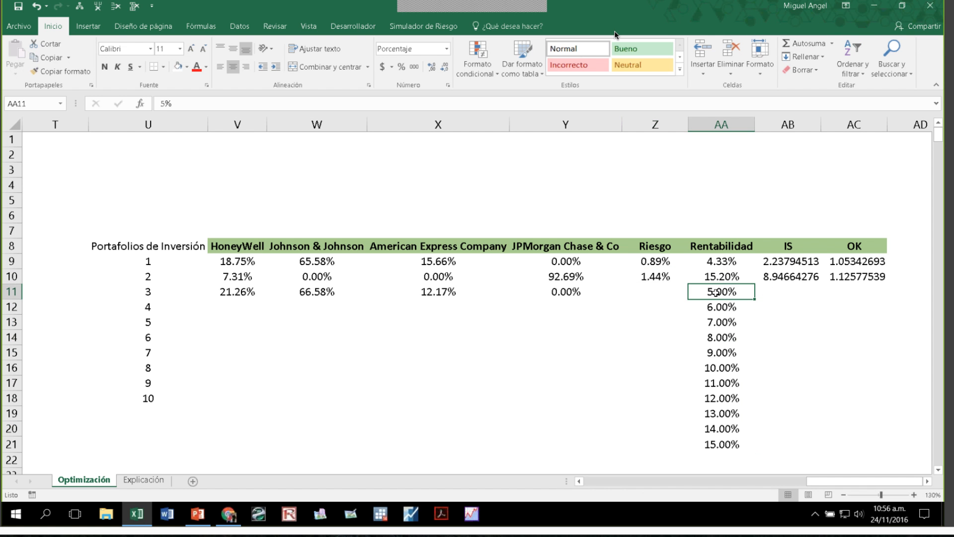
click(720, 259)
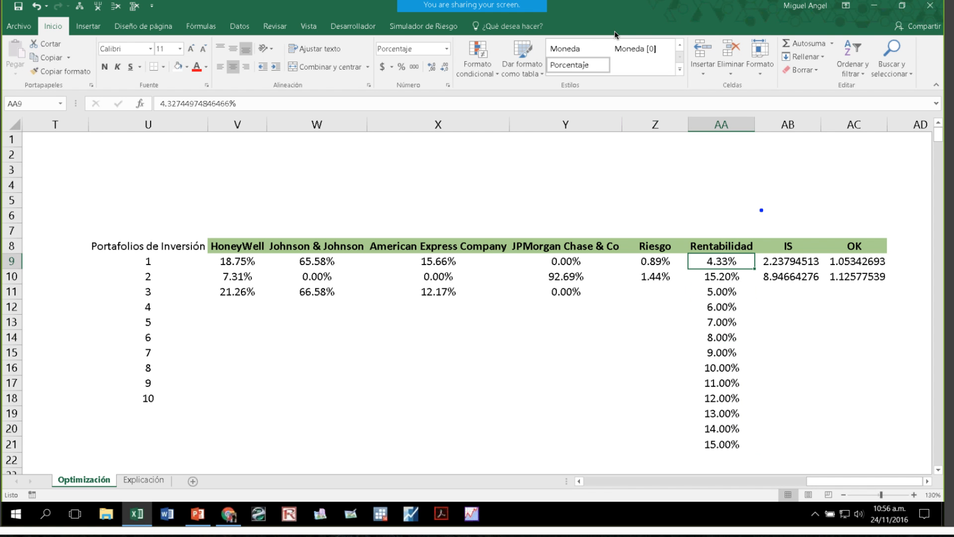
mouse_move(761, 210)
mouse_down()
mouse_move(765, 166)
mouse_move(733, 177)
mouse_up()
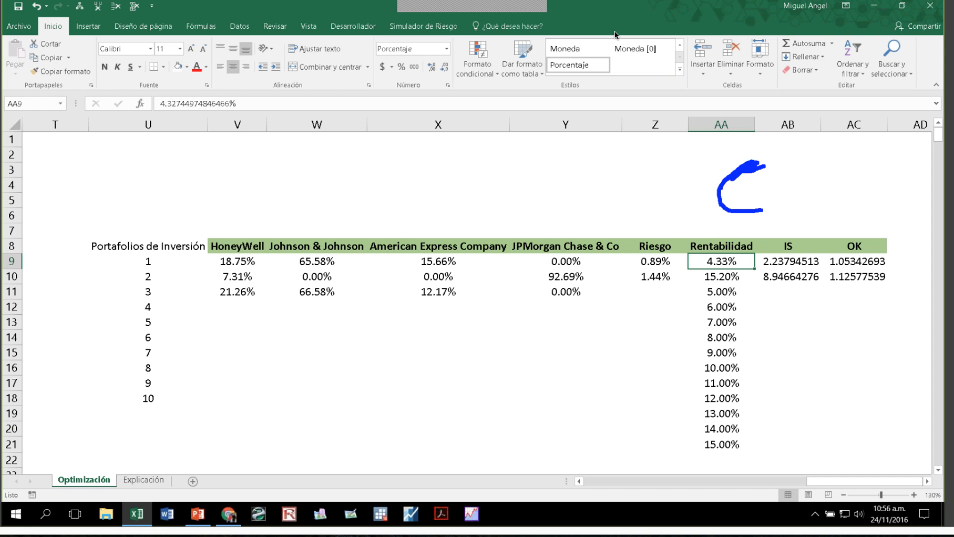
key(Escape)
Copy the portfolio results in N15:N18 and paste them as transposed values into portfolio 3's row, starting at Z11.
click(645, 293)
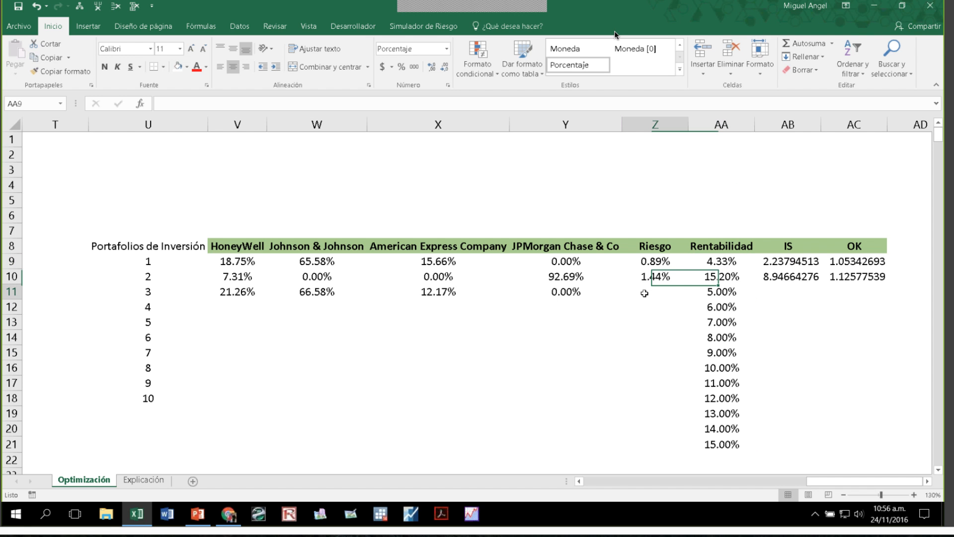
drag(827, 484, 710, 469)
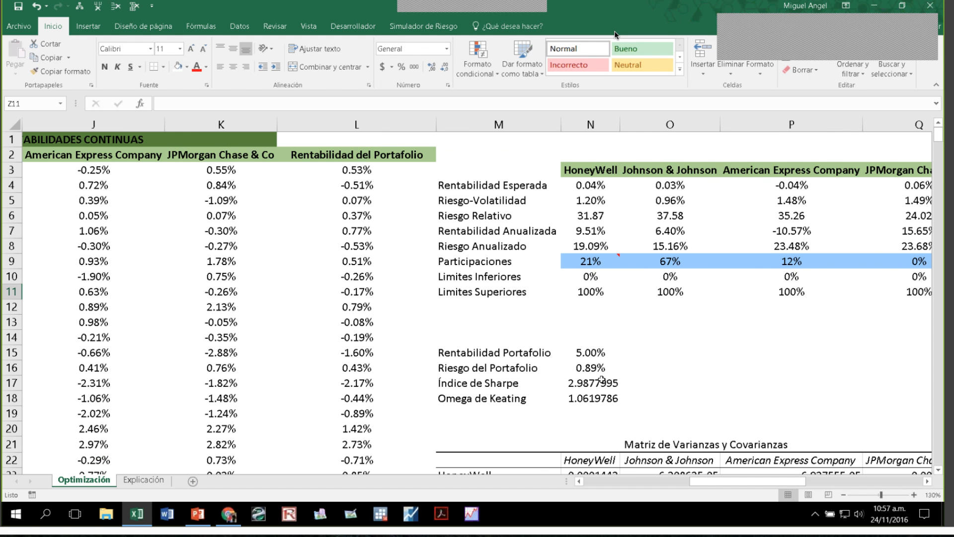
drag(590, 352, 590, 398)
key(ctrl+c)
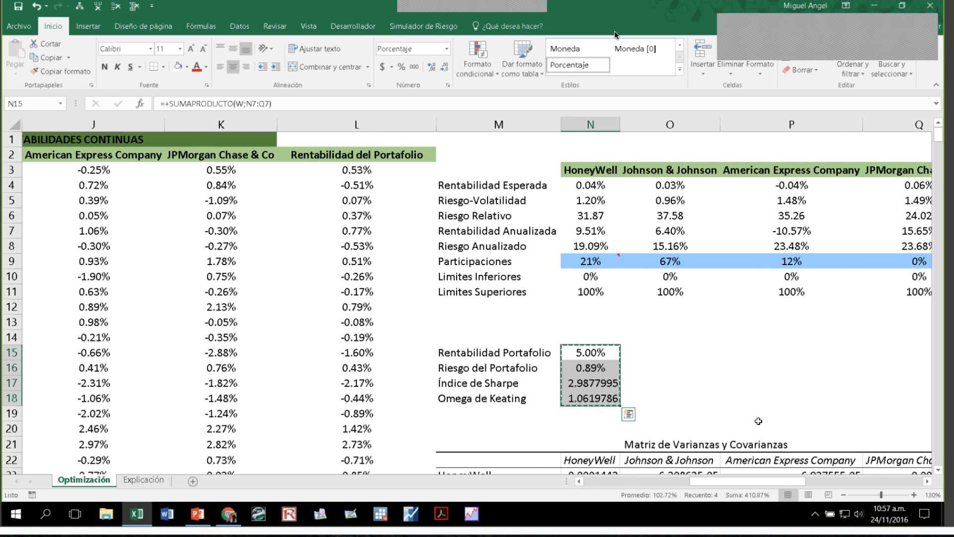
drag(784, 481, 900, 481)
right_click(658, 293)
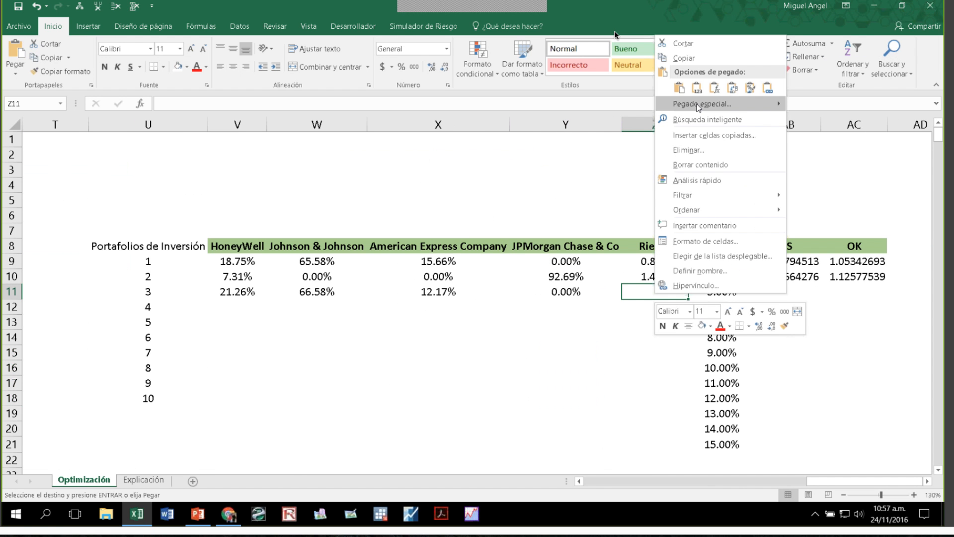
click(699, 104)
click(562, 61)
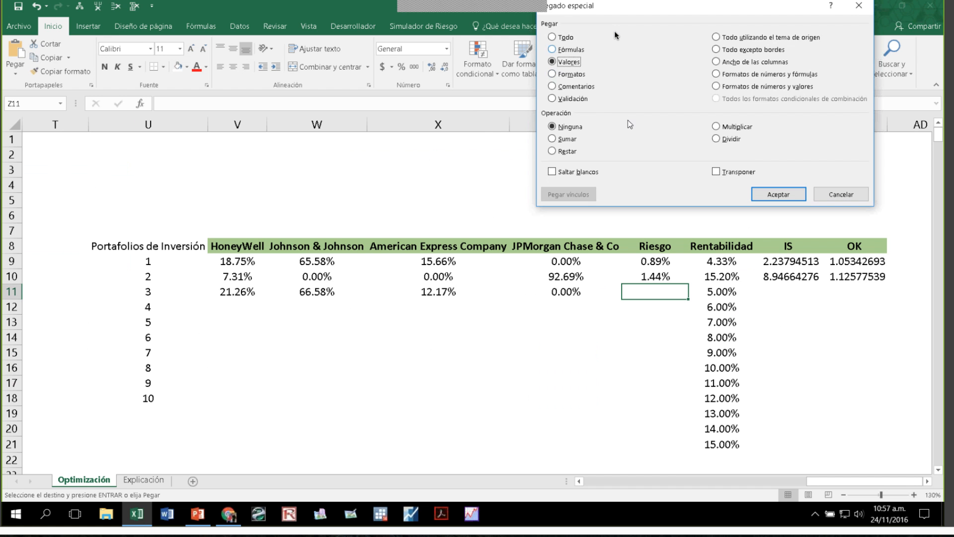
click(715, 171)
click(779, 194)
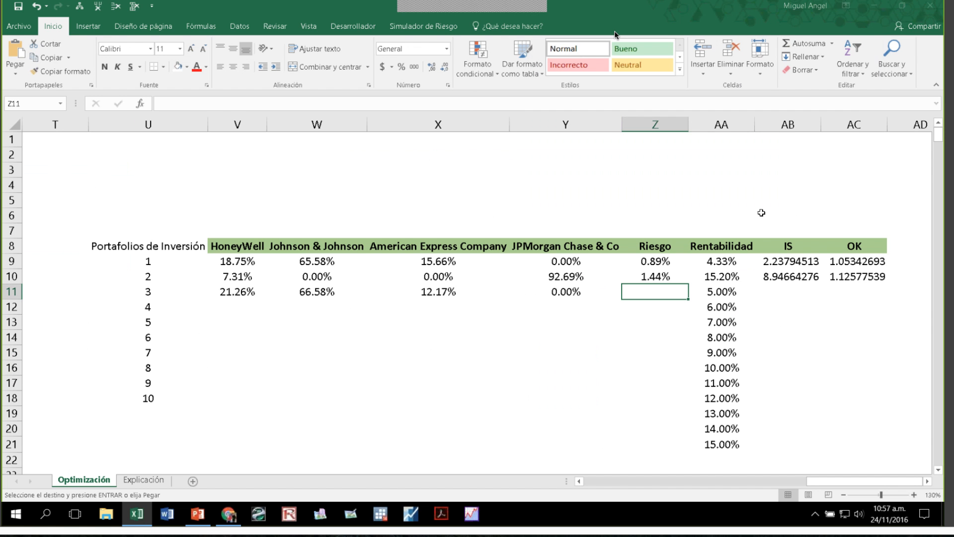
Swap portfolio 3's values in Z11 and AA11 through Z12 so they match the Riesgo and Rentabilidad headings.
key(ctrl+c)
key(Down)
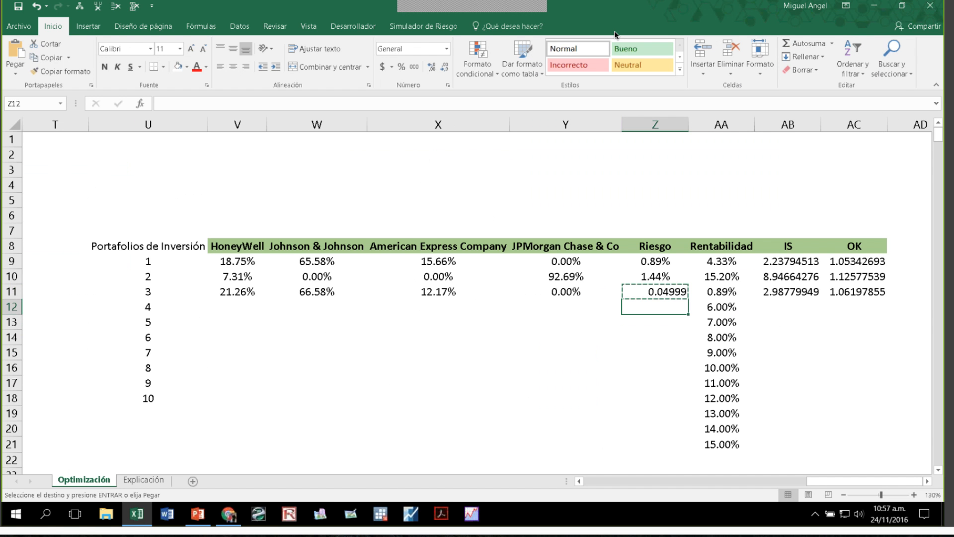
key(ctrl+v)
key(Up)
key(Right)
key(ctrl+c)
key(Left)
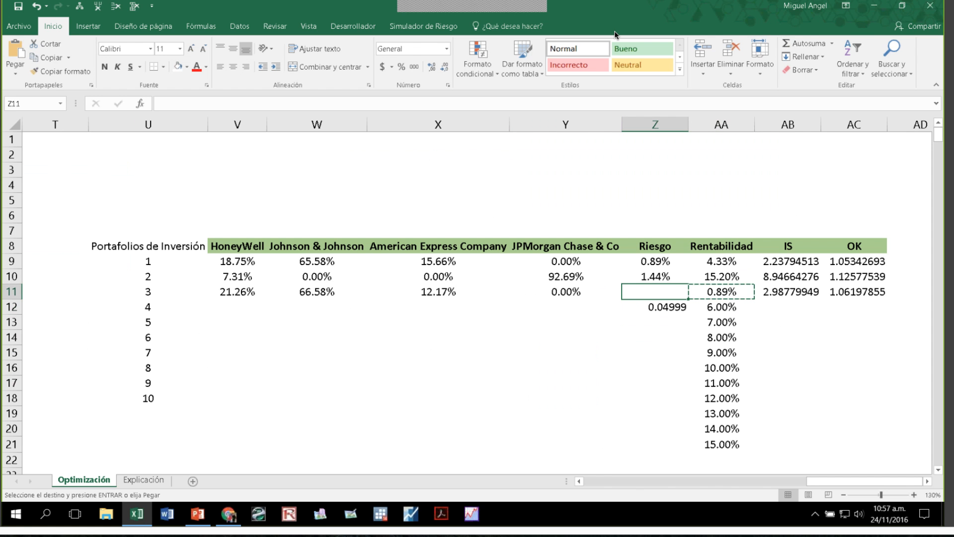
key(ctrl+v)
key(Down)
key(ctrl+x)
key(Up)
key(Right)
key(ctrl+v)
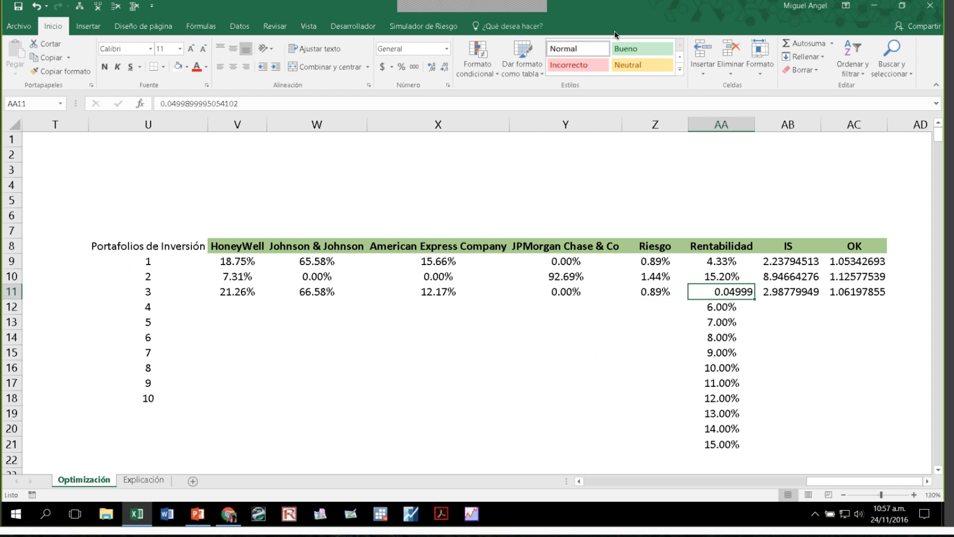
Format portfolio 3's Riesgo and Rentabilidad in Z11:AA11 as centred percentages with one decimal, and save the workbook.
key(shift+Left)
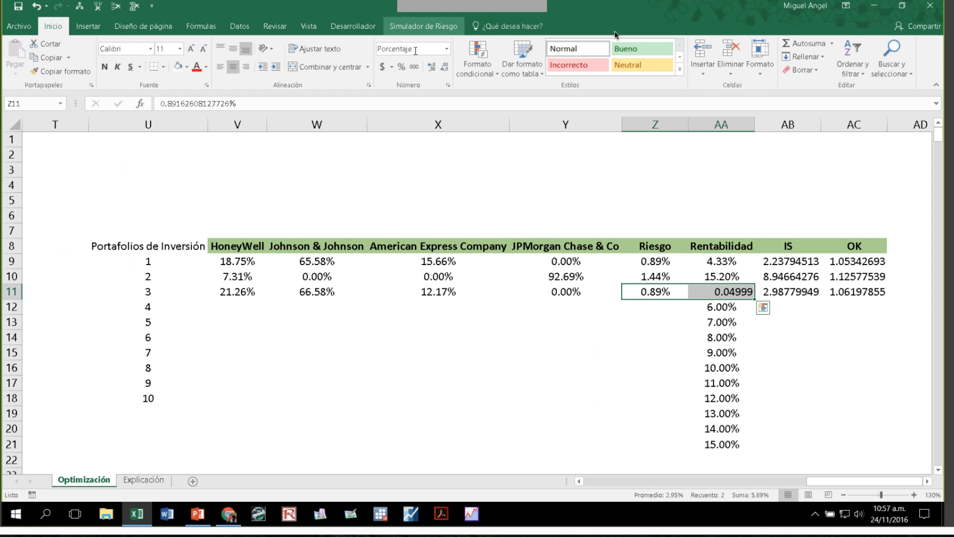
click(402, 66)
click(431, 67)
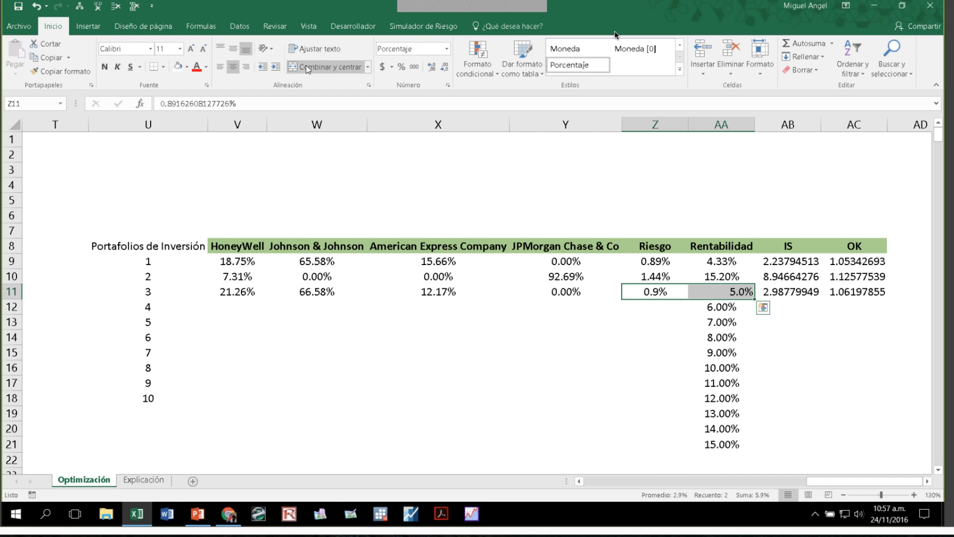
click(229, 65)
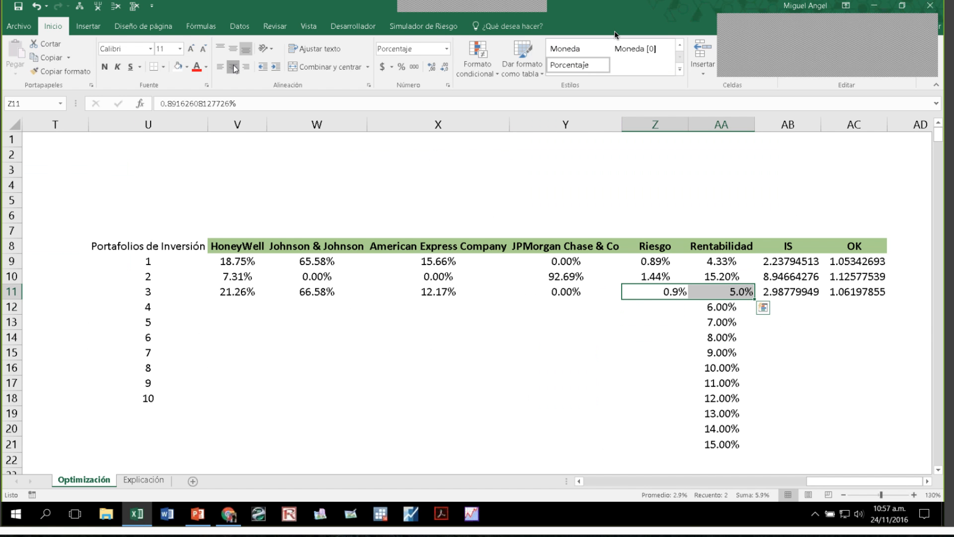
click(229, 65)
click(618, 351)
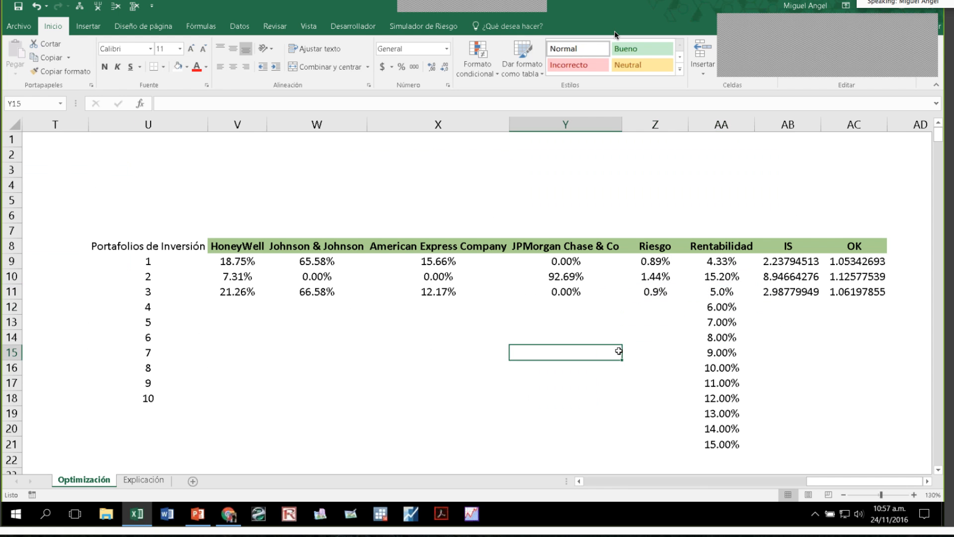
click(630, 333)
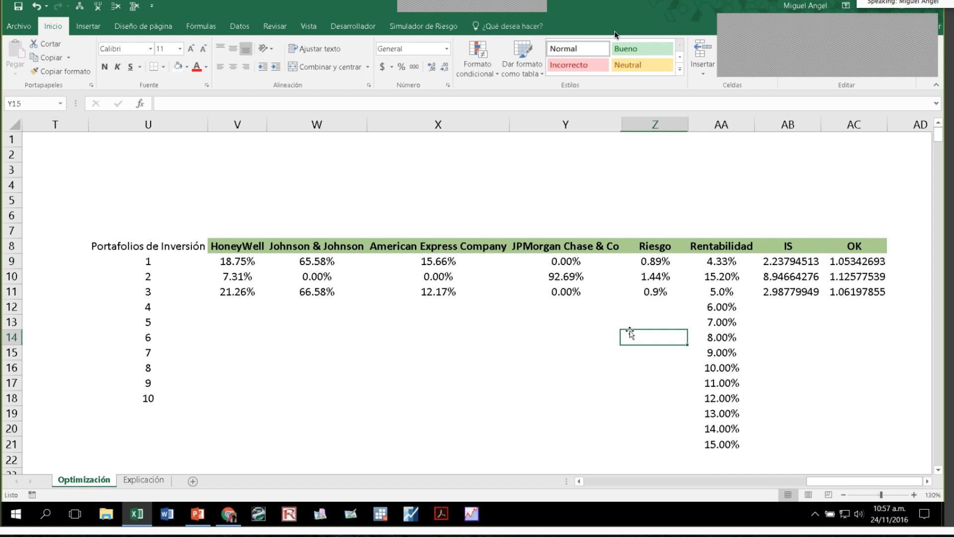
click(17, 13)
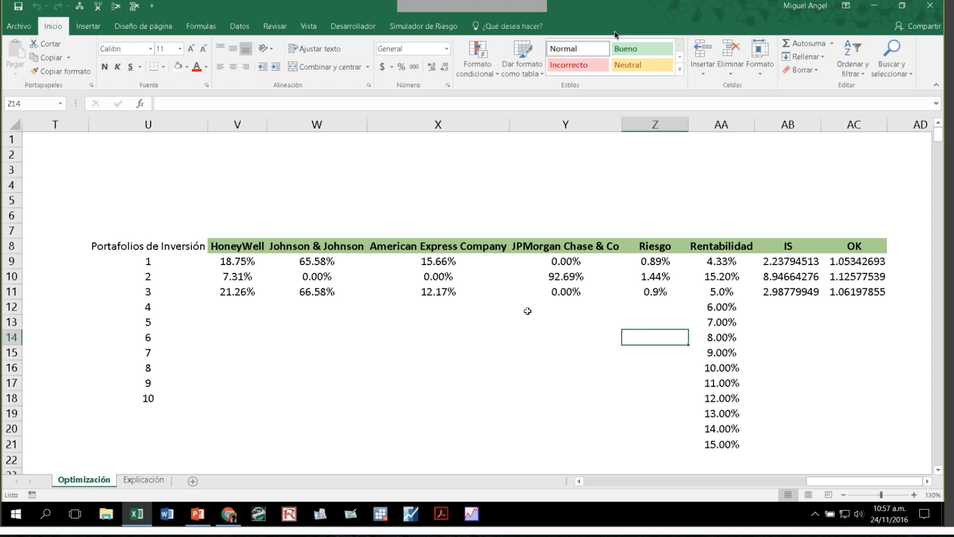
click(664, 19)
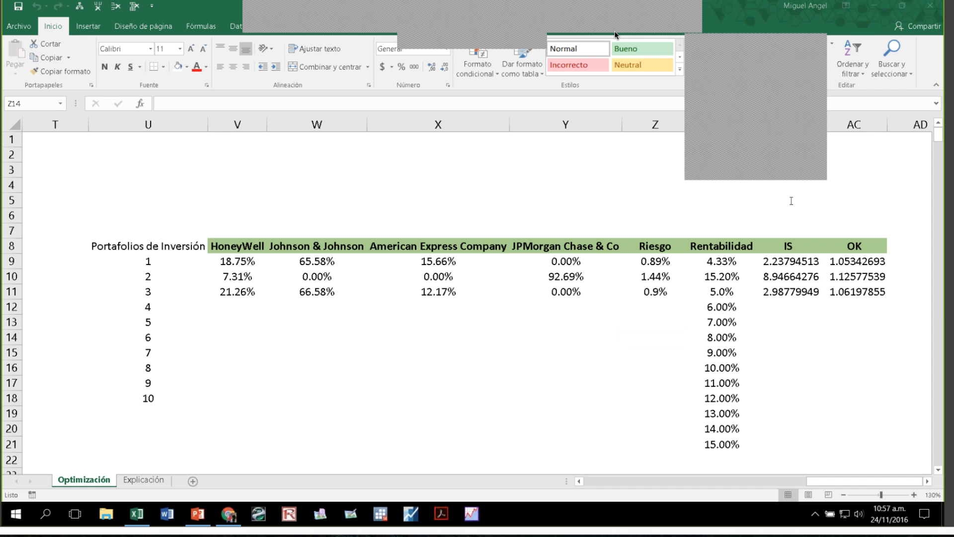
click(790, 173)
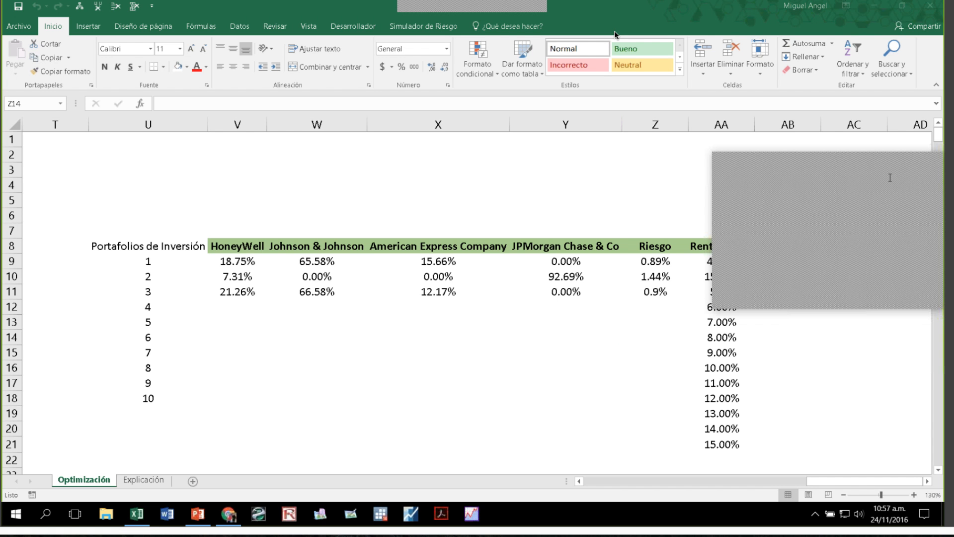
click(935, 166)
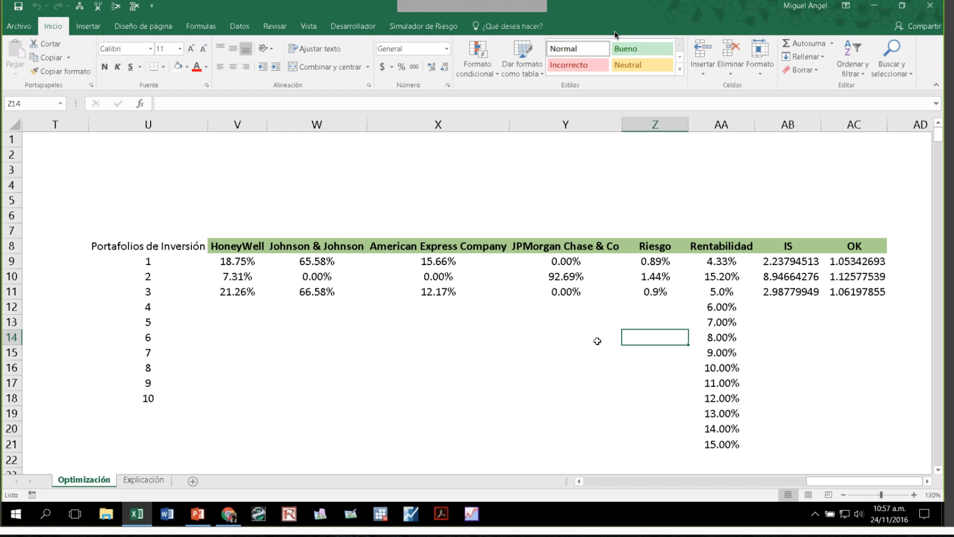
Extend the Portafolios de Inversión numbering with 11, 12 and 13 in U19:U21.
double_click(118, 407)
text(11)
key(Return)
text(12)
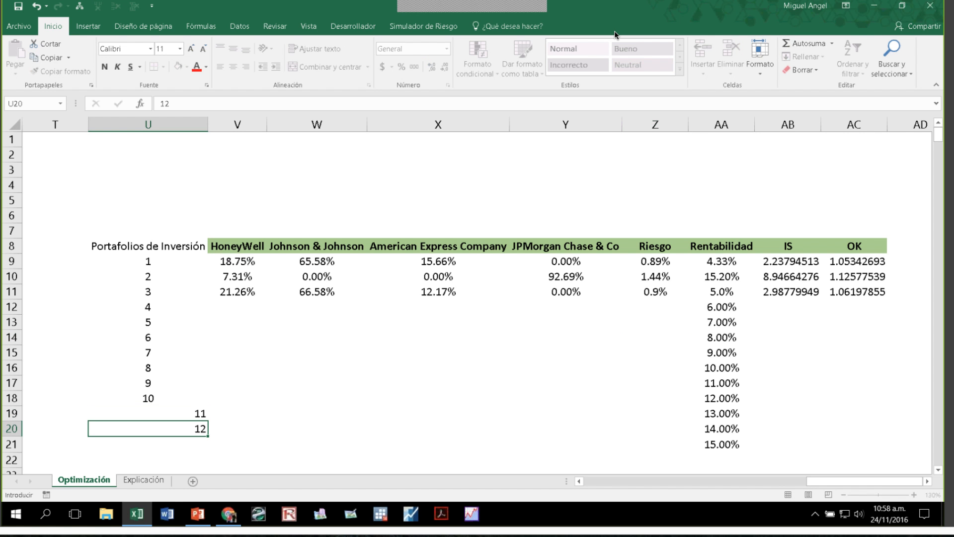
key(Return)
text(13)
Centre the portfolio numbers in U18:U21 and save the workbook.
key(Up)
key(Up)
key(Up)
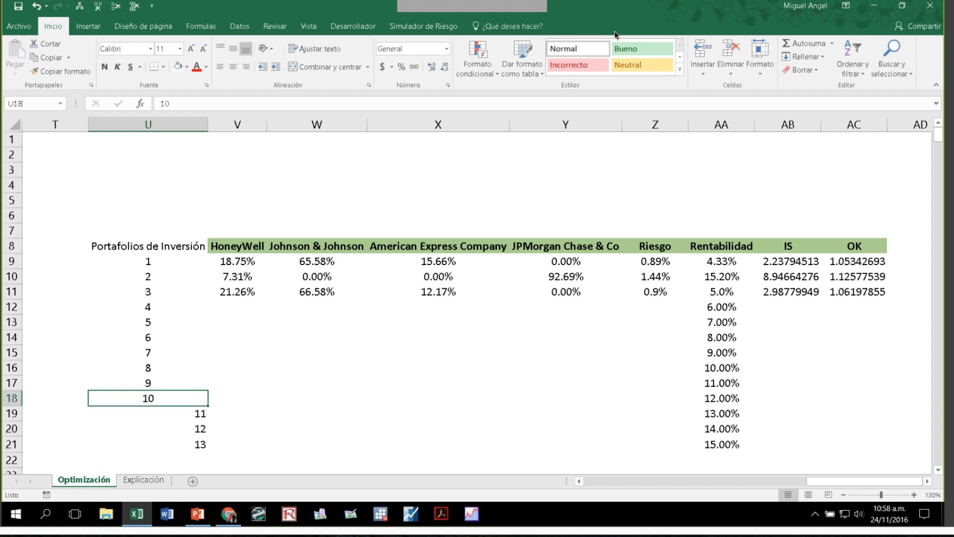
key(shift+Down)
key(shift+Down)
key(shift+Down)
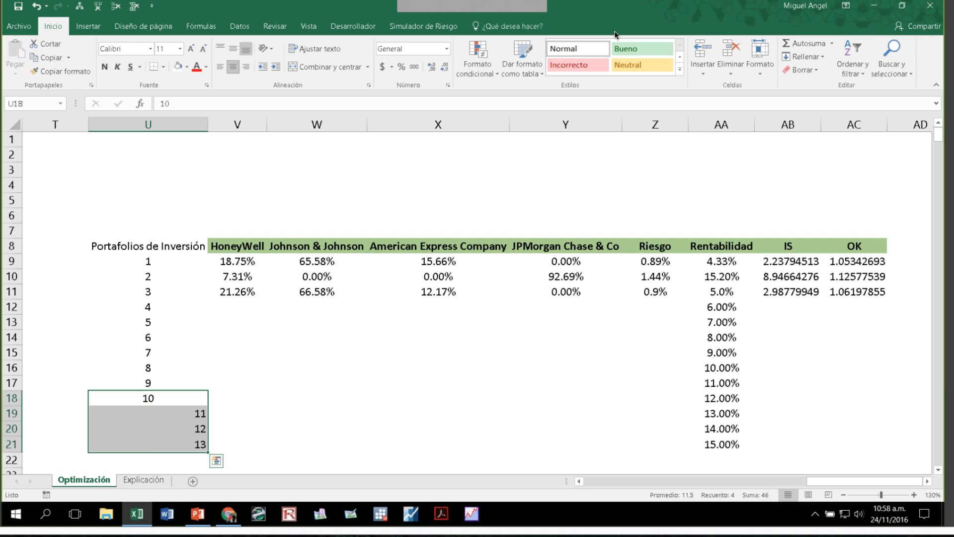
click(18, 6)
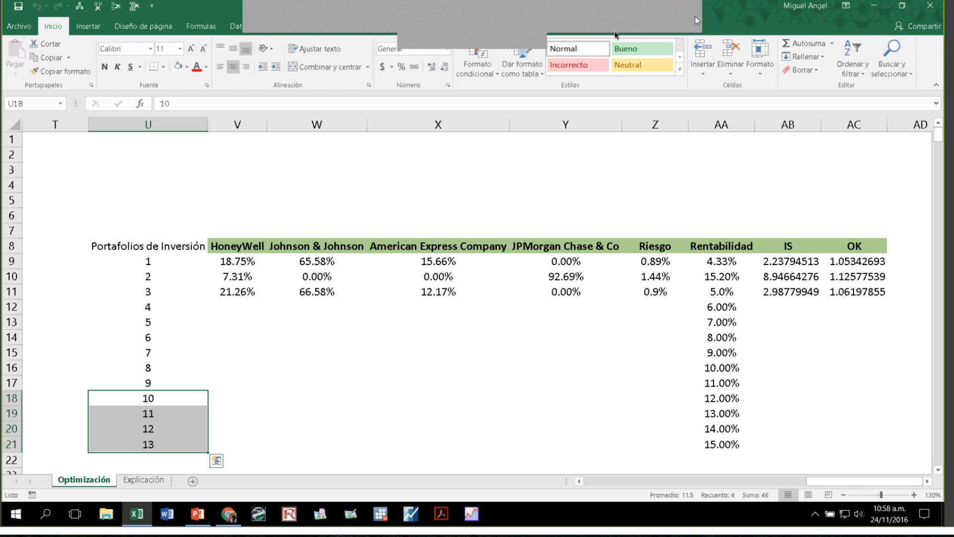
click(688, 14)
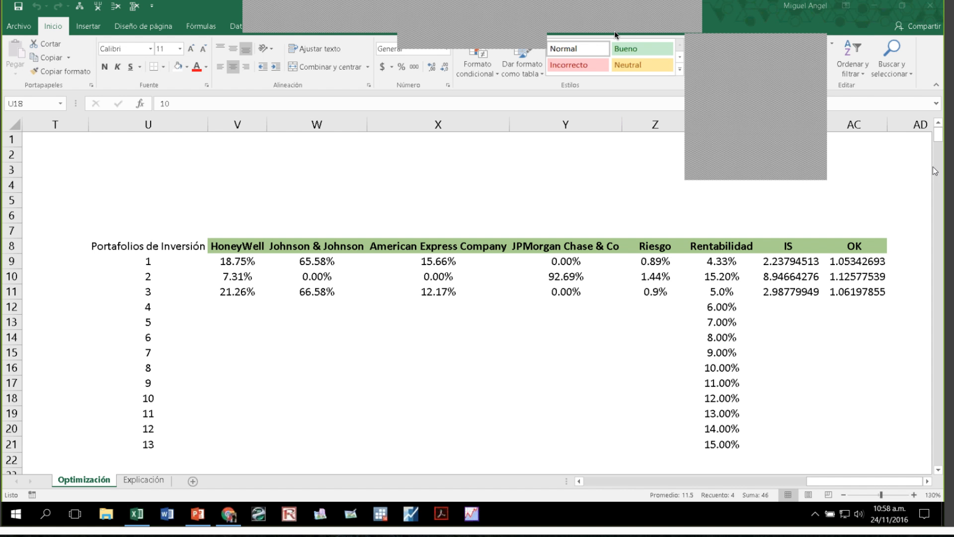
click(556, 7)
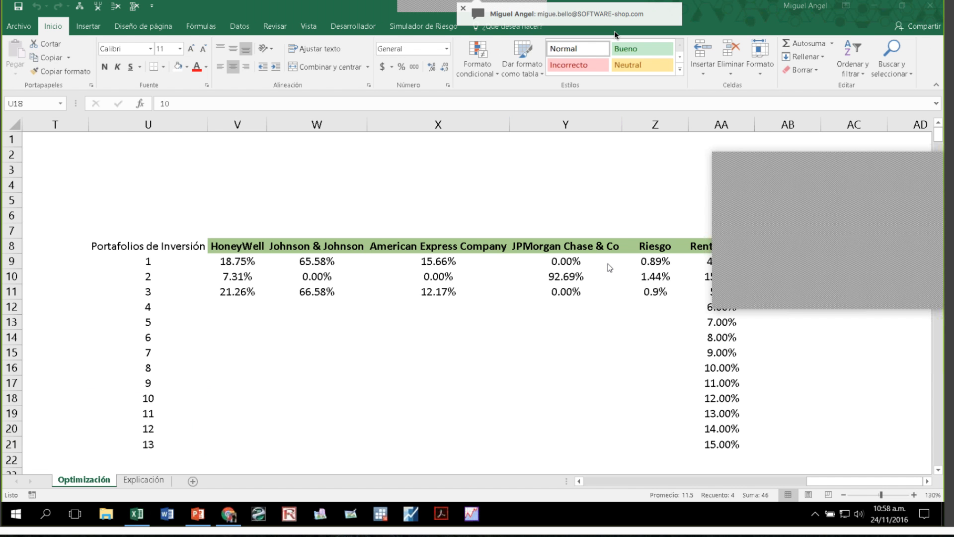
Switch to the Gestión de Portafolios presentation in PowerPoint and leaf through its slides, ending at the title slide.
click(198, 514)
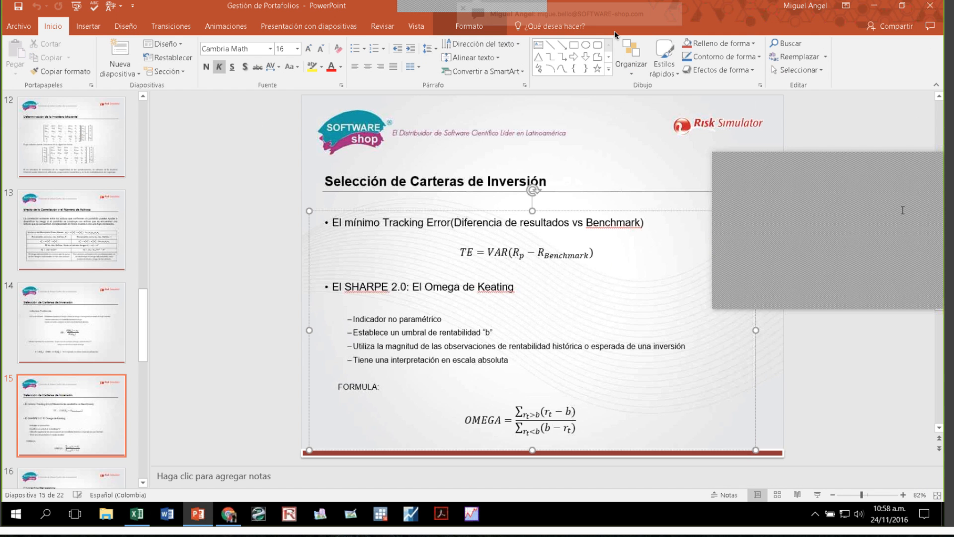
click(77, 242)
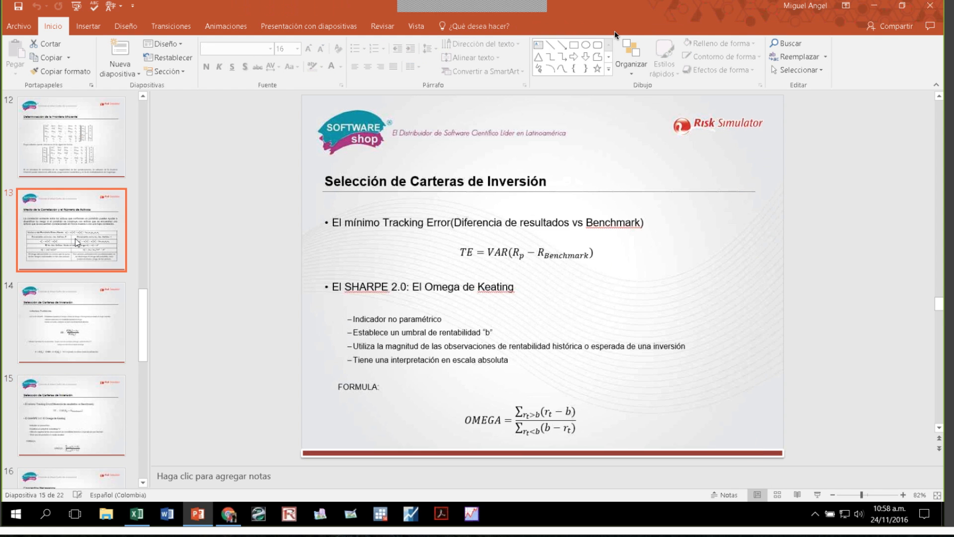
key(Down)
key(Down)
key(Down)
key(Down)
key(Down)
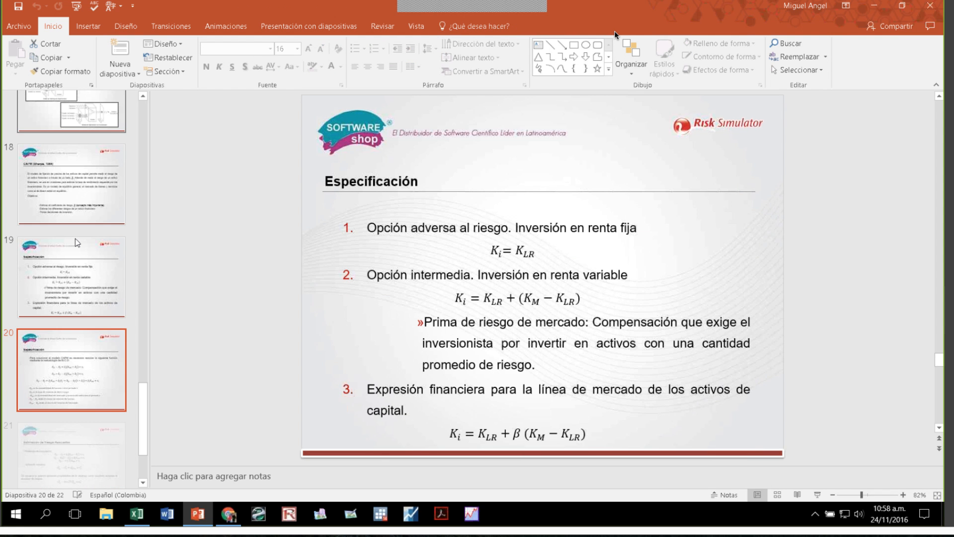
key(Down)
key(Up)
key(Up)
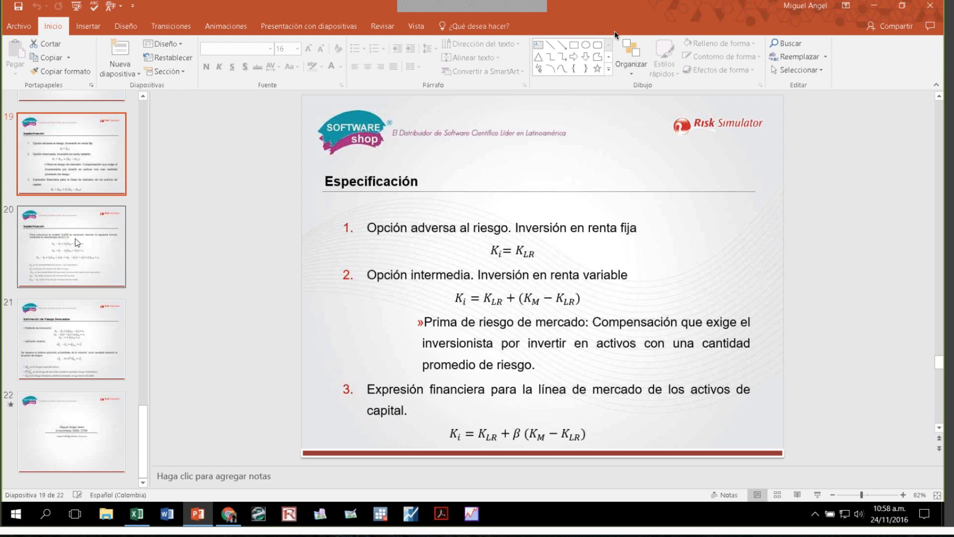
key(Up)
key(Up)
key(Up)
key(Up)
key(Up)
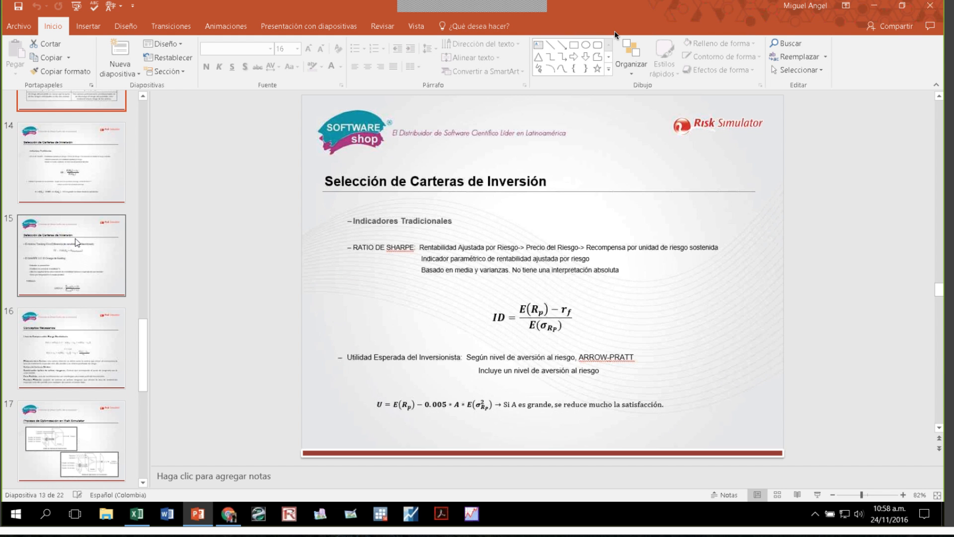
key(Up)
key(Up)
key(Up)
key(Up)
key(Up)
key(Up)
key(Up)
key(Up)
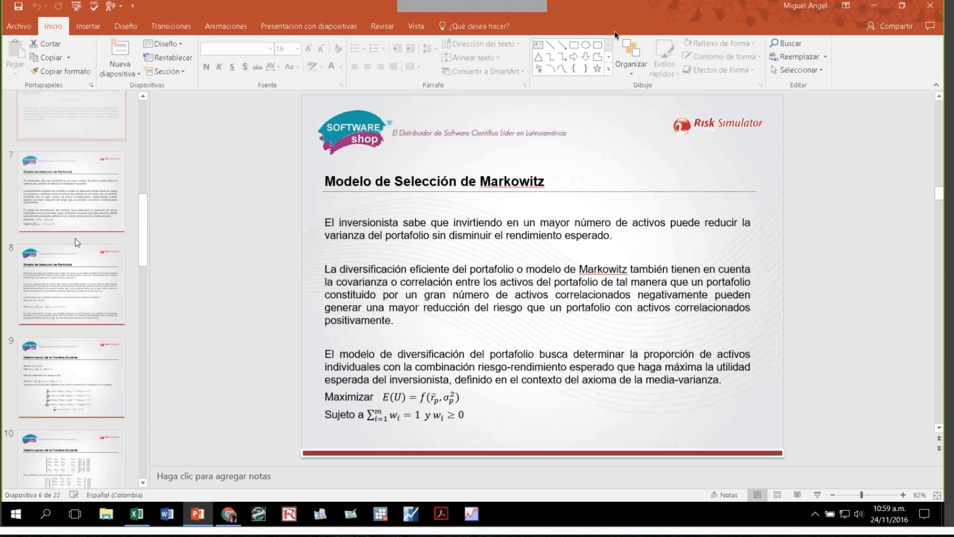
key(Up)
key(Up)
key(Up)
key(Up)
key(Up)
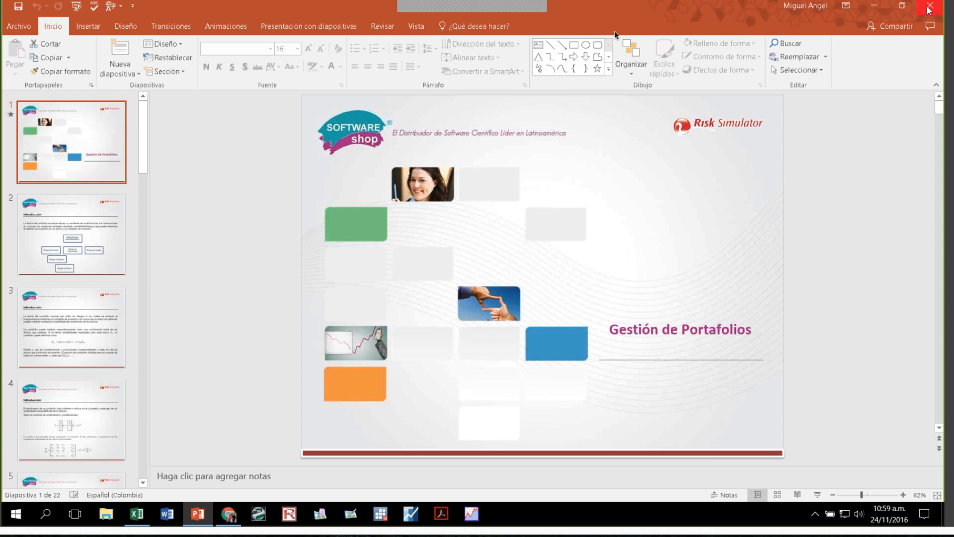
Close the Gestión de Portafolios presentation and select cell X14 in the Optimización sheet in Excel.
click(929, 7)
click(382, 344)
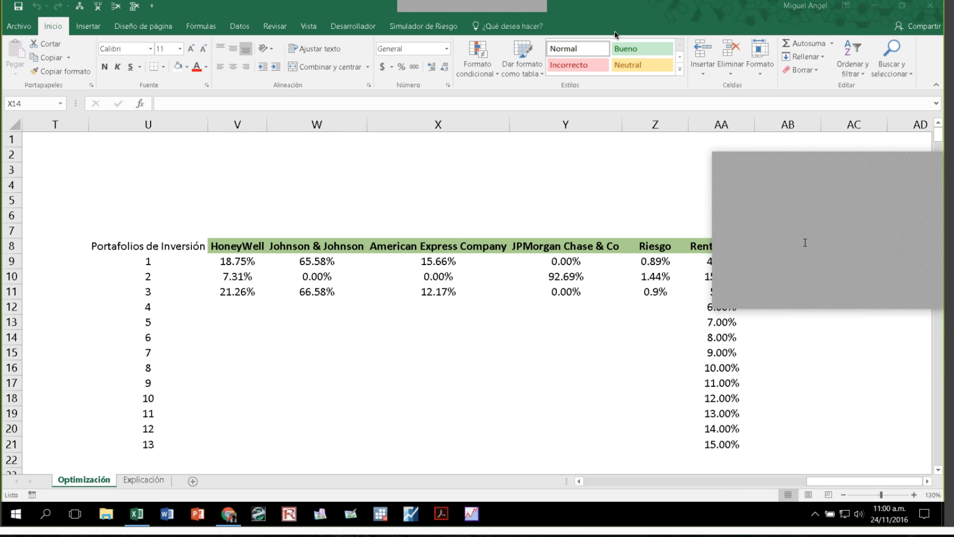